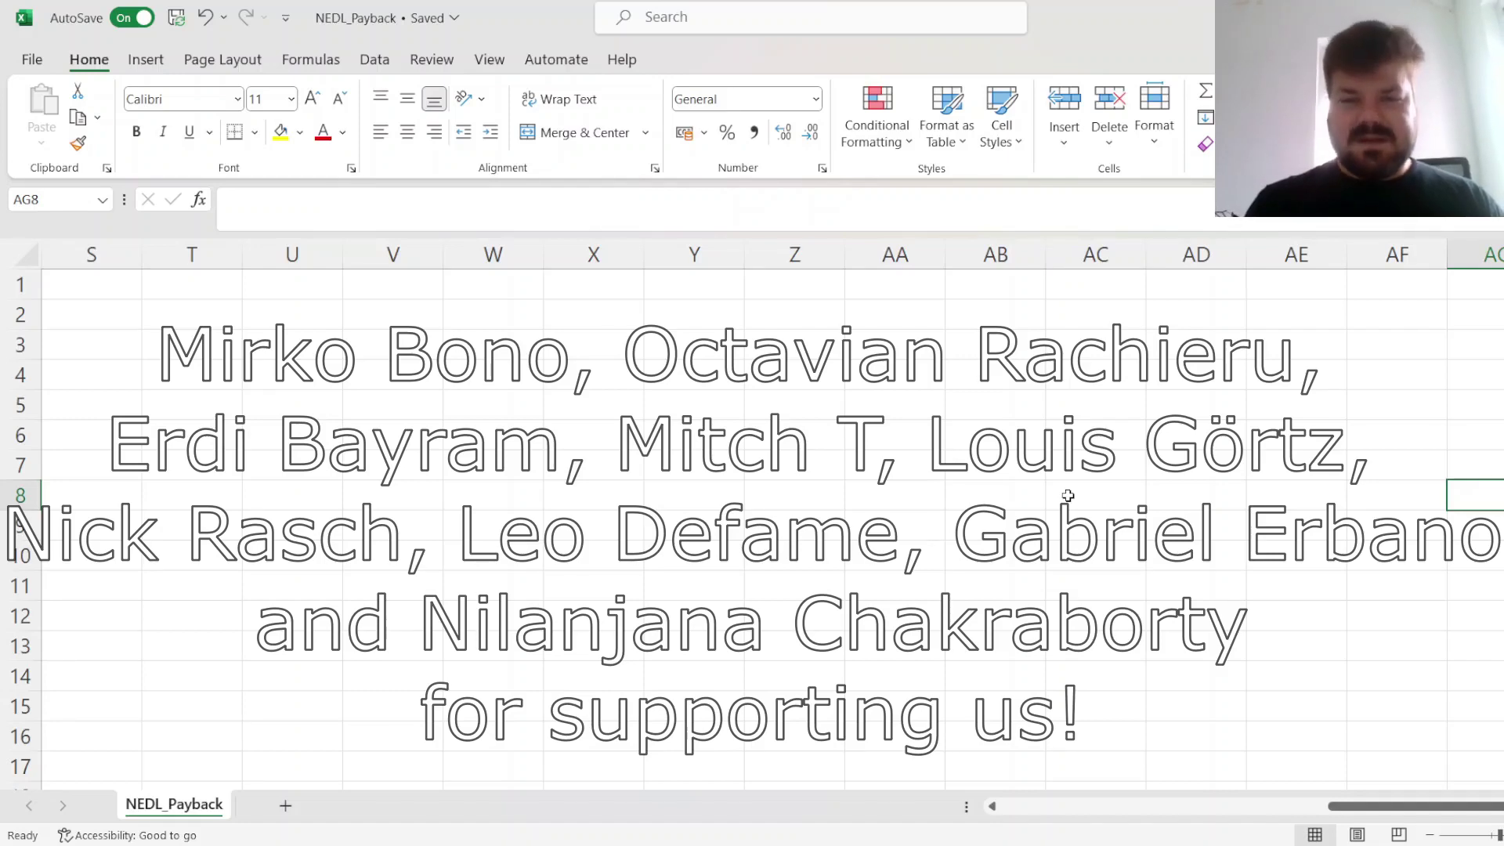
# Enter the initial investment of -1000 as the year 0 cash flow in cell B2
pyautogui.hotkey('ctrl', 'Left')
pyautogui.hotkey('ctrl', 'Left')
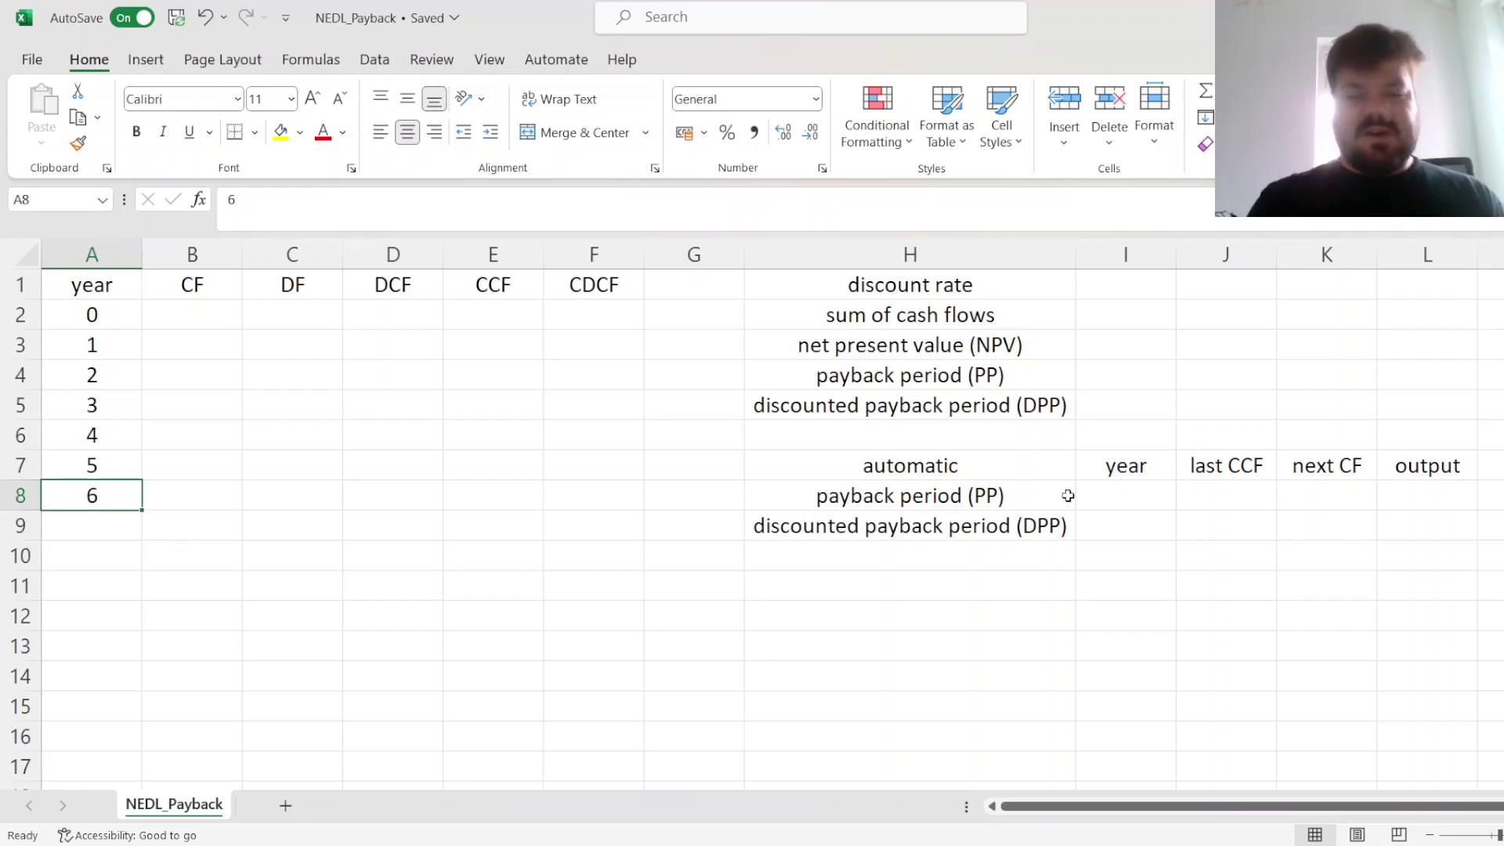
pyautogui.hotkey('ctrl', 'Up')
pyautogui.press('Down')
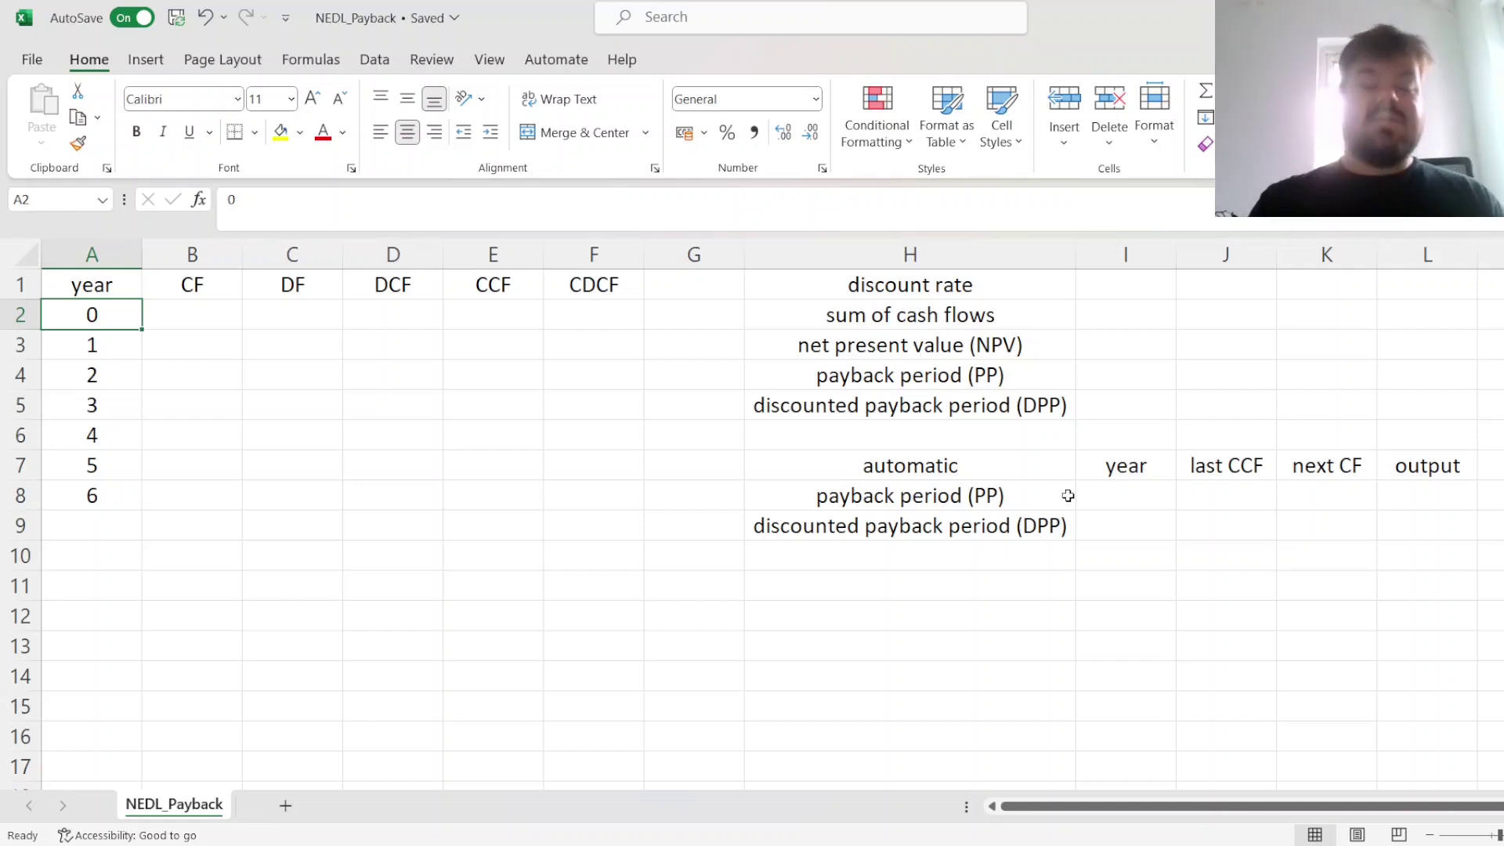
pyautogui.hotkey('ctrl', 'shift', 'Down')
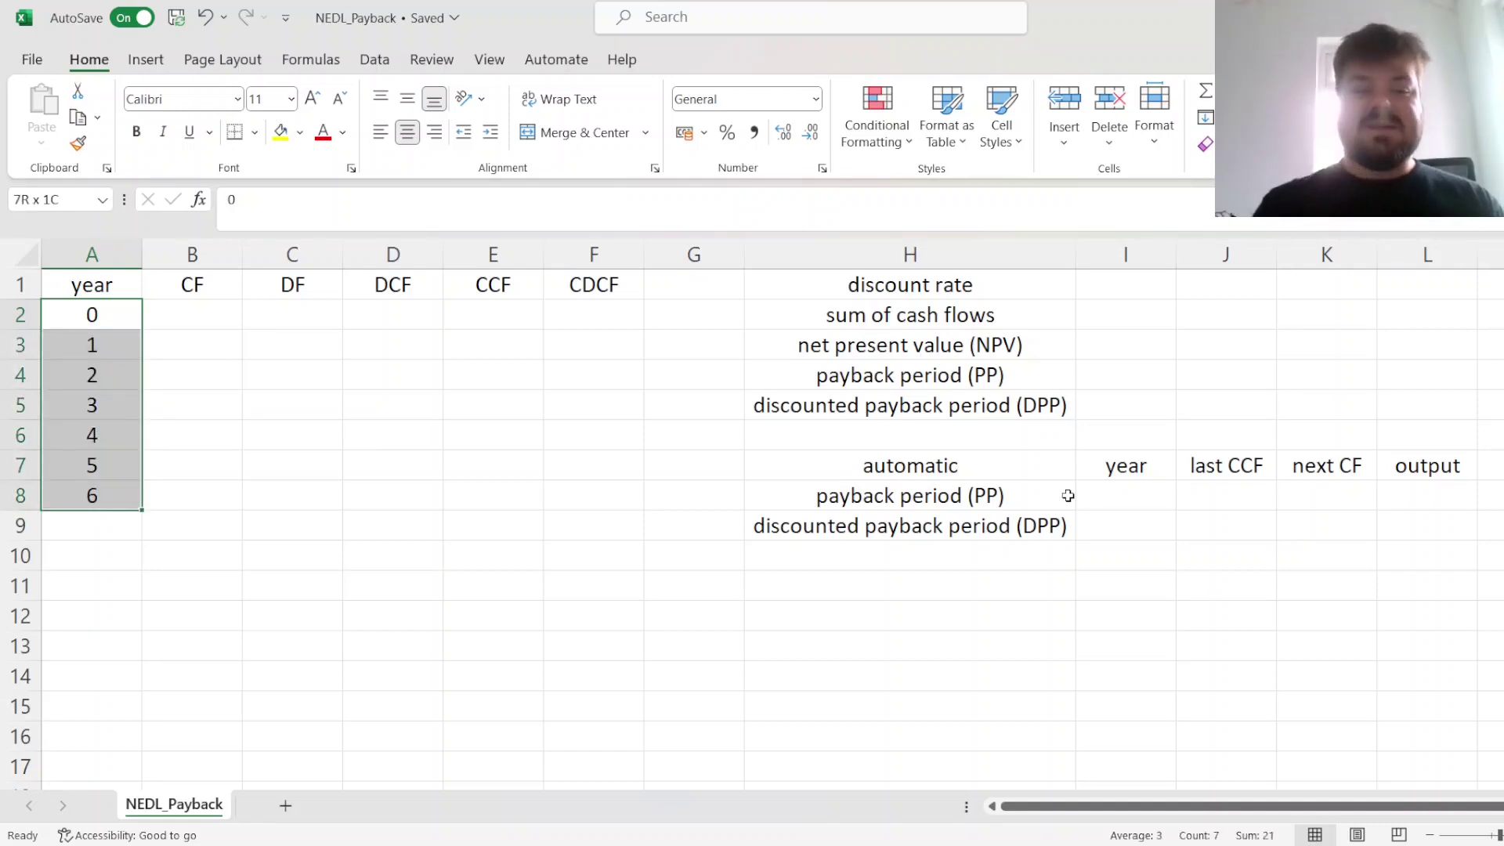
pyautogui.press('Right')
pyautogui.write('-1000')
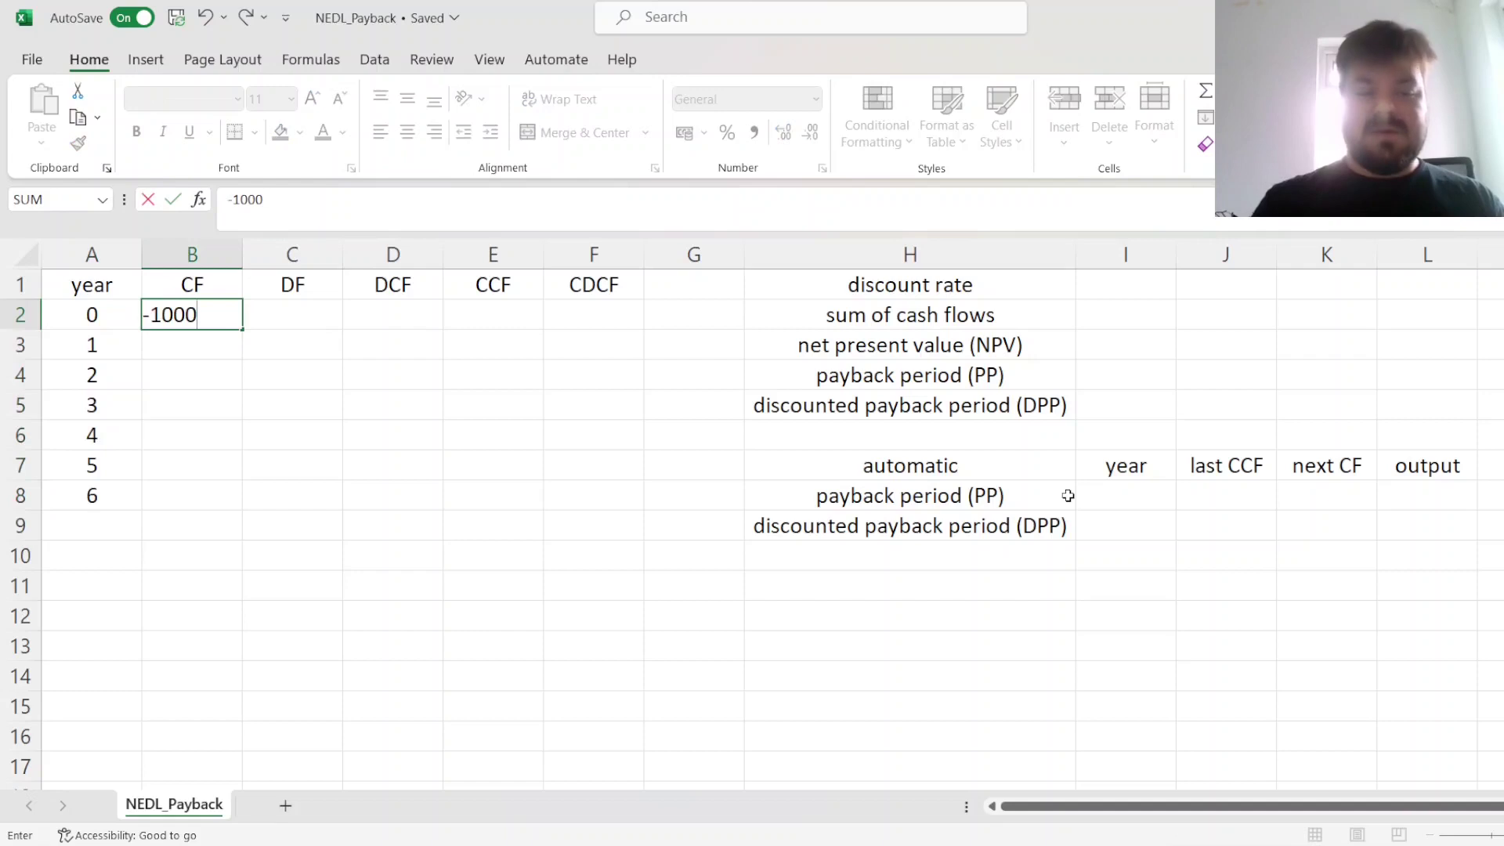
pyautogui.press('Return')
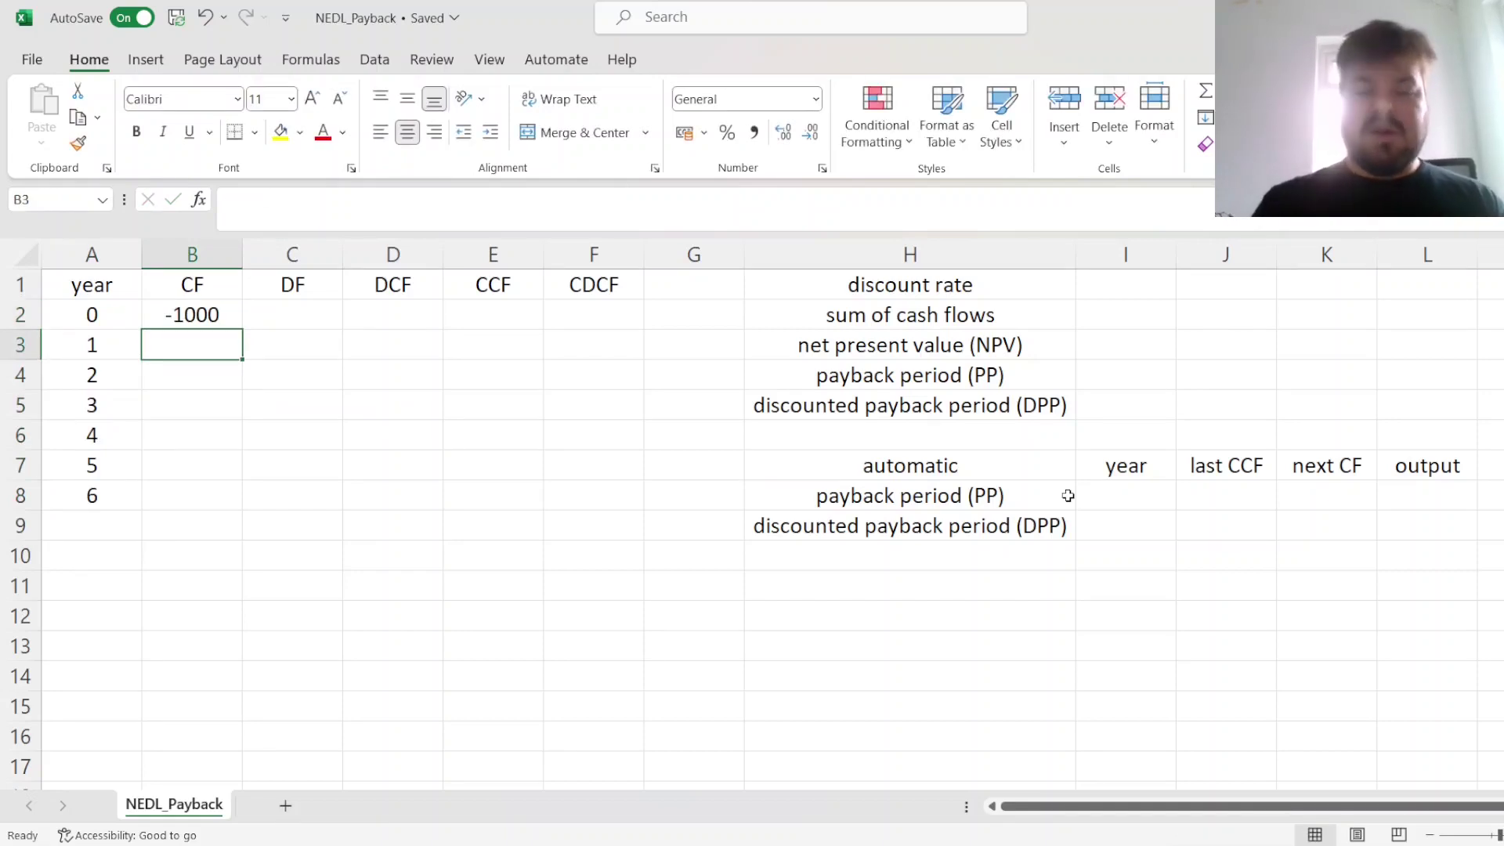
pyautogui.press('Up')
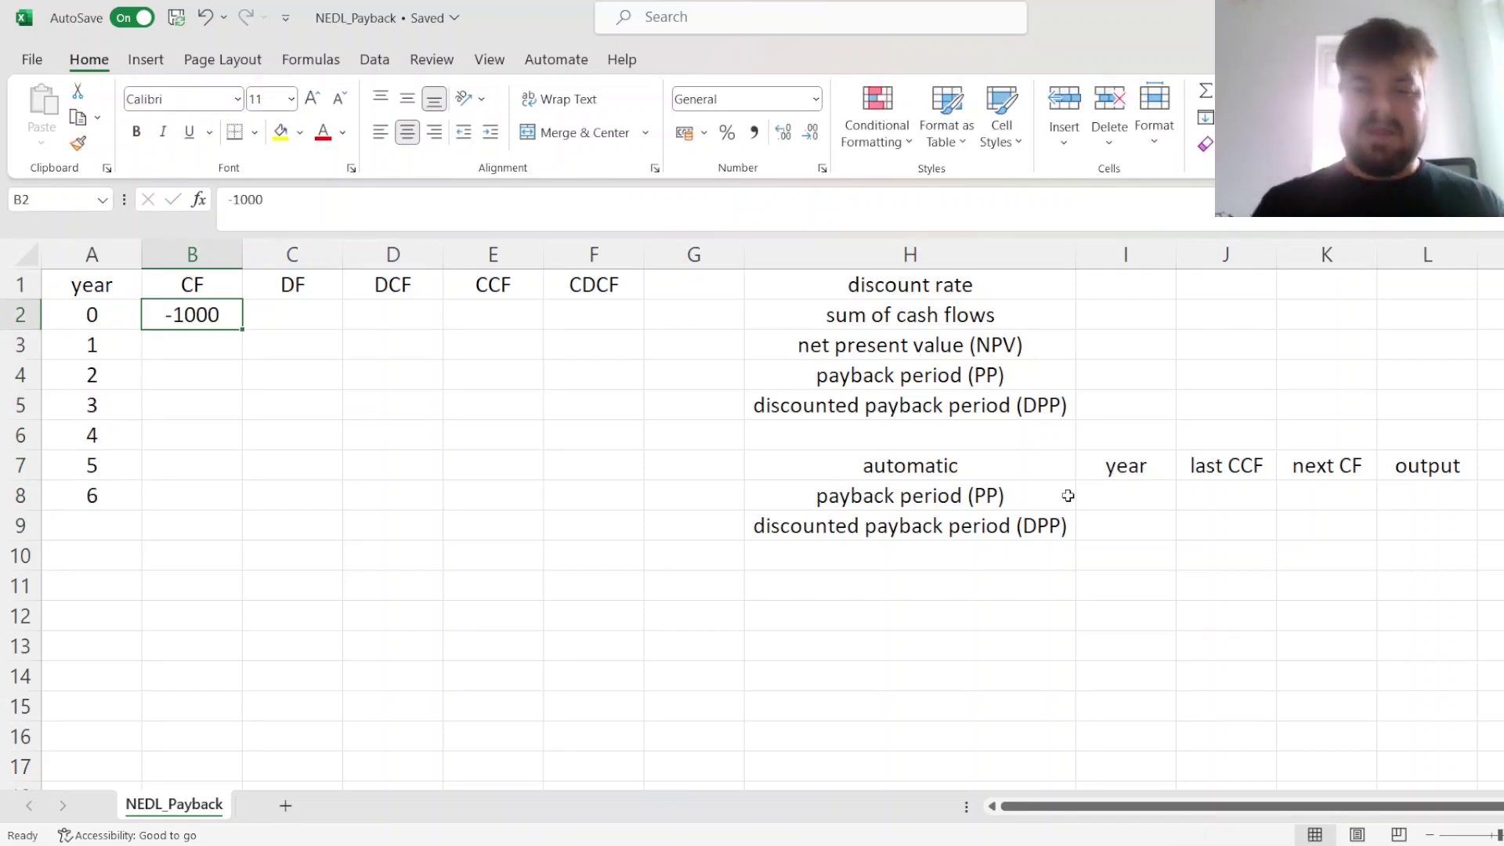
pyautogui.press('Down')
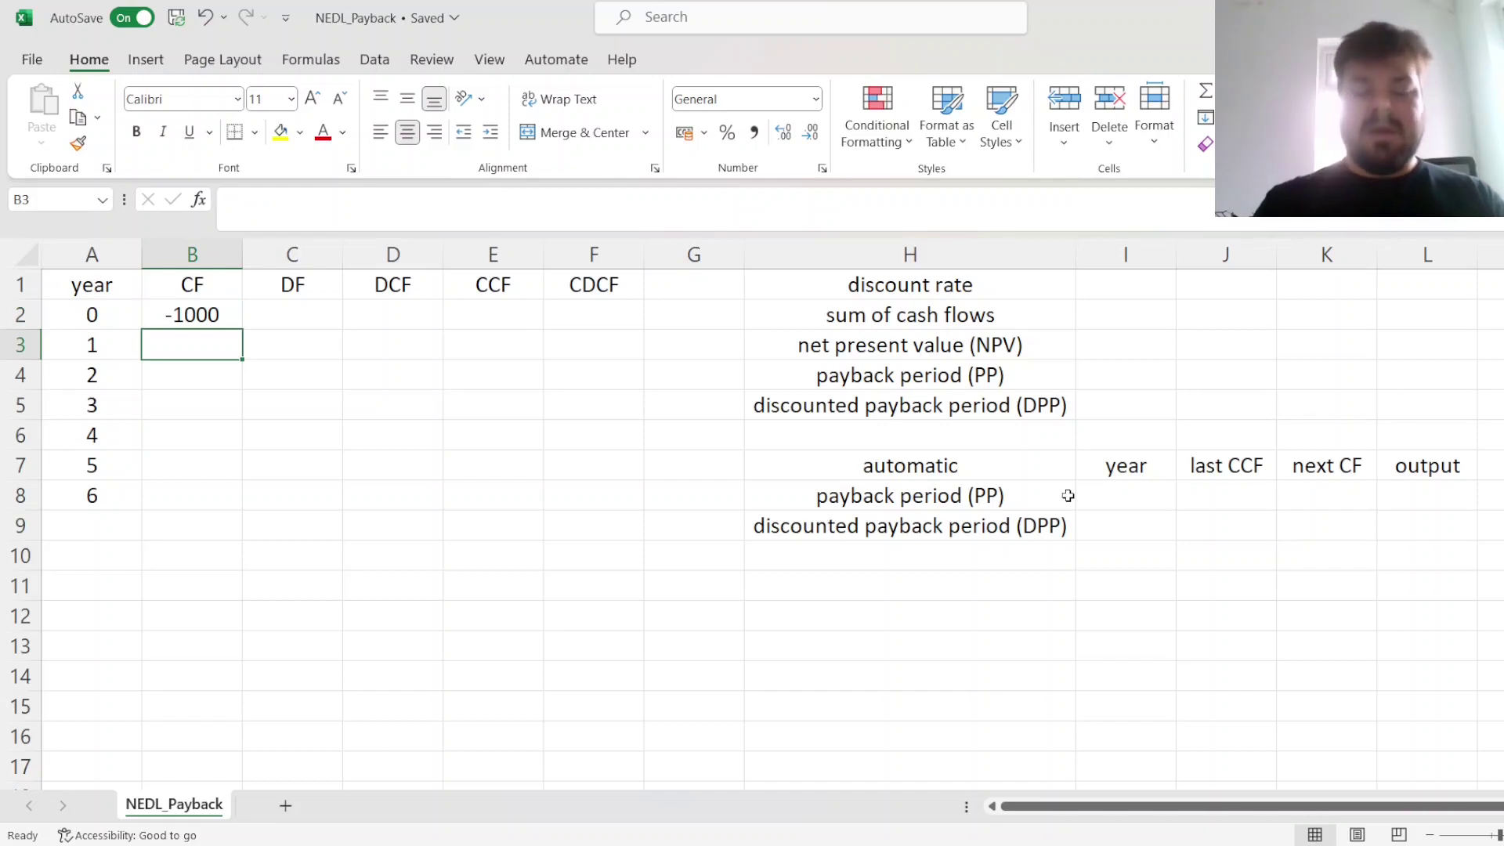
# Enter cash flows of 200, 300, 400, 500, 600 and 700 for years 1 to 6 in B3:B8
pyautogui.write('200')
pyautogui.press('Return')
pyautogui.write('300')
pyautogui.press('Return')
pyautogui.write('400')
pyautogui.press('Return')
pyautogui.write('500')
pyautogui.press('Return')
pyautogui.write('600')
pyautogui.press('Return')
pyautogui.write('700')
pyautogui.press('Return')
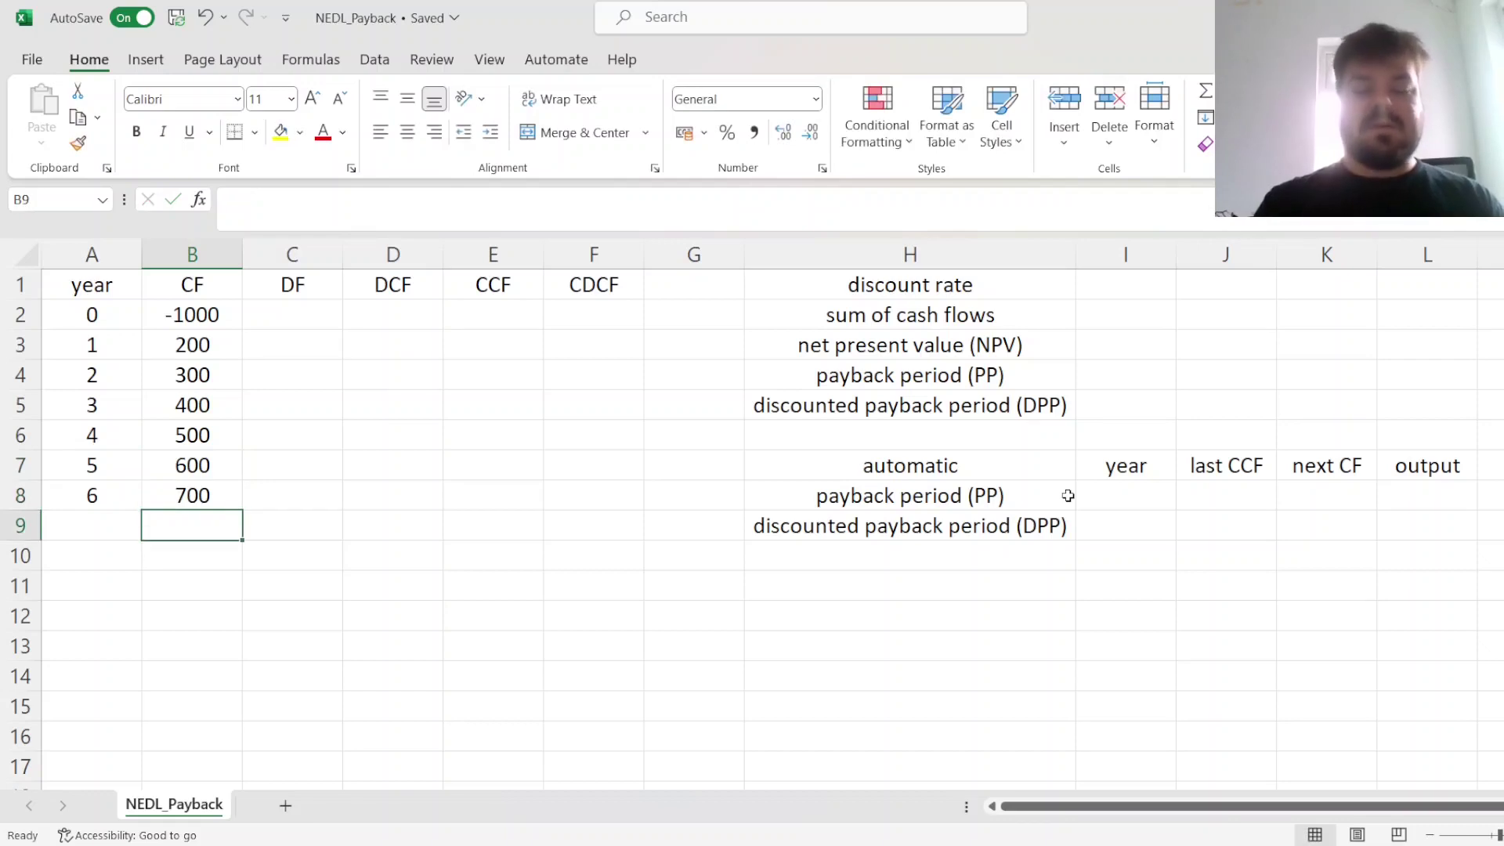
pyautogui.press('Up')
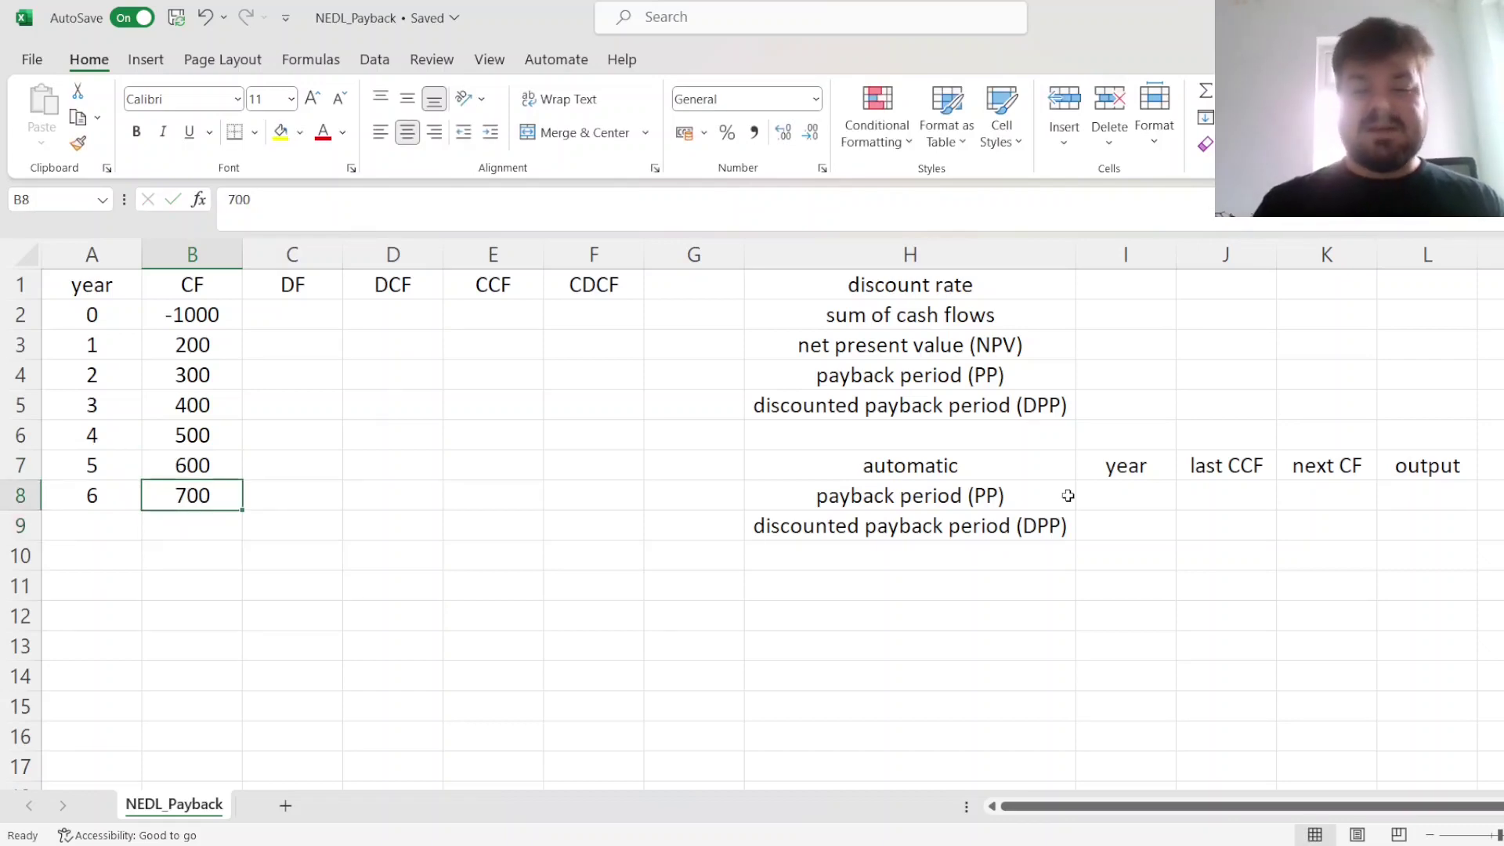
# Set the discount rate in cell I1 to 15%
pyautogui.click(1114, 287)
pyautogui.write('15')
pyautogui.press('Return')
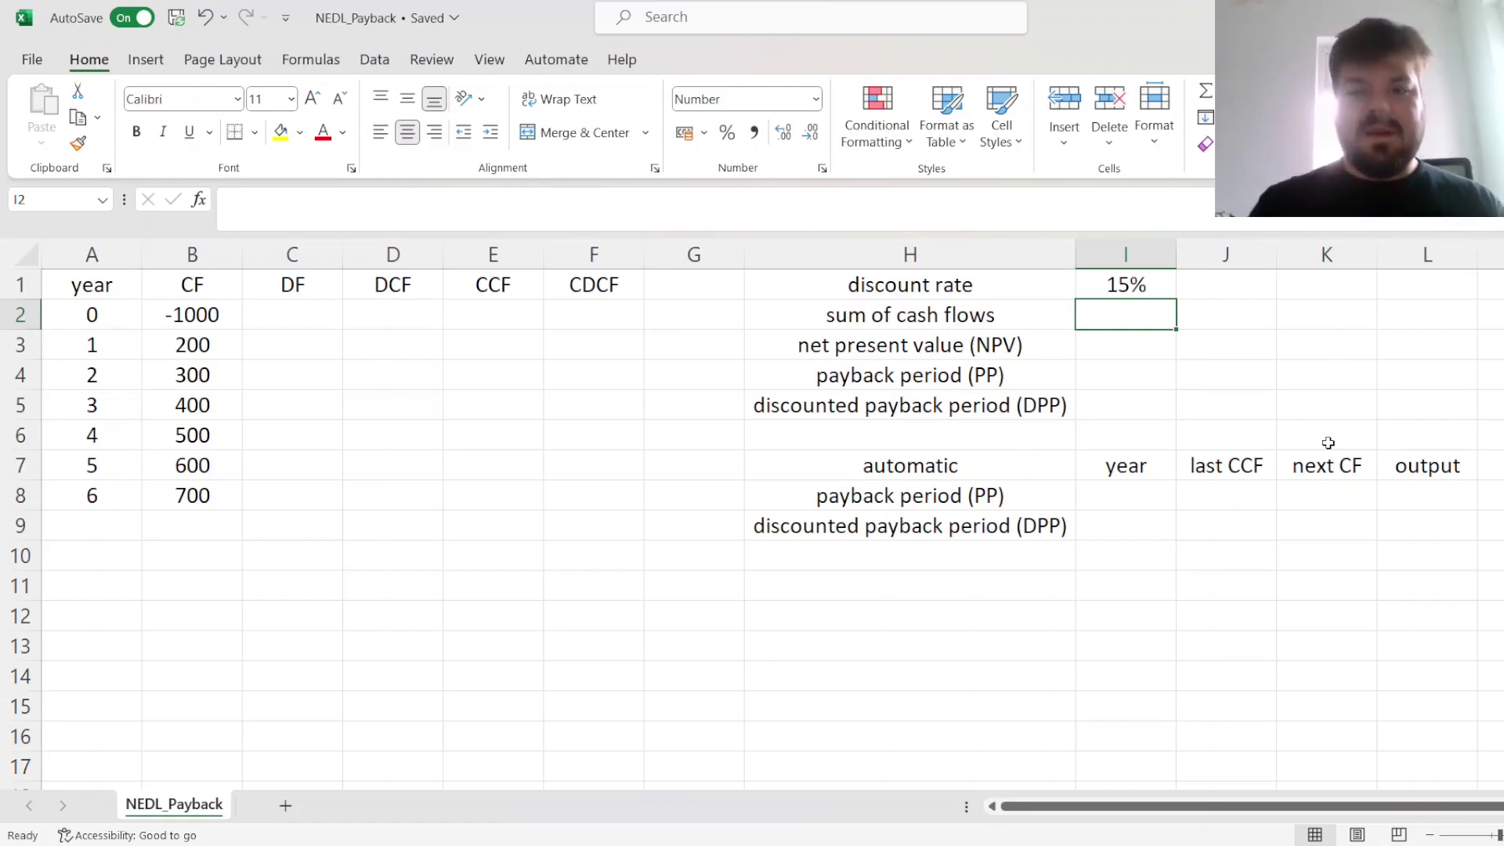
pyautogui.press('Down')
pyautogui.press('Down')
pyautogui.press('Left')
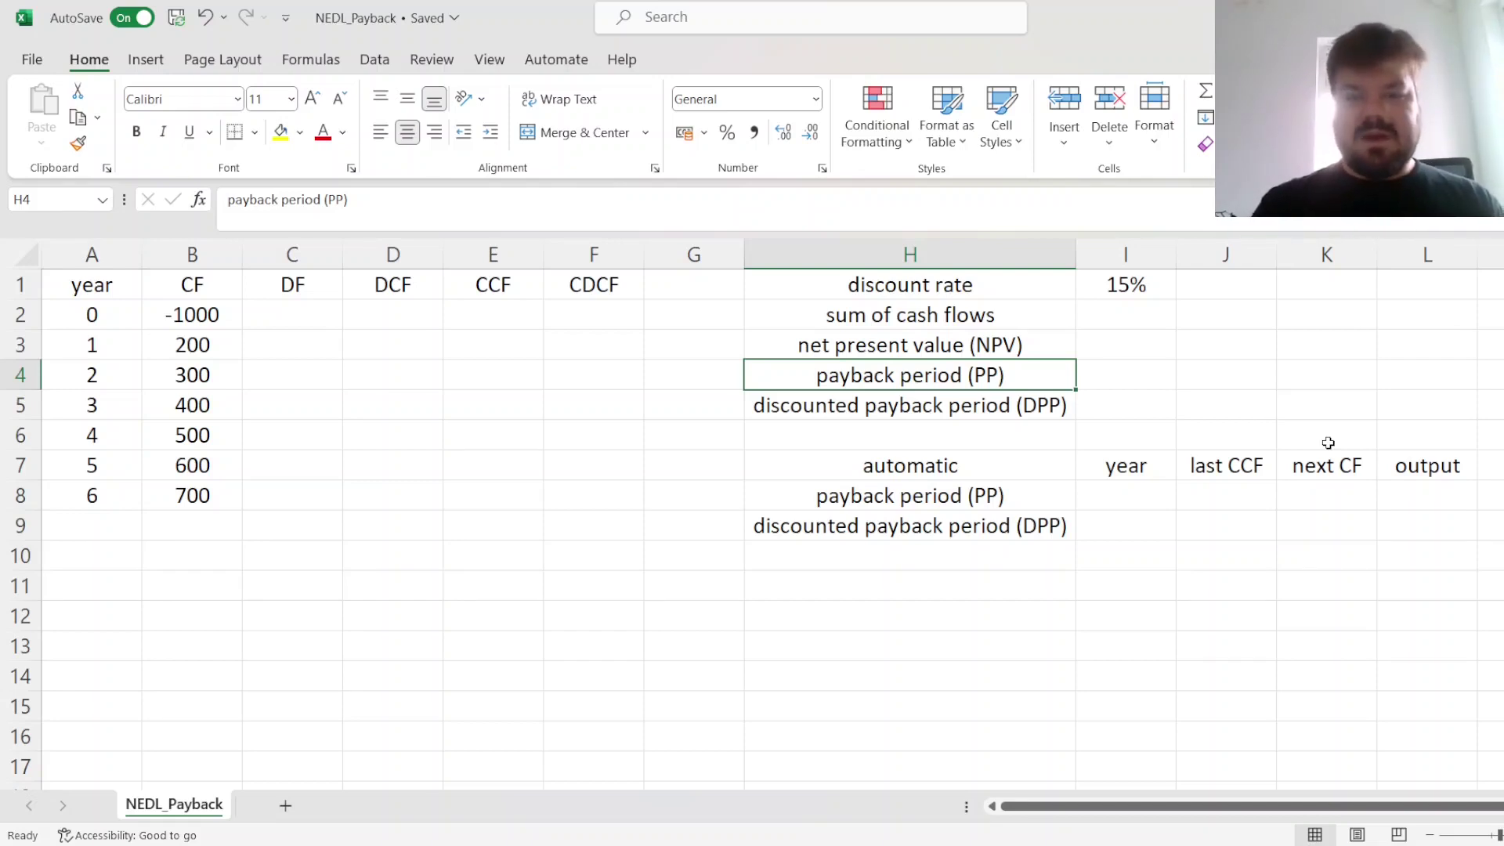
pyautogui.press('Right')
pyautogui.press('Up')
pyautogui.press('Up')
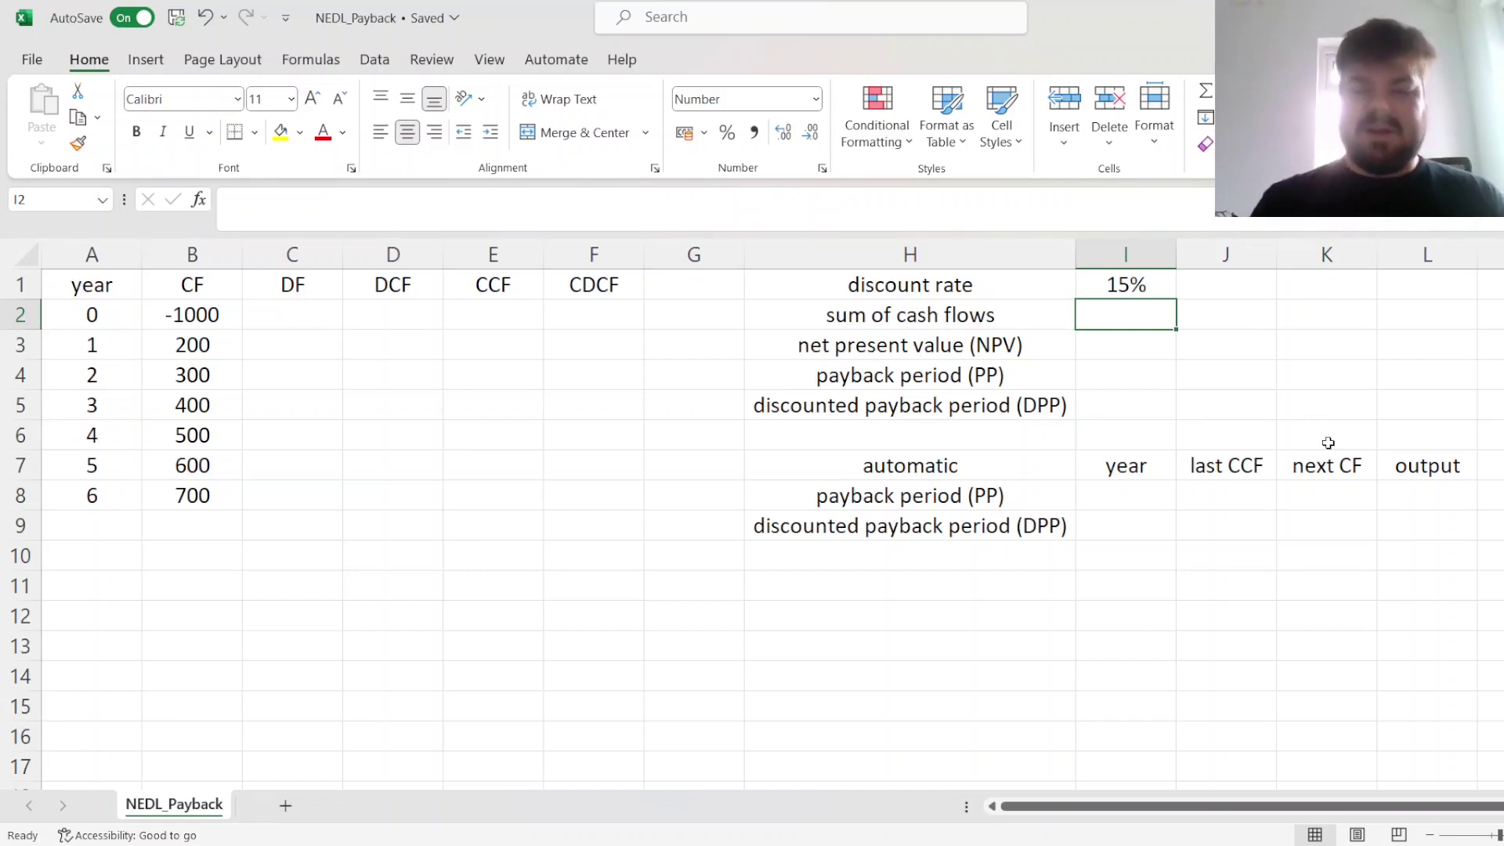
# Calculate the sum of cash flows in I2 with =SUM(B2:B8)
pyautogui.write('=SUM(')
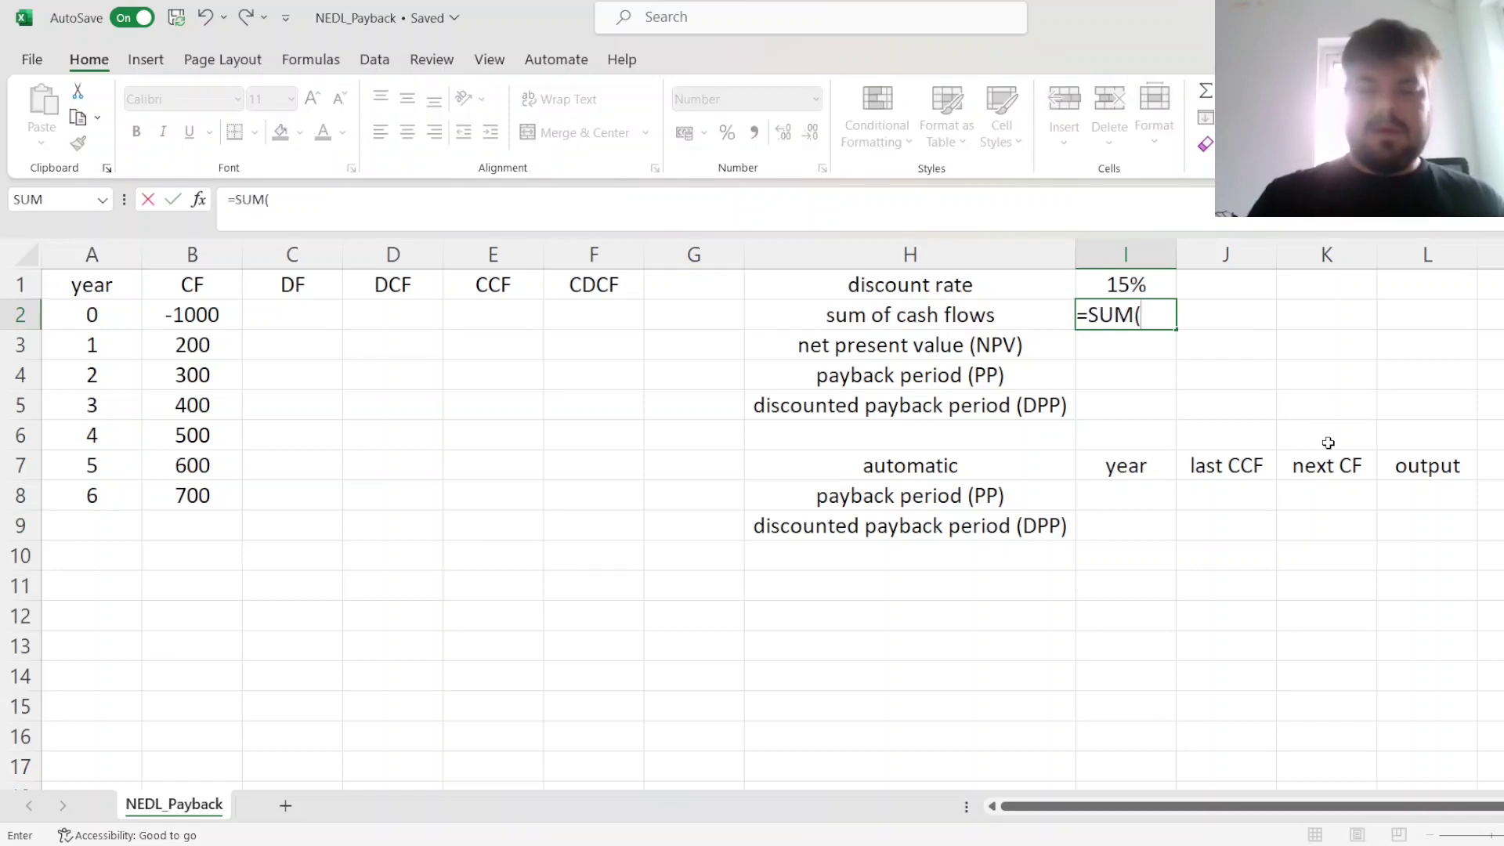
pyautogui.moveTo(145, 319); pyautogui.dragTo(188, 495)
pyautogui.write(')')
pyautogui.press('Return')
pyautogui.press('Up')
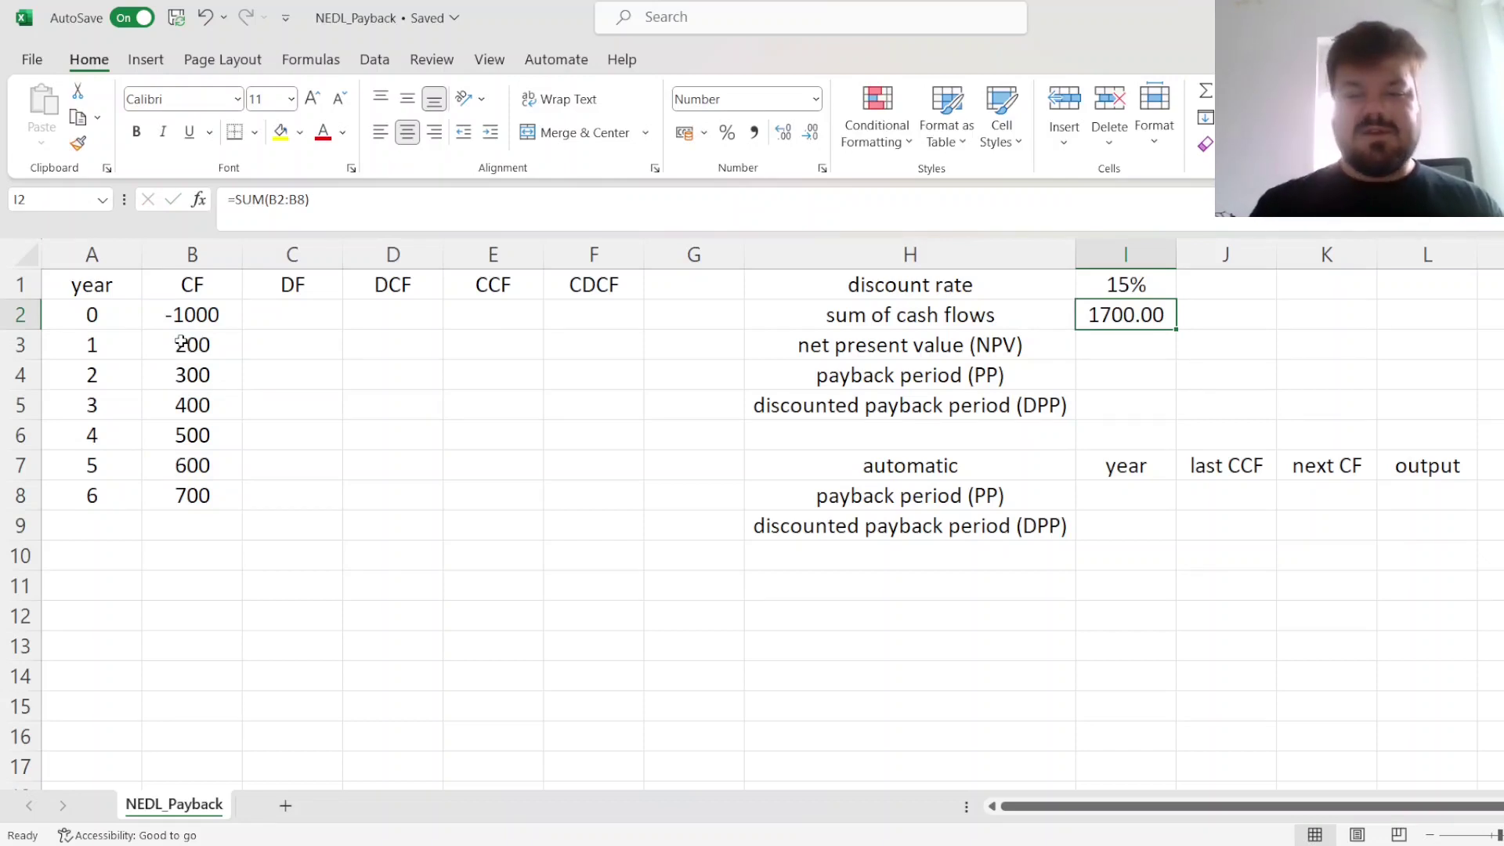
pyautogui.press('Down')
pyautogui.press('Left')
pyautogui.press('Down')
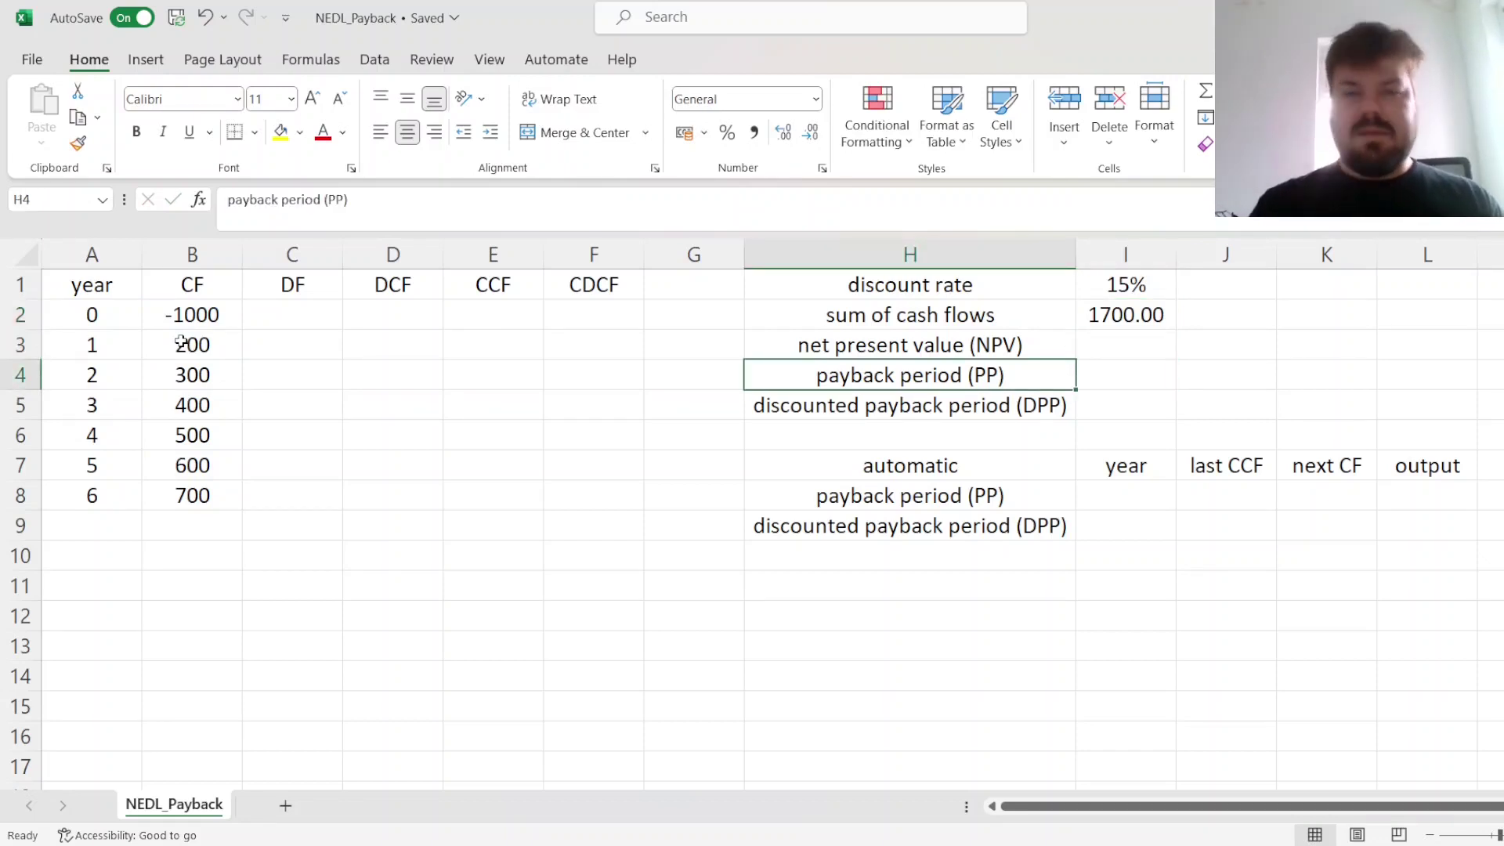
pyautogui.press('Right')
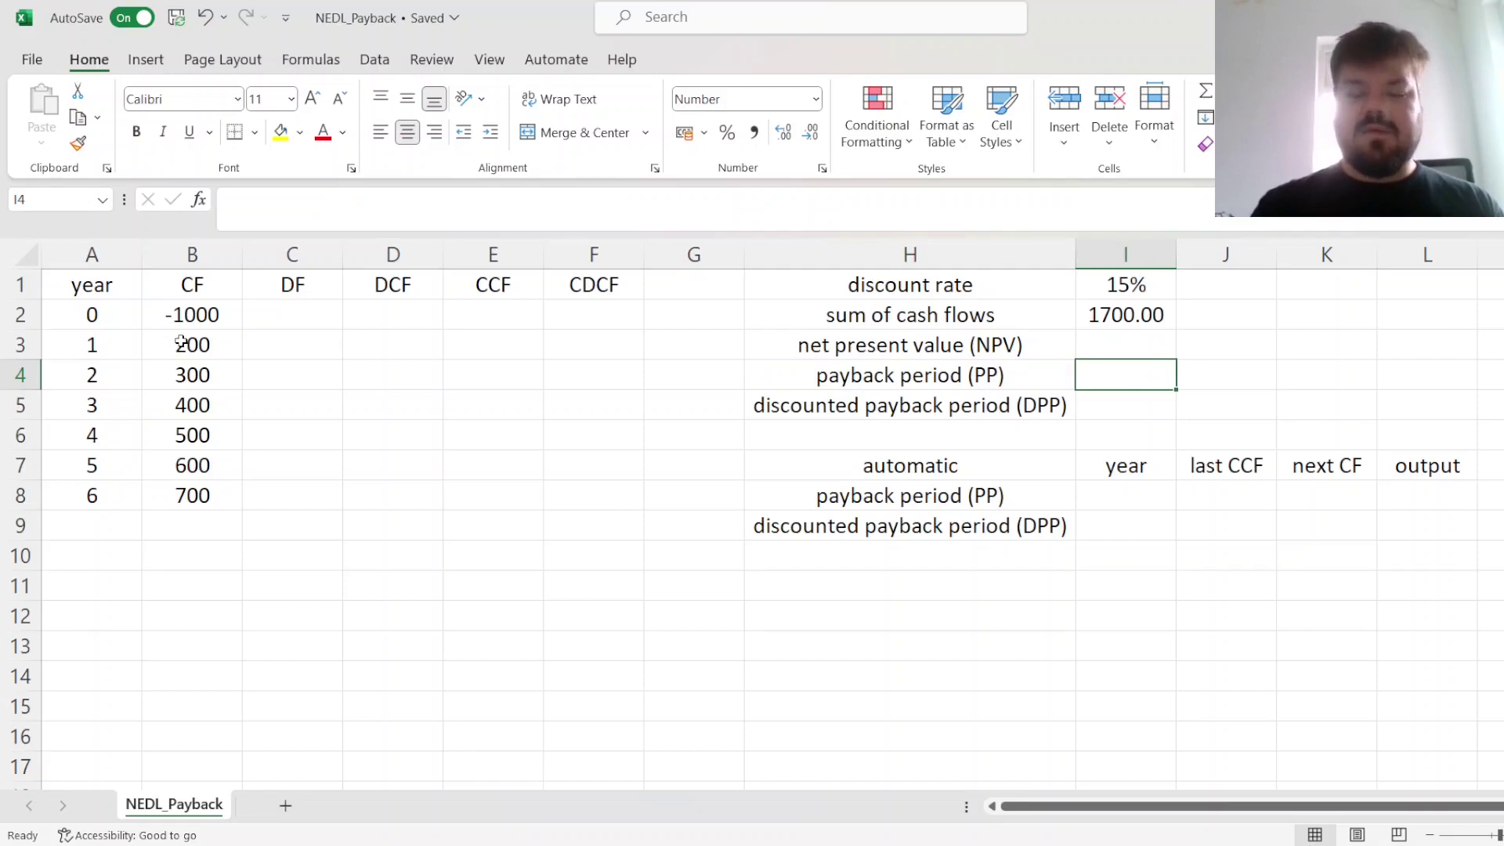
pyautogui.press('Left')
pyautogui.press('Down')
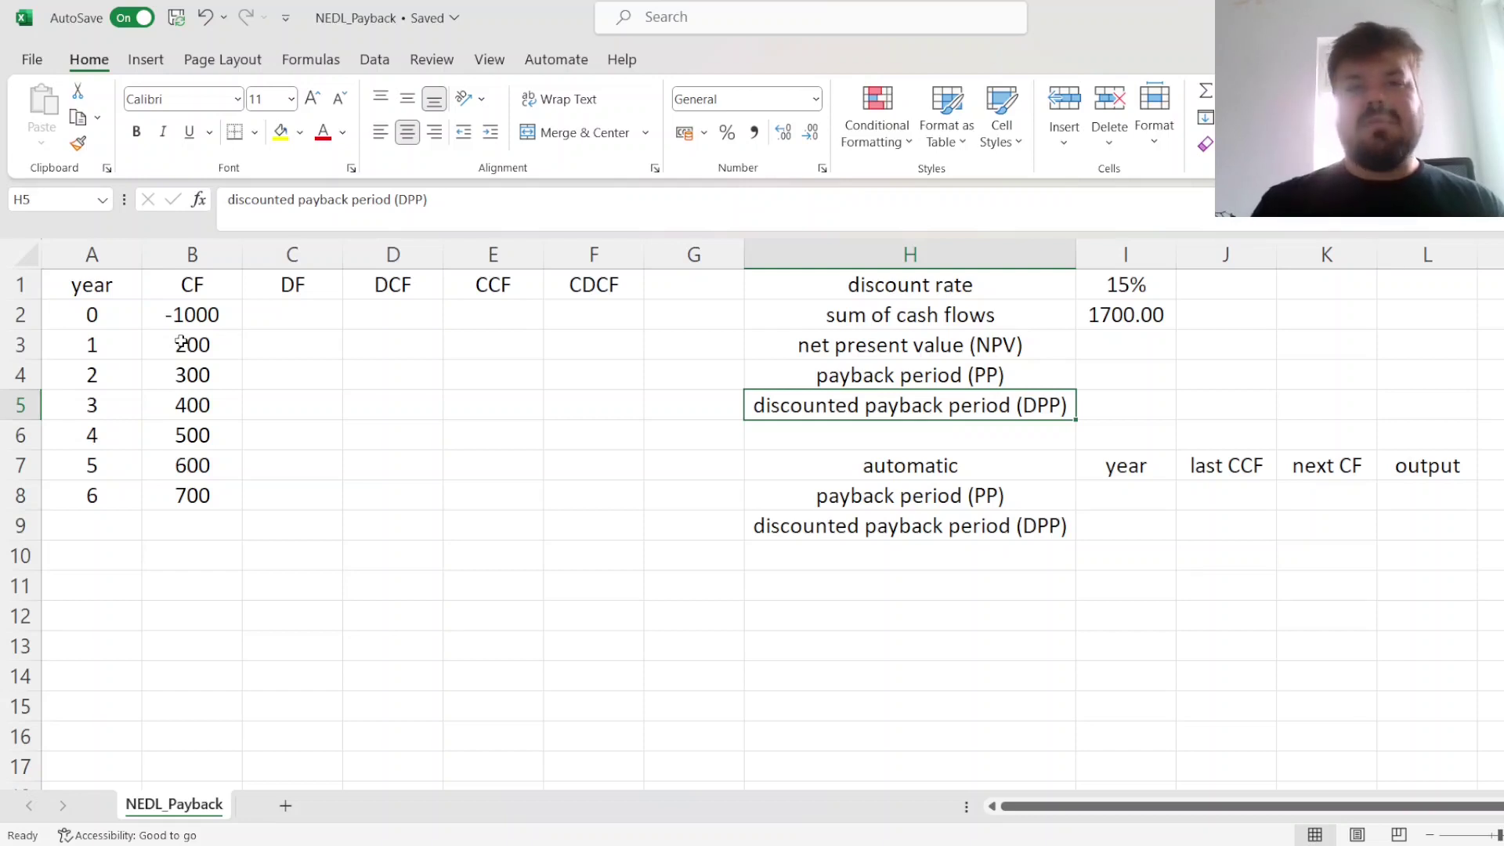
pyautogui.press('Up')
pyautogui.press('Up')
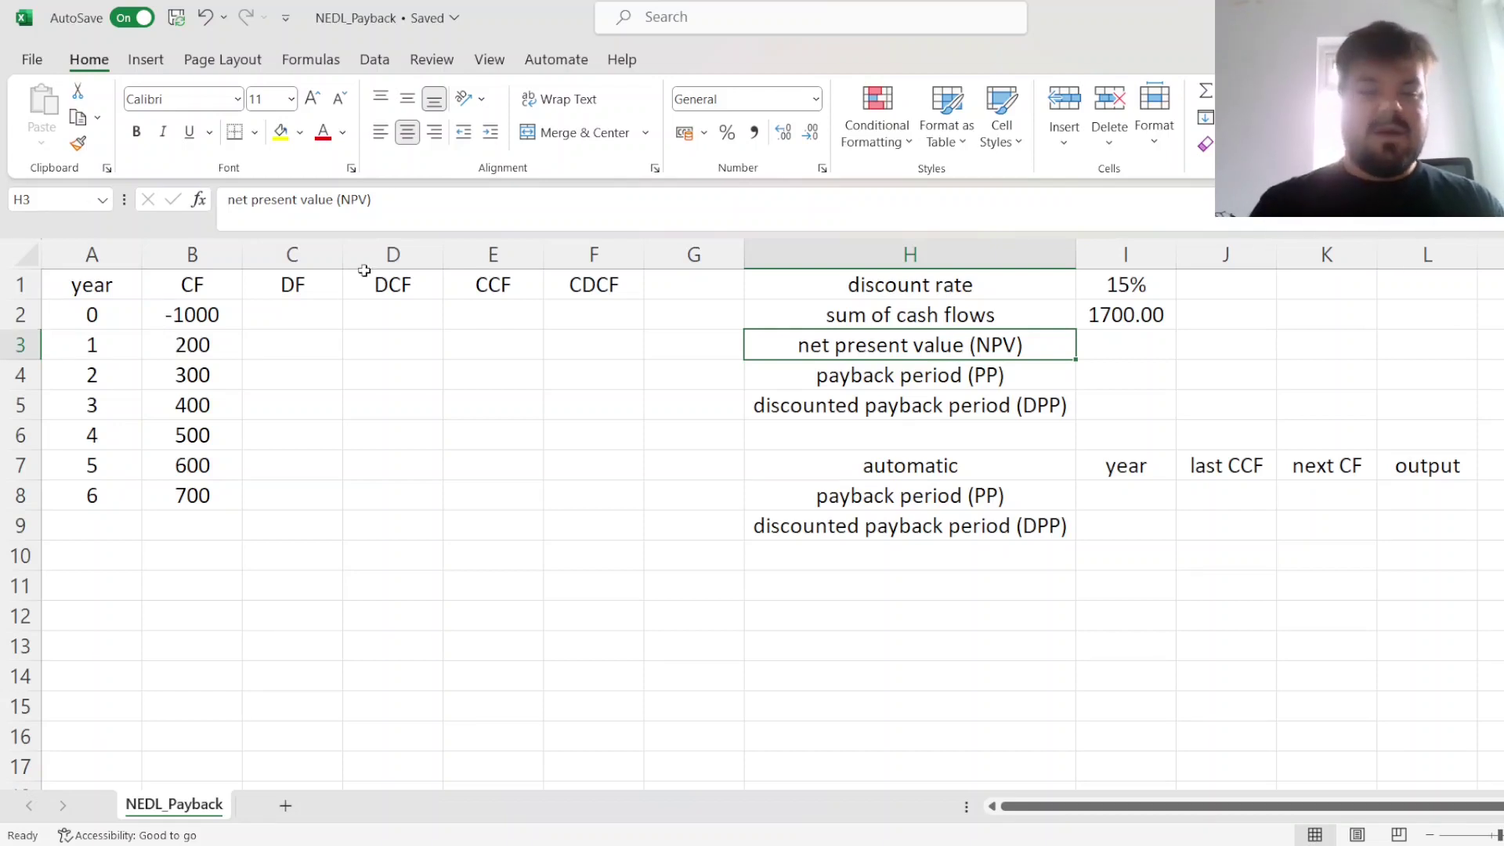
# Enter the year 0 discount factor formula =1/(1+$I$1)^A2 in cell C2
pyautogui.click(316, 313)
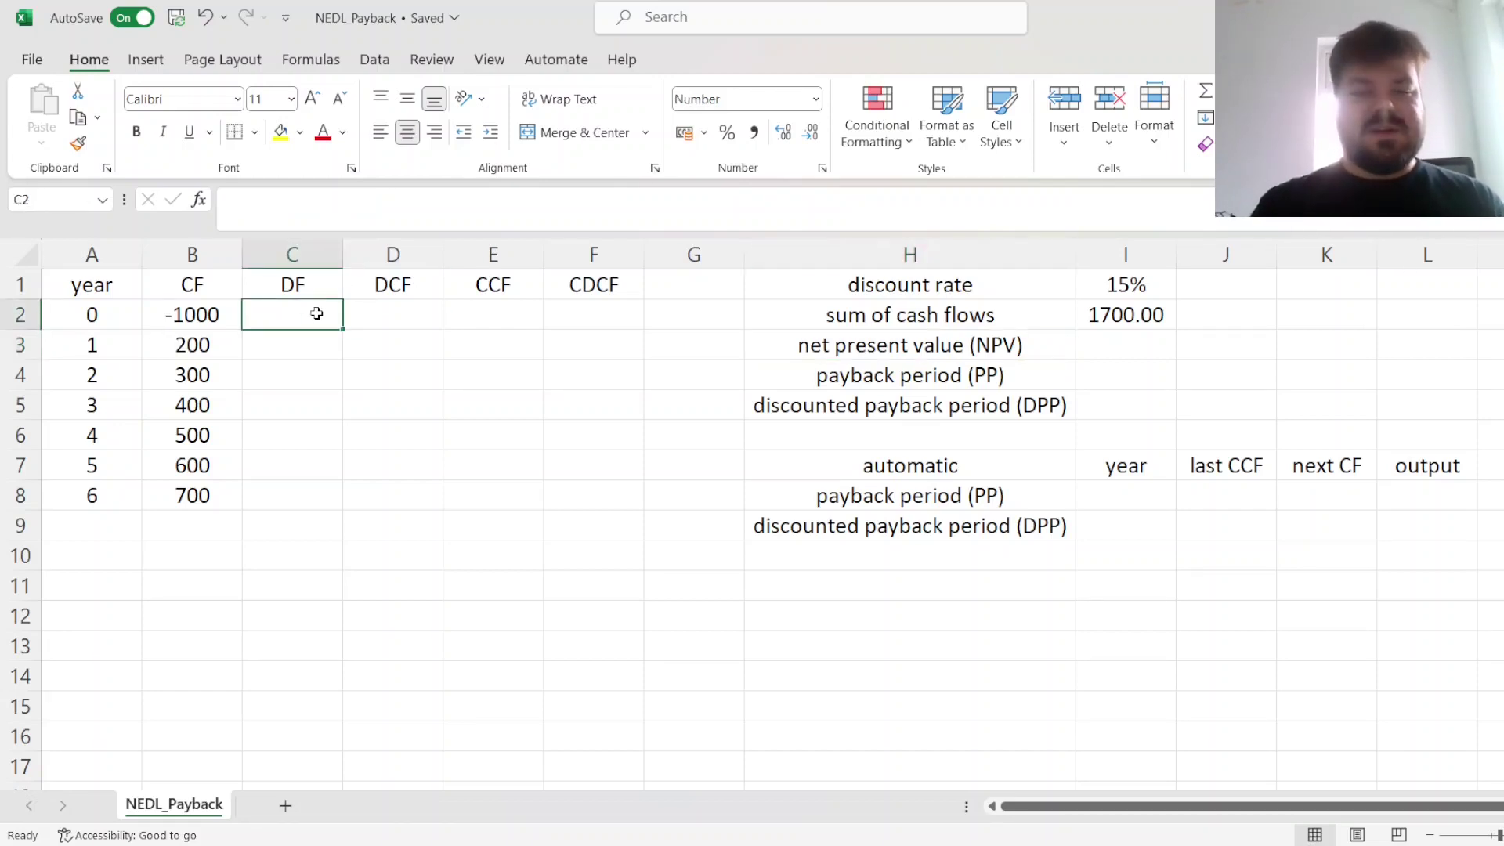
pyautogui.write('=')
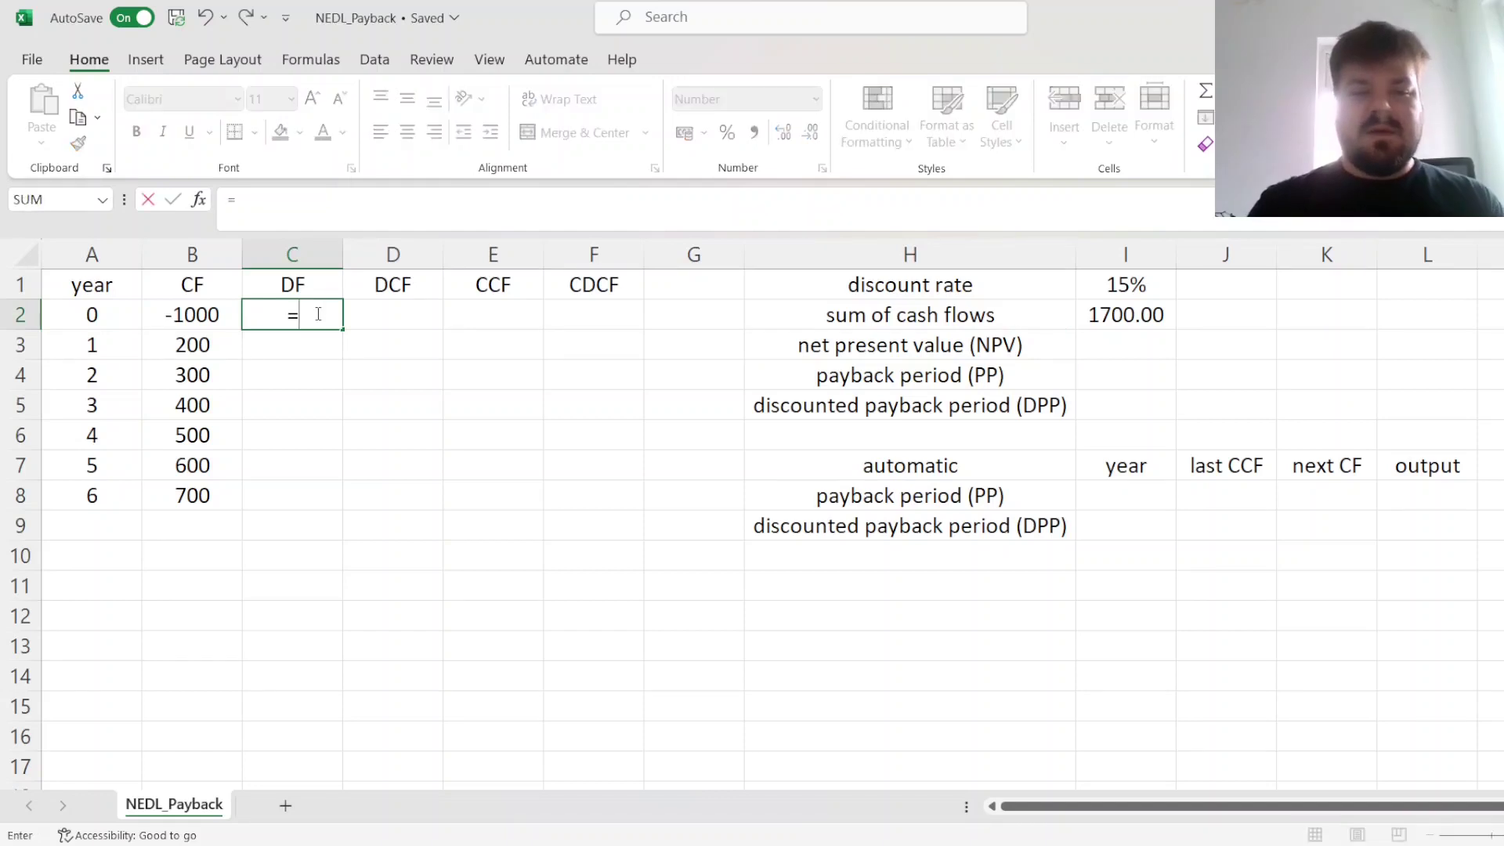
pyautogui.write('1/(1+')
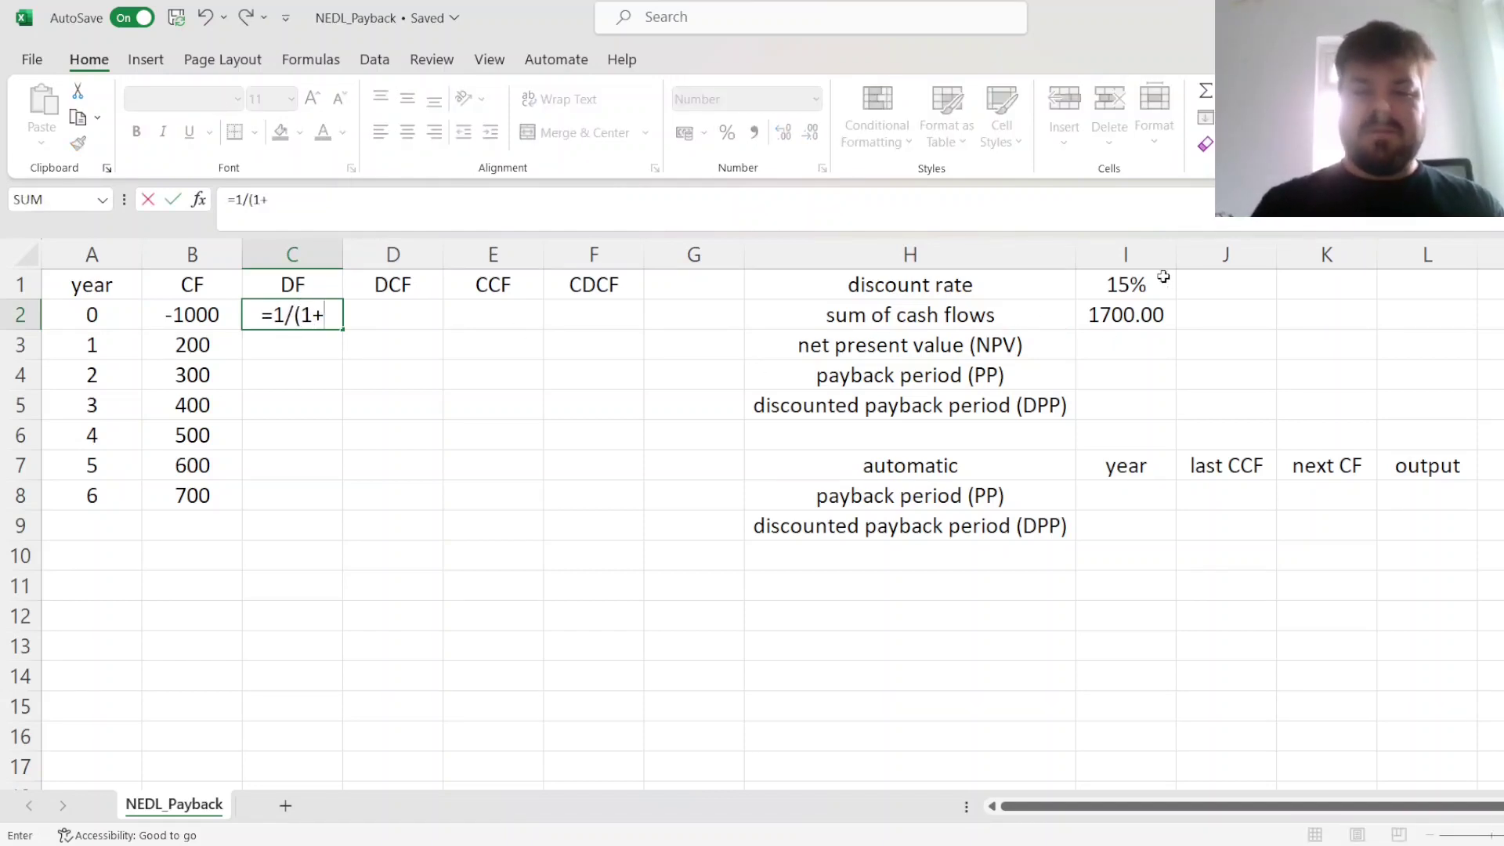
pyautogui.click(1138, 284)
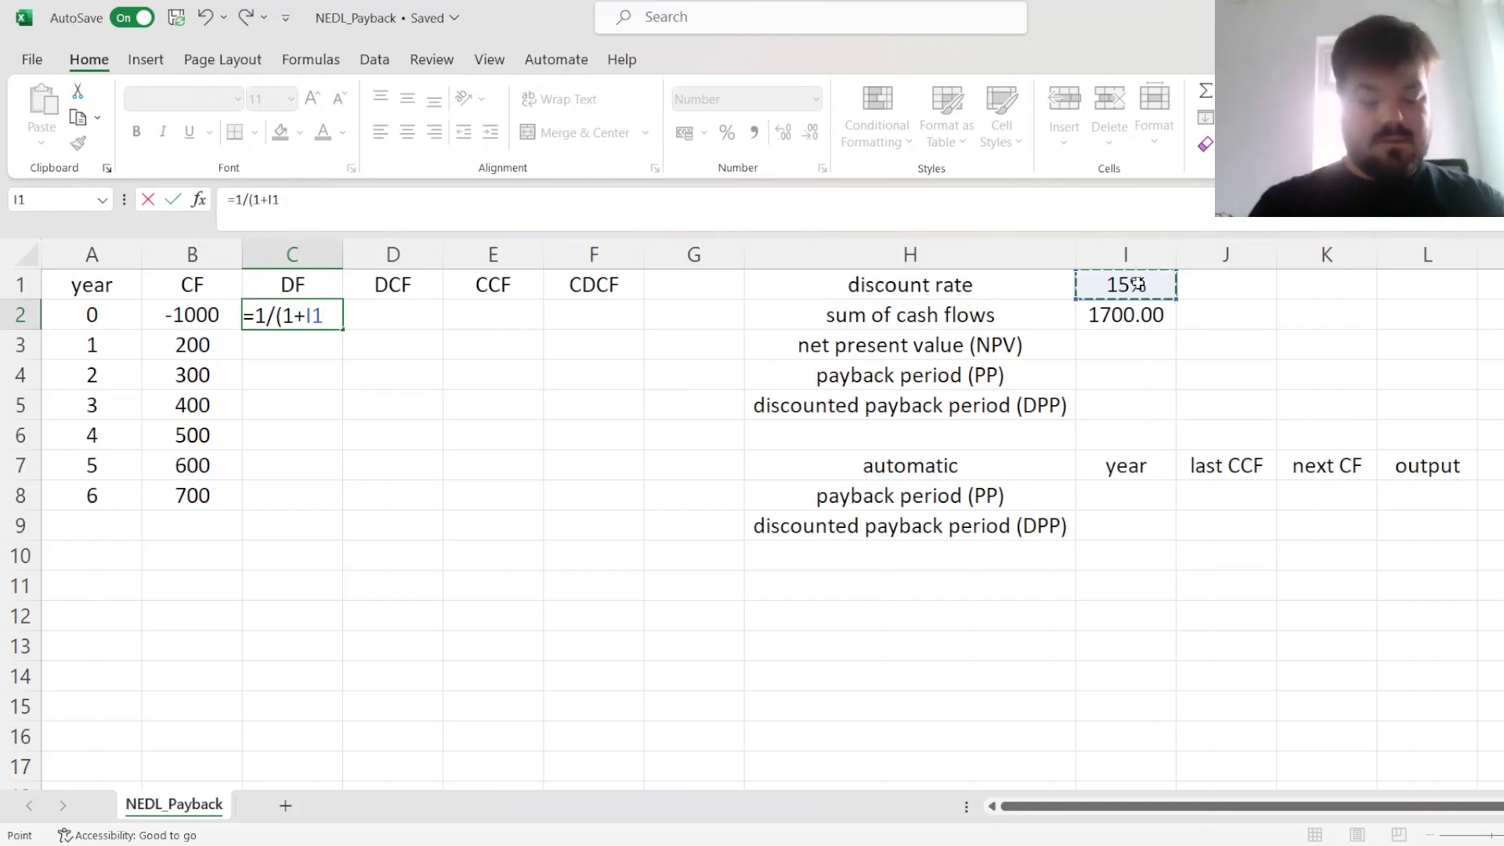
pyautogui.press('F4')
pyautogui.write(')^')
pyautogui.click(184, 413)
pyautogui.press('Up')
pyautogui.press('Up')
pyautogui.press('Left')
pyautogui.press('Up')
pyautogui.hotkey('ctrl', 'Return')
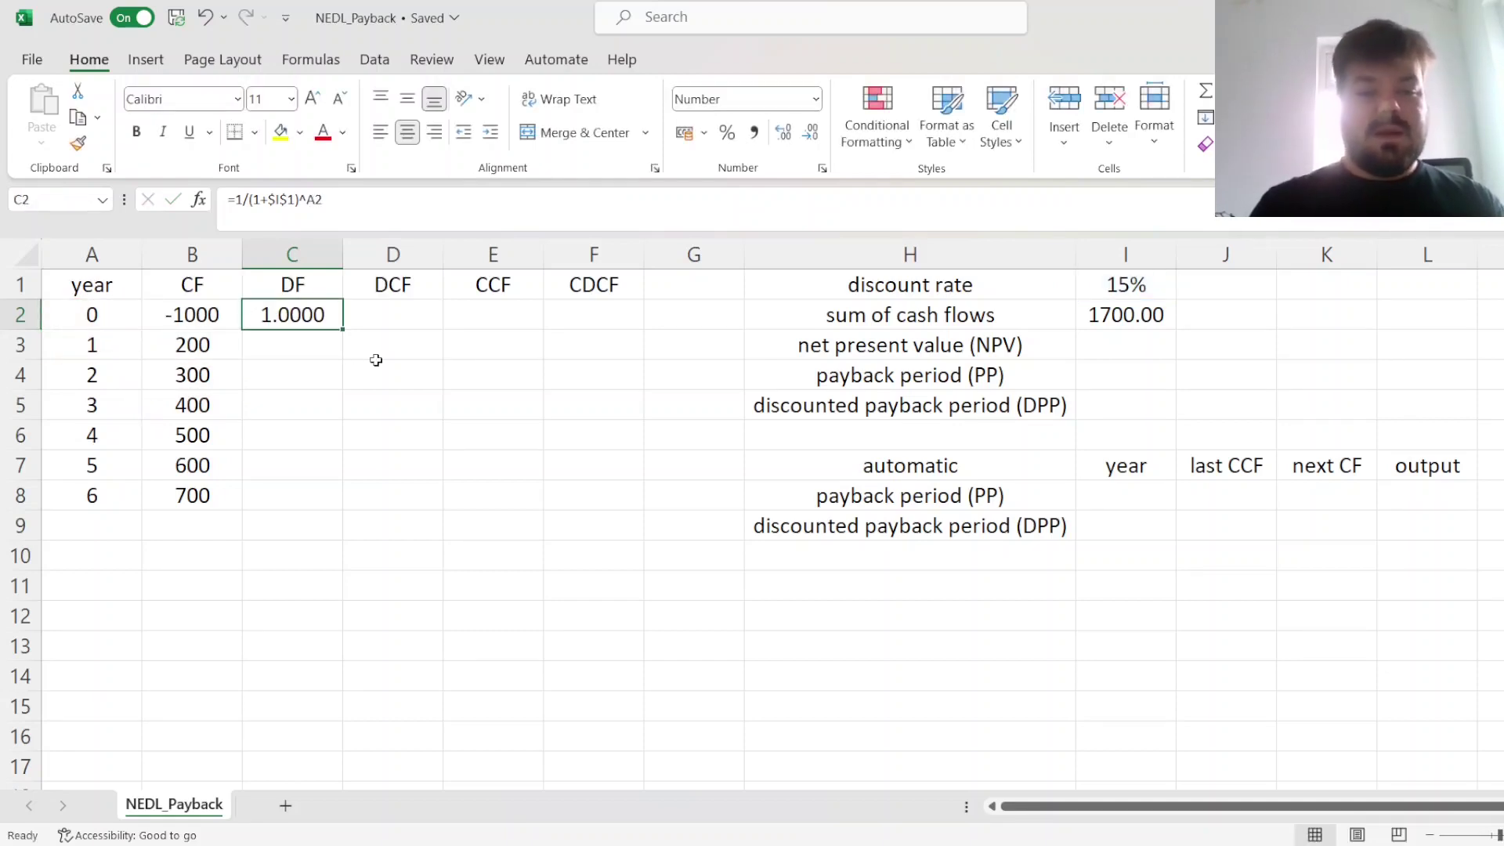
# Fill the discount factor formula from C2 down to C8 for all years
pyautogui.doubleClick(343, 329)
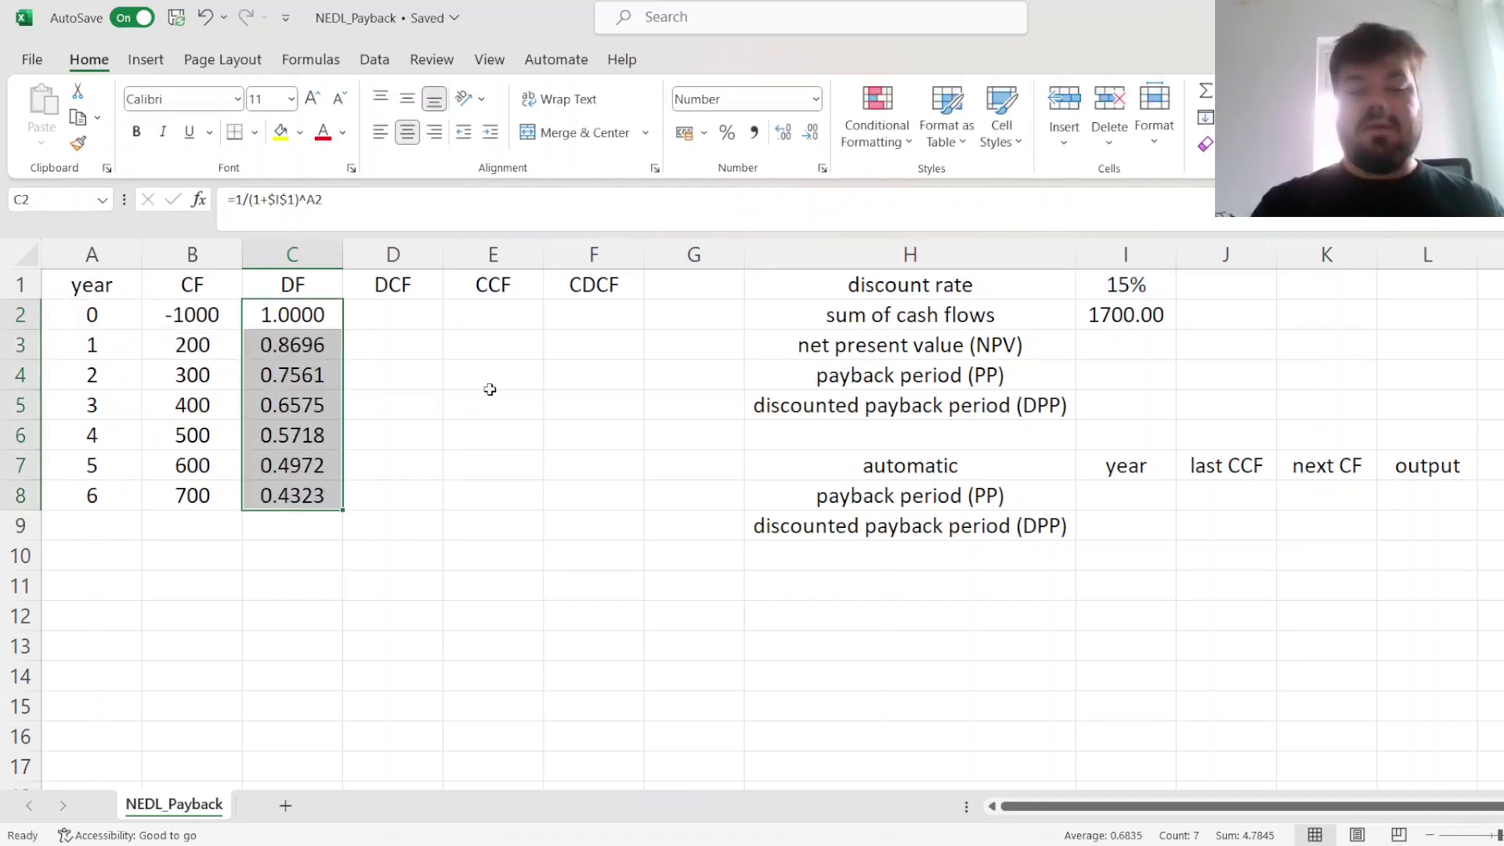
pyautogui.press('Down')
pyautogui.press('Up')
pyautogui.hotkey('ctrl', 'Down')
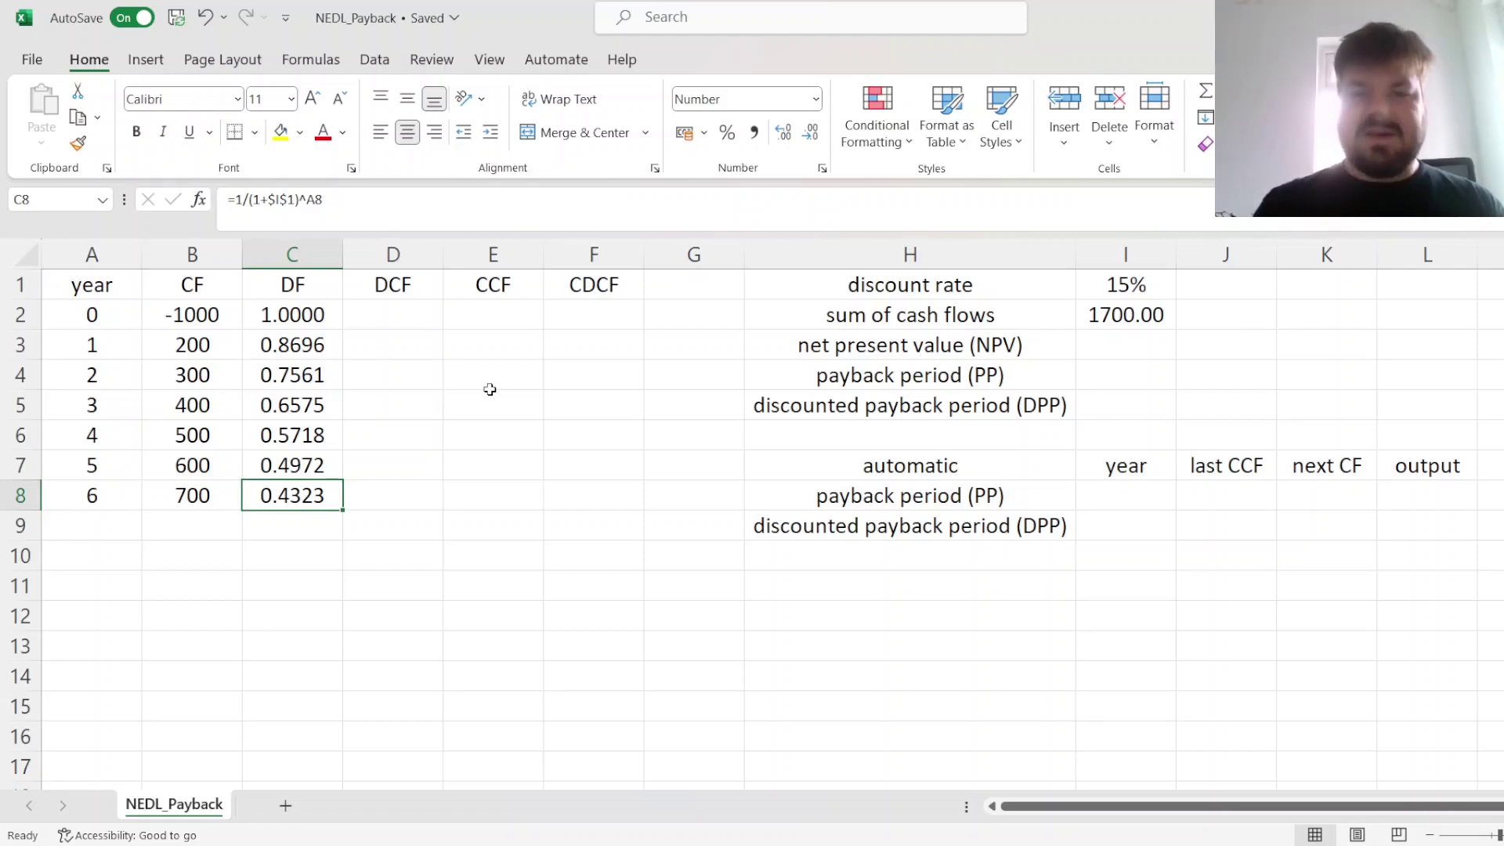
# Calculate the discounted cash flow in D2 with =B2*C2 and fill the formula down to D8
pyautogui.click(423, 317)
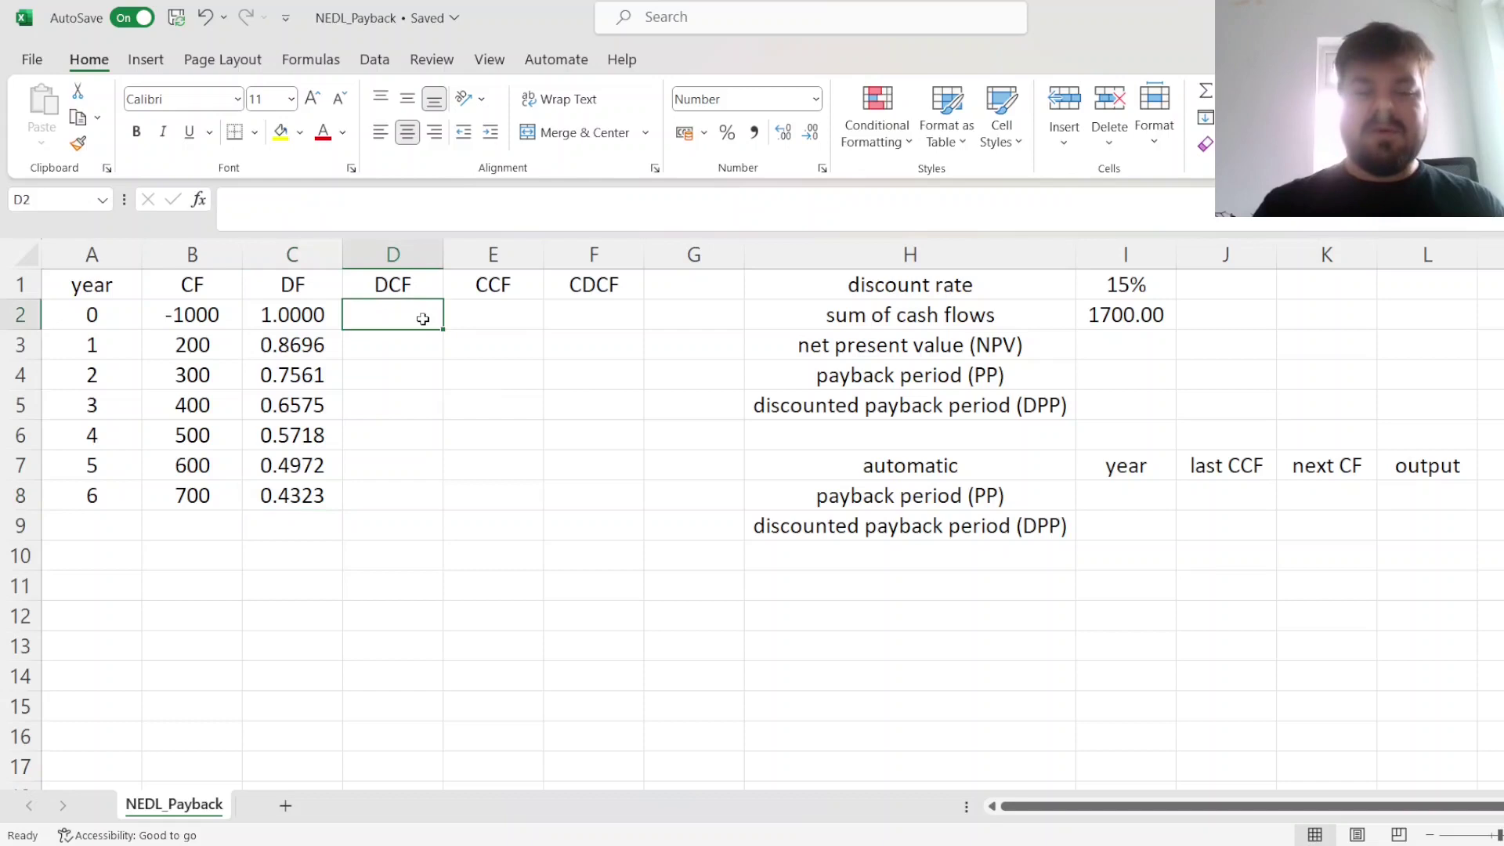
pyautogui.write('=')
pyautogui.press('Left')
pyautogui.press('Left')
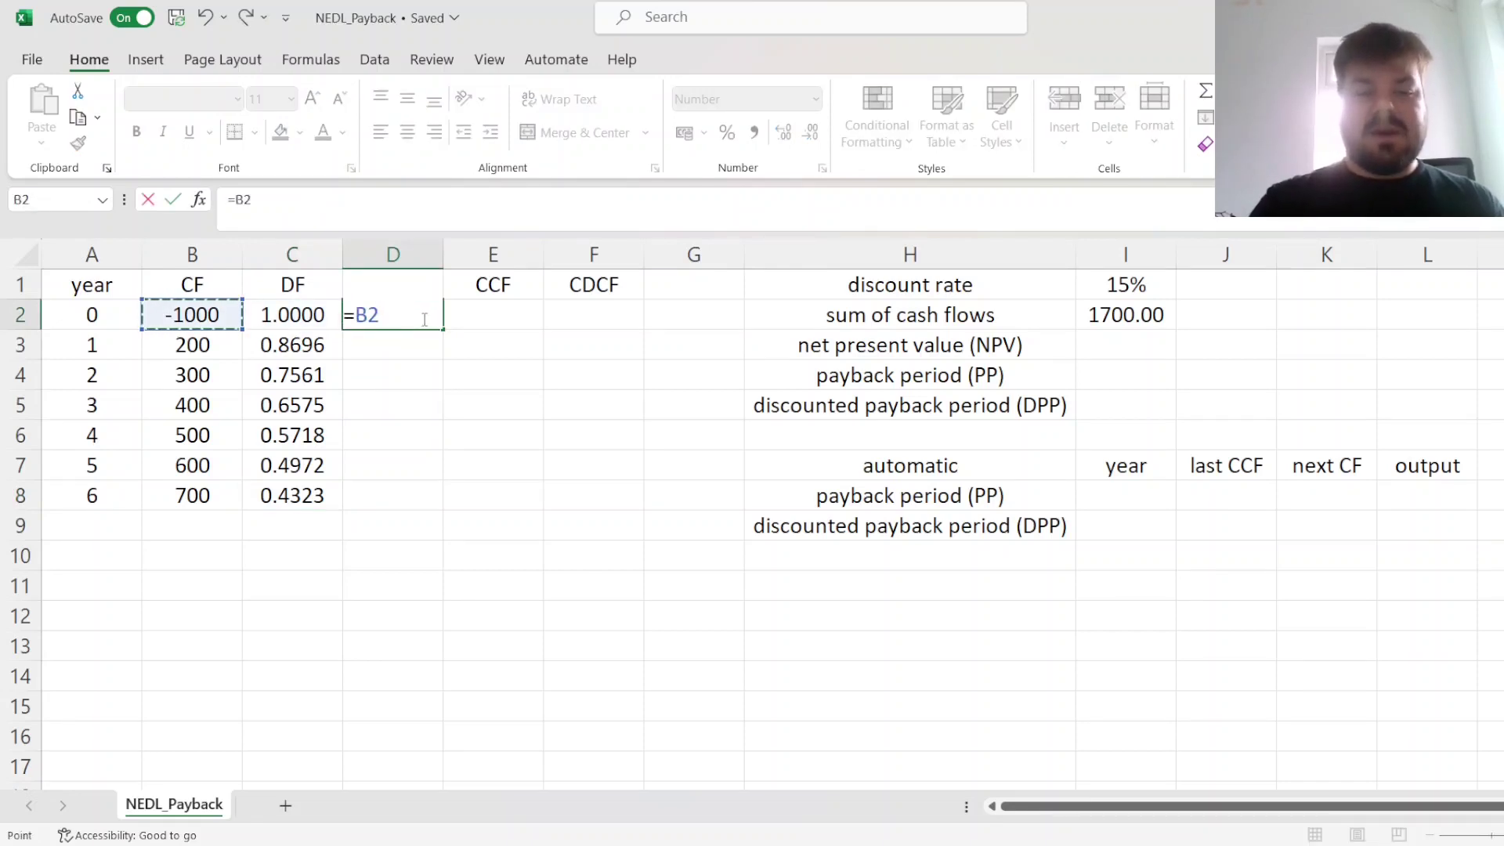
pyautogui.write('*')
pyautogui.press('Left')
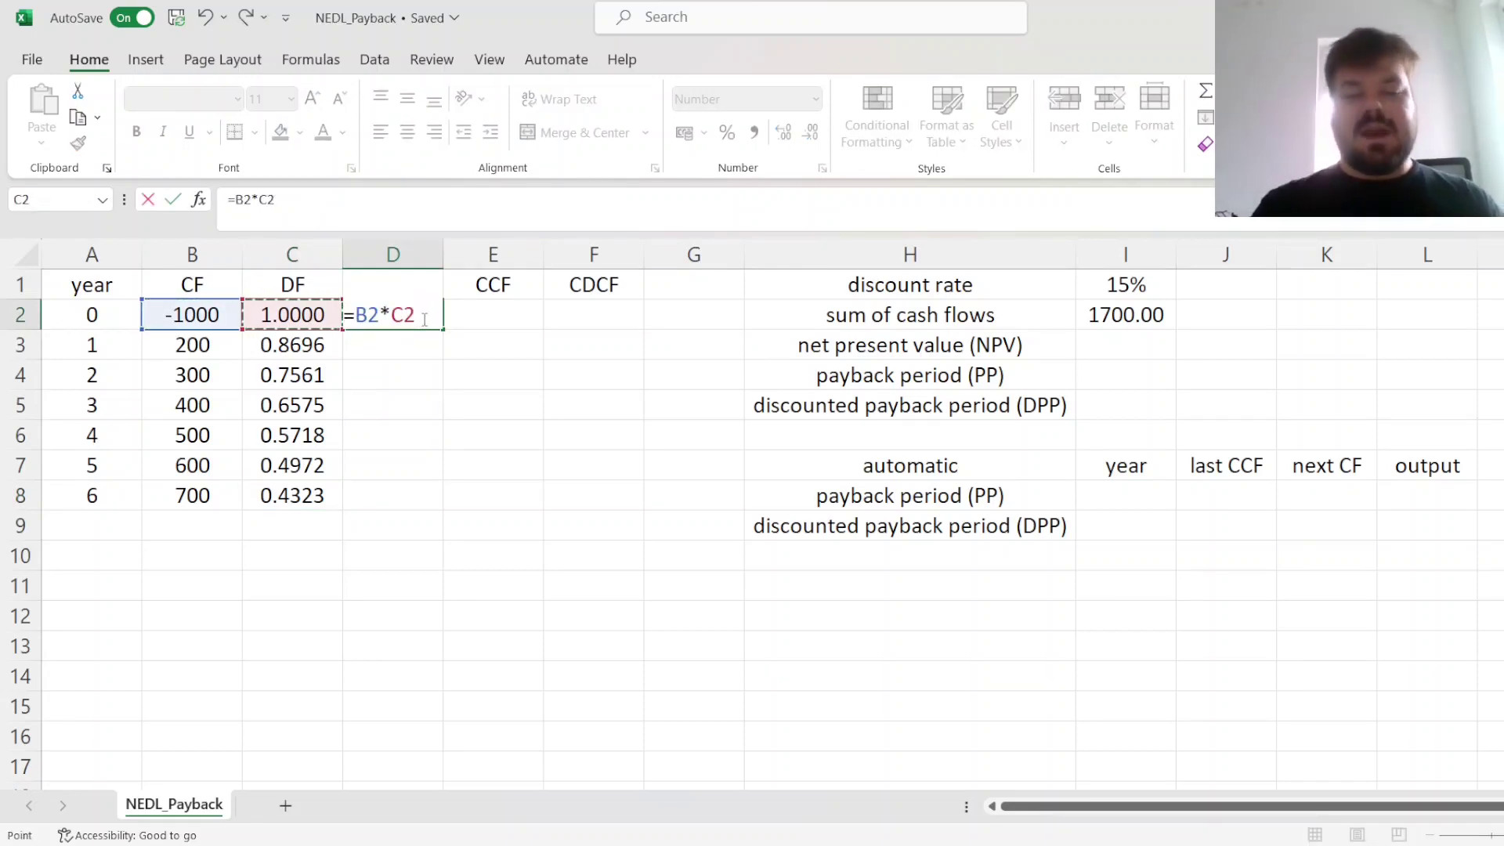
pyautogui.press('Return')
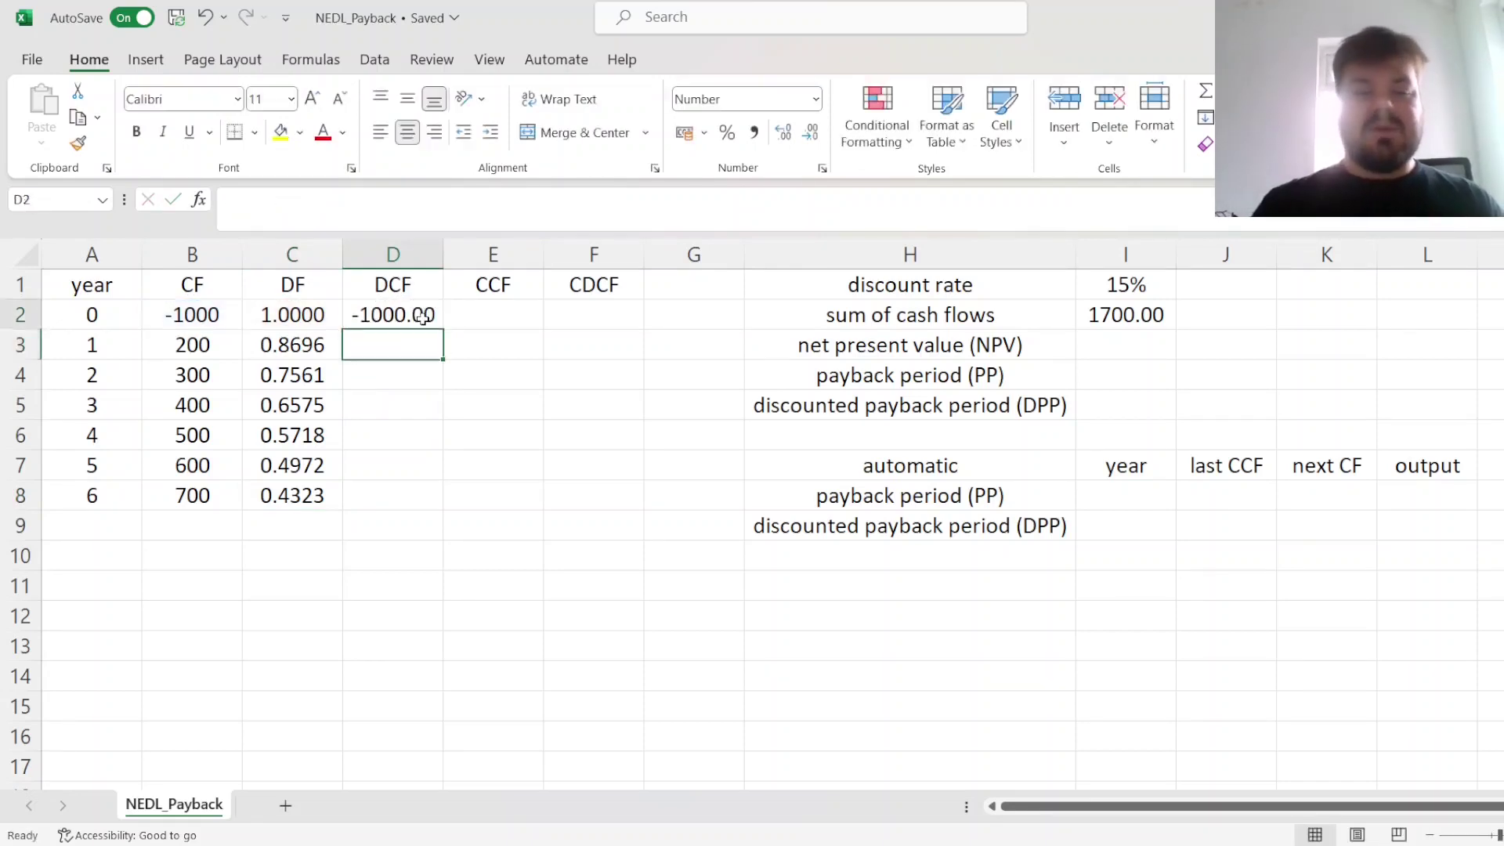
pyautogui.click(430, 322)
pyautogui.doubleClick(431, 324)
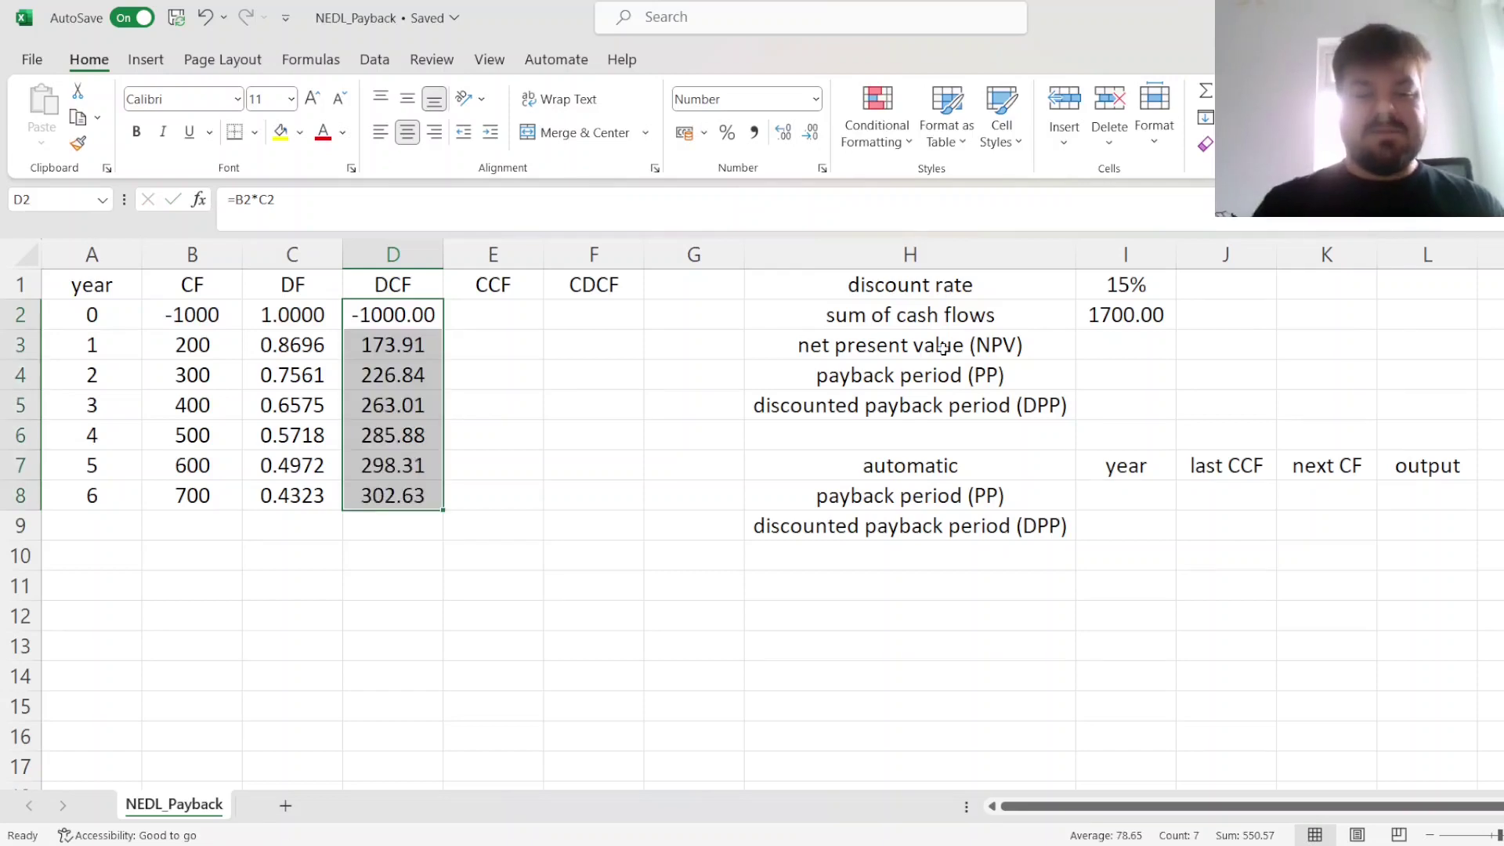
# Calculate the net present value in I3 with =SUM(D2:D8)
pyautogui.click(1102, 348)
pyautogui.write('=SUM(')
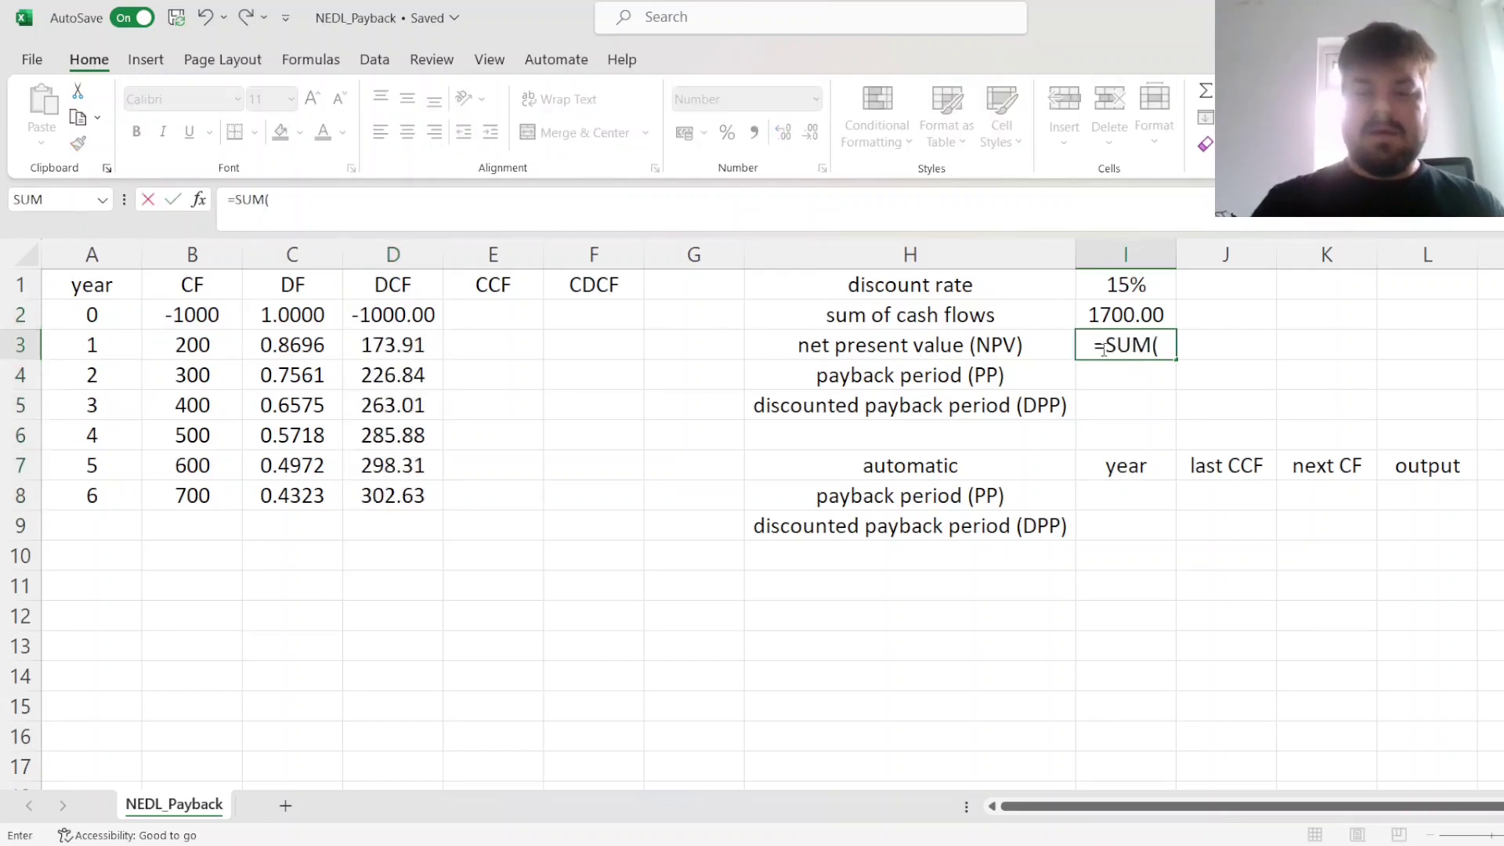
pyautogui.moveTo(383, 315); pyautogui.dragTo(391, 495)
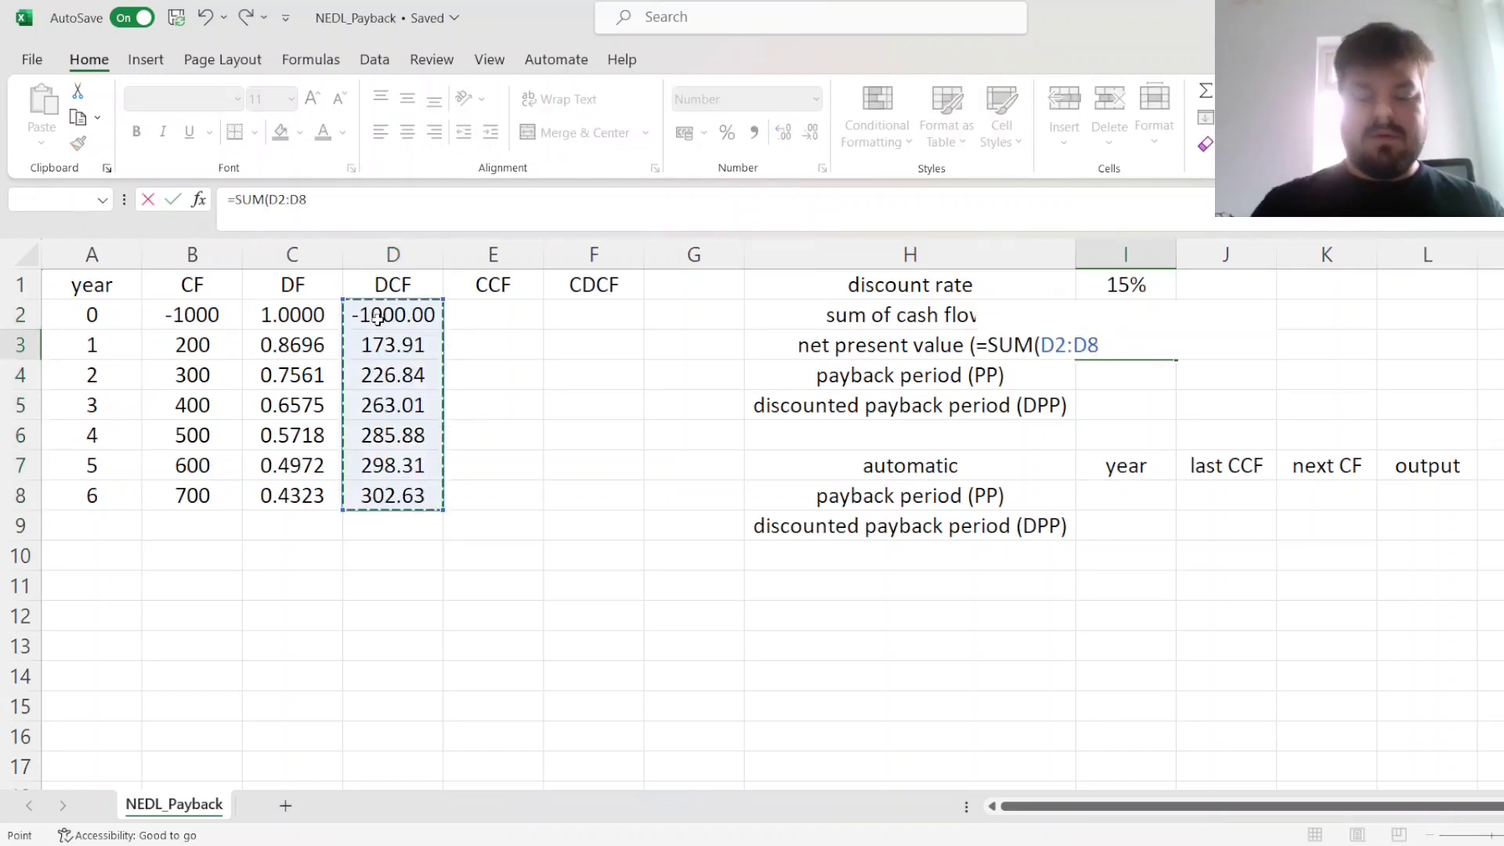
pyautogui.press('Return')
pyautogui.press('Up')
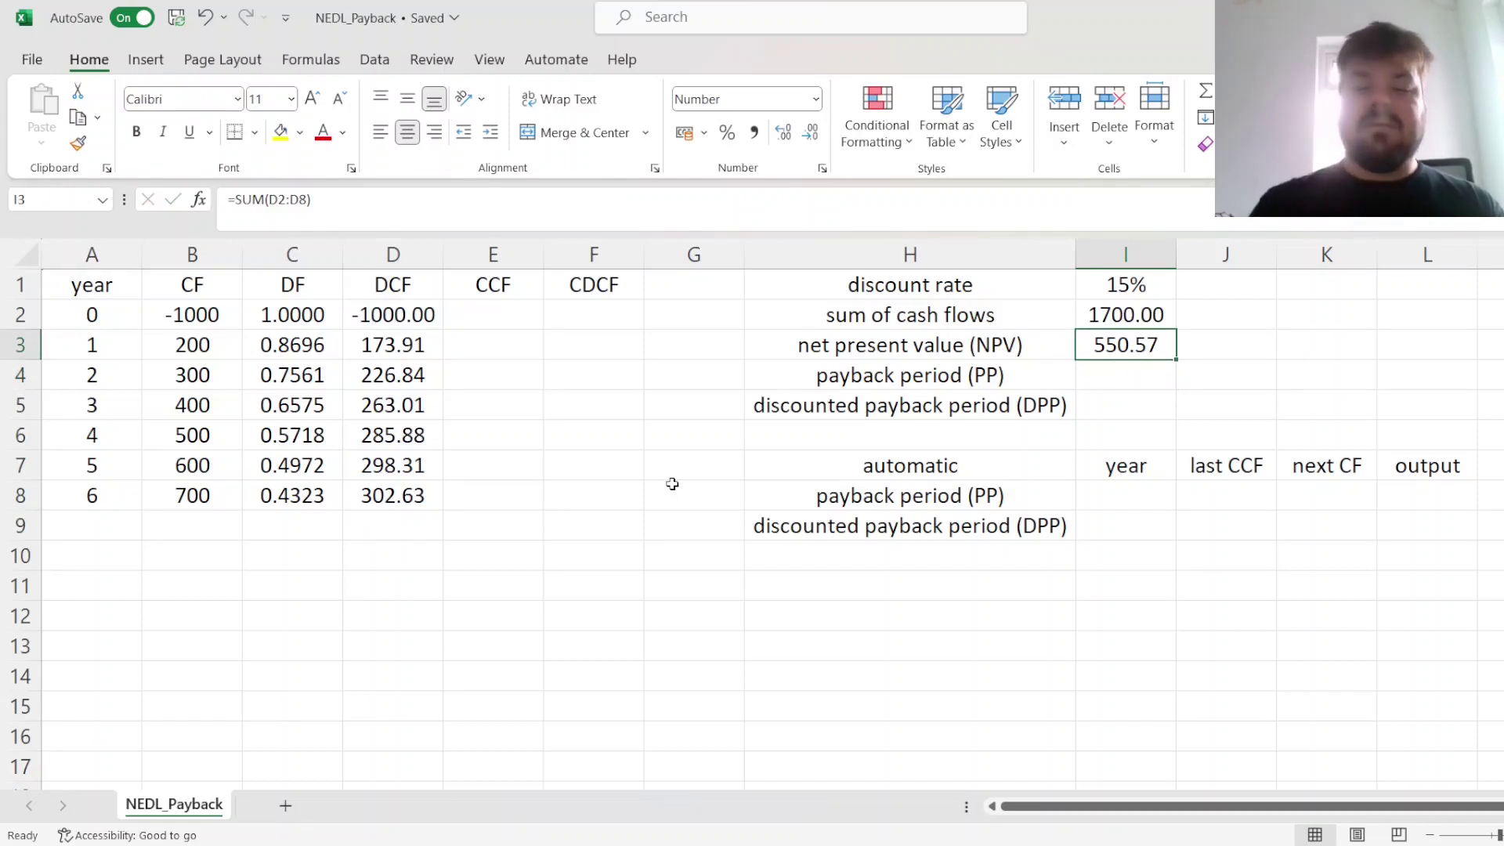
pyautogui.press('Down')
pyautogui.press('Down')
pyautogui.press('Left')
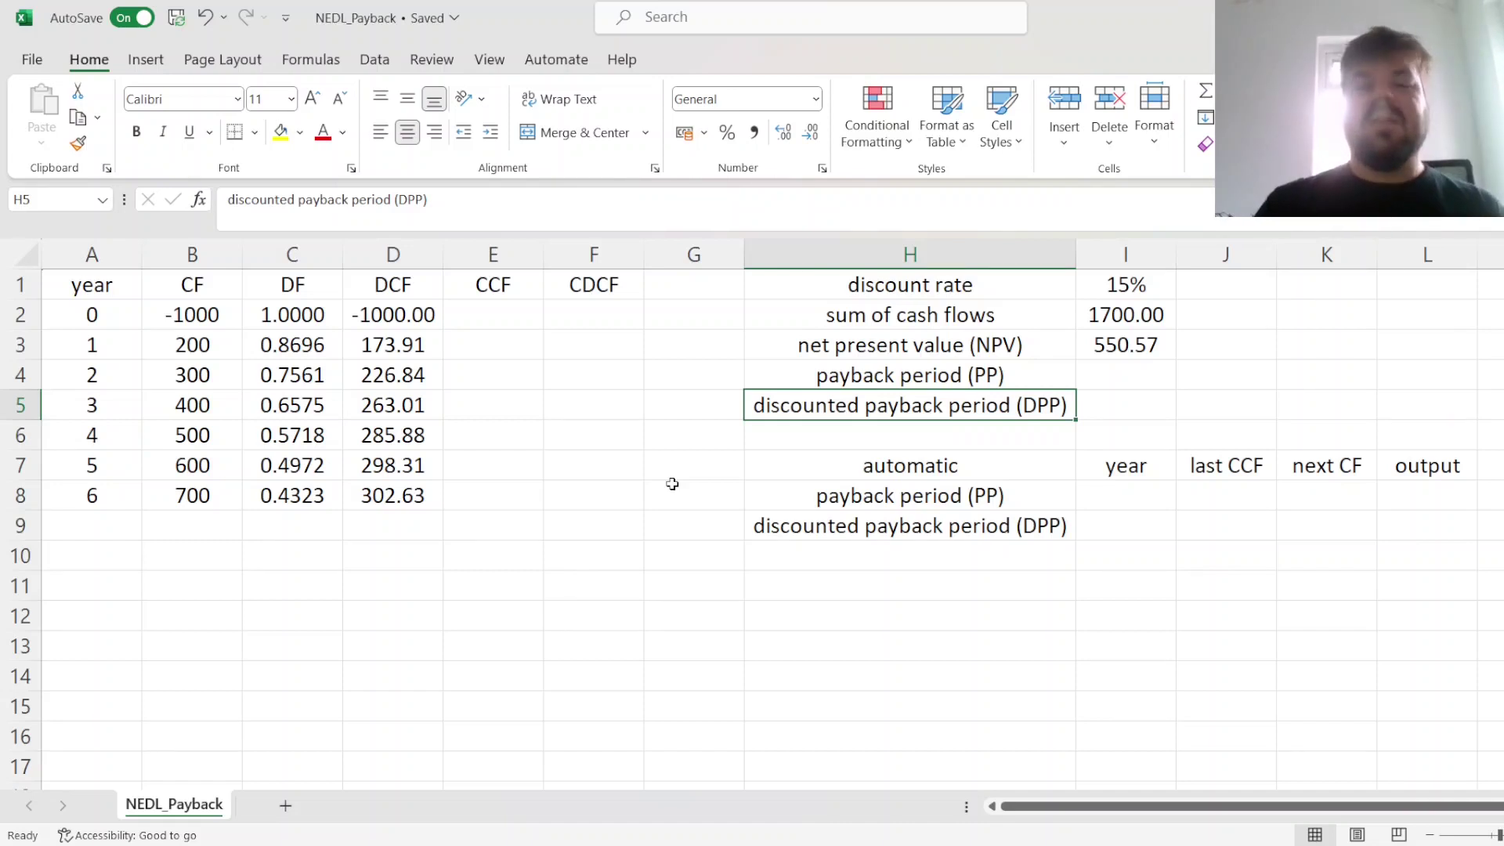
pyautogui.press('Right')
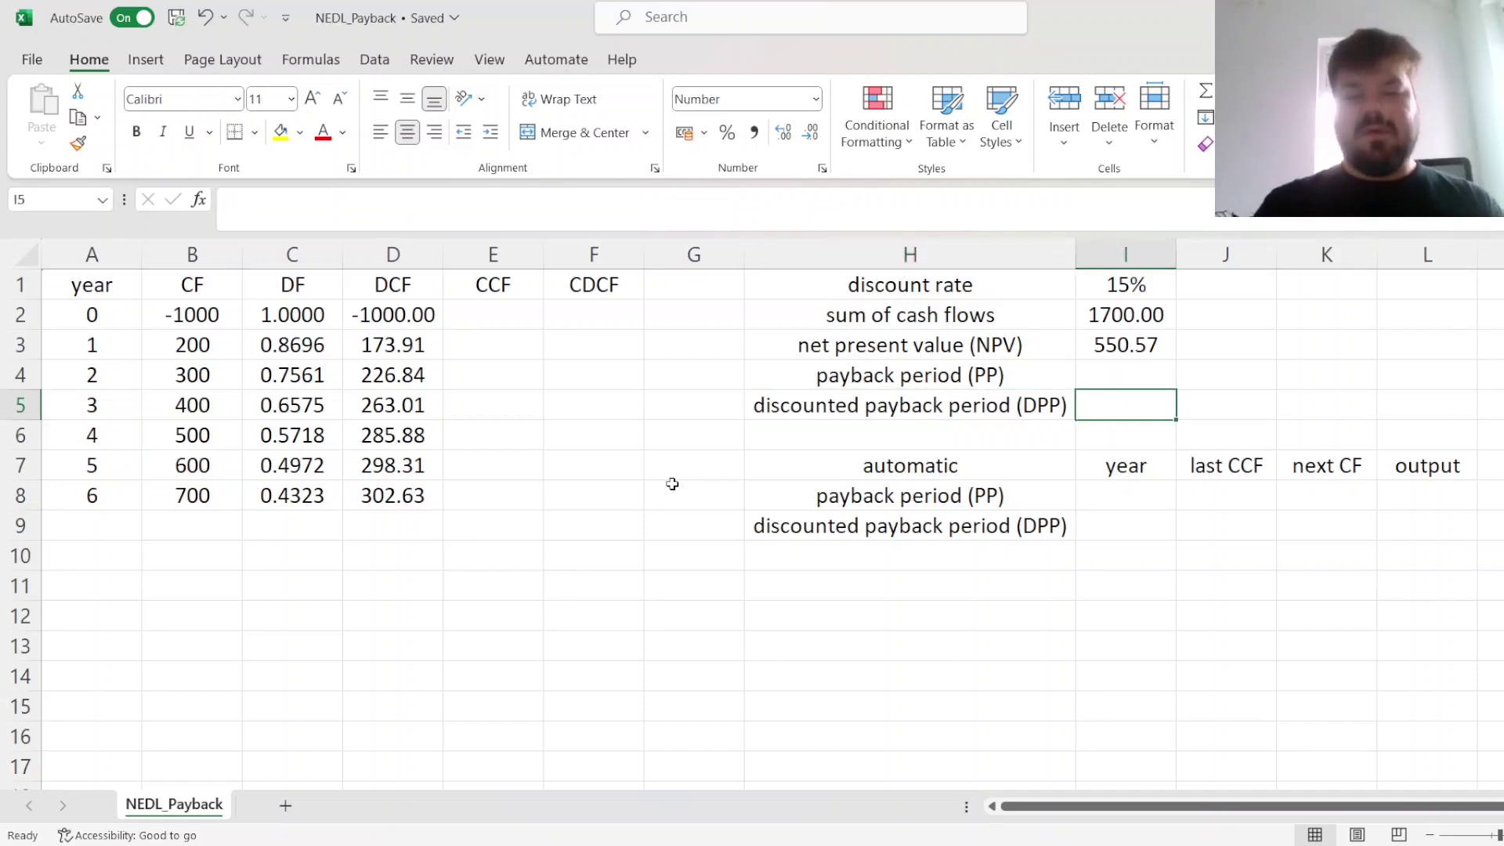
pyautogui.press('Left')
pyautogui.press('Up')
pyautogui.hotkey('shift', 'Down')
pyautogui.press('Right')
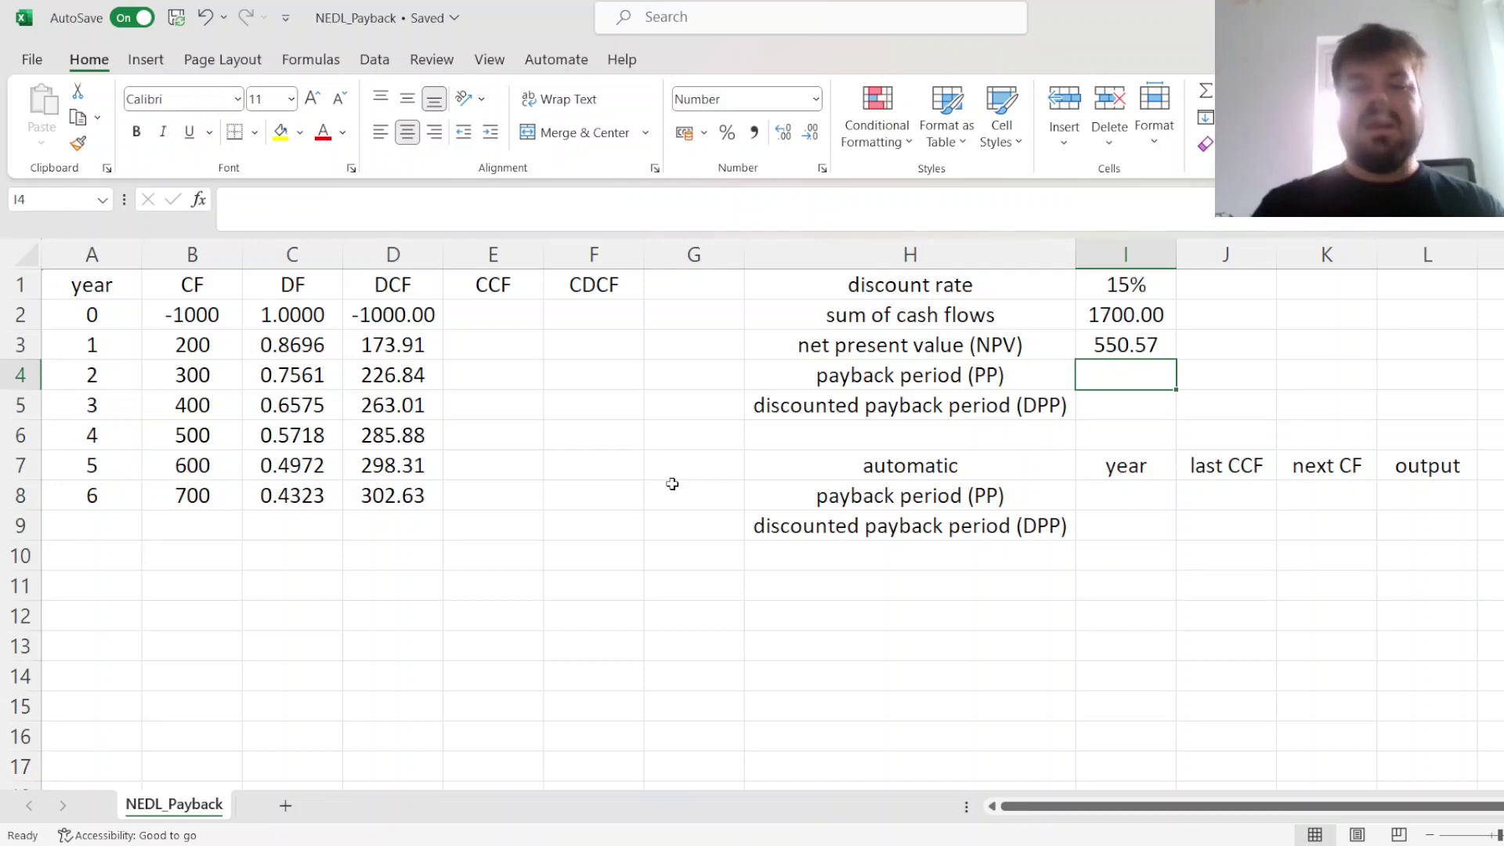
pyautogui.press('Left')
pyautogui.press('Down')
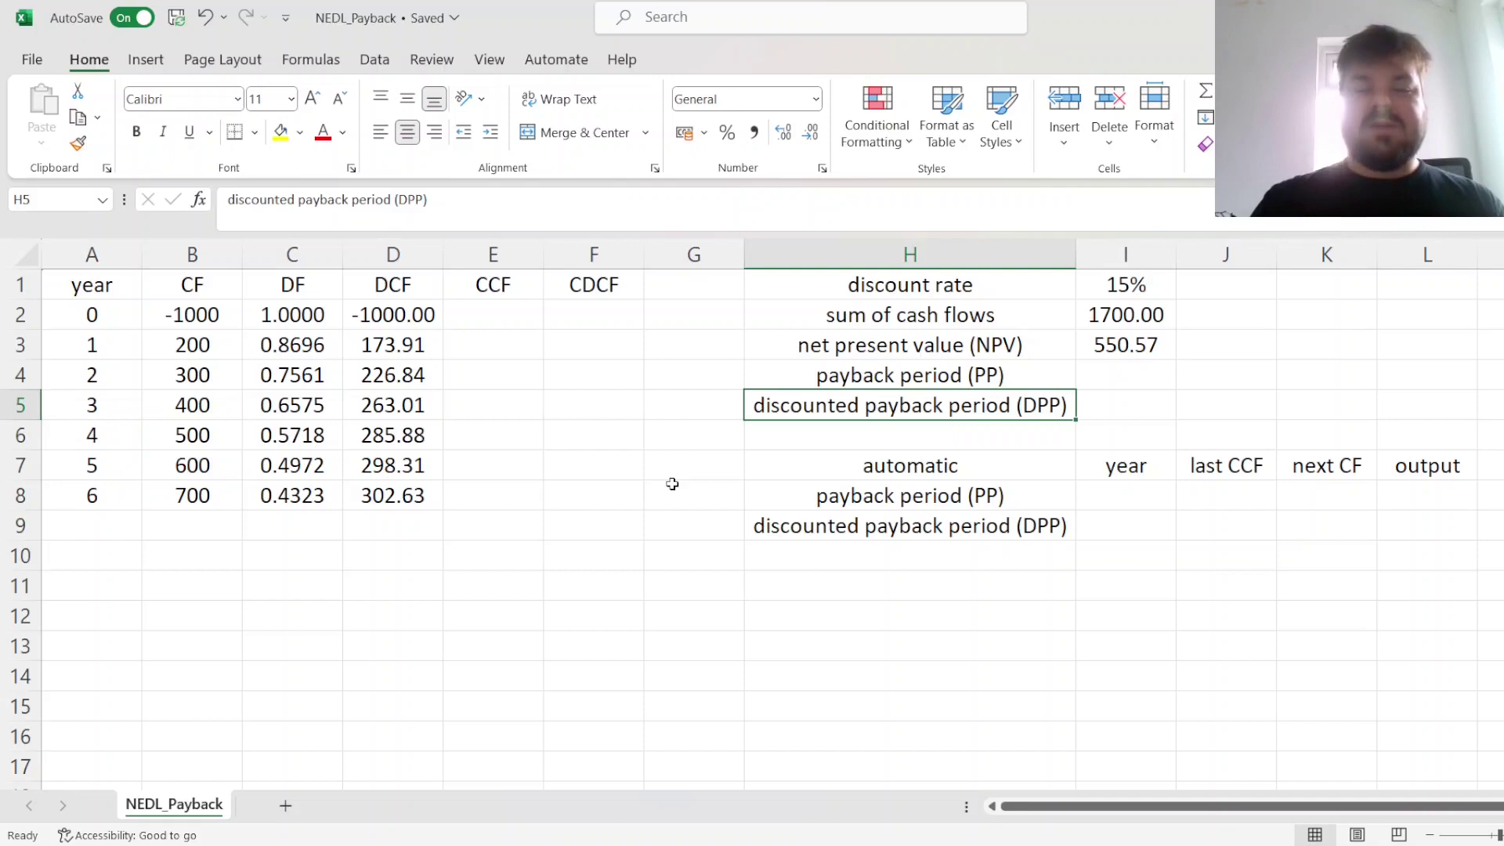
# Enter the year 0 cumulative cash flow in E2 with the formula =B2
pyautogui.press('Left')
pyautogui.press('Left')
pyautogui.press('Left')
pyautogui.press('Up')
pyautogui.press('Up')
pyautogui.press('Up')
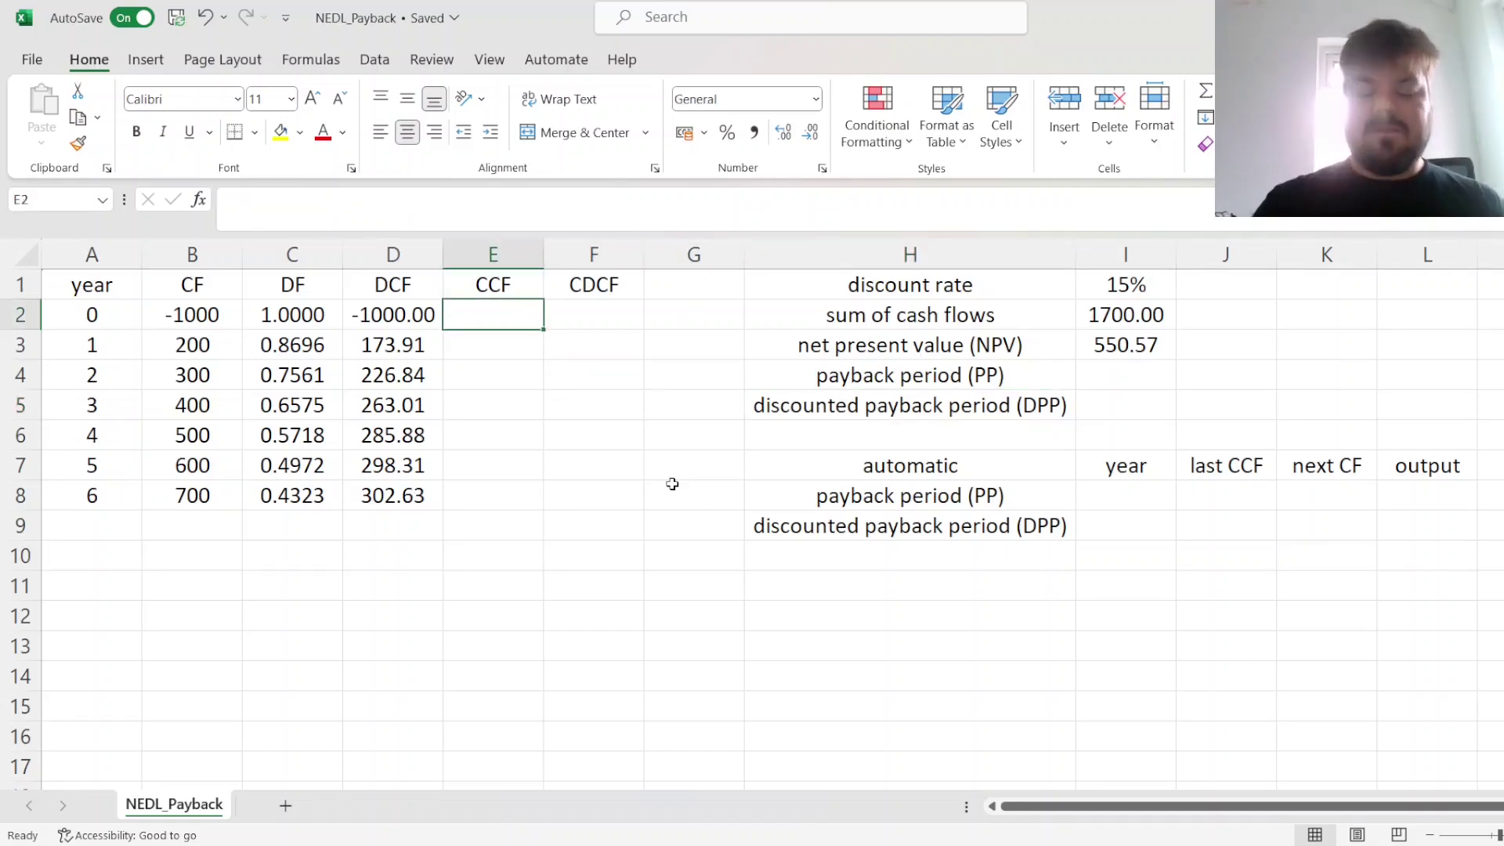
pyautogui.write('=')
pyautogui.press('Left')
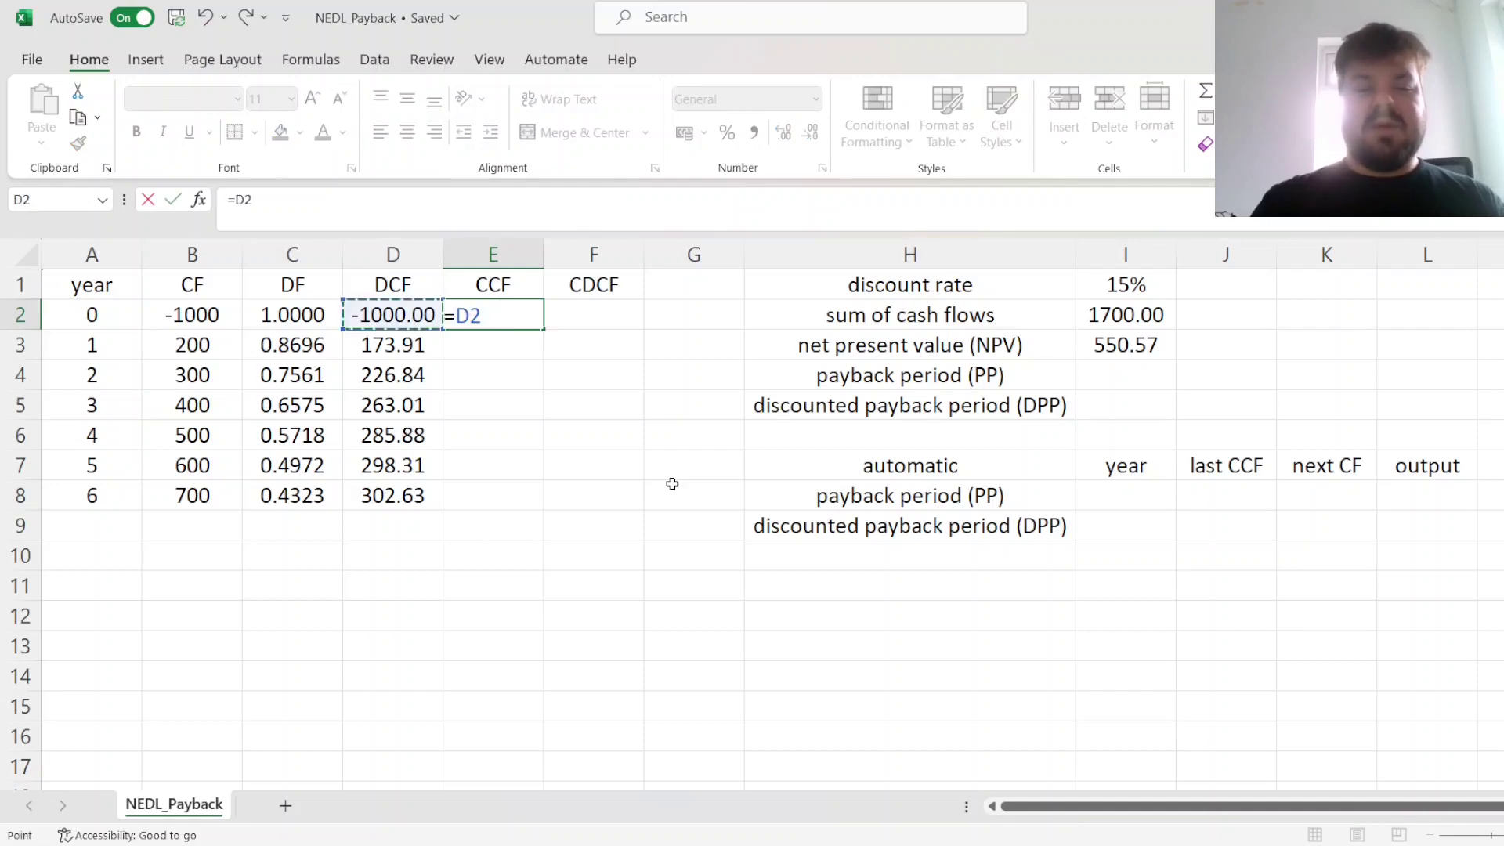
pyautogui.press('Left')
pyautogui.press('Left')
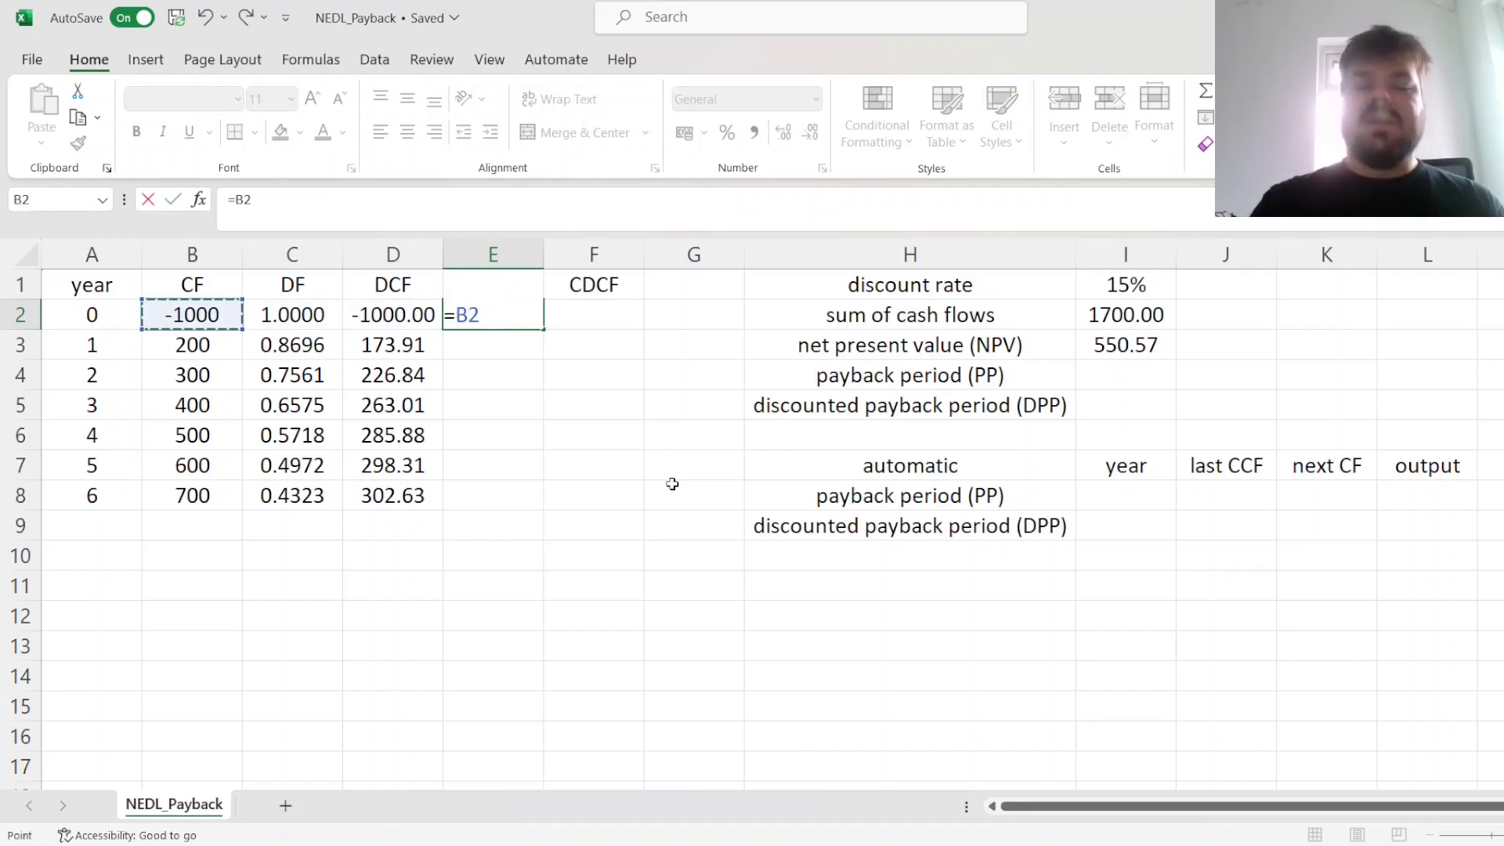
pyautogui.press('Return')
pyautogui.press('Up')
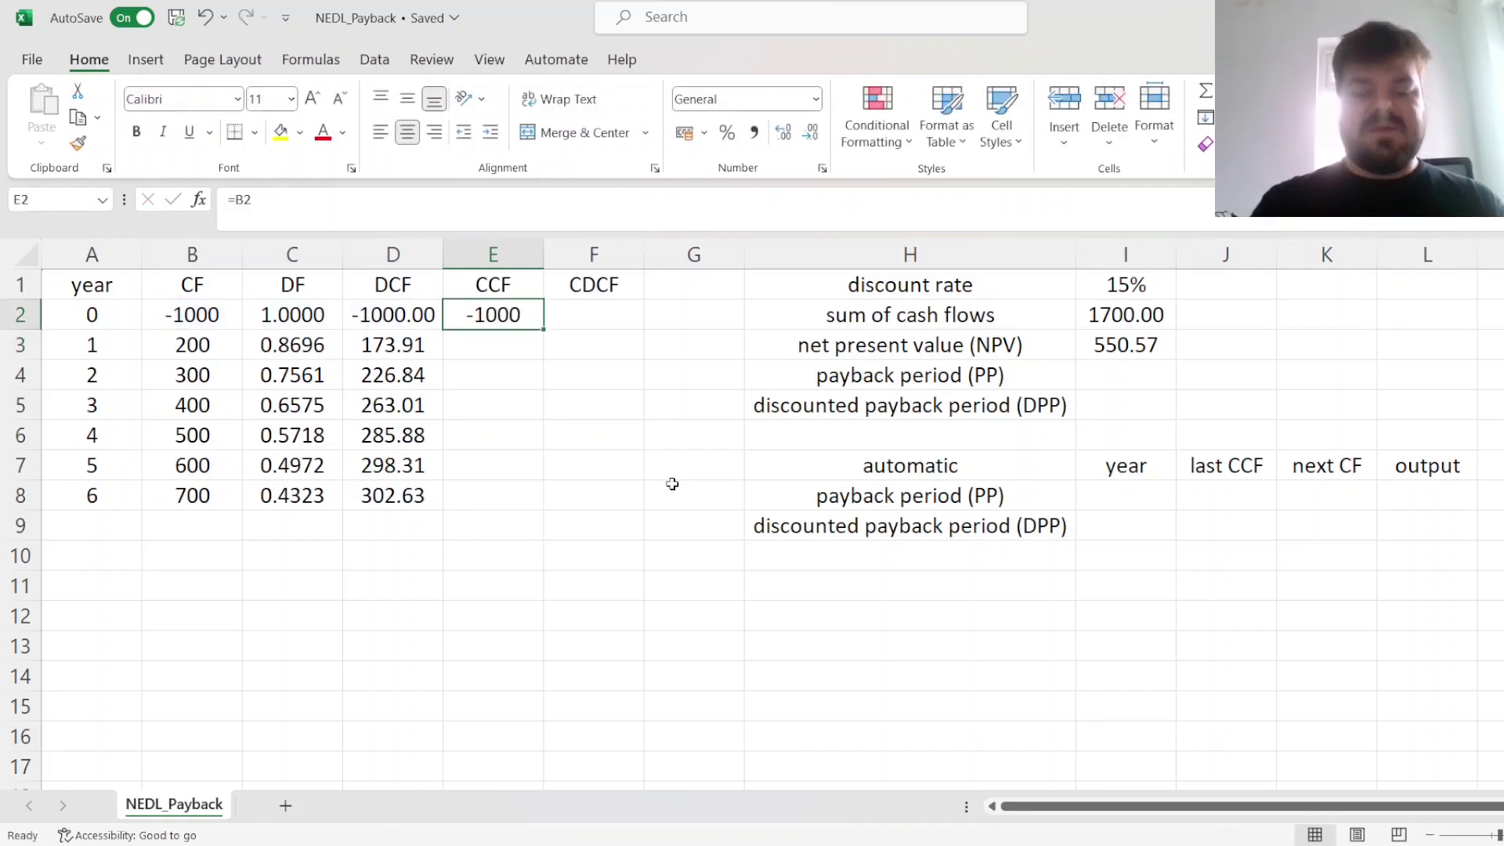
# Enter the year 0 cumulative discounted cash flow in F2 with the formula =D2
pyautogui.press('Right')
pyautogui.write('=')
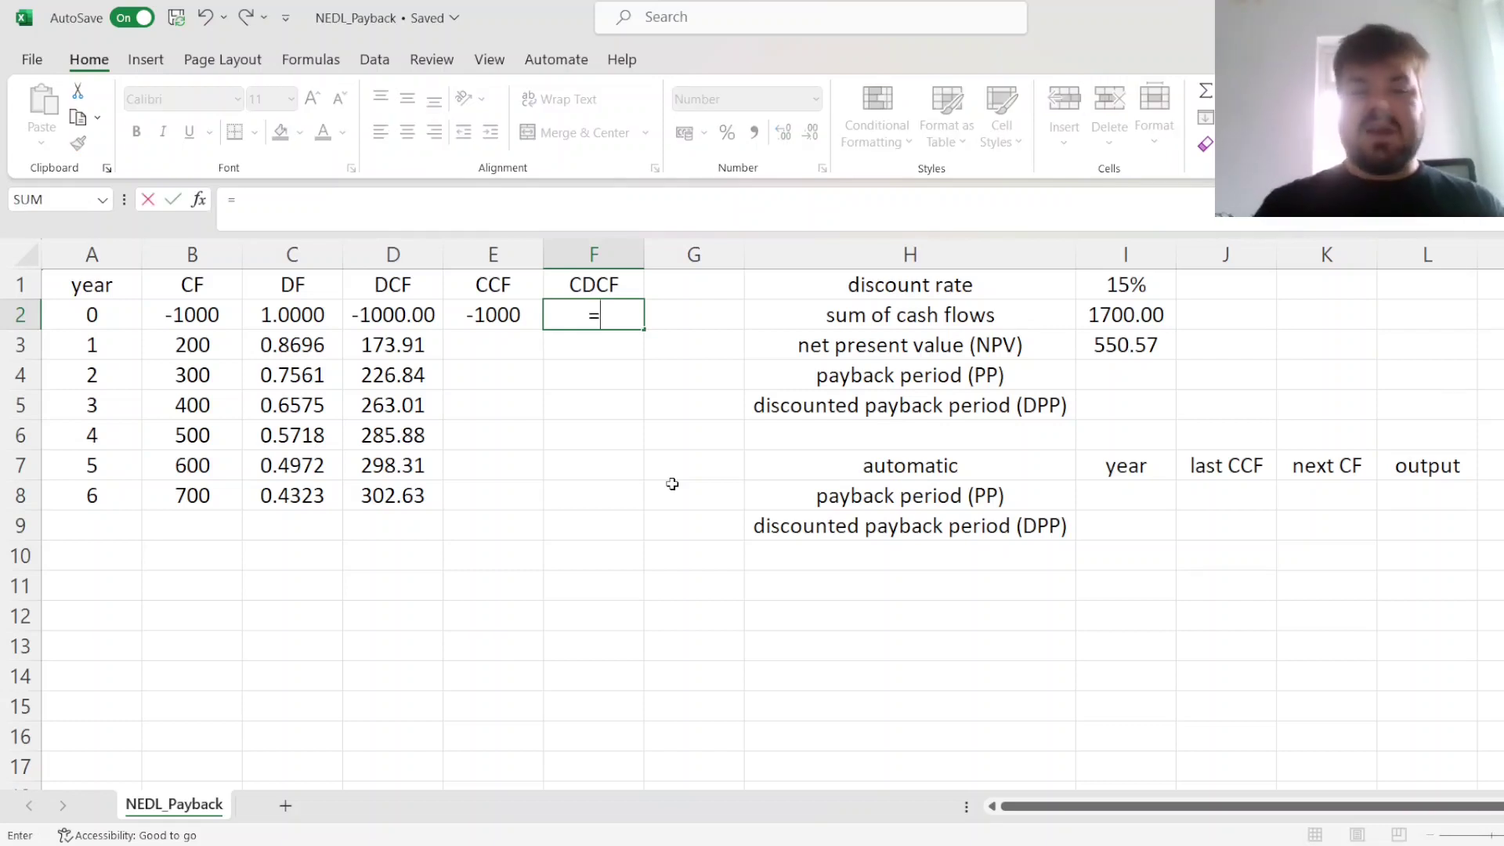
pyautogui.press('Left')
pyautogui.press('Left')
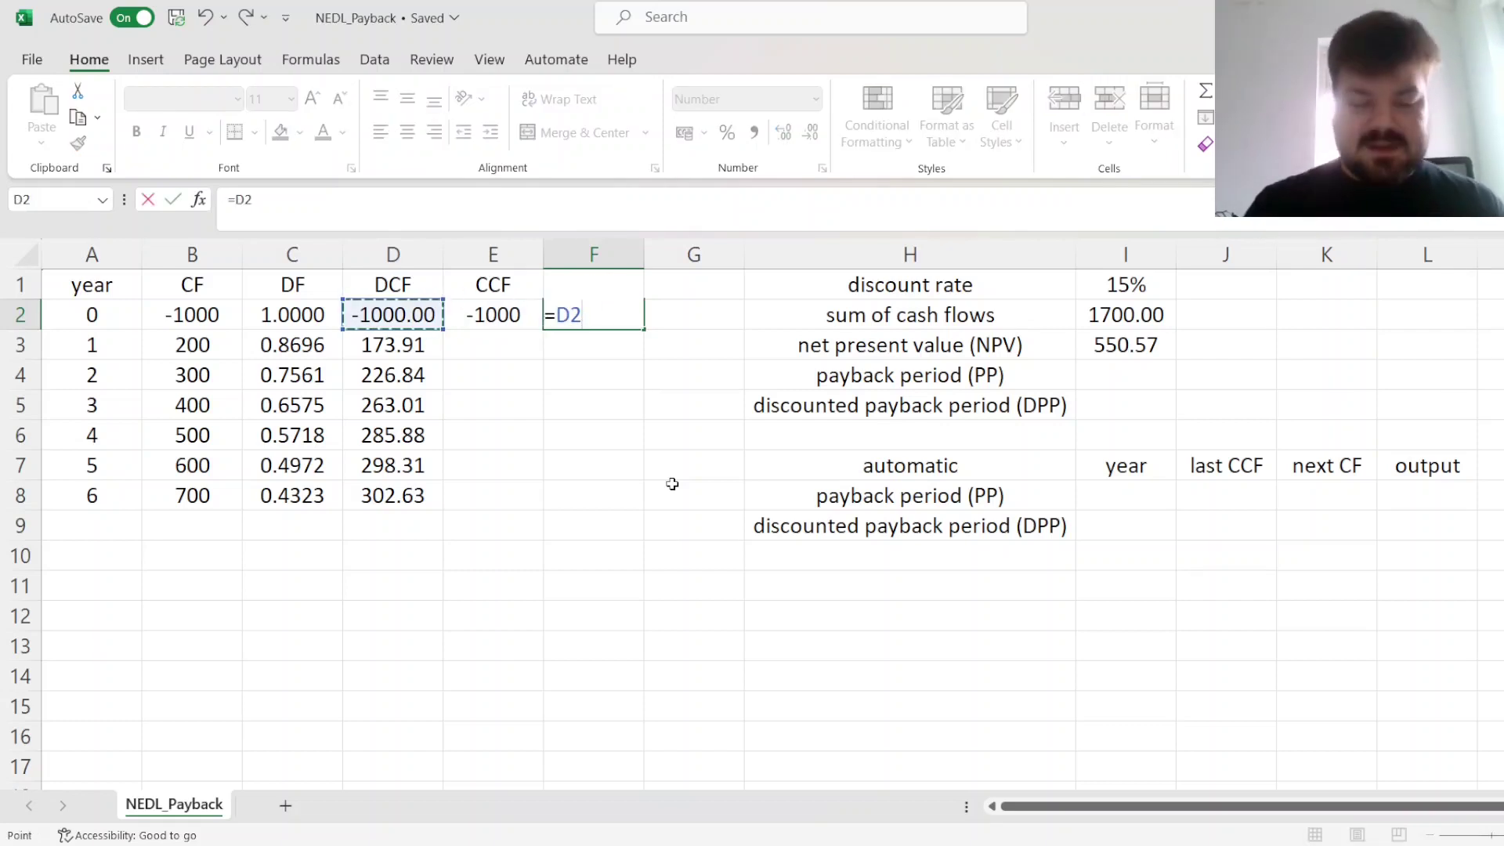
pyautogui.press('Return')
# Calculate the year 1 cumulative cash flow in E3 with the formula =E2+B3
pyautogui.press('Left')
pyautogui.write('=')
pyautogui.press('Up')
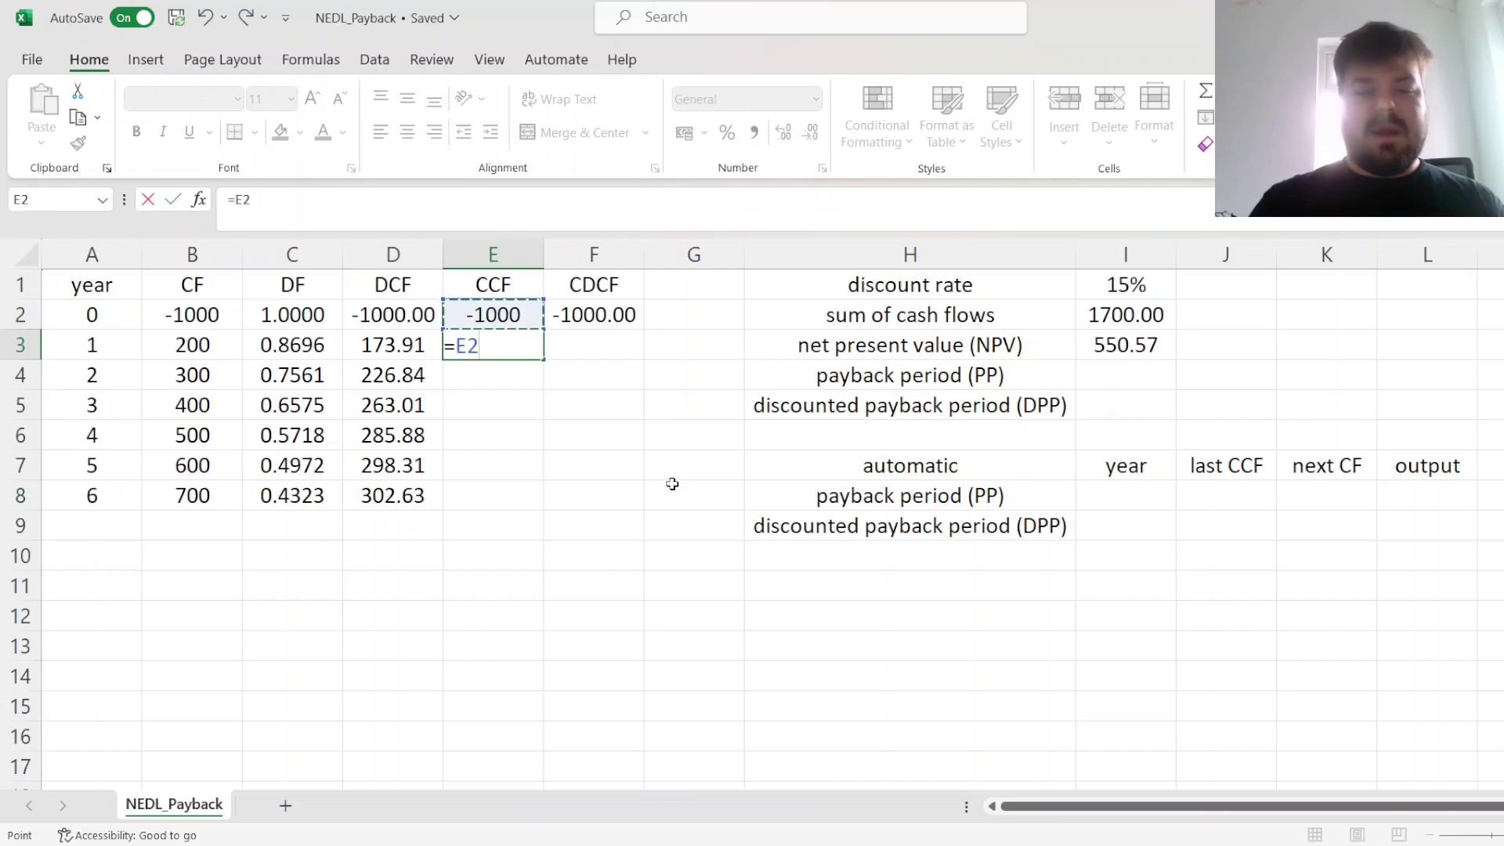
pyautogui.write('+')
pyautogui.press('Left')
pyautogui.press('Left')
pyautogui.press('Left')
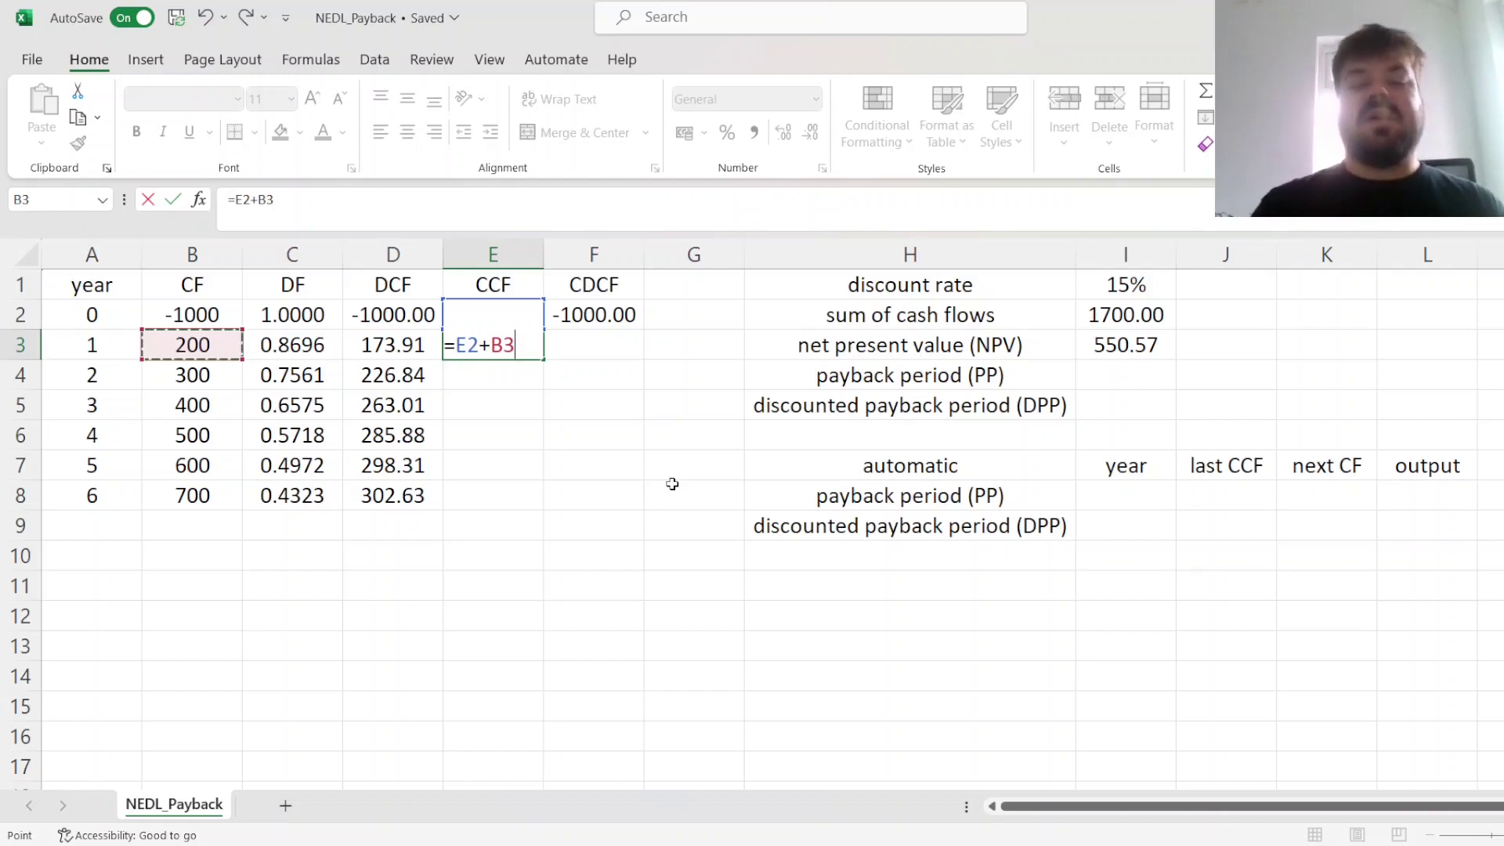
pyautogui.press('Return')
pyautogui.press('Up')
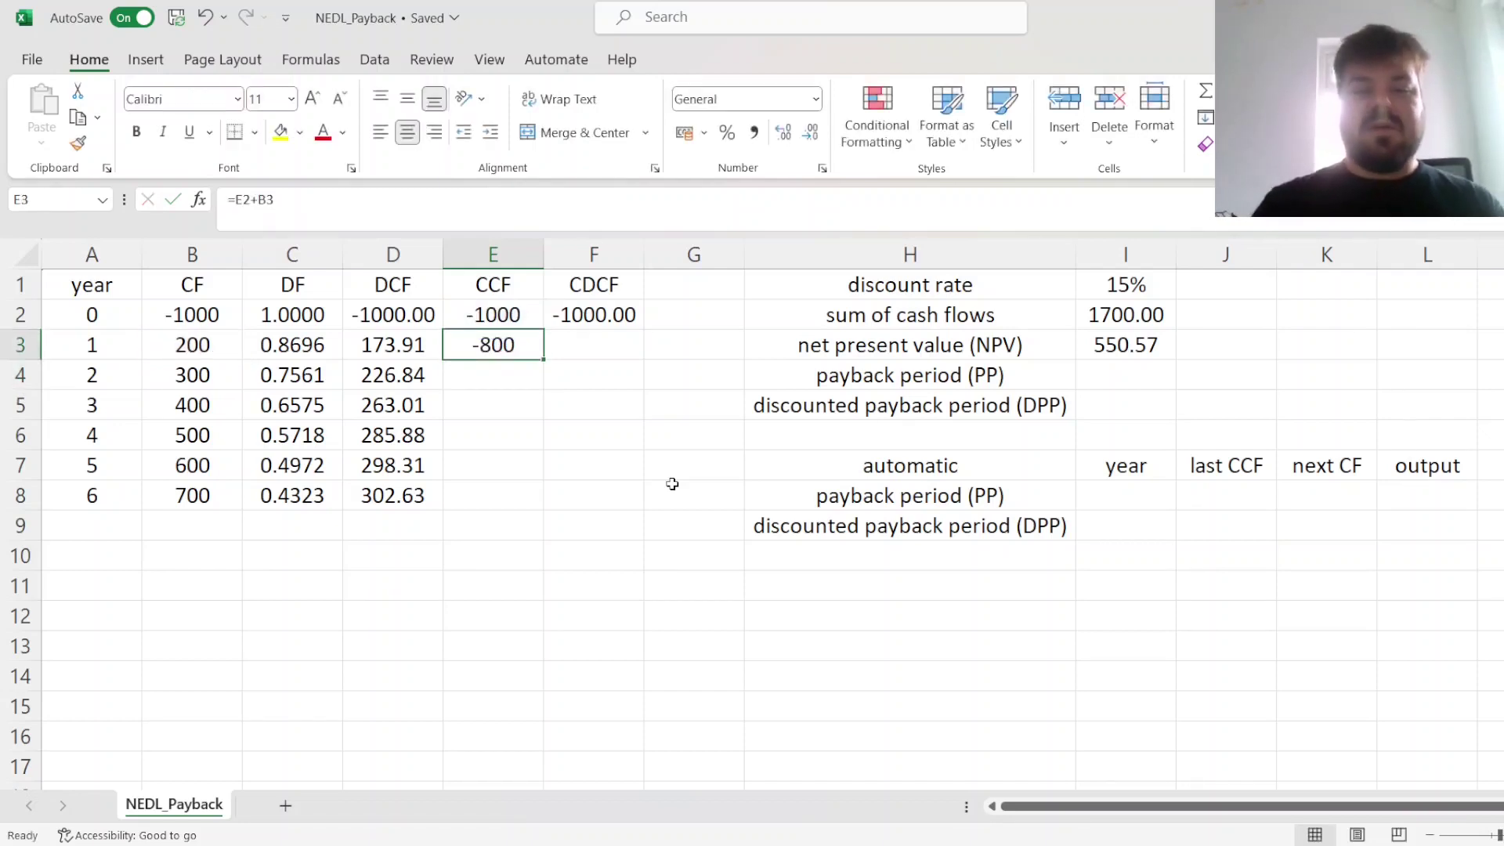
# Calculate the year 1 cumulative discounted cash flow in F3 with =F2+D3 and fill E3:F3 down to row 8
pyautogui.click(583, 341)
pyautogui.write('=')
pyautogui.press('Up')
pyautogui.write('+')
pyautogui.press('Left')
pyautogui.press('Left')
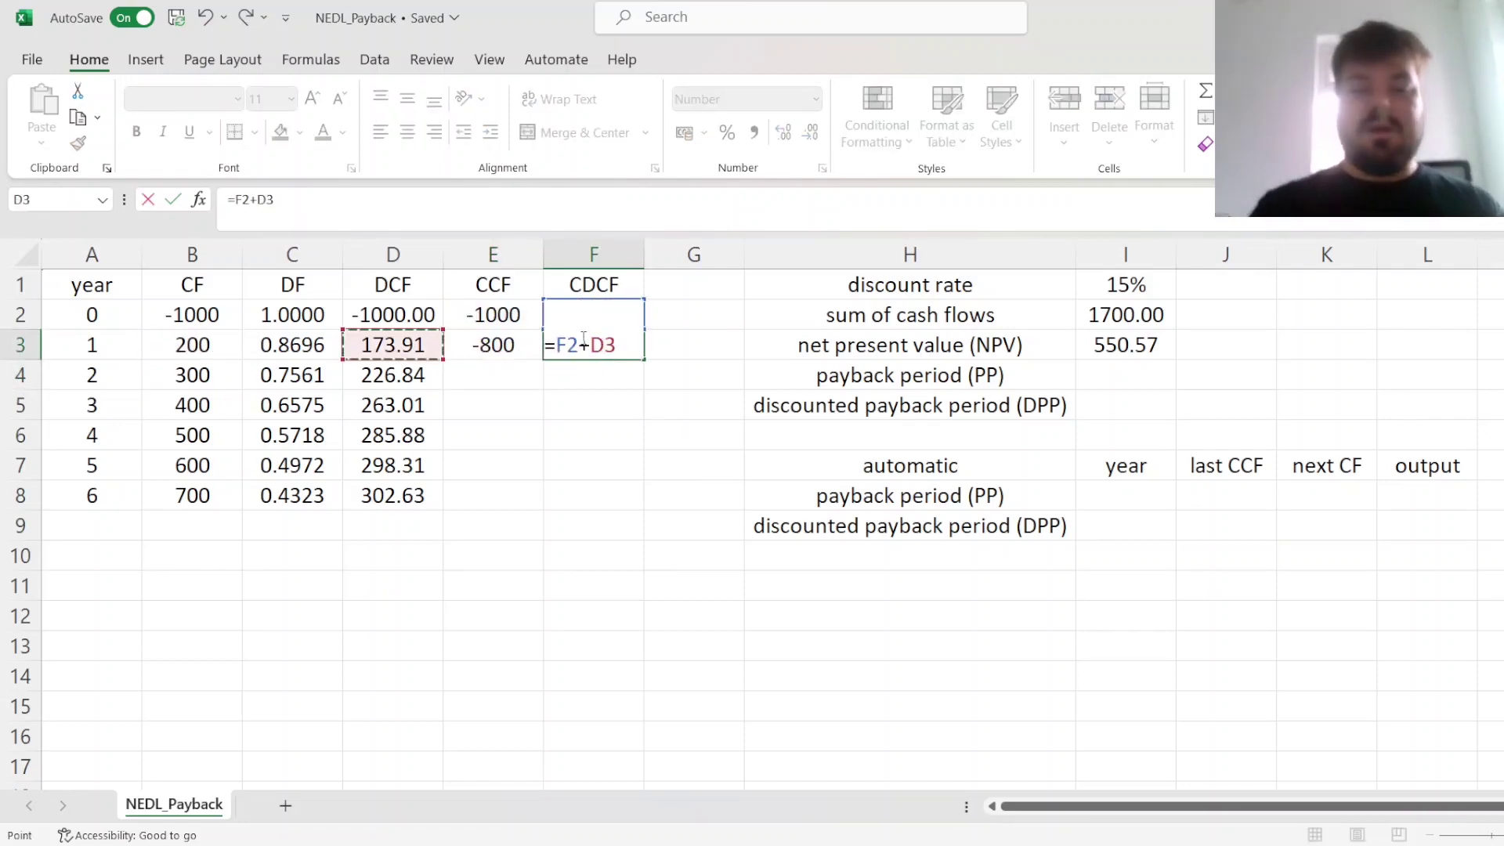
pyautogui.press('Return')
pyautogui.press('Up')
pyautogui.moveTo(494, 344); pyautogui.dragTo(622, 507)
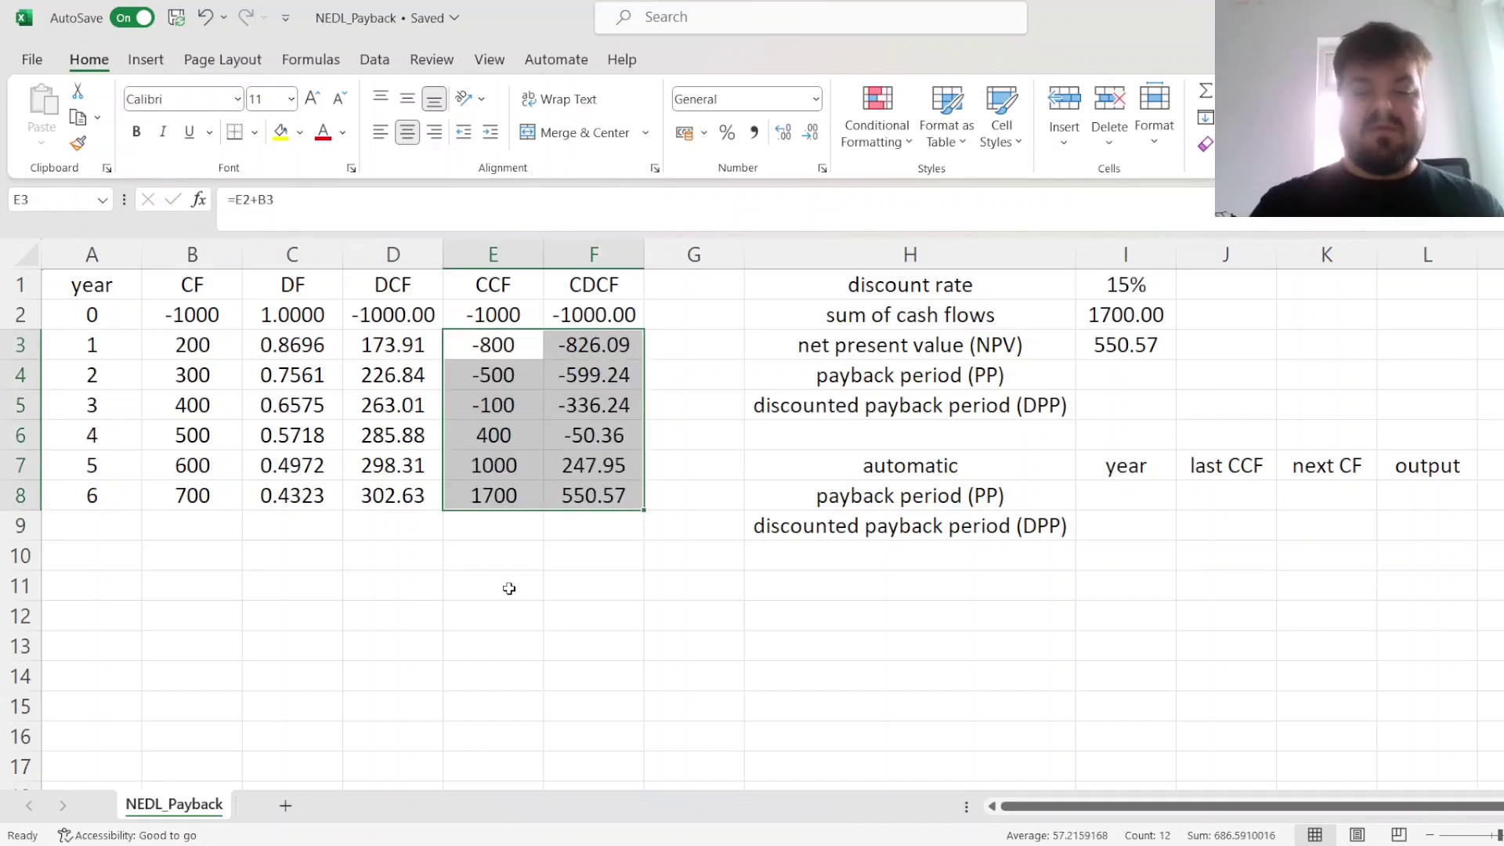
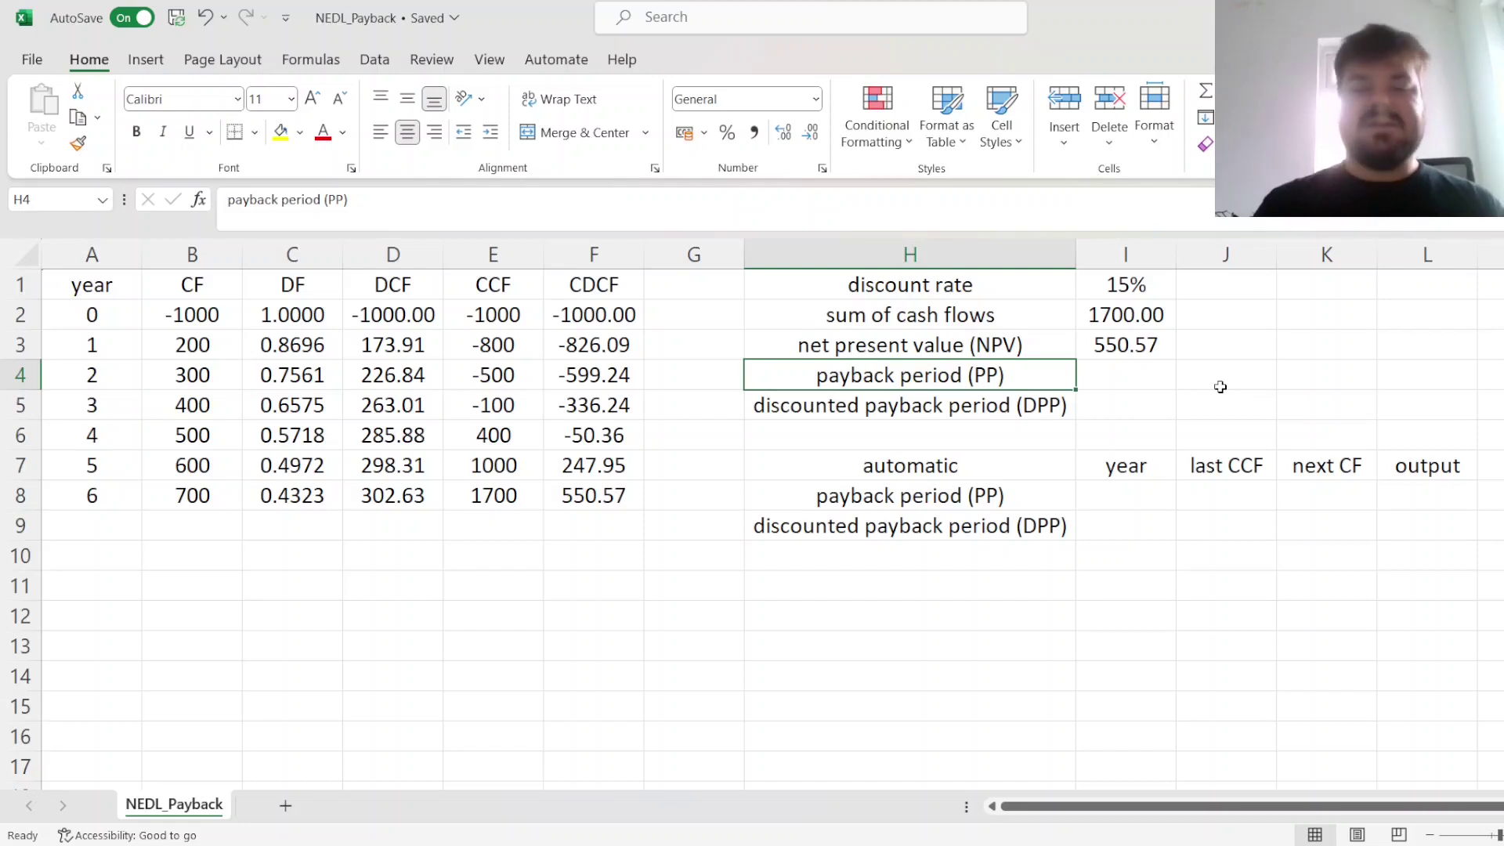
# Examine the cumulative cash flows in E2:E8 against their years to find where the sign changes from negative to positive
pyautogui.moveTo(497, 315); pyautogui.dragTo(528, 483)
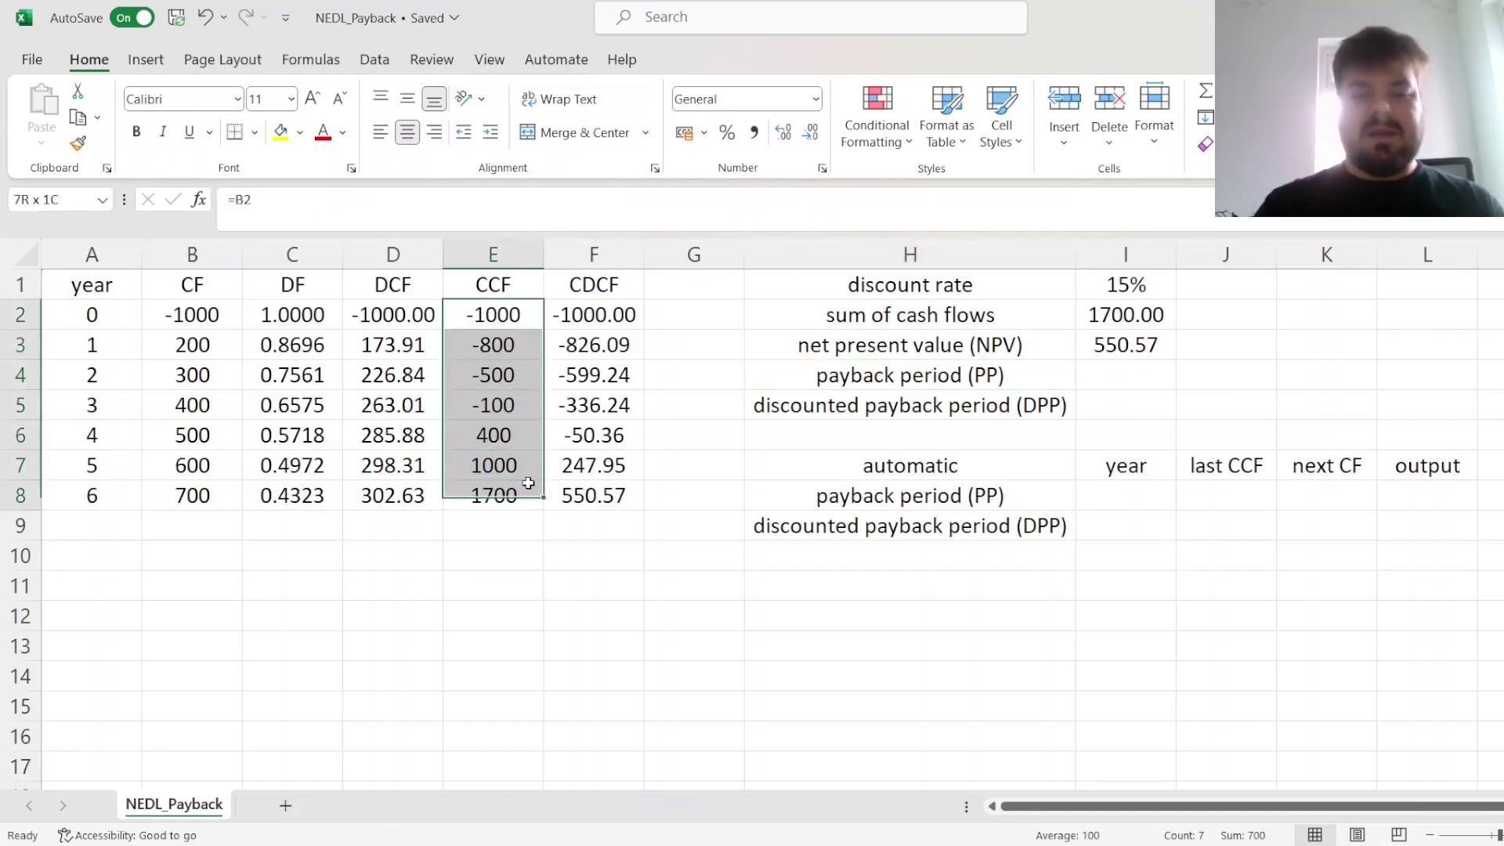
pyautogui.keyDown('ctrl'); pyautogui.click(502, 406); pyautogui.keyUp('ctrl')
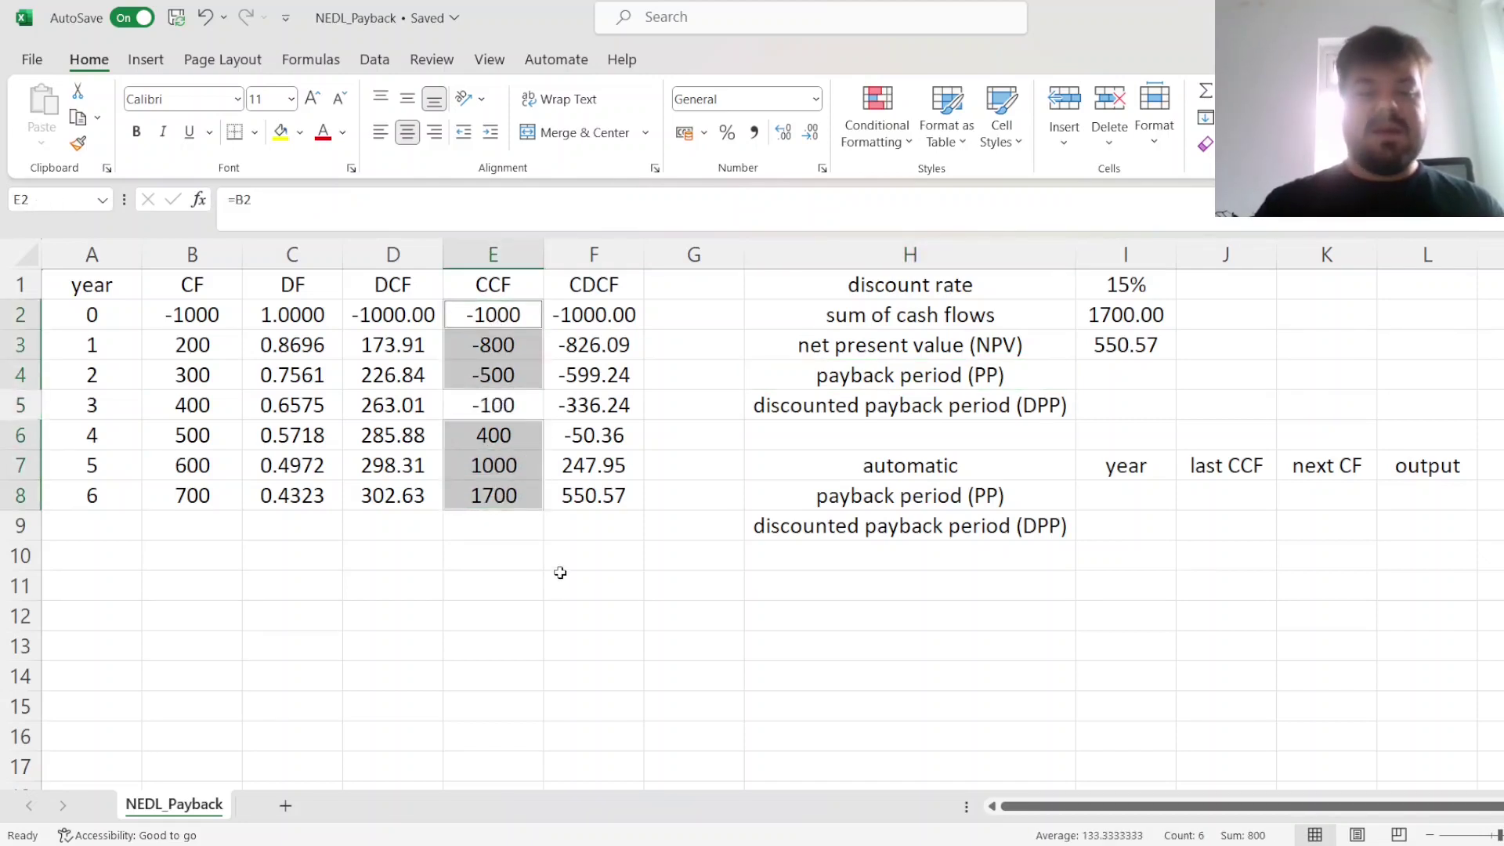
pyautogui.click(94, 401)
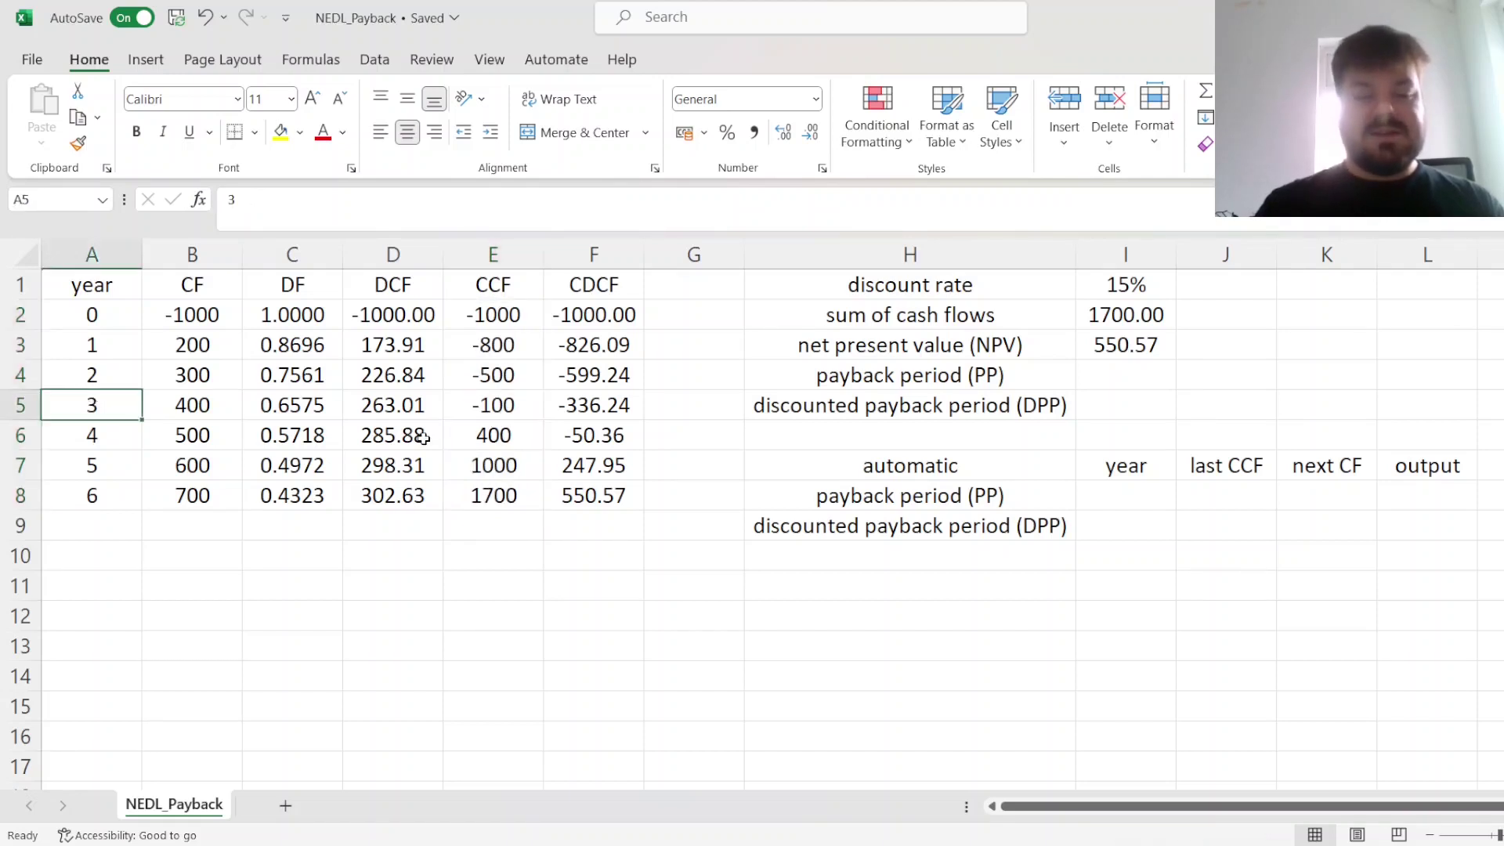
pyautogui.keyDown('ctrl'); pyautogui.click(487, 407); pyautogui.keyUp('ctrl')
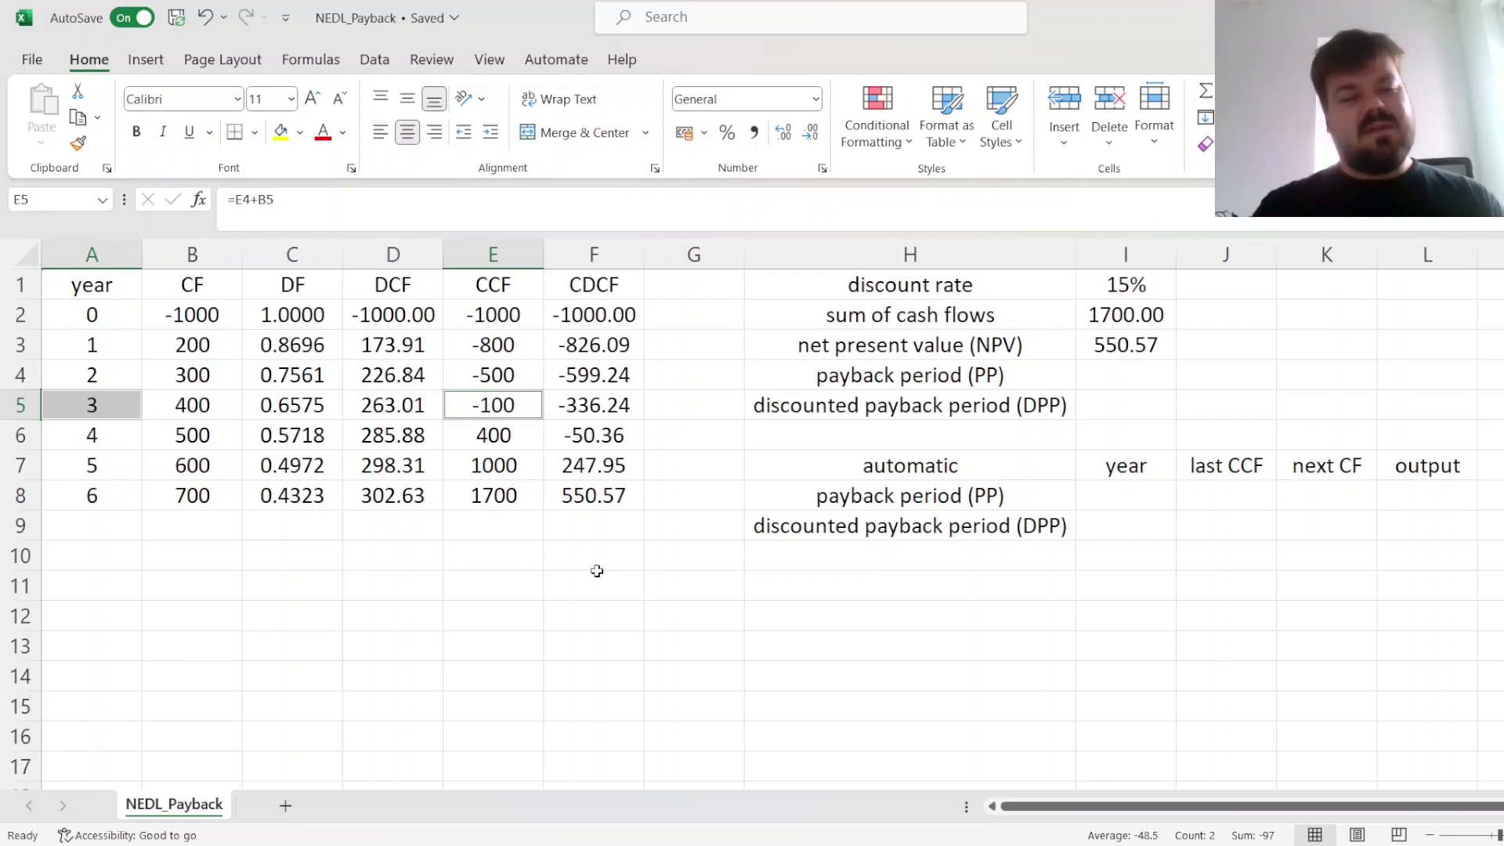
pyautogui.click(494, 436)
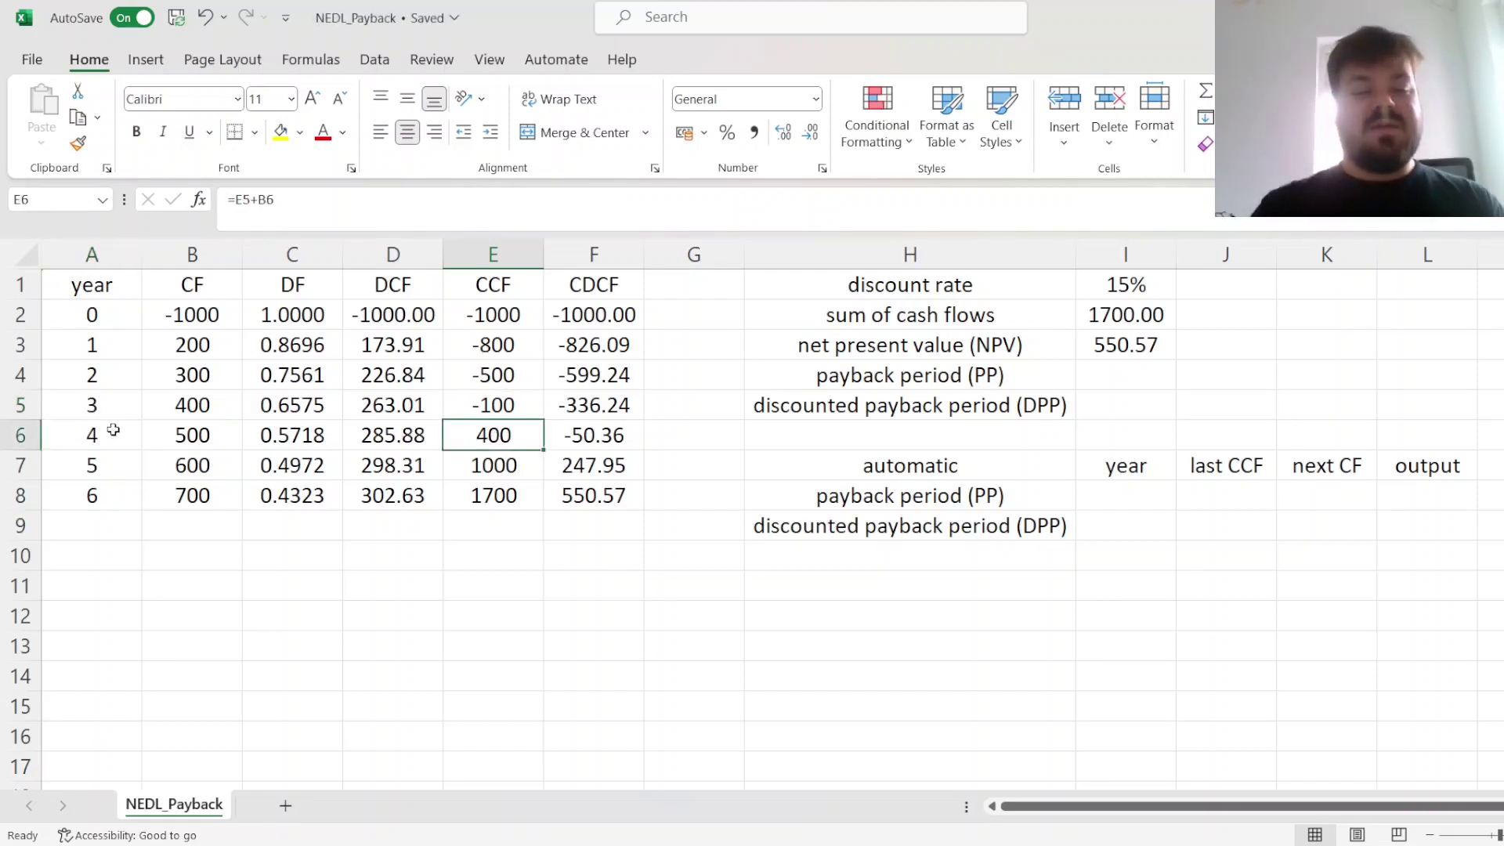
pyautogui.keyDown('ctrl'); pyautogui.click(113, 430); pyautogui.keyUp('ctrl')
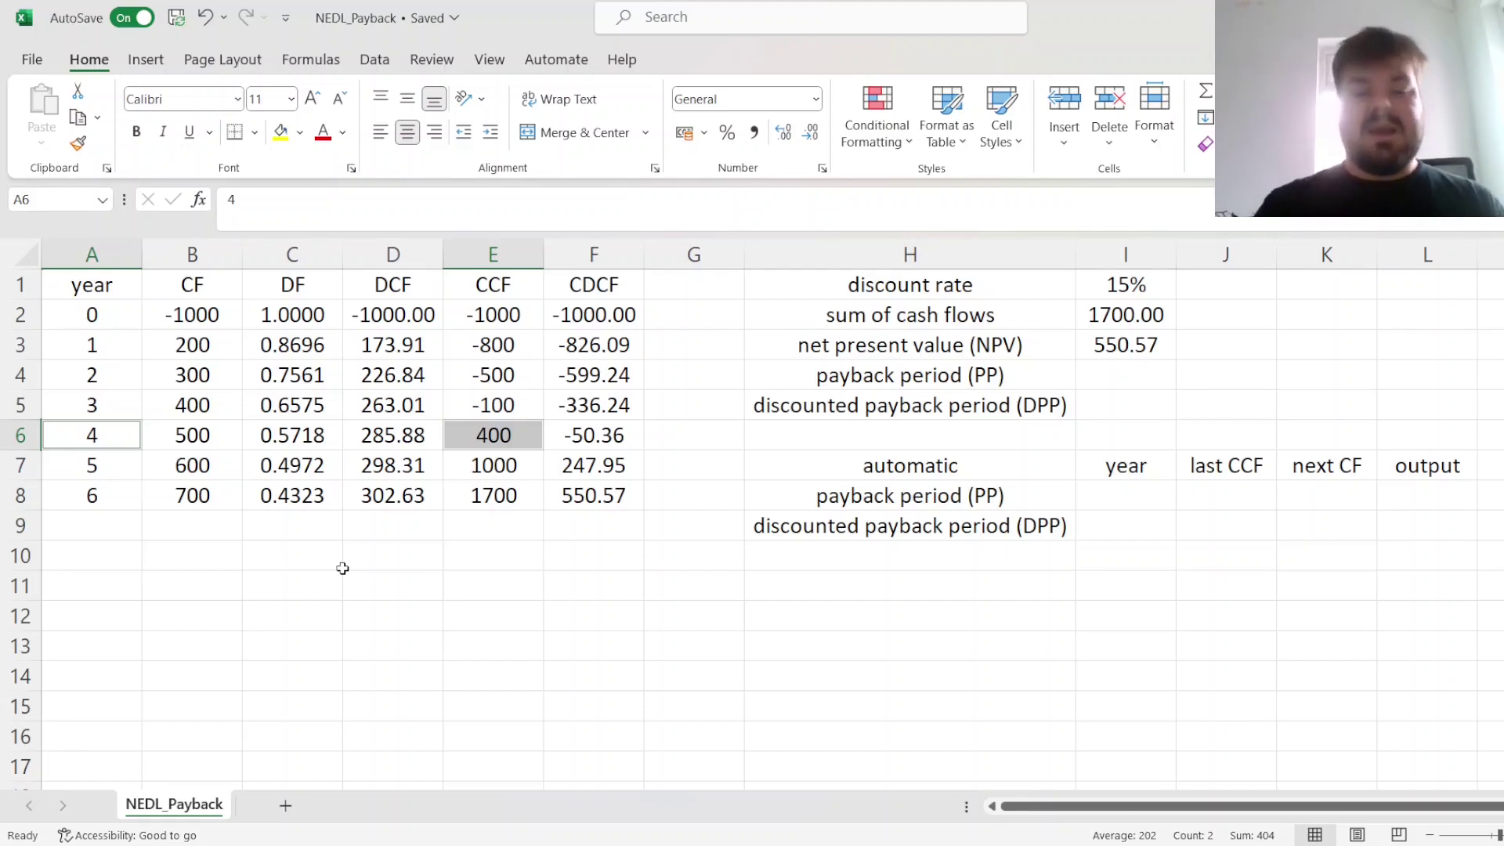
pyautogui.click(193, 435)
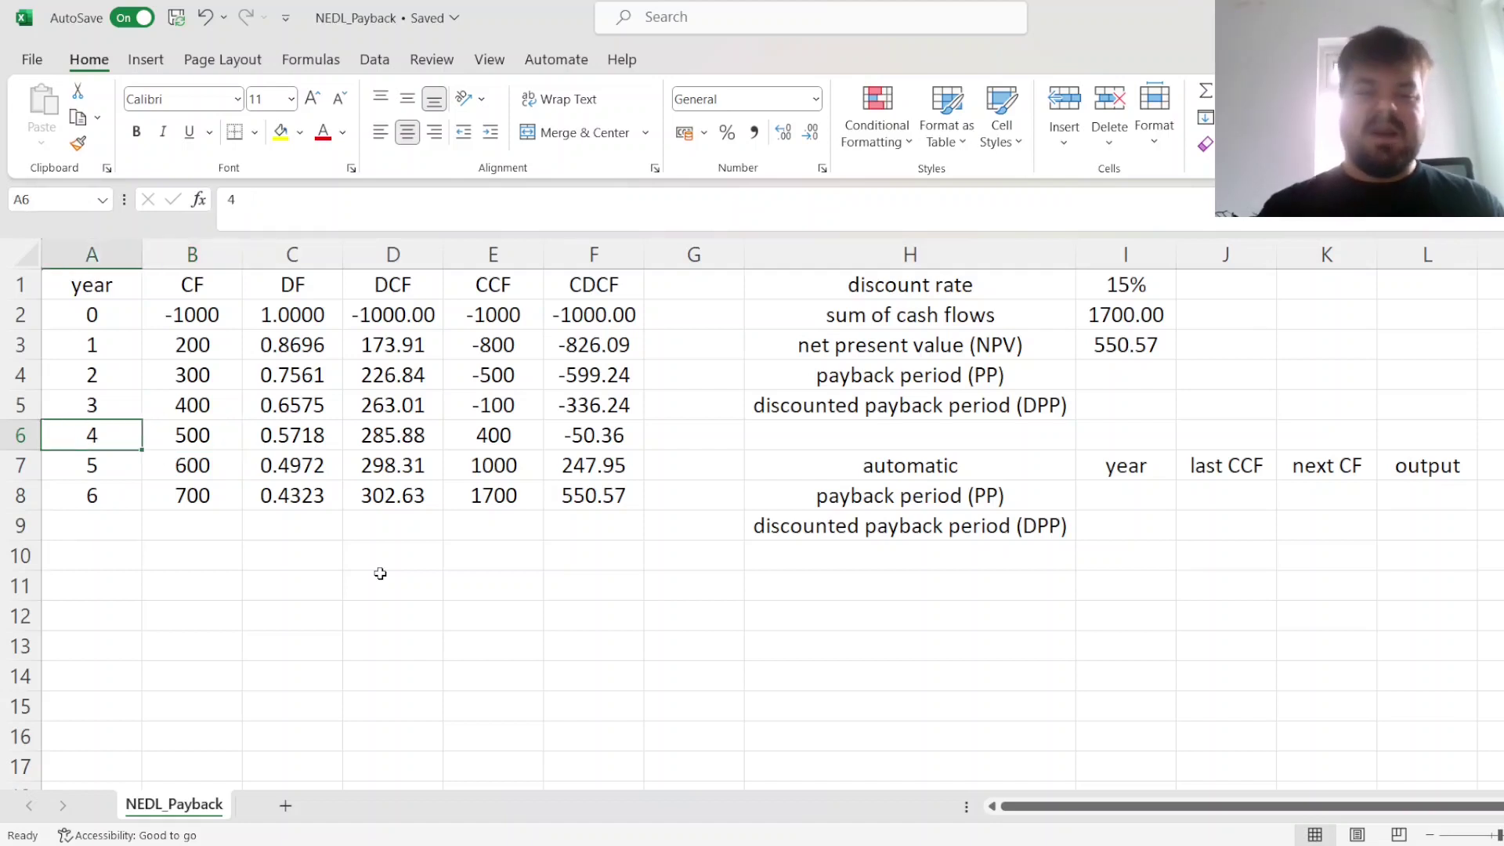
# Calculate the payback period in I4 with the formula =A5 + ABS(E5)/B6
pyautogui.click(1132, 374)
pyautogui.write('=')
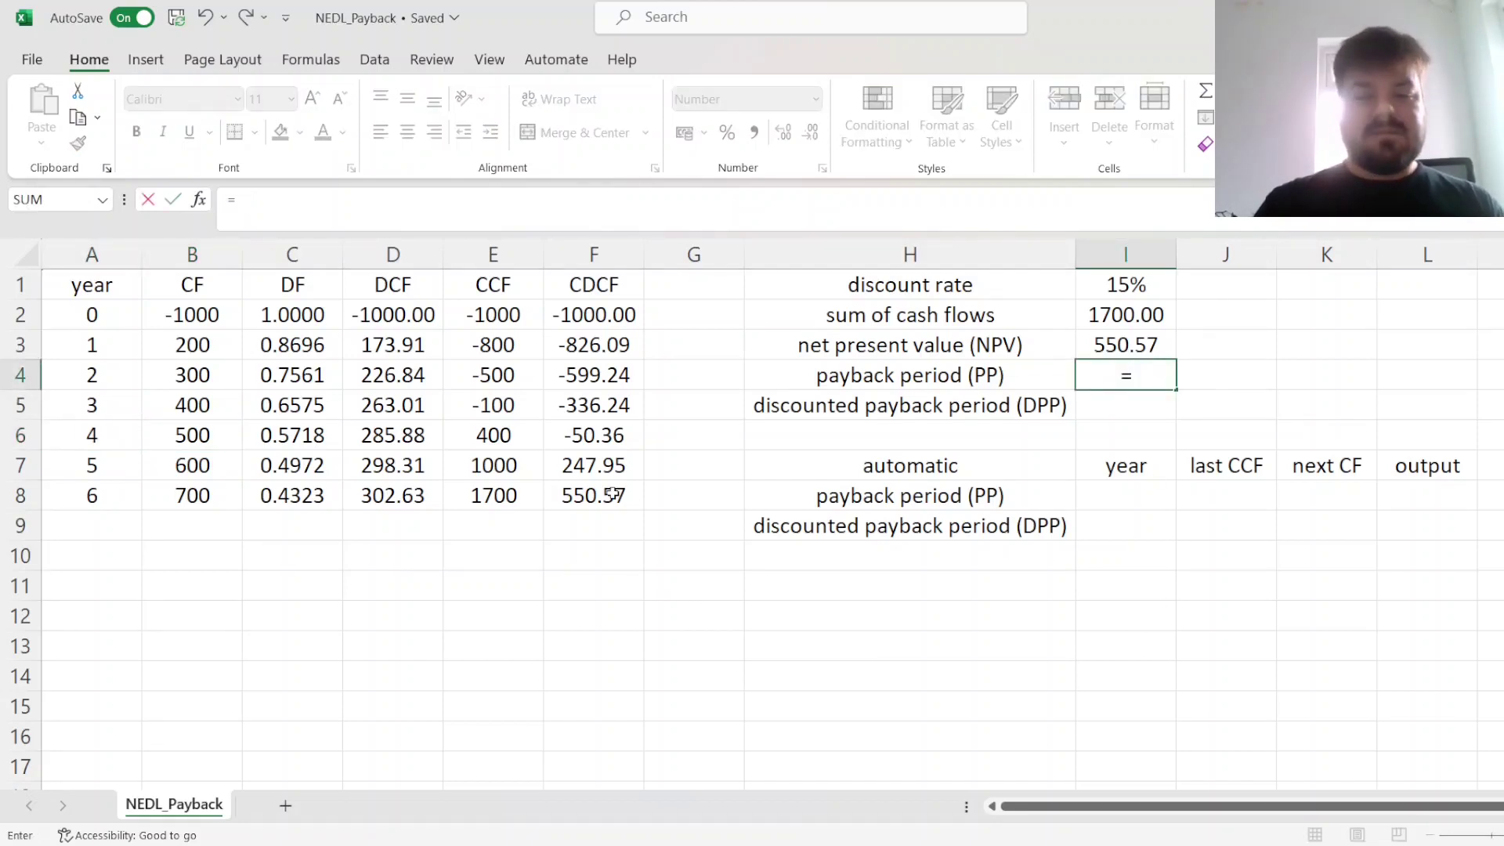
pyautogui.click(85, 394)
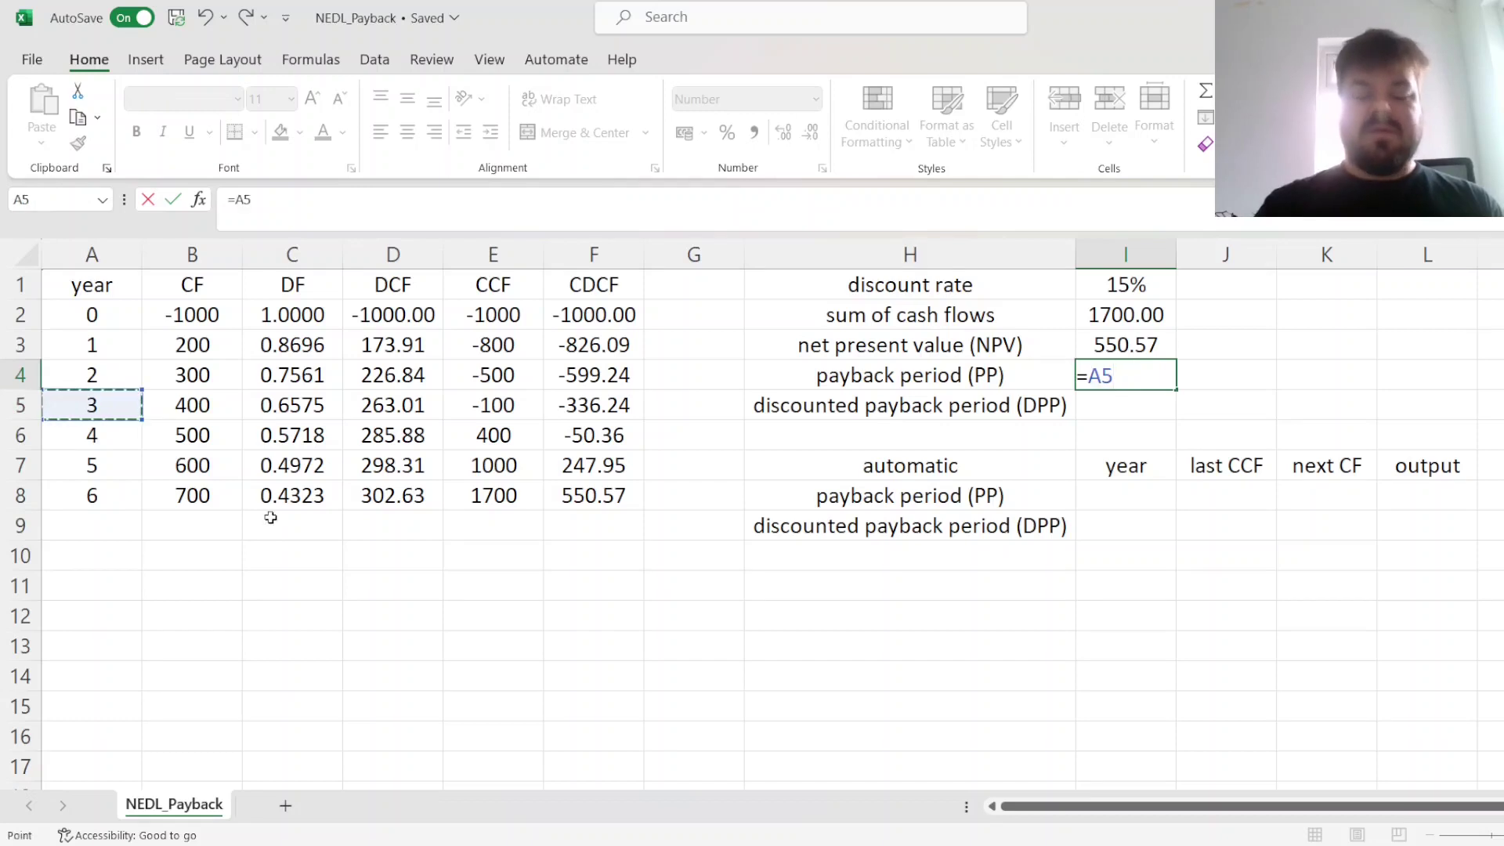
pyautogui.write('+')
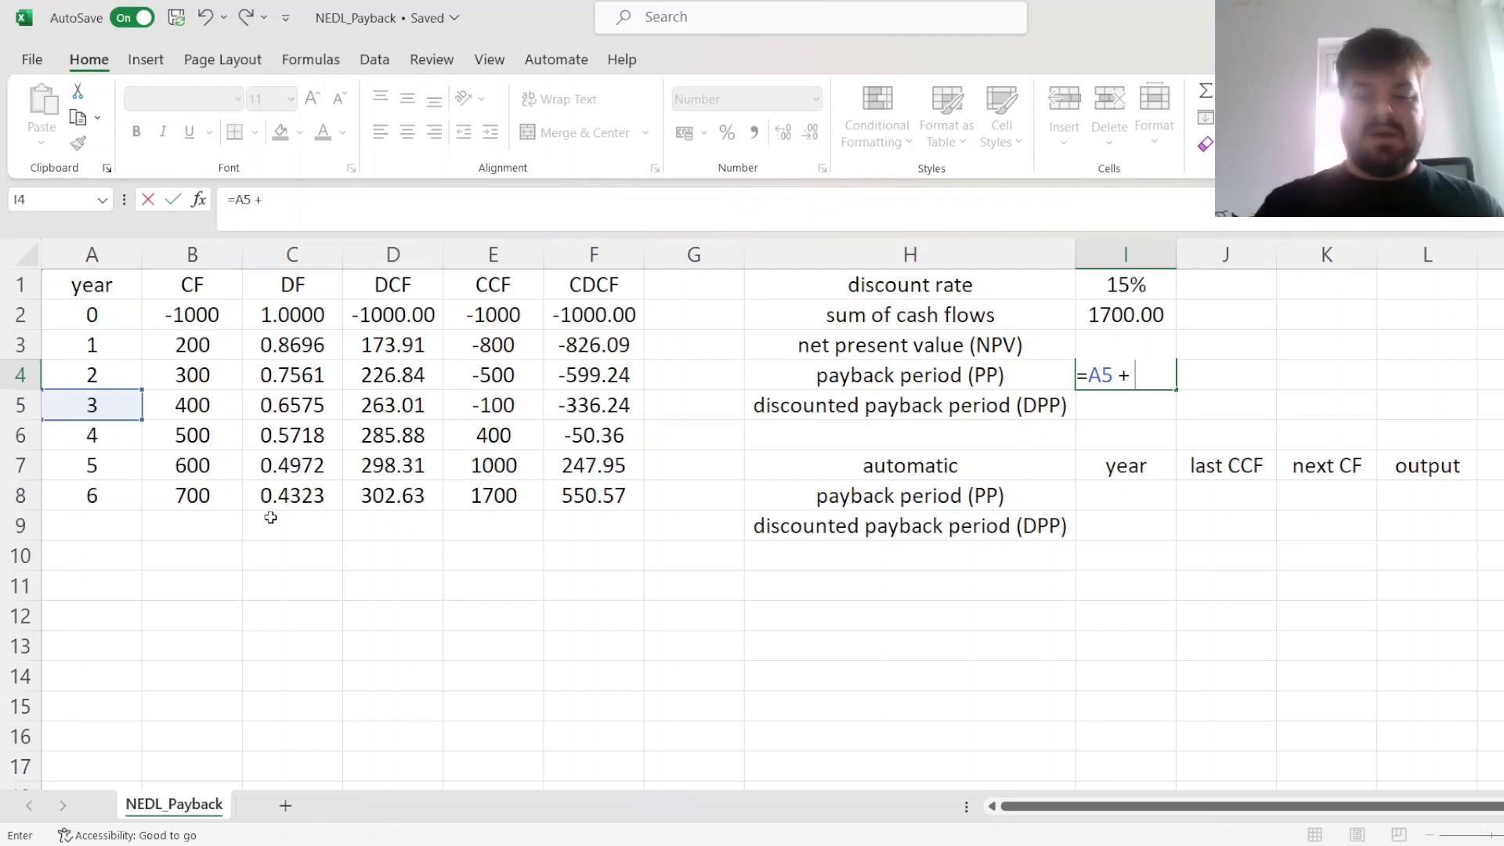
pyautogui.write('ABS(')
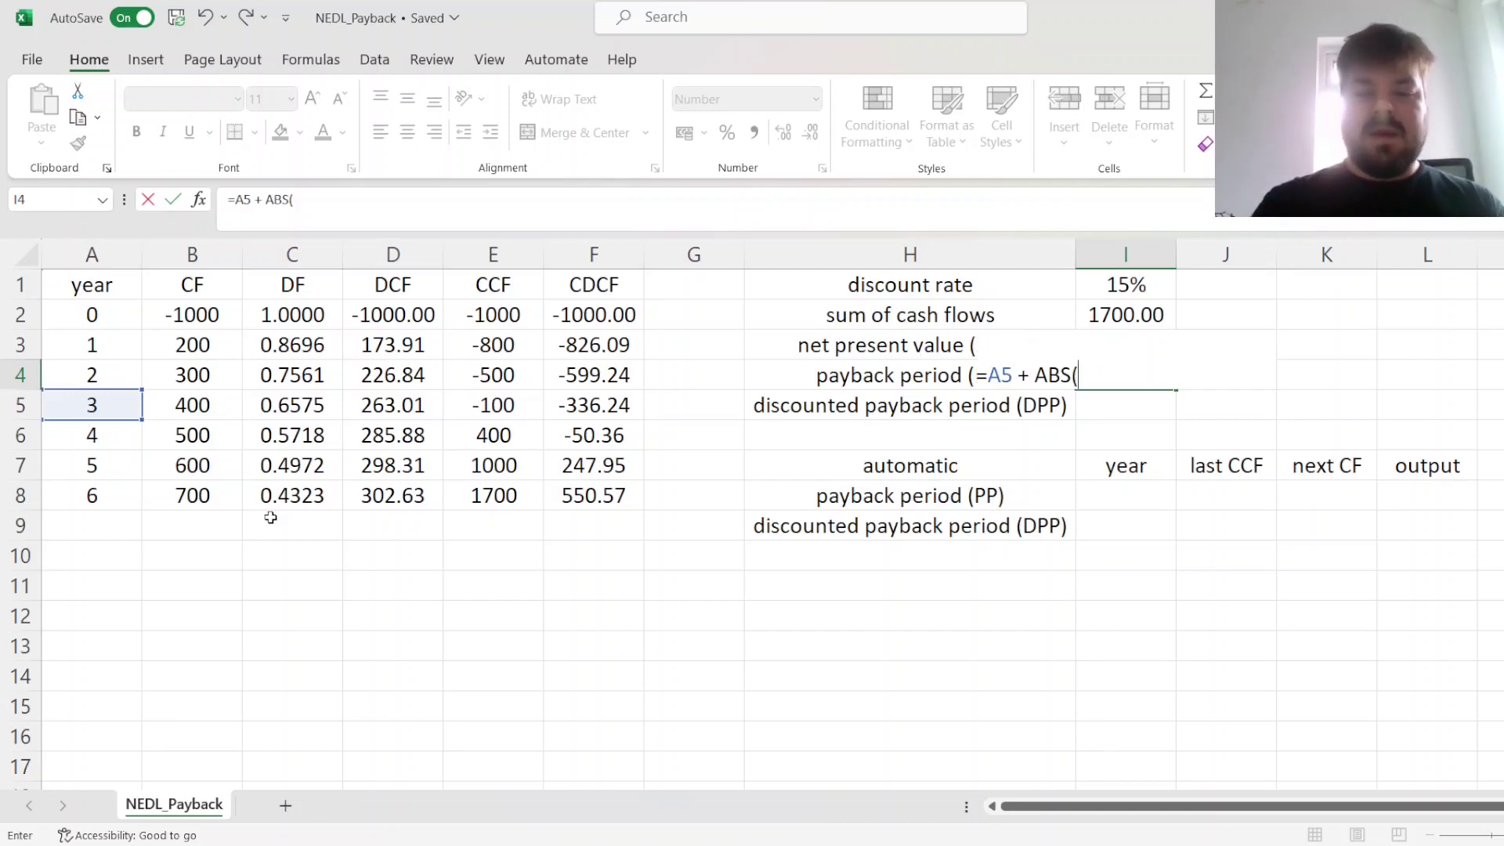
pyautogui.click(481, 397)
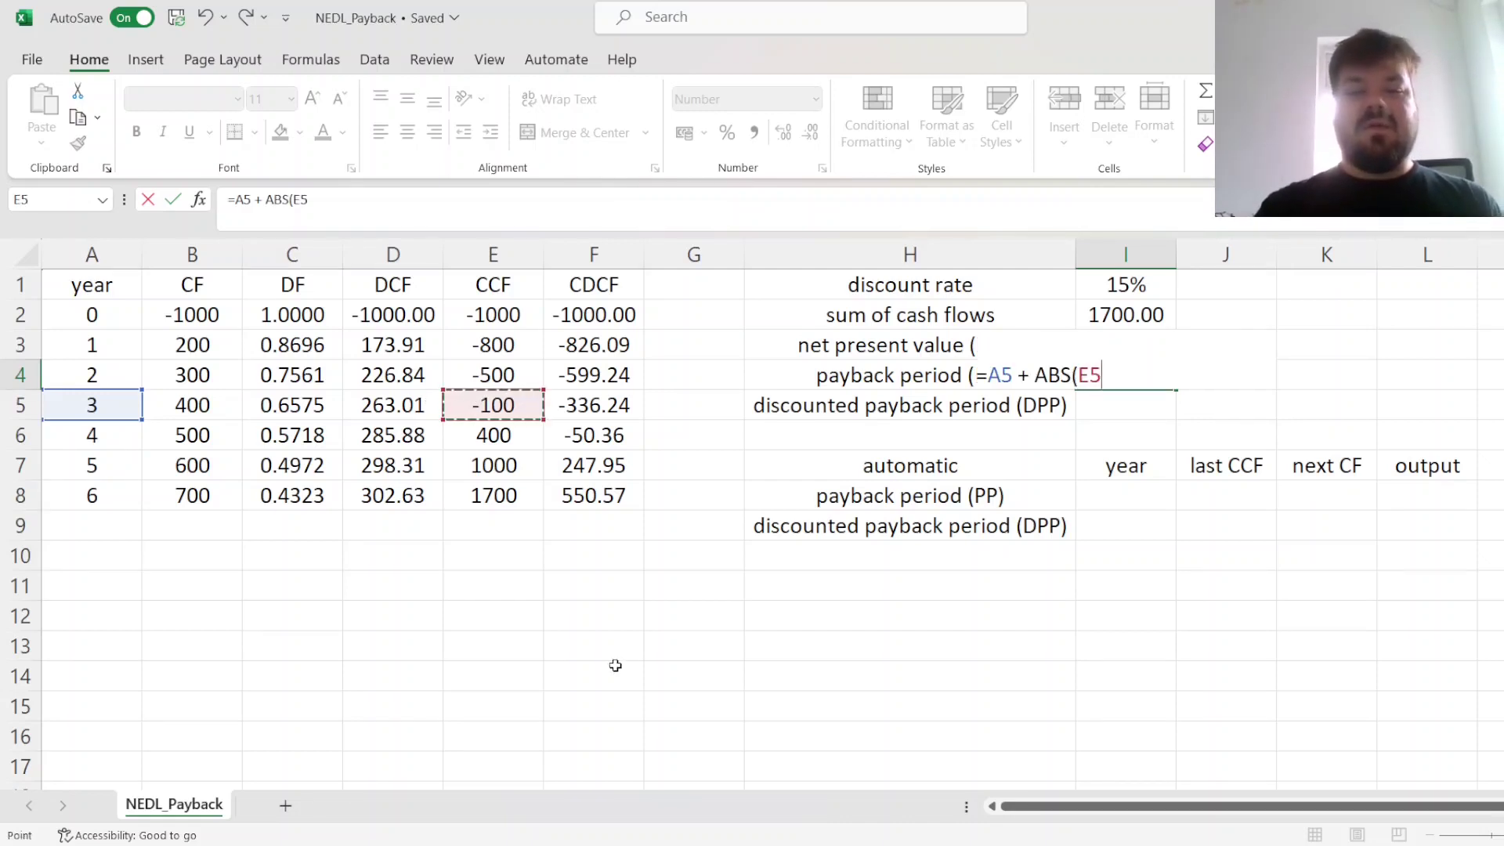
pyautogui.write(')/')
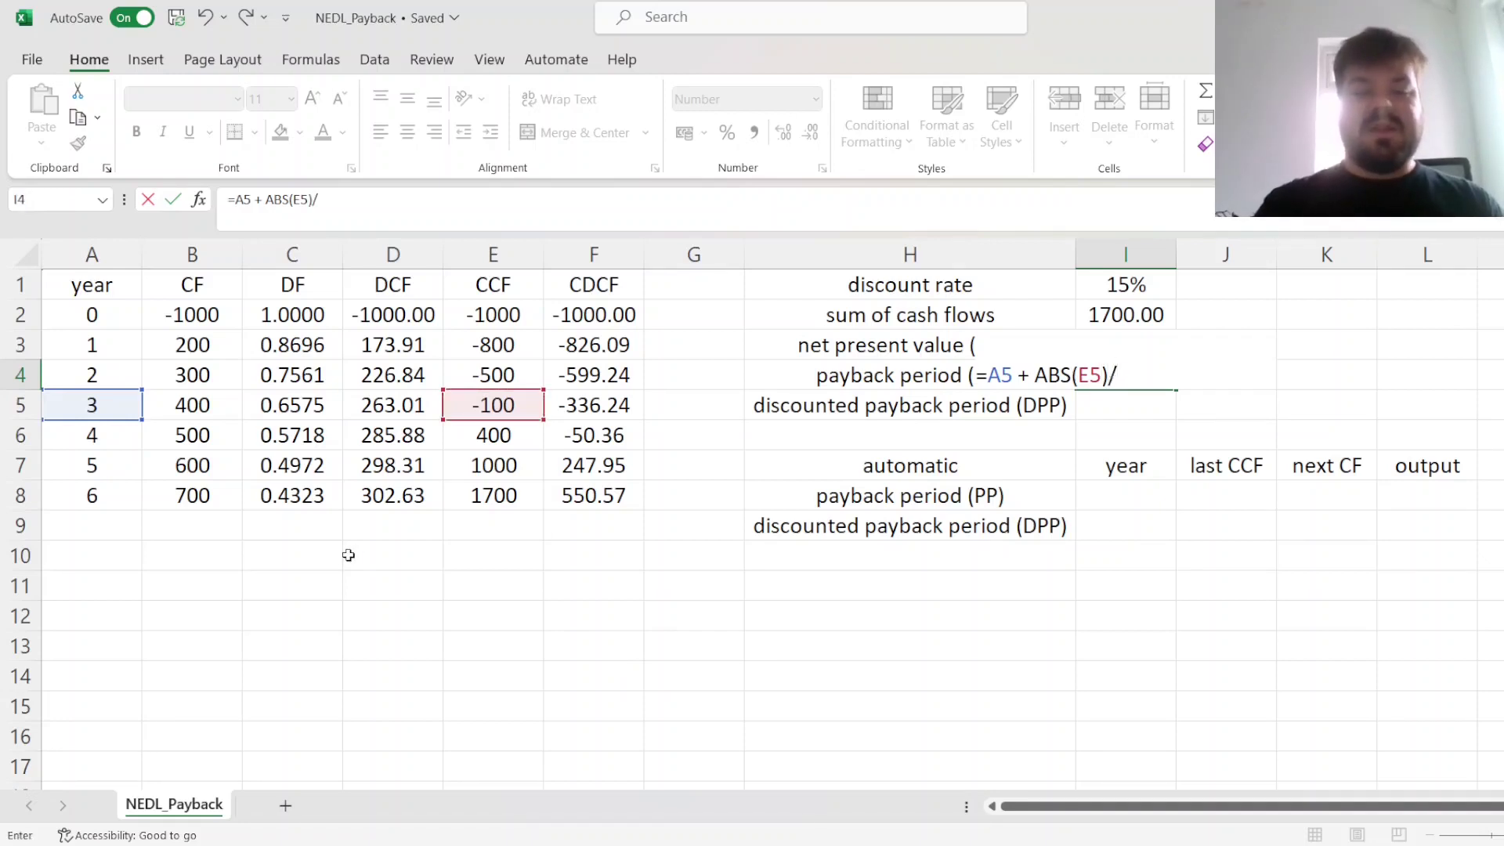
pyautogui.click(211, 432)
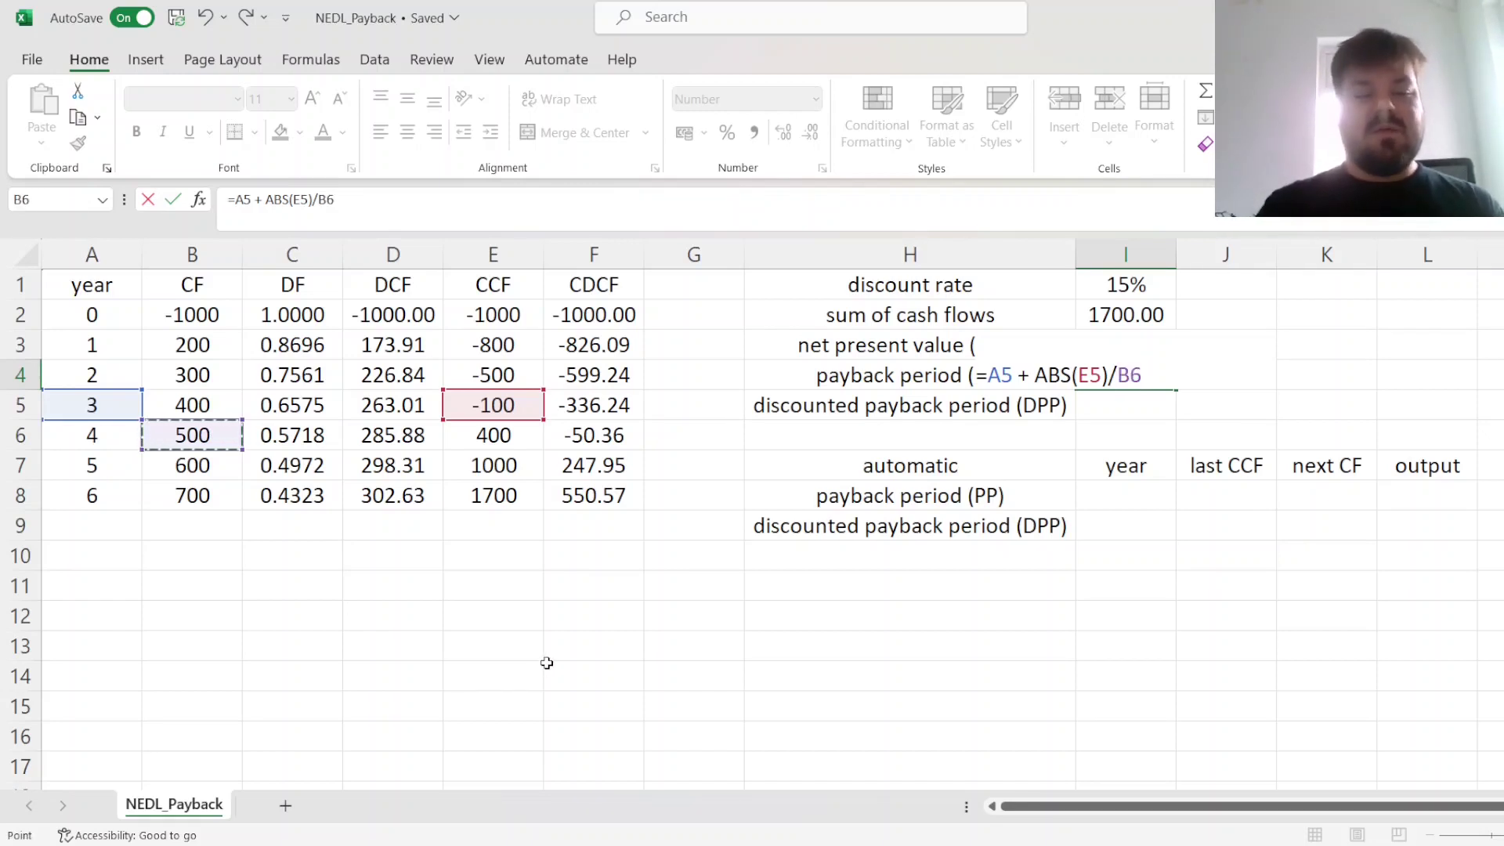
pyautogui.press('Return')
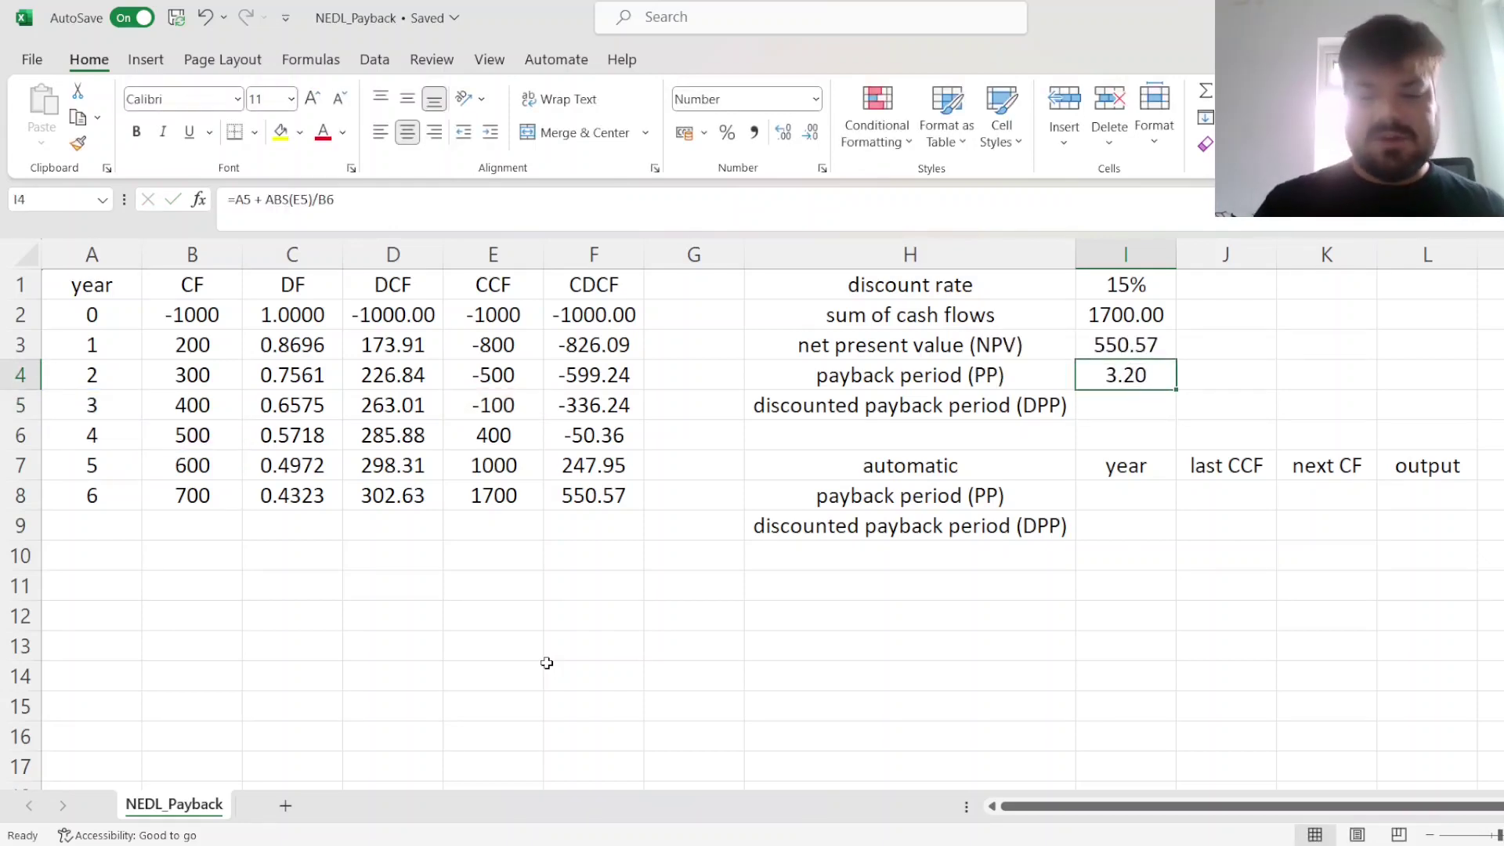
# Calculate the discounted payback period in I5 with the formula =A6 + ABS(F6)/D7, using the last year with a negative cumulative discounted cash flow
pyautogui.press('Down')
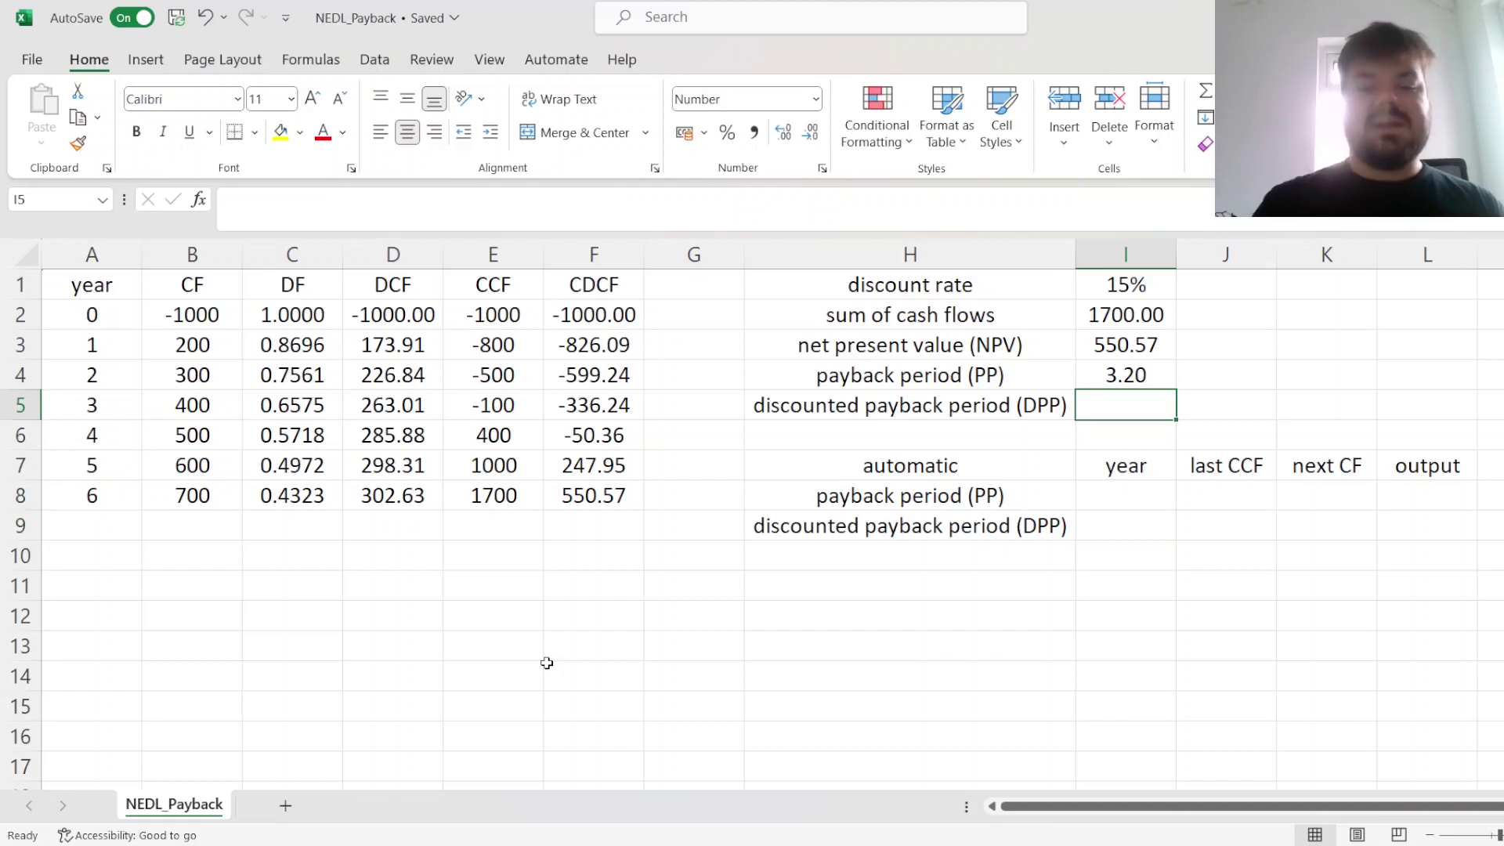
pyautogui.moveTo(597, 317); pyautogui.dragTo(607, 489)
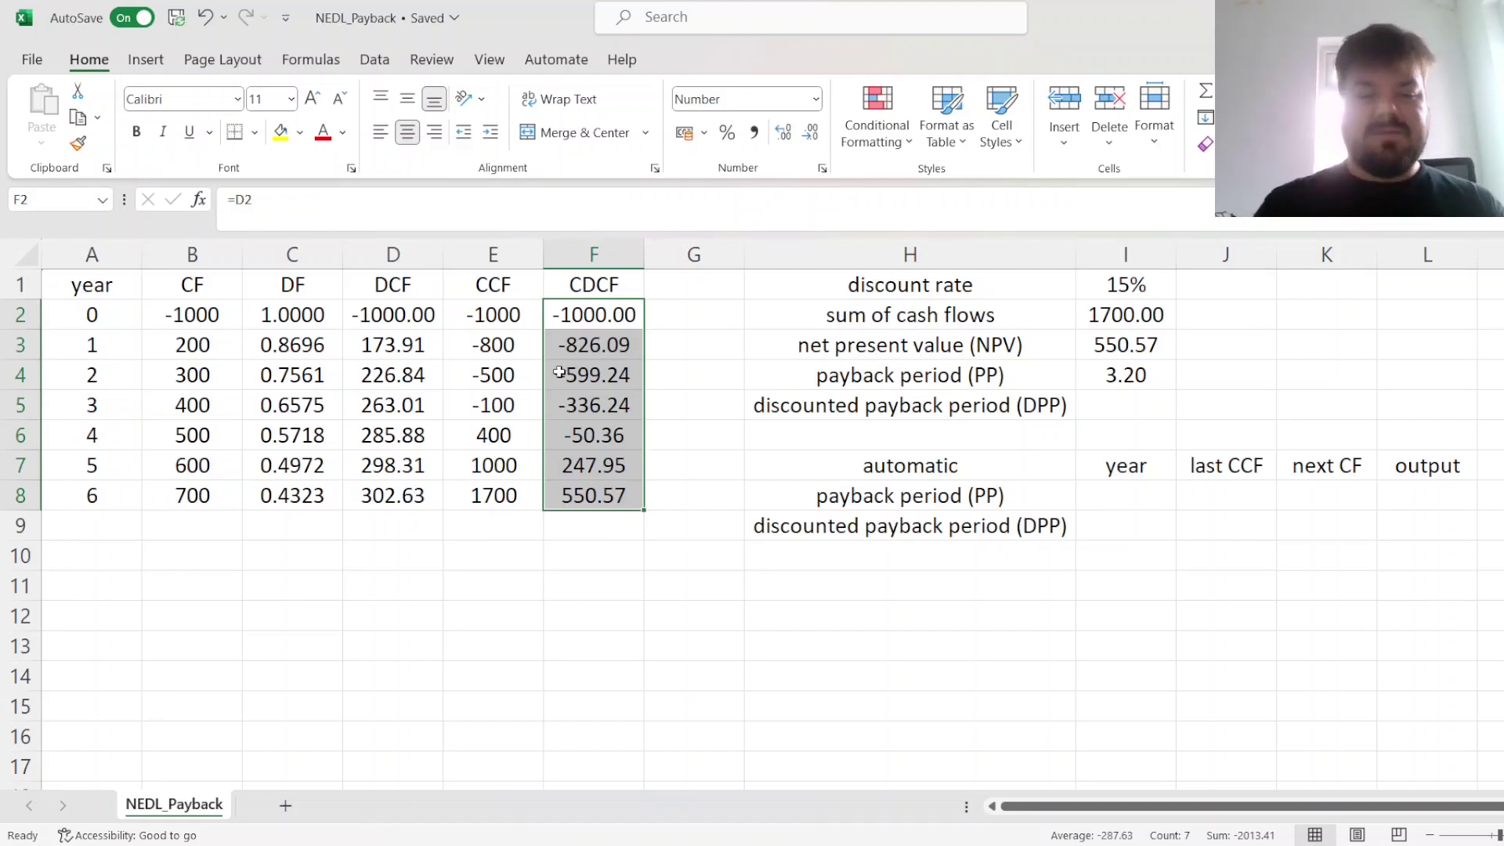
pyautogui.click(106, 432)
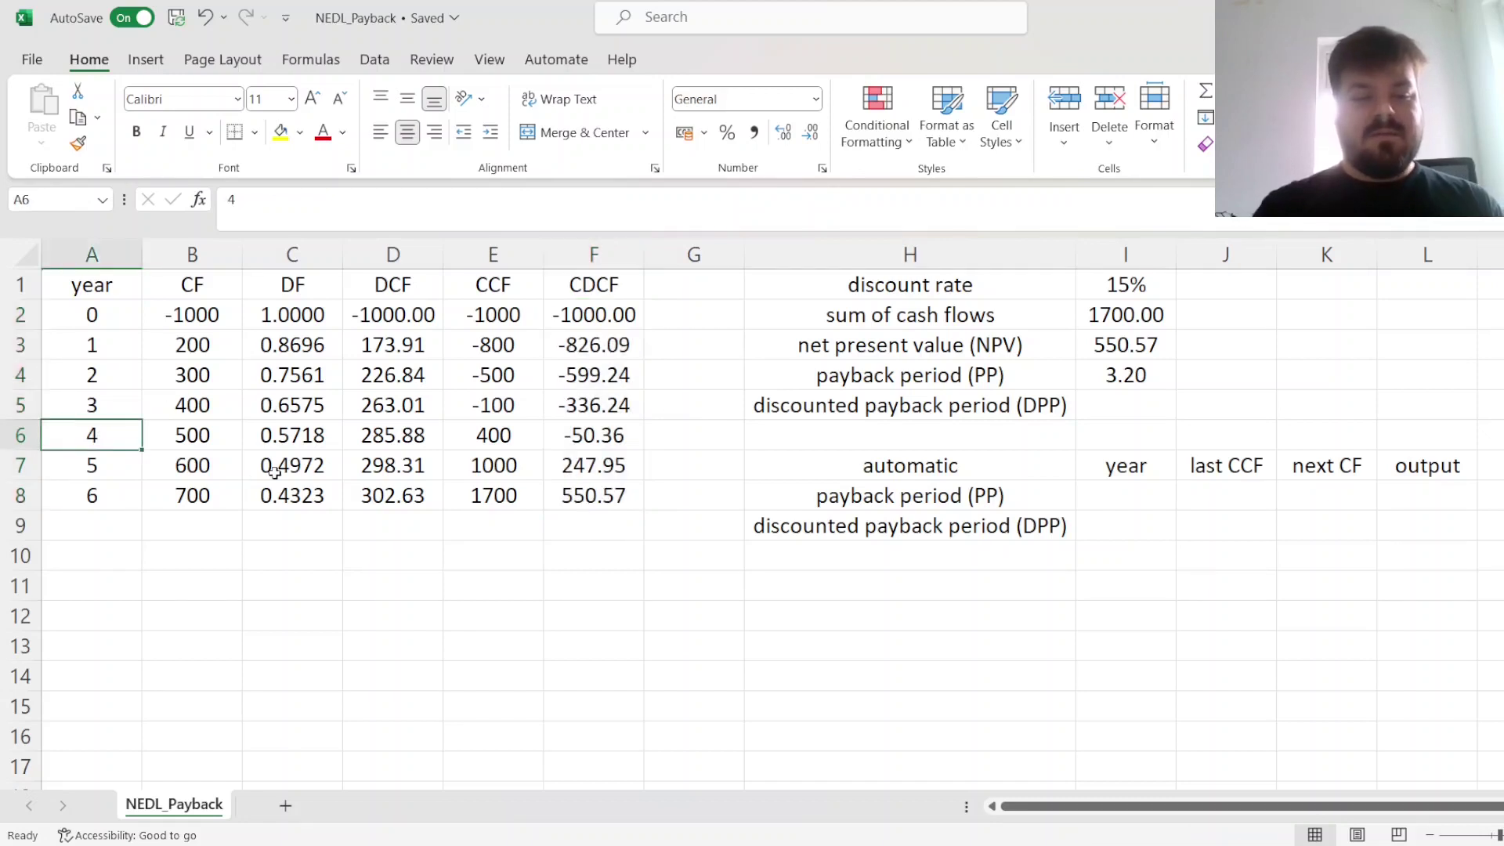
pyautogui.keyDown('ctrl'); pyautogui.click(619, 433); pyautogui.keyUp('ctrl')
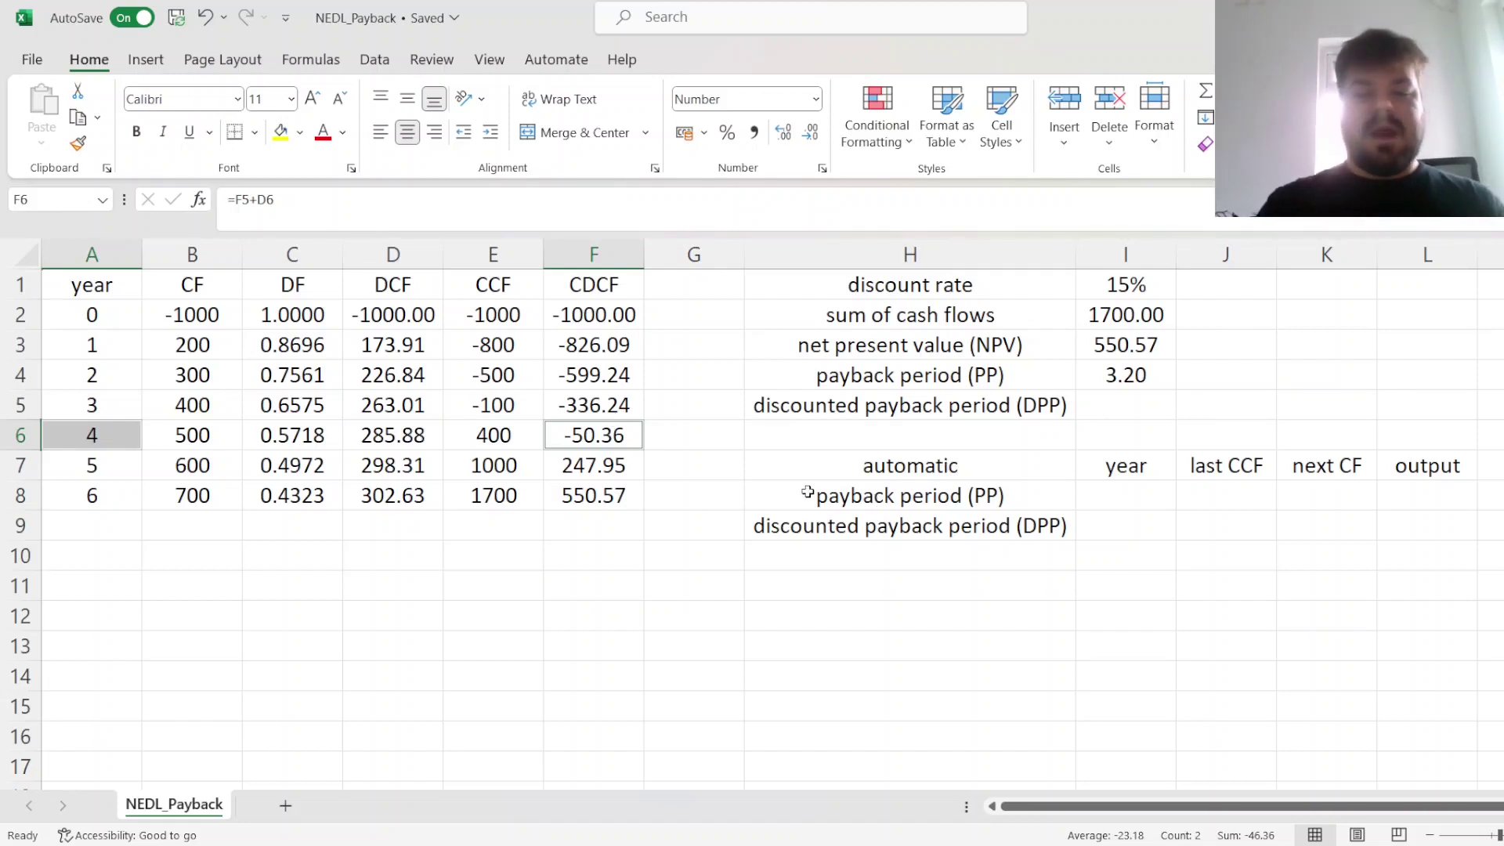
pyautogui.click(1127, 405)
pyautogui.write('=')
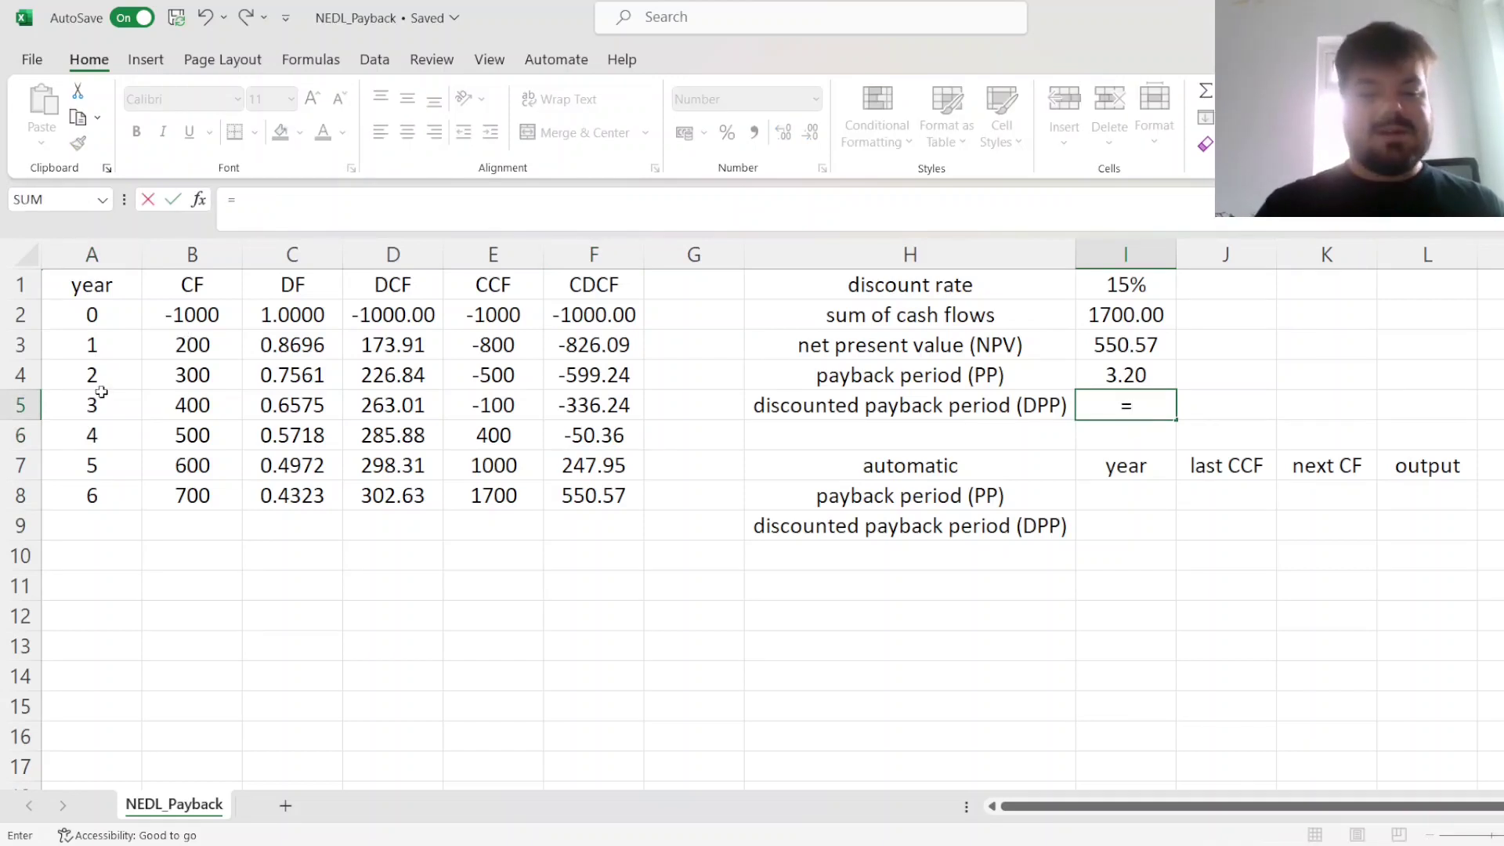
pyautogui.click(90, 433)
pyautogui.write('+')
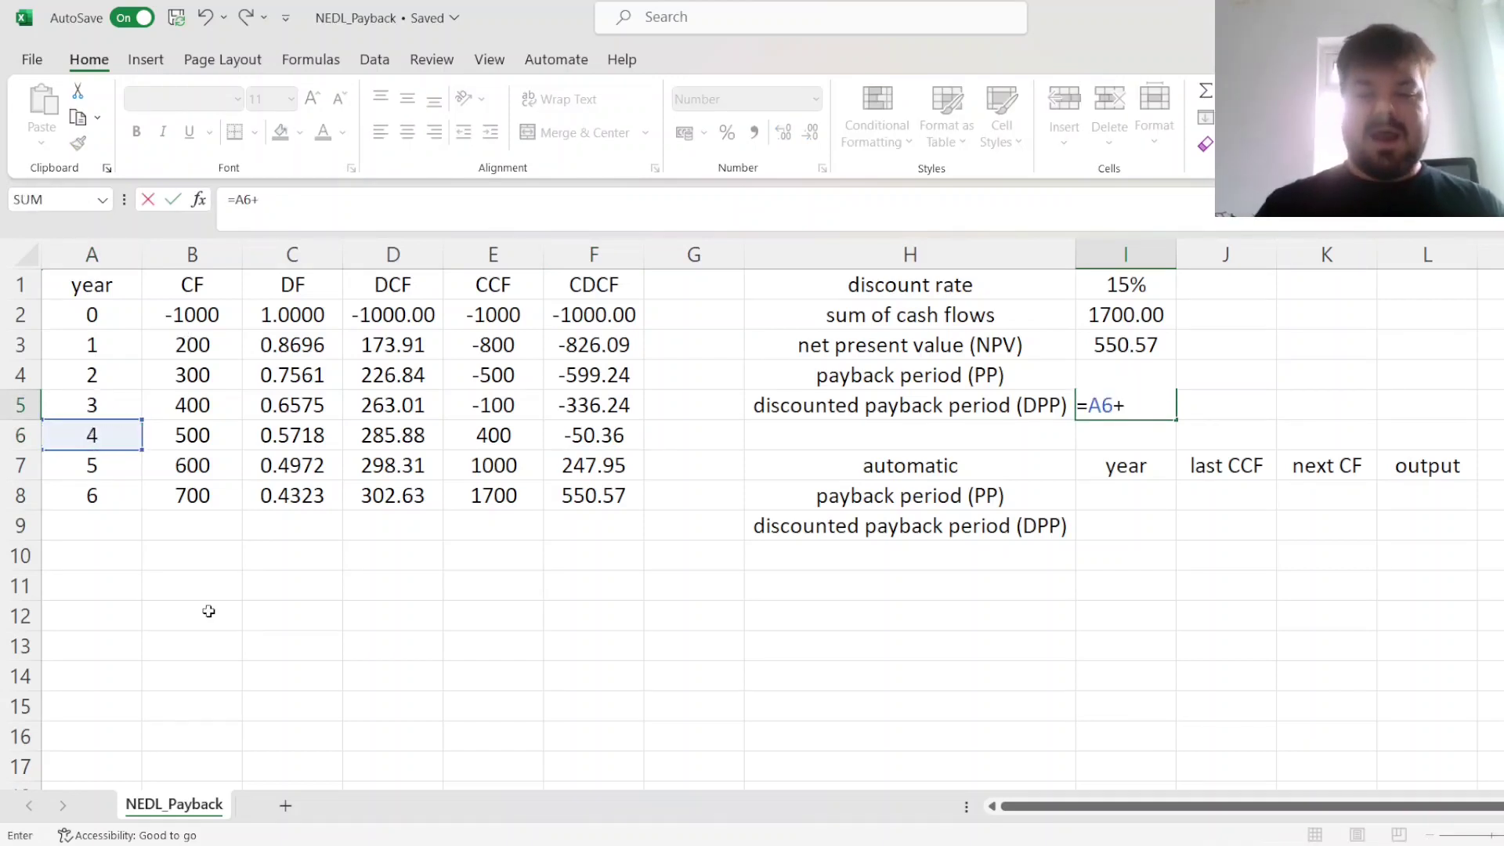
pyautogui.press('BackSpace')
pyautogui.write('+ ')
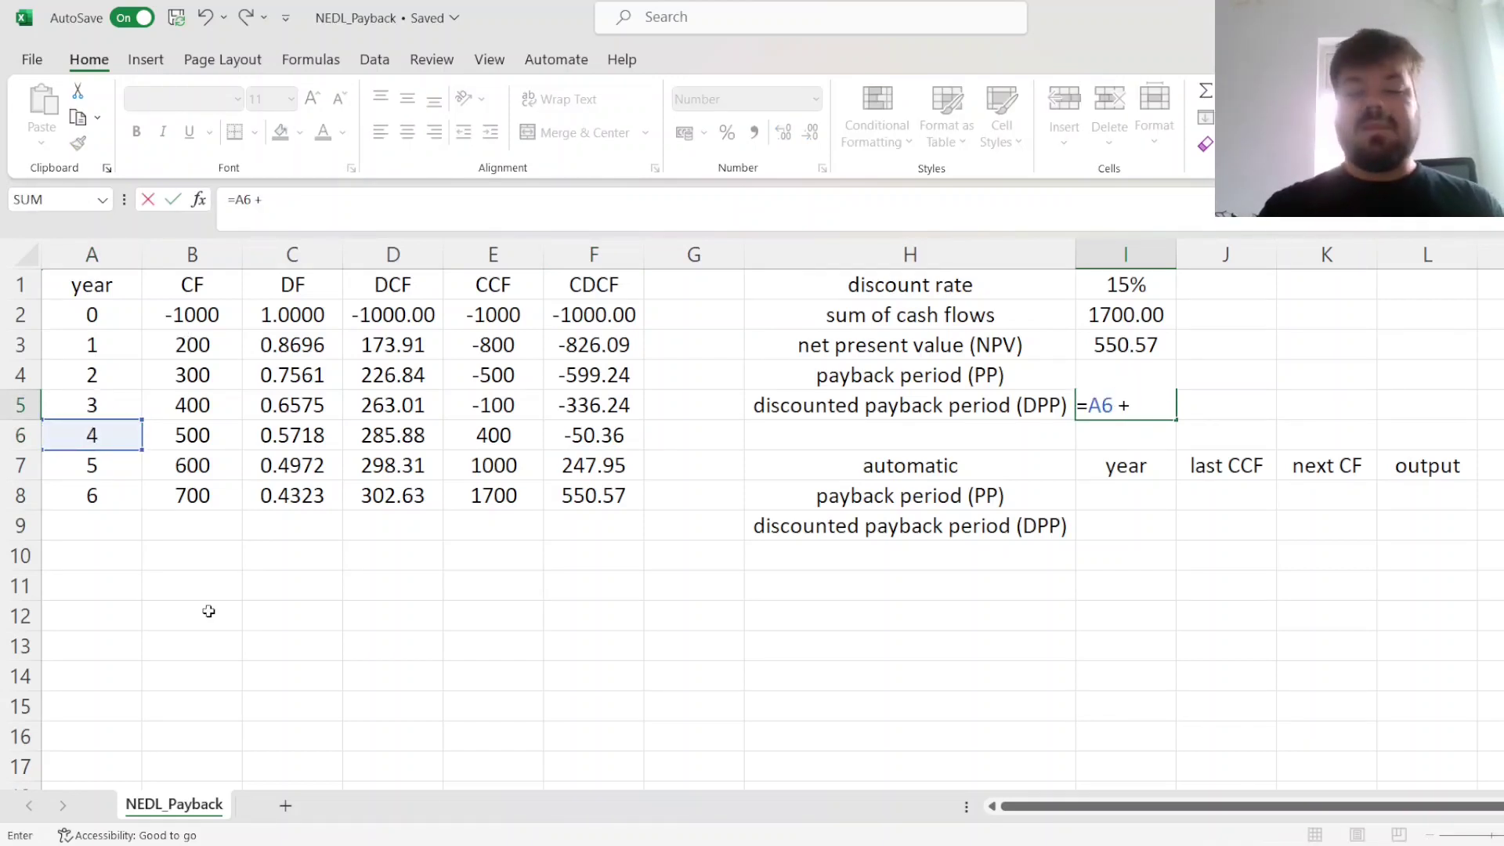
pyautogui.write('ABS(')
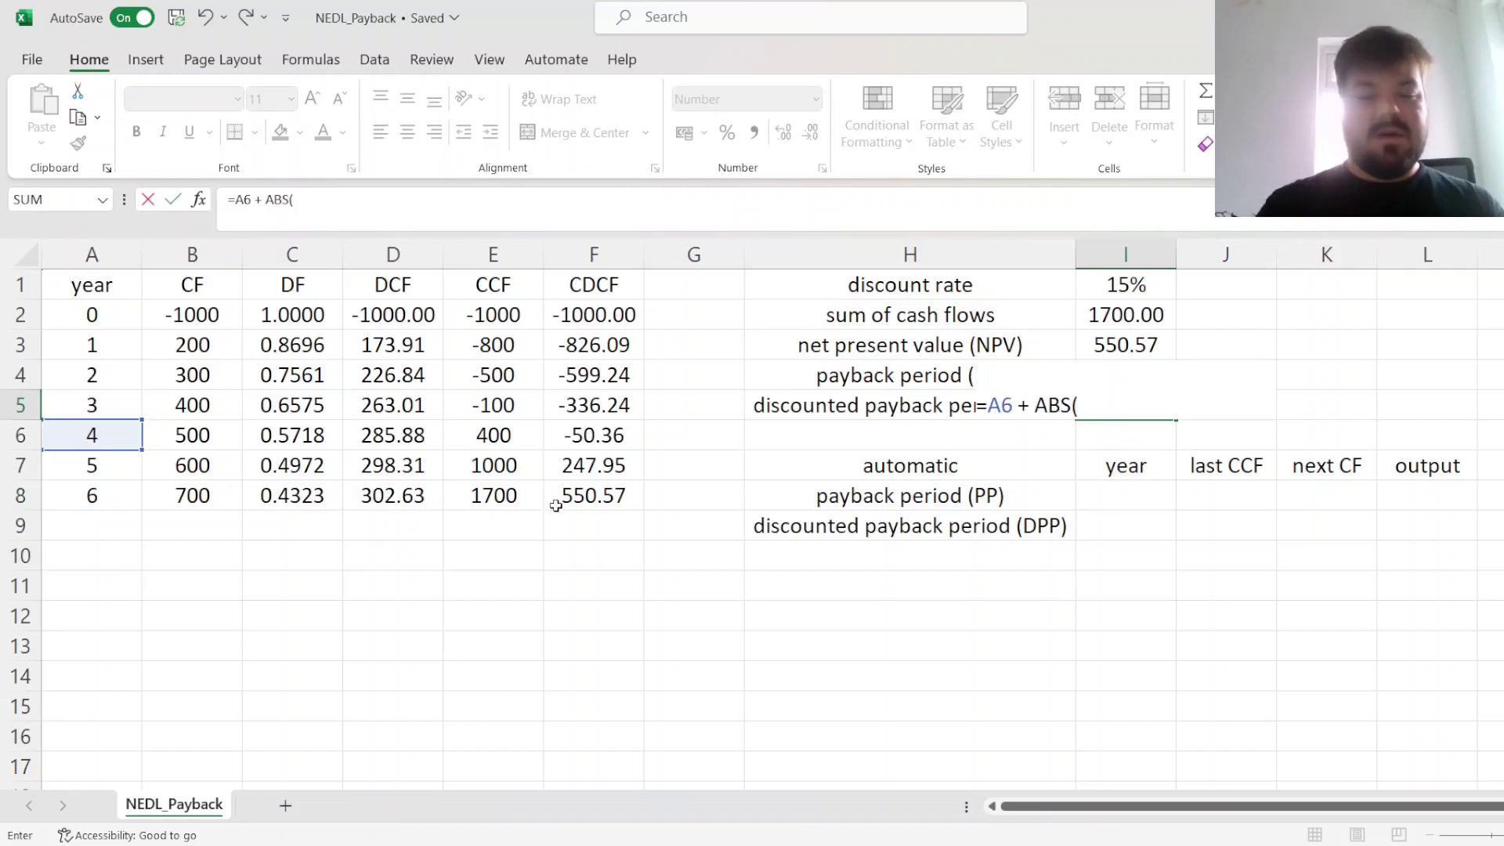
pyautogui.click(595, 437)
pyautogui.write(')')
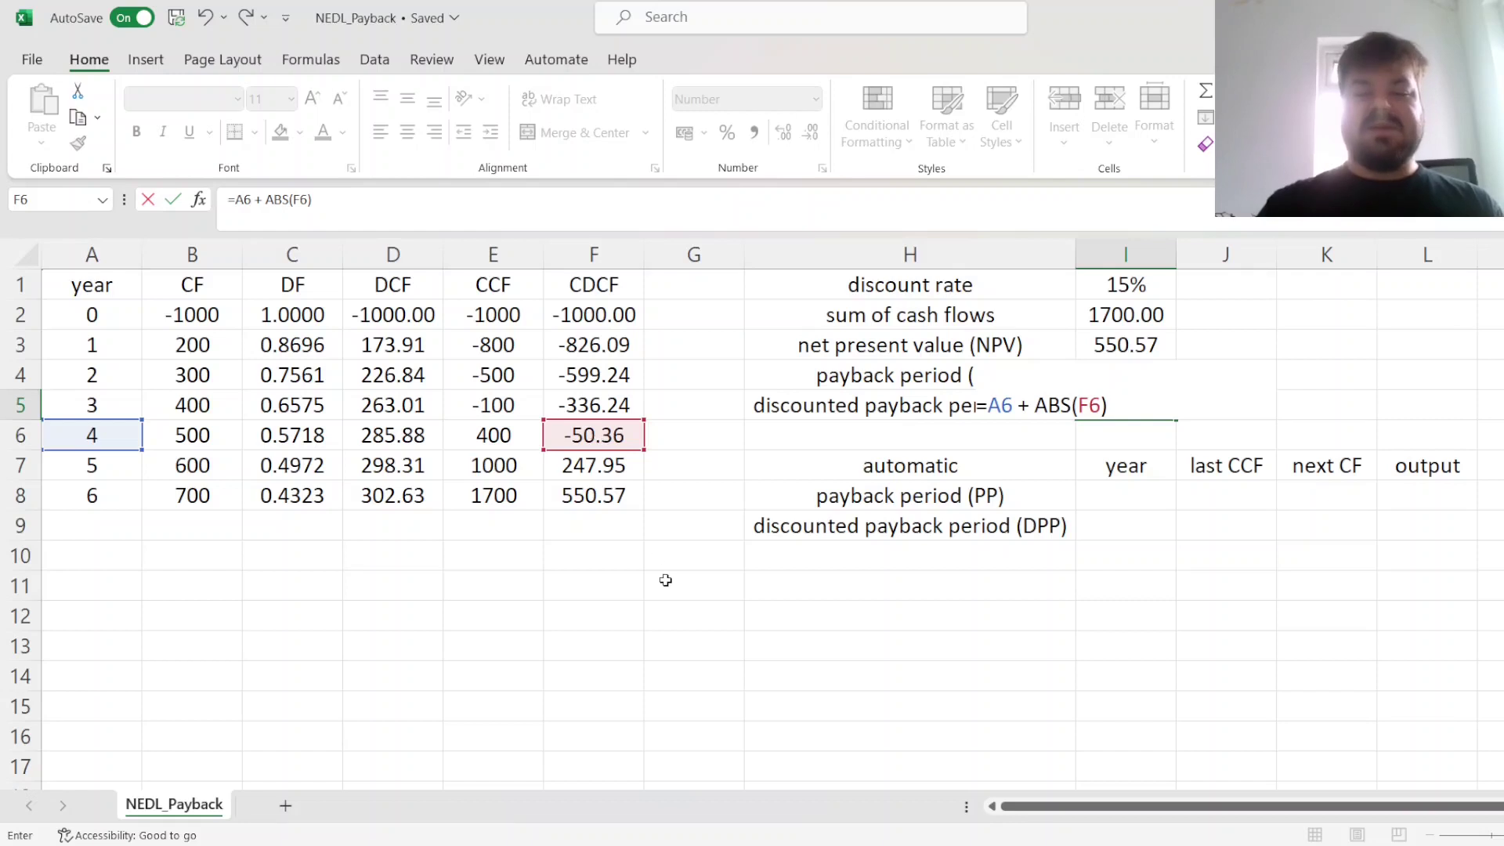
pyautogui.write('/')
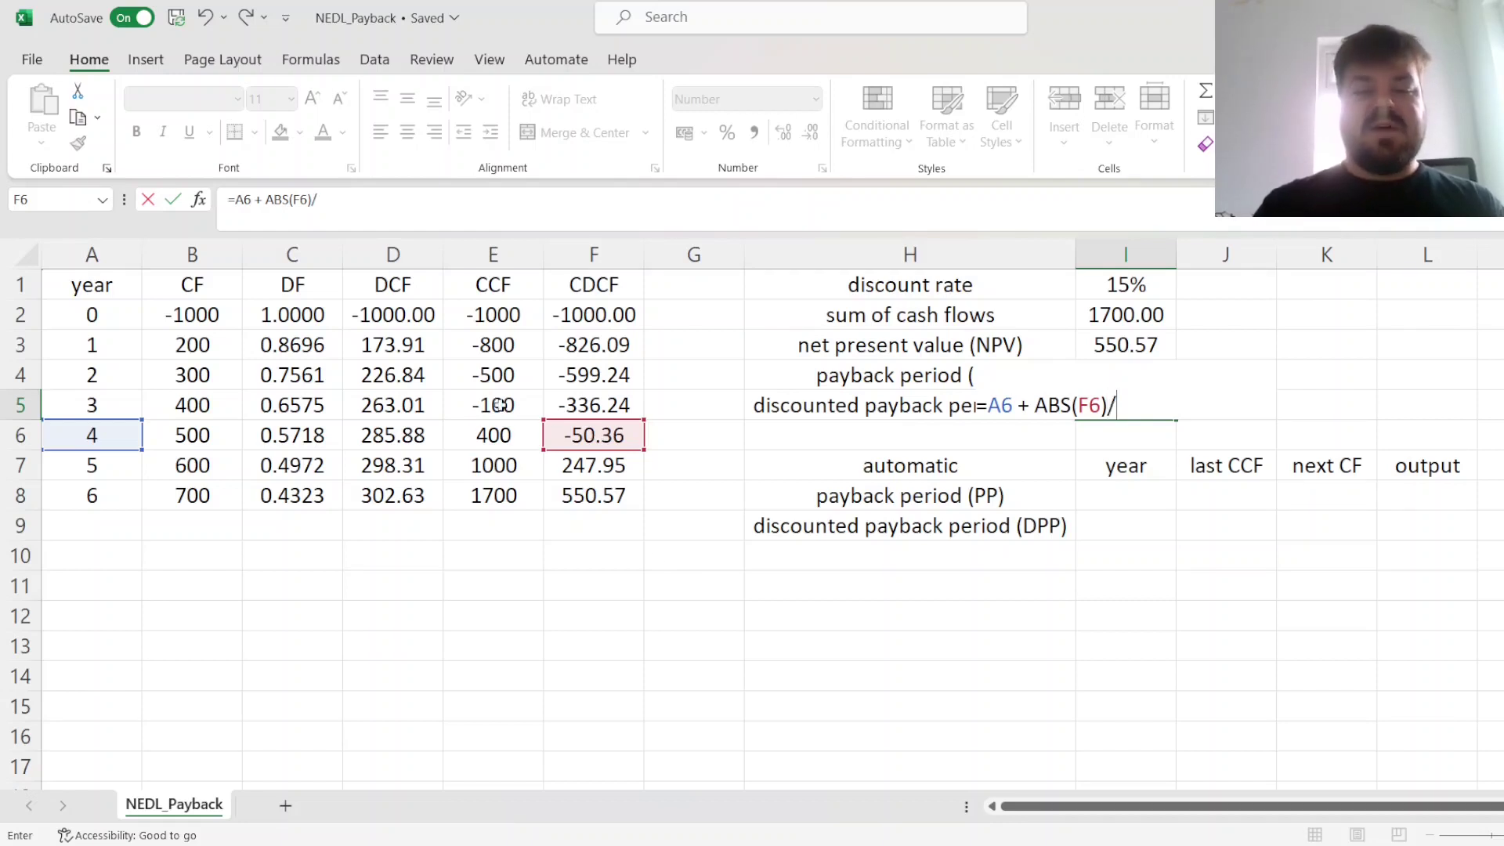
pyautogui.click(394, 458)
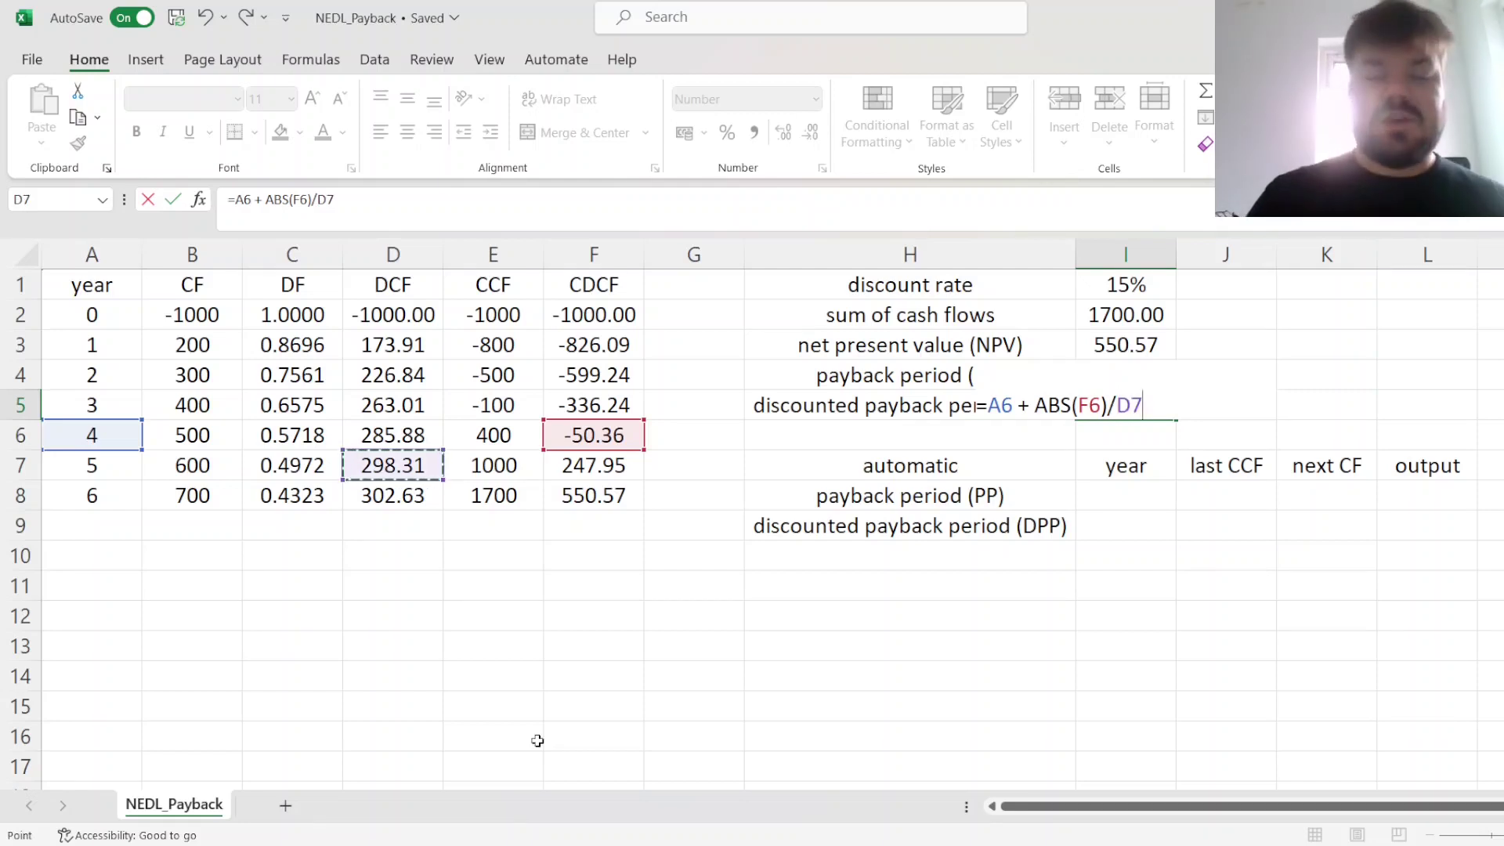
pyautogui.hotkey('ctrl', 'Return')
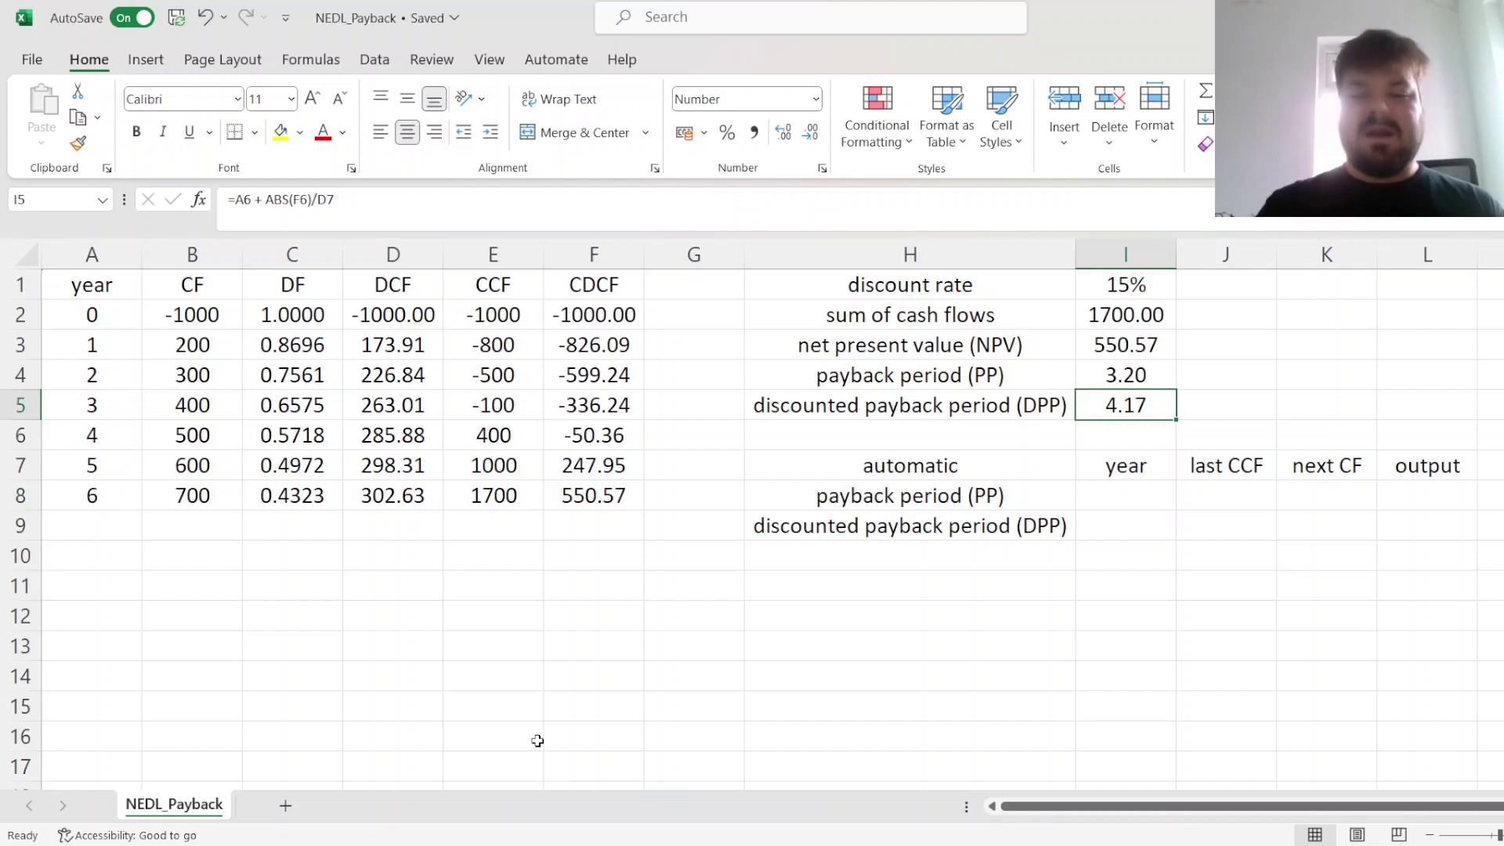
# Compare the payback period in I4 with the discounted payback period in I5
pyautogui.press('Up')
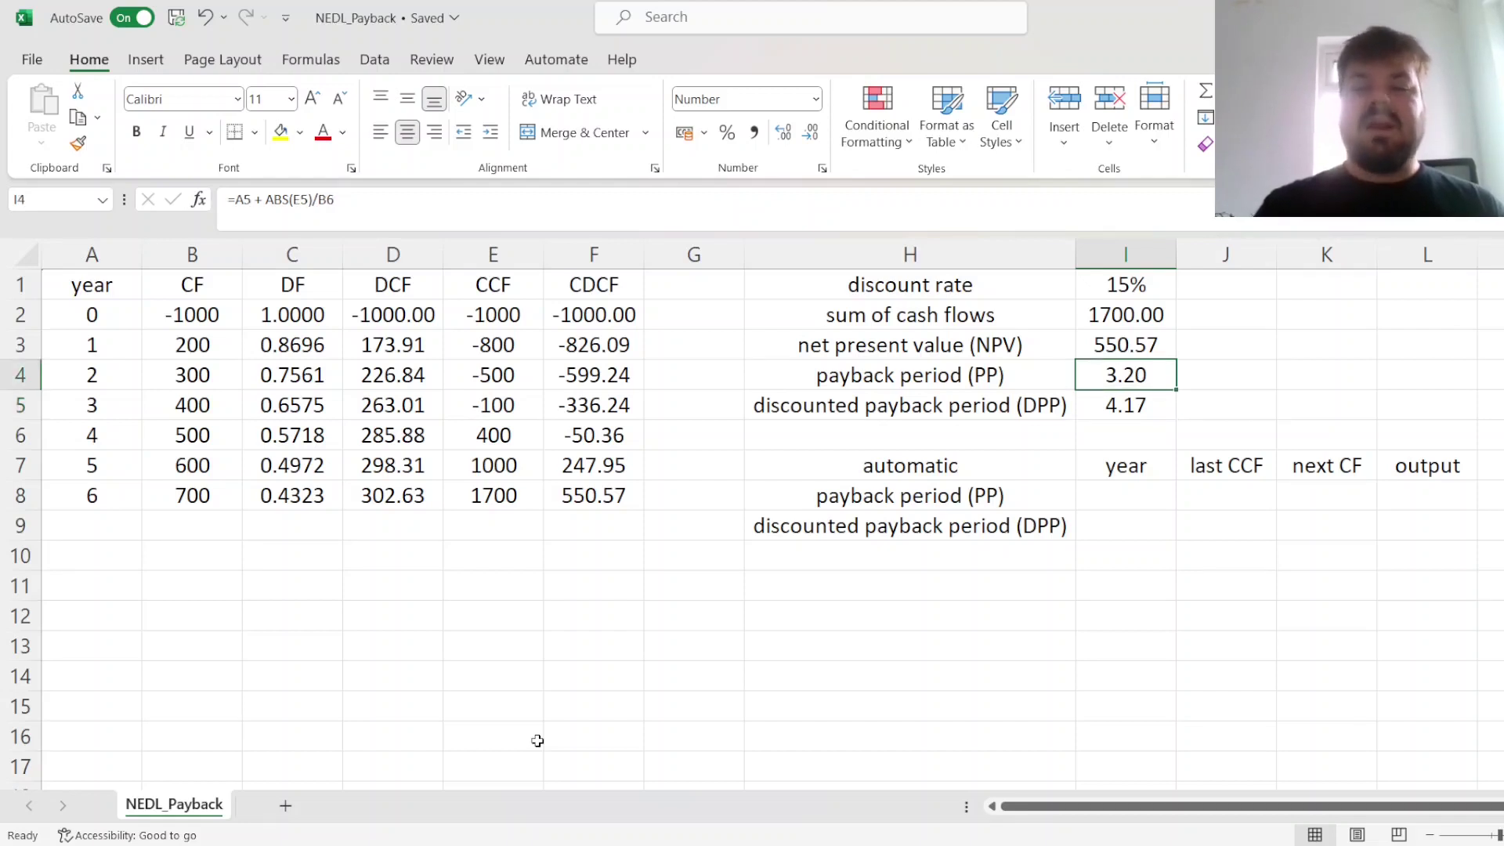
pyautogui.press('Down')
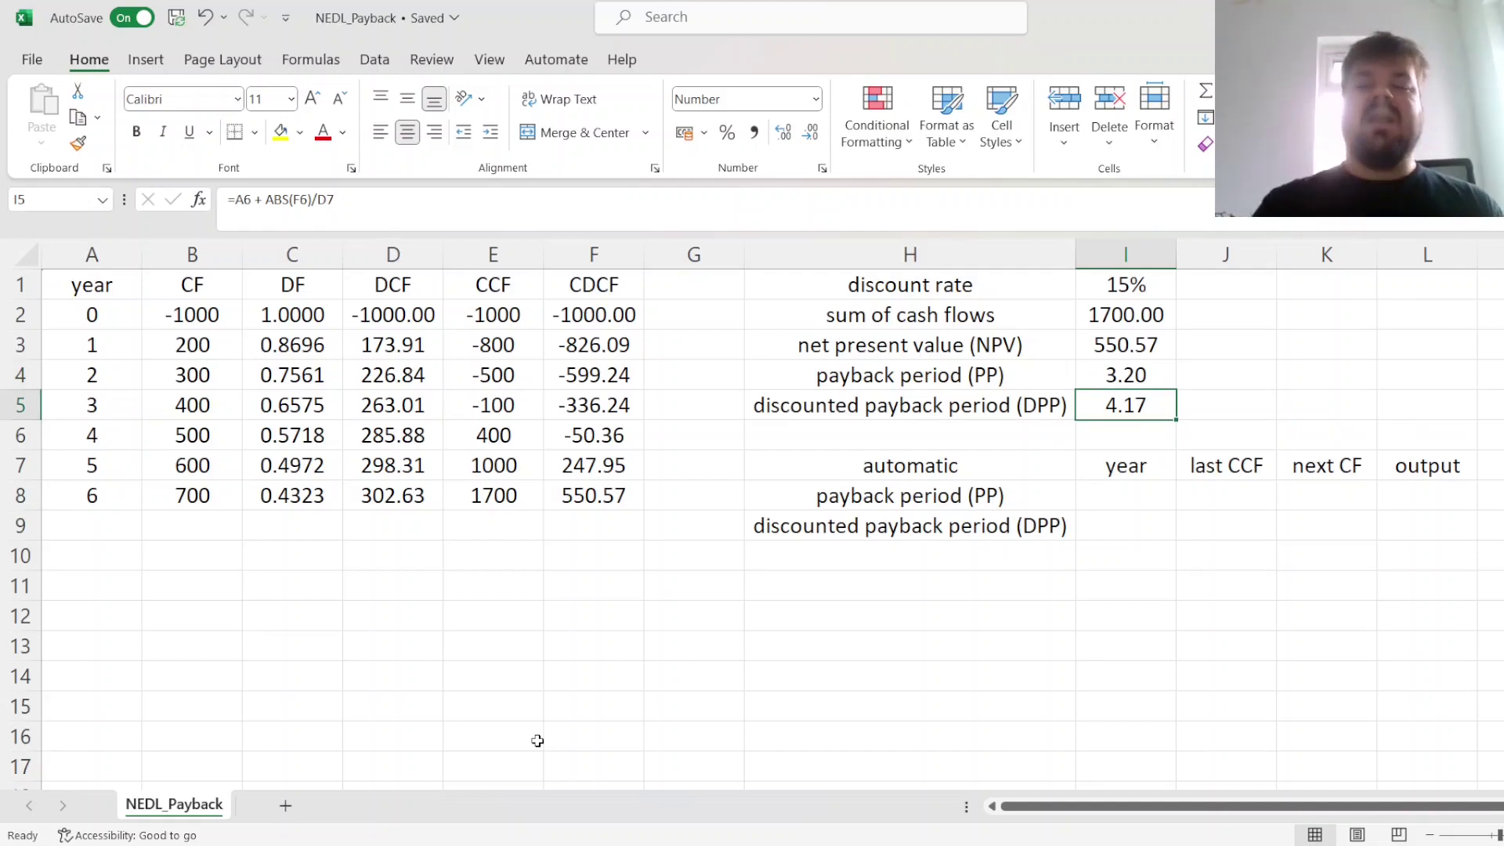
pyautogui.press('Up')
pyautogui.hotkey('shift', 'Down')
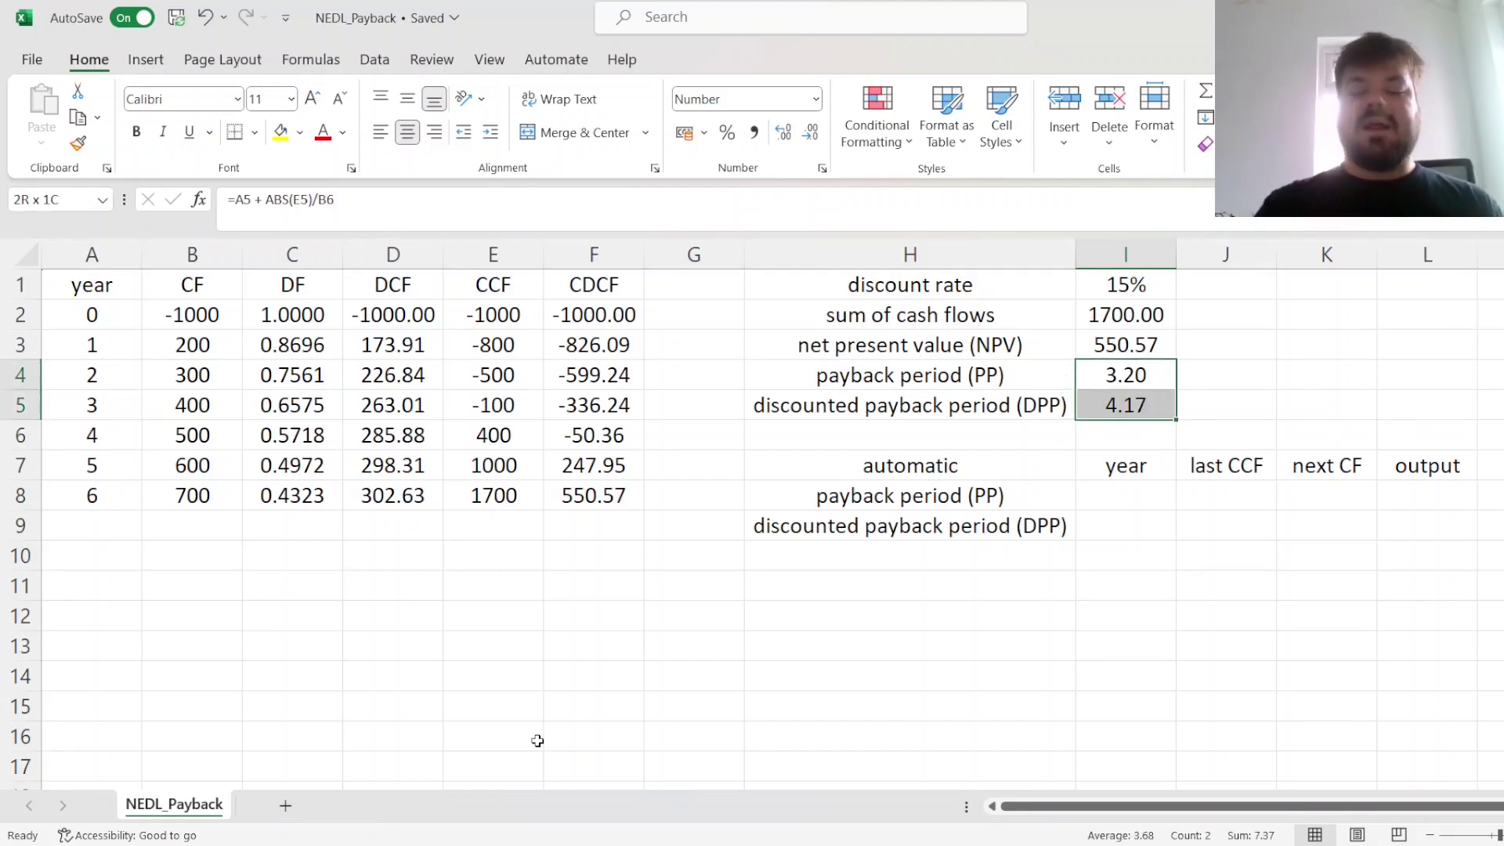
pyautogui.hotkey('shift', 'Up')
pyautogui.hotkey('shift', 'Up')
pyautogui.hotkey('shift', 'Down')
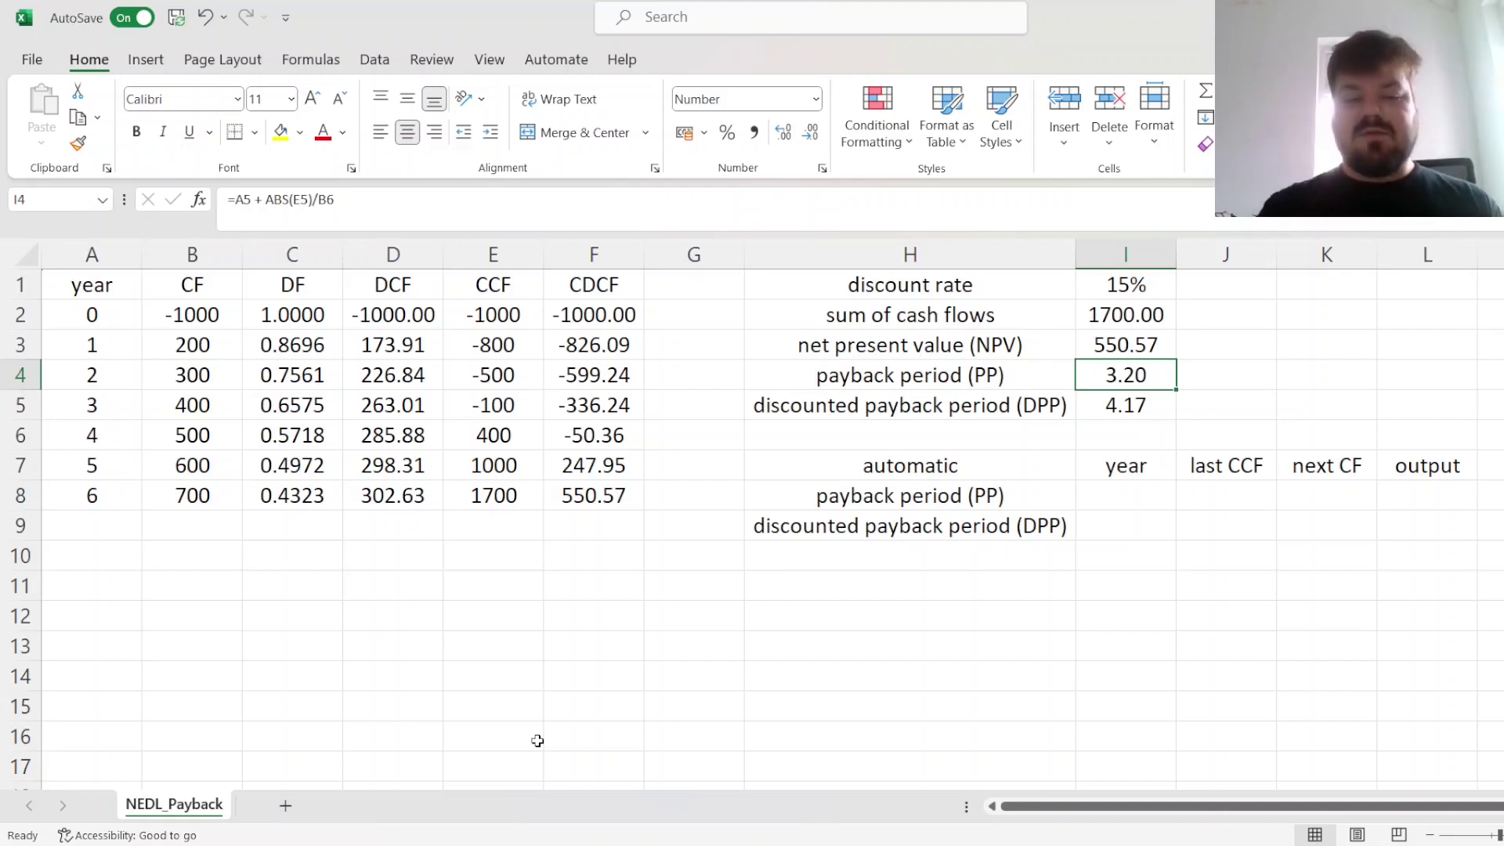
# Try a discount rate of 25% in I1 and check the I5 formula's references against the sign change in column F
pyautogui.press('Up')
pyautogui.press('Up')
pyautogui.press('Up')
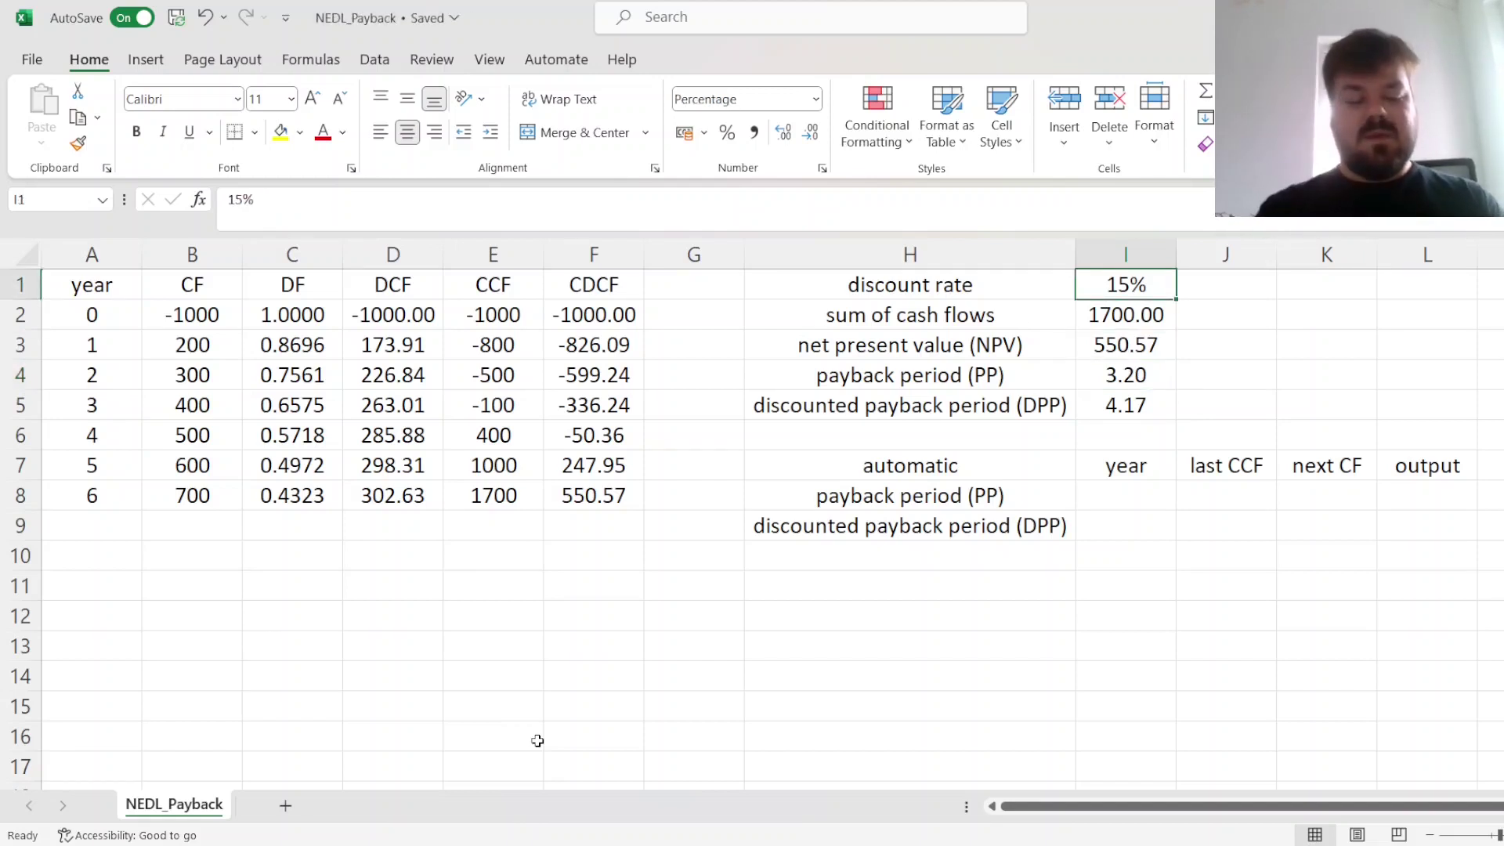
pyautogui.write('25')
pyautogui.press('Return')
pyautogui.press('Up')
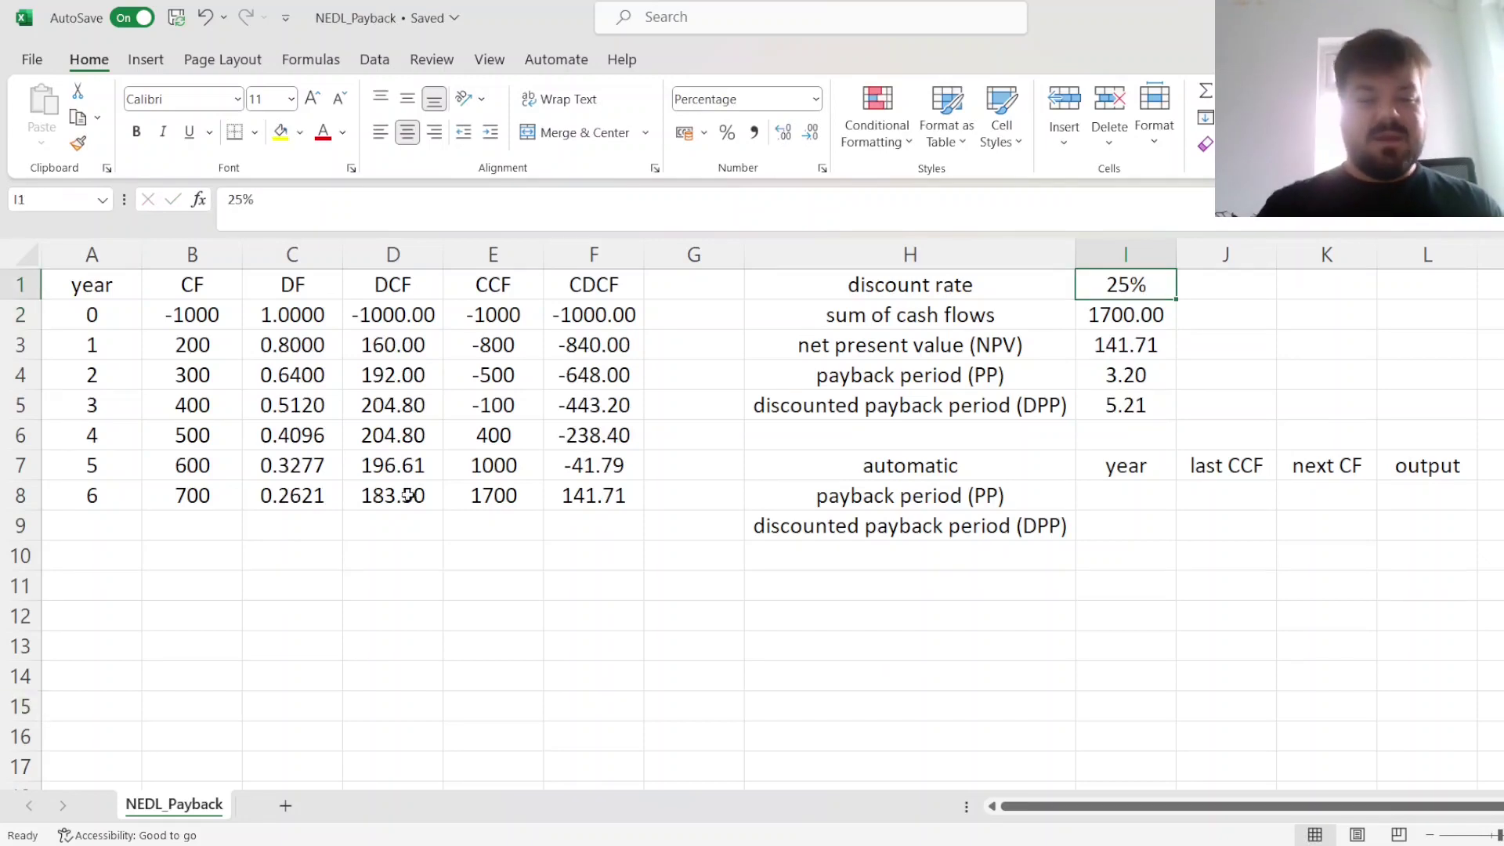
pyautogui.click(1159, 403)
pyautogui.doubleClick(1130, 405)
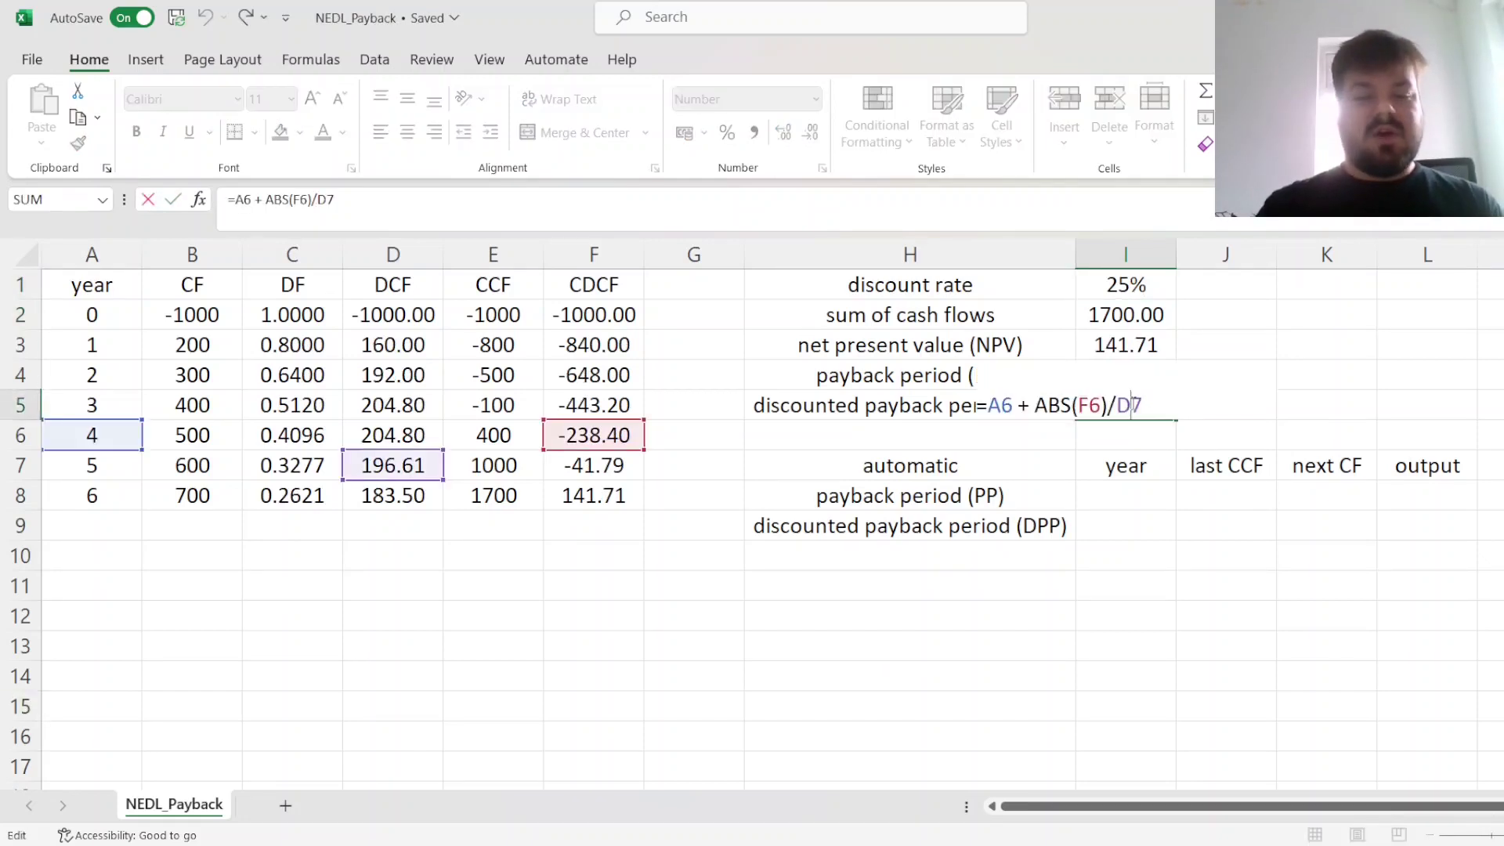
pyautogui.press('Escape')
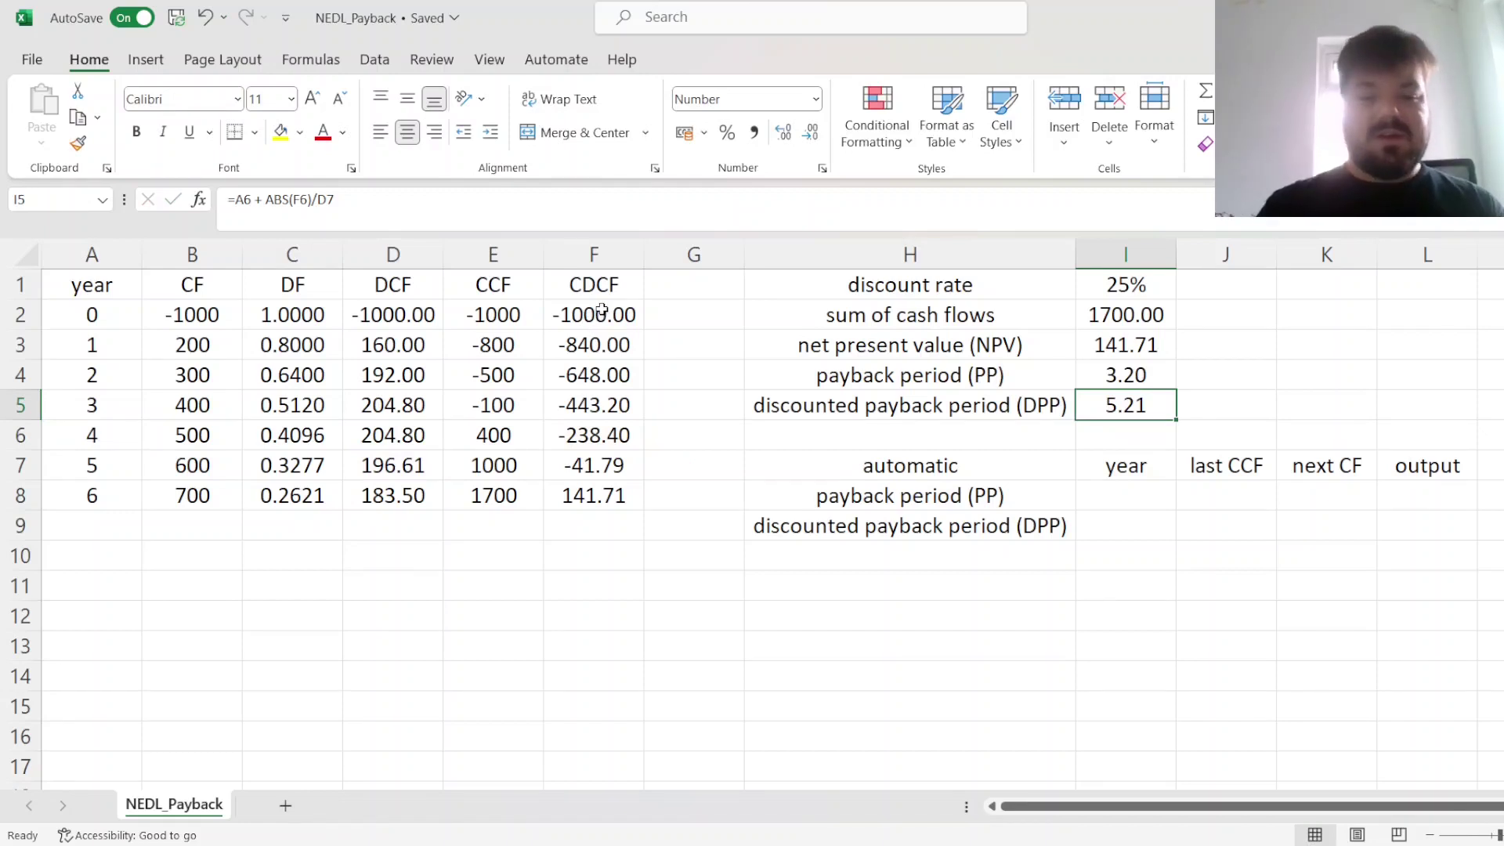
pyautogui.click(611, 469)
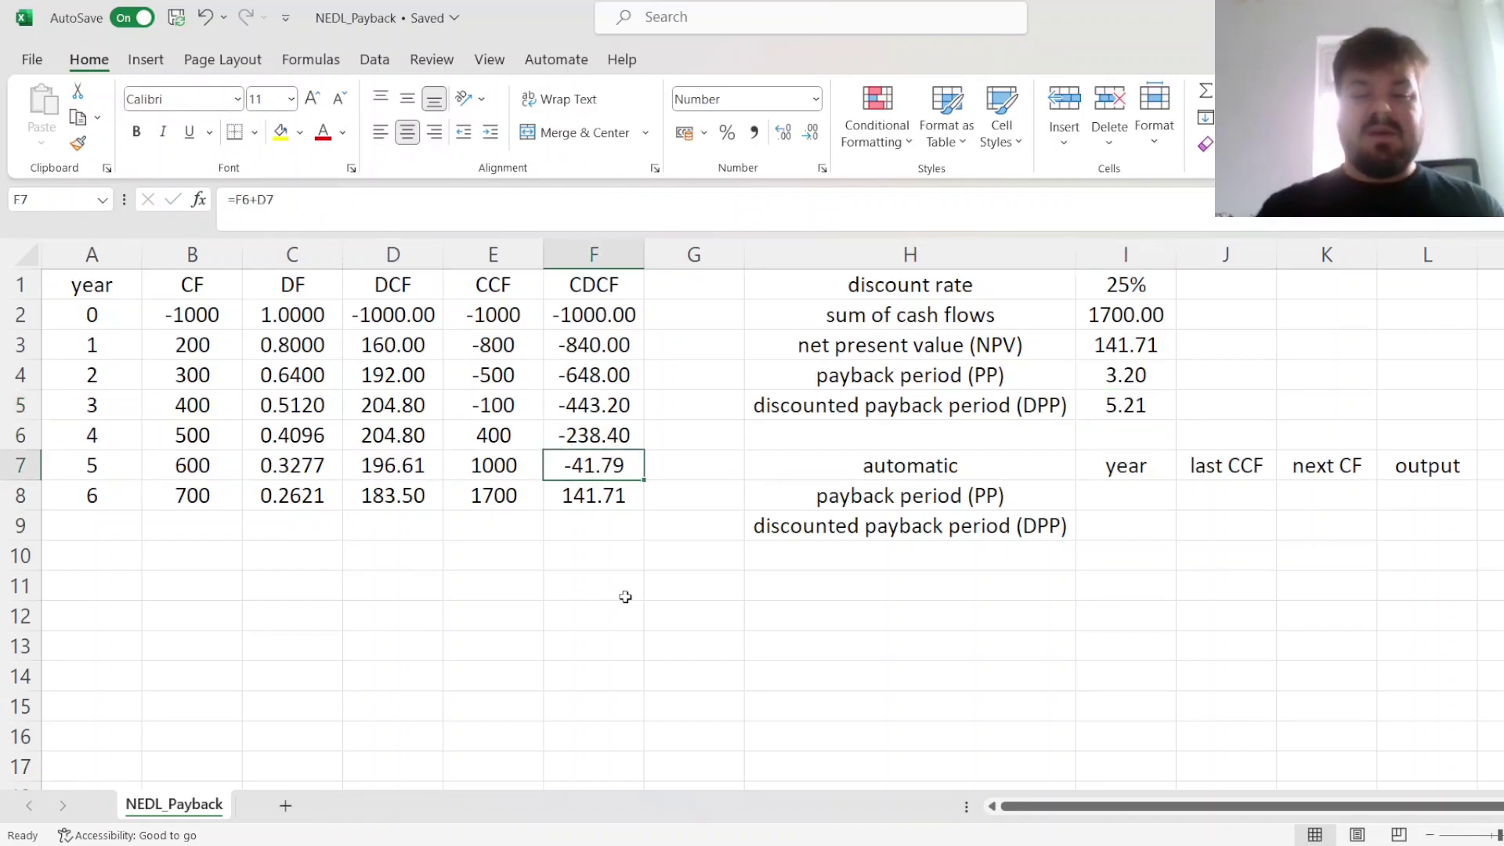
pyautogui.click(583, 497)
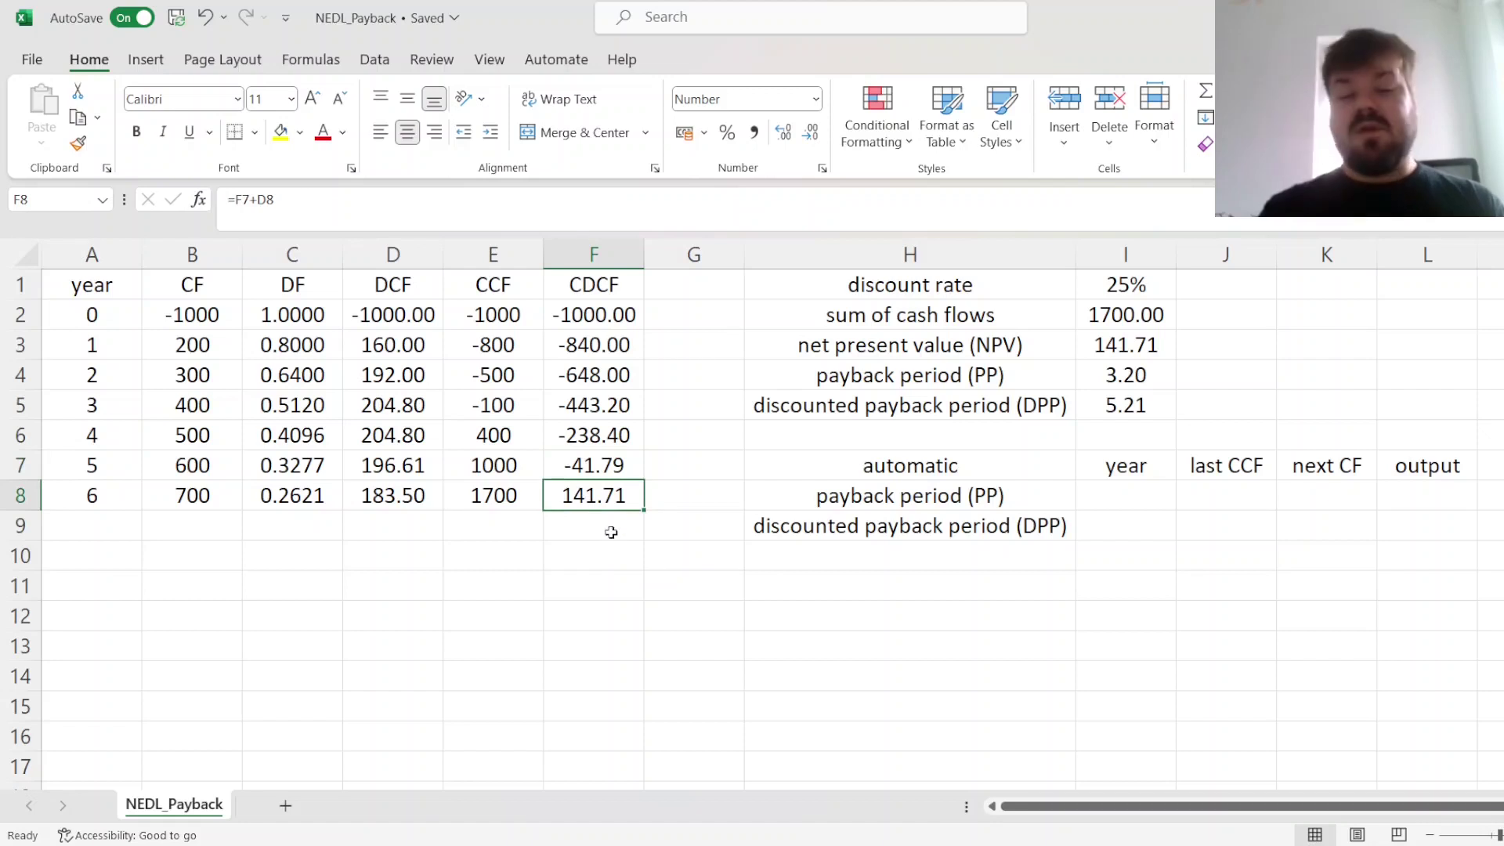
# Try a 5% discount rate in I1, checking the sign change in column F, and undo both discount rate changes
pyautogui.click(1136, 283)
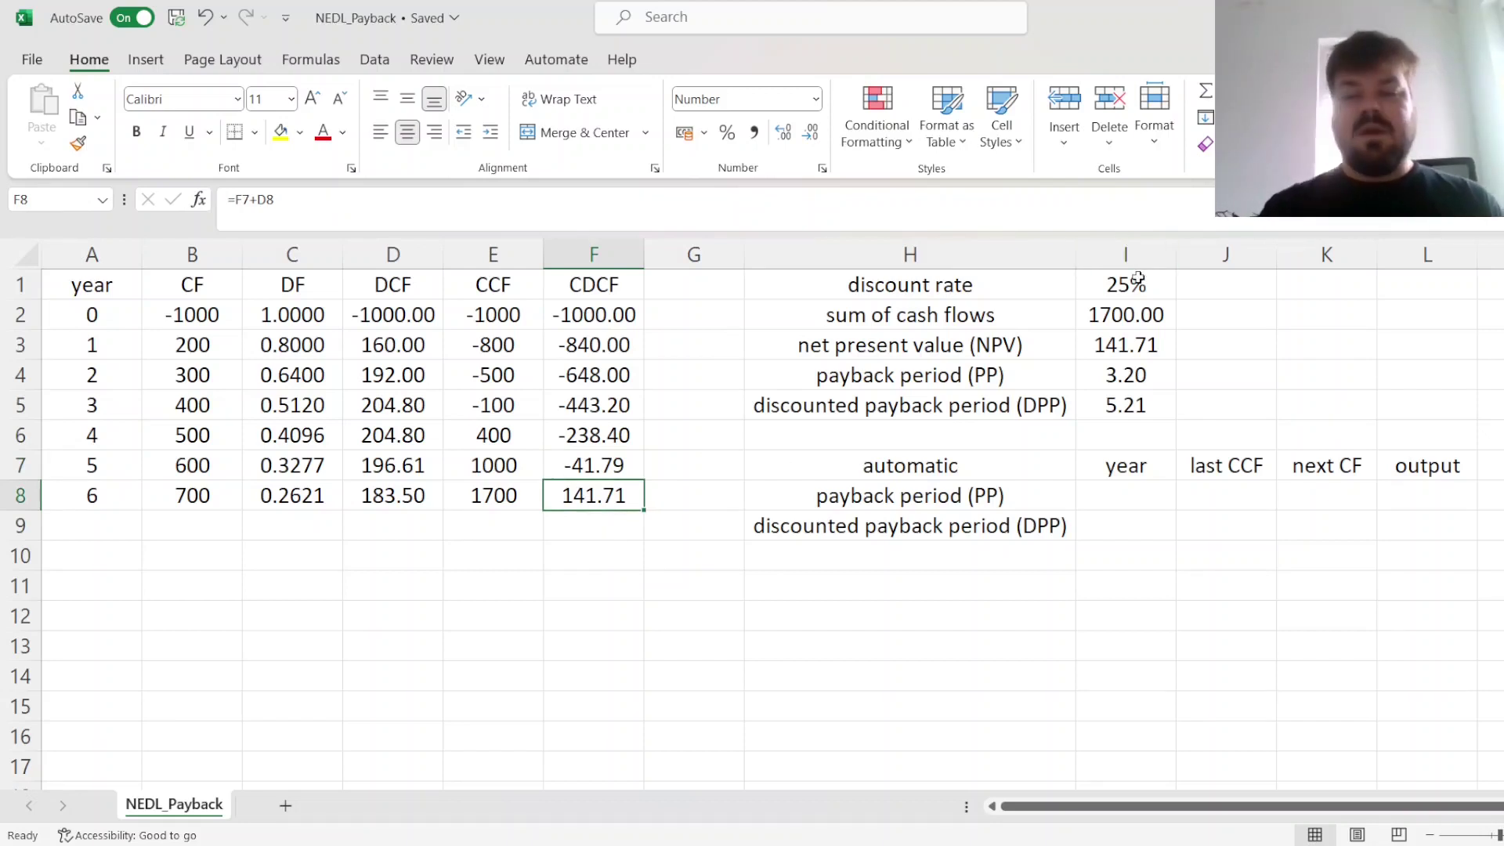
pyautogui.write('5')
pyautogui.hotkey('ctrl', 'Return')
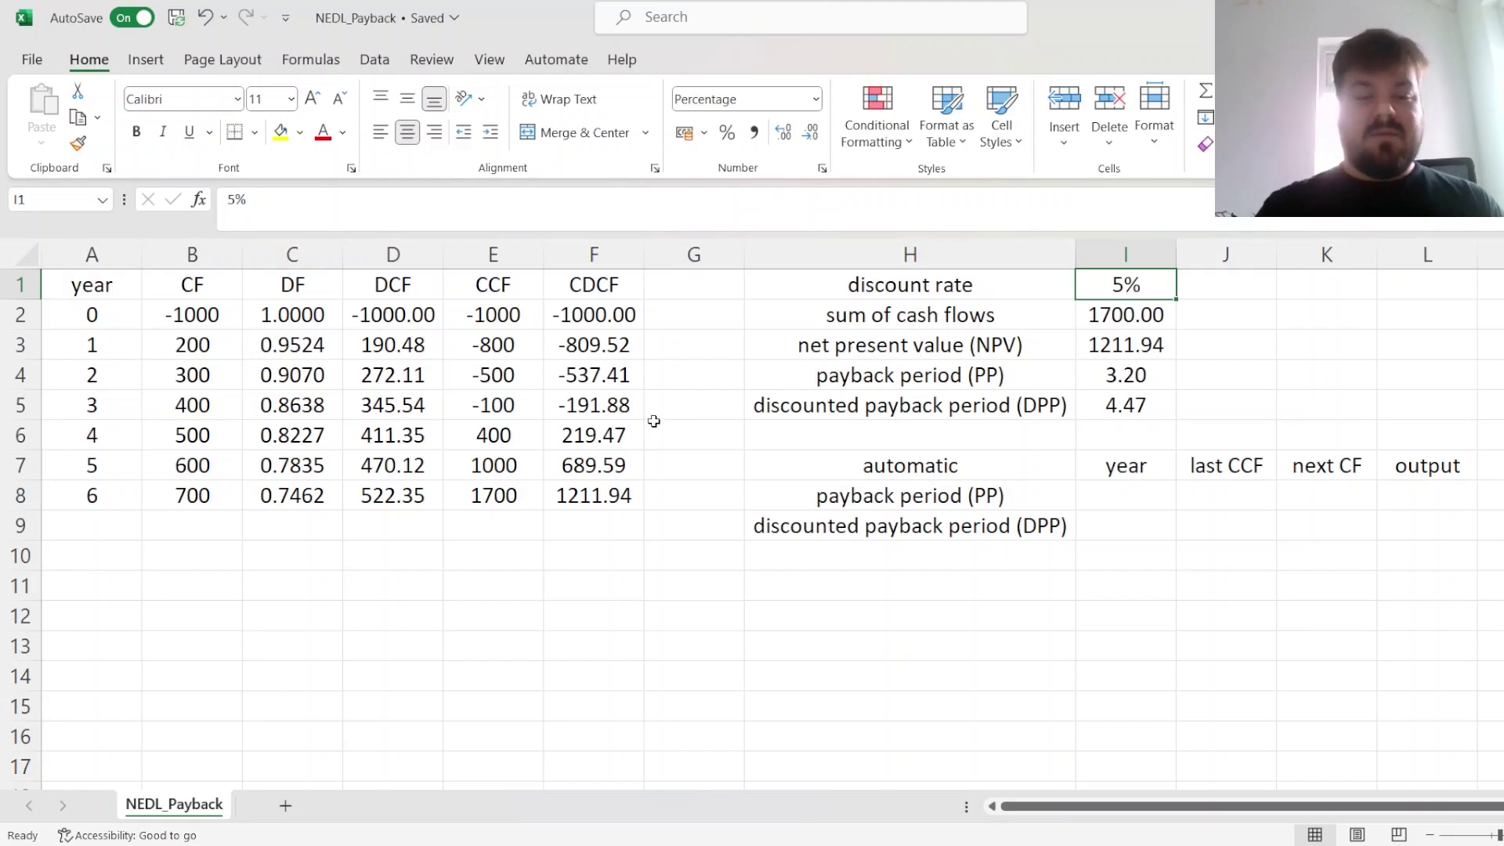
pyautogui.click(607, 434)
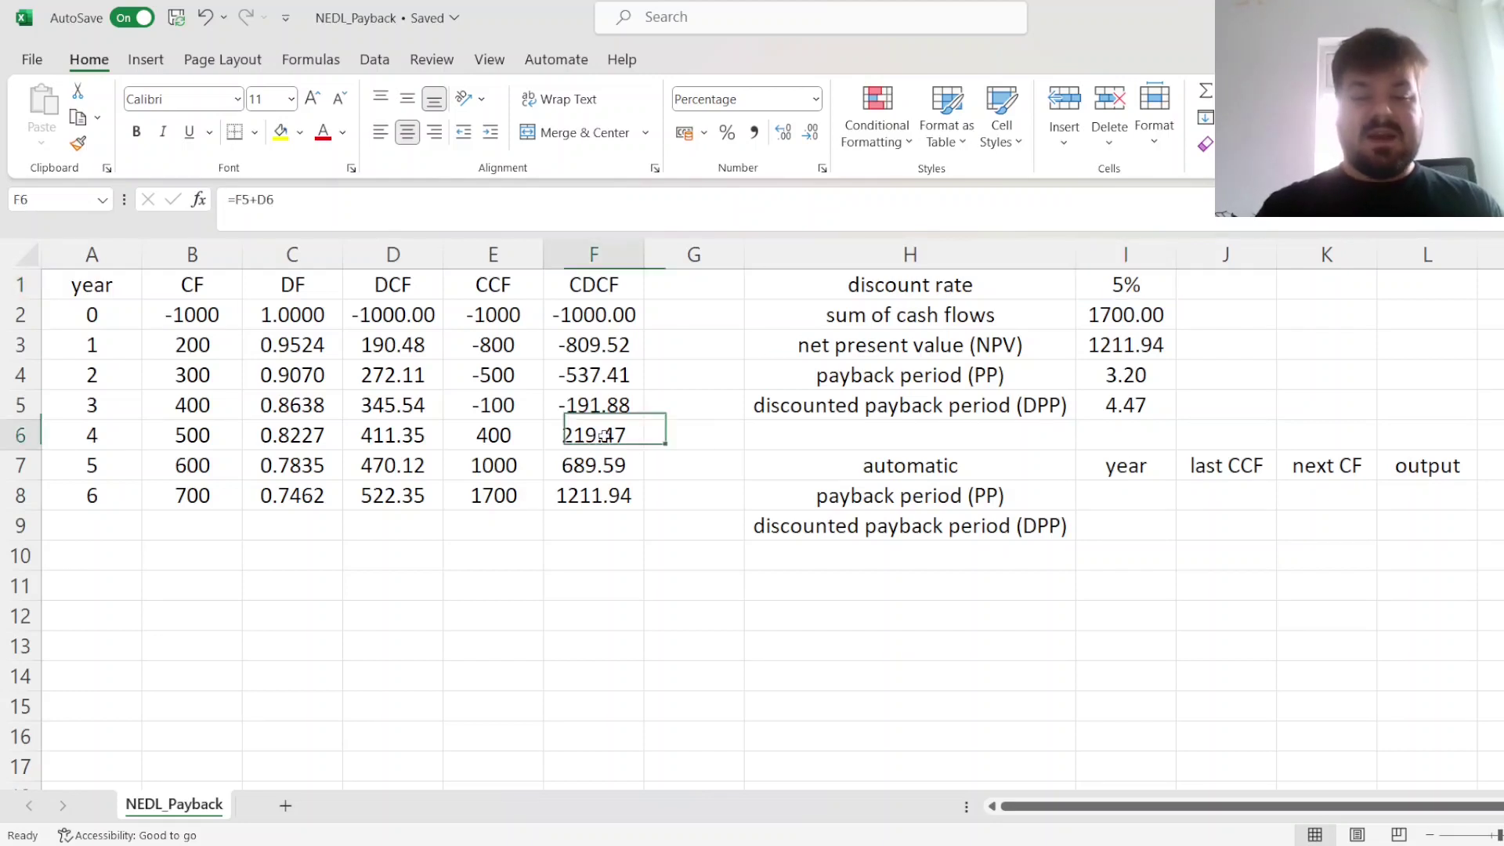
pyautogui.click(591, 399)
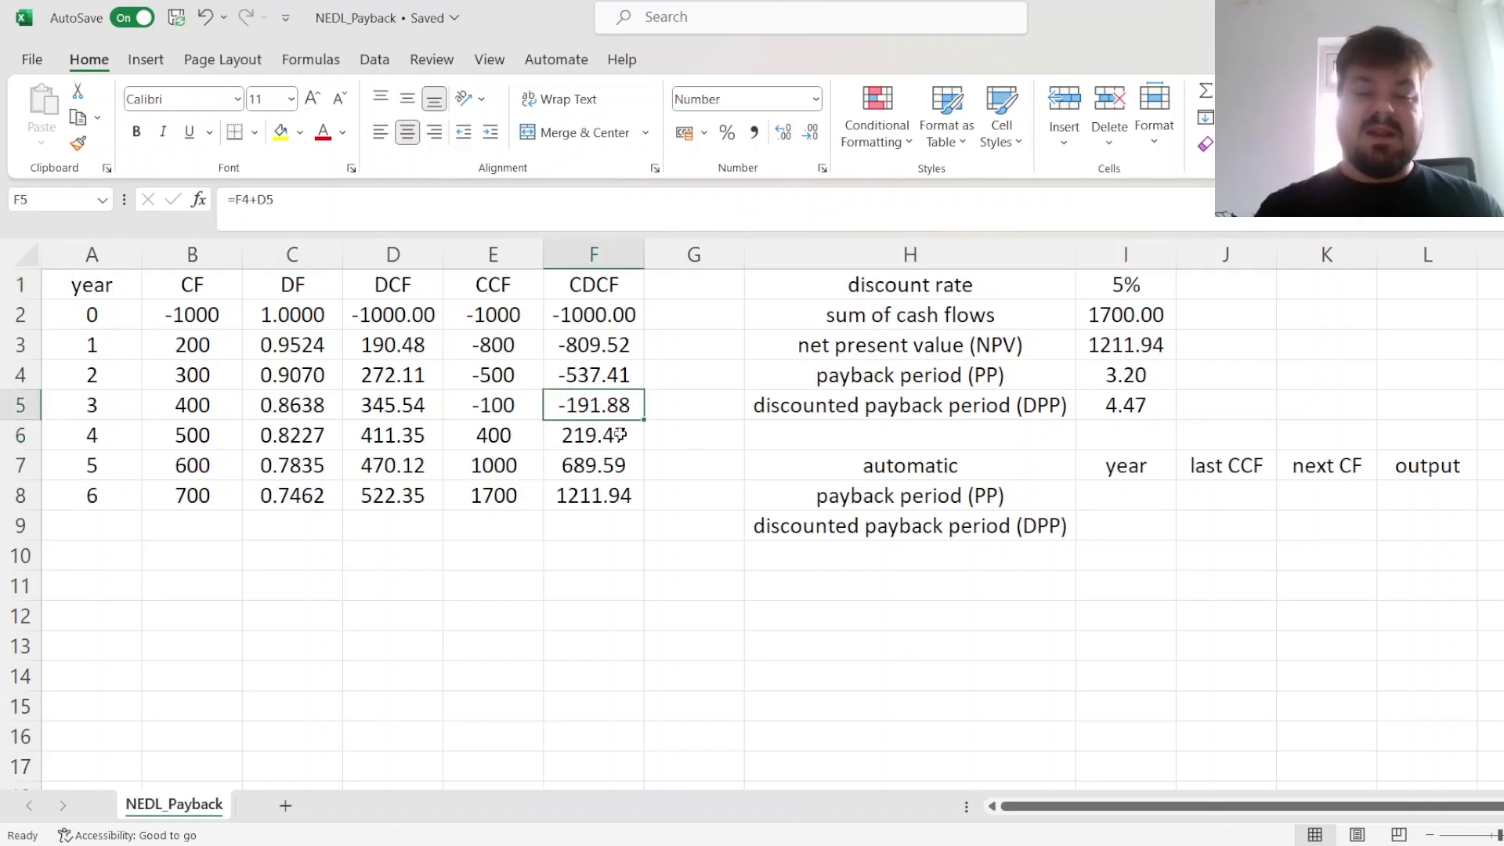
pyautogui.click(609, 436)
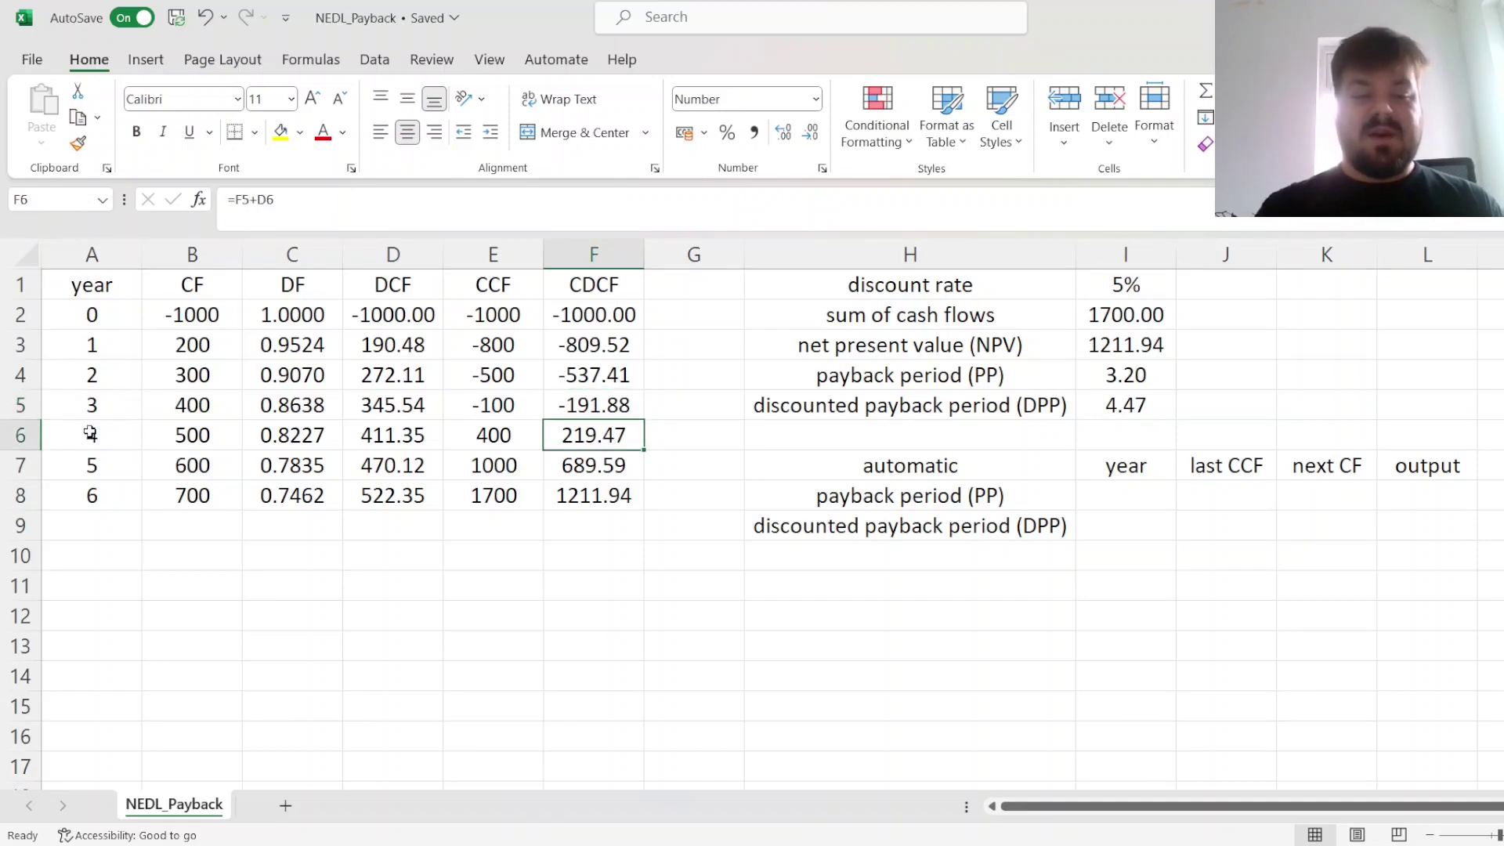
pyautogui.keyDown('ctrl'); pyautogui.click(91, 433); pyautogui.keyUp('ctrl')
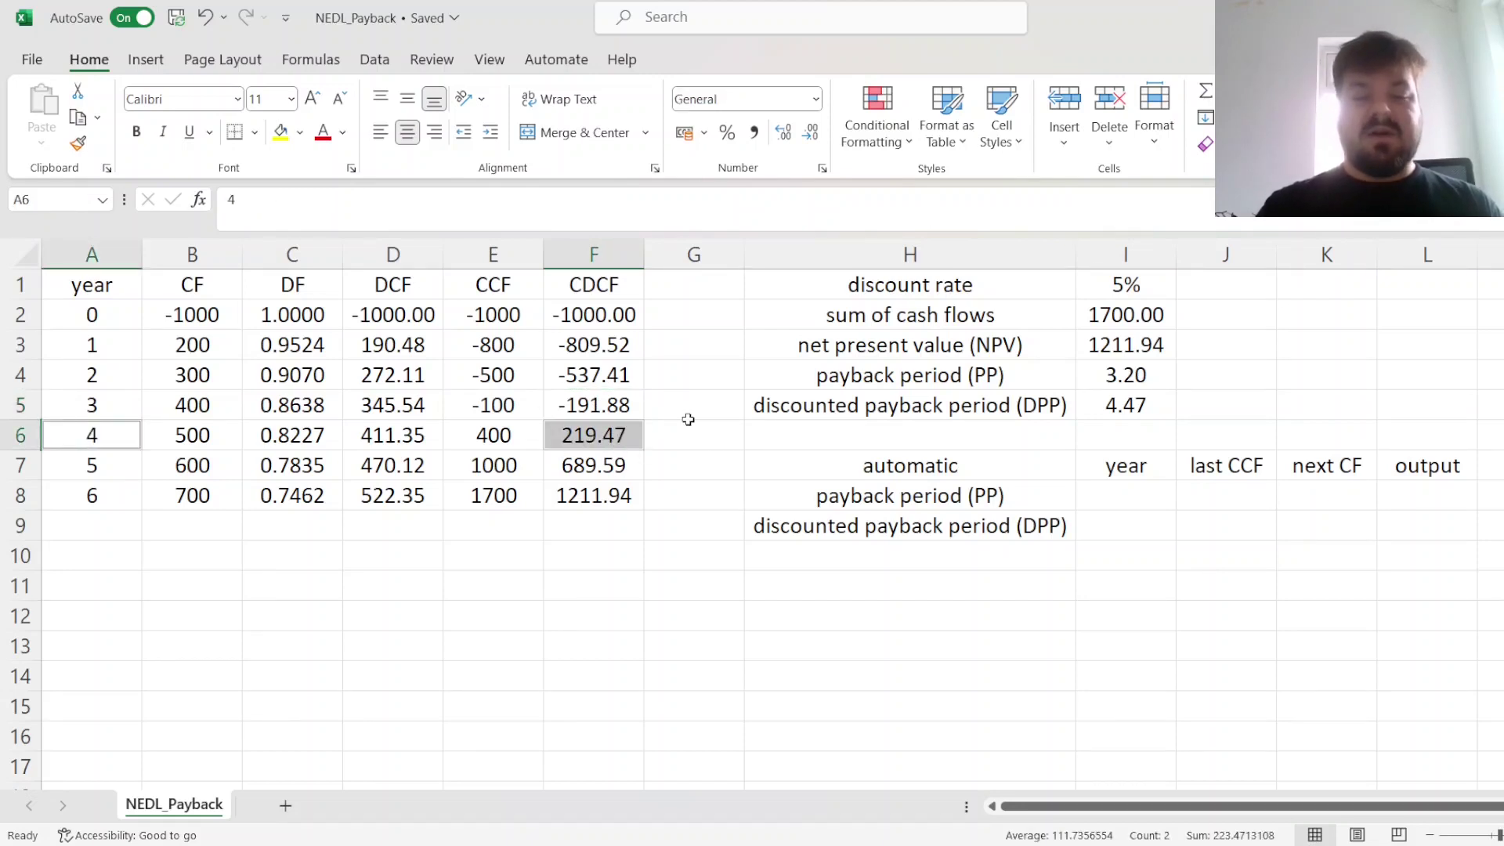
pyautogui.click(707, 435)
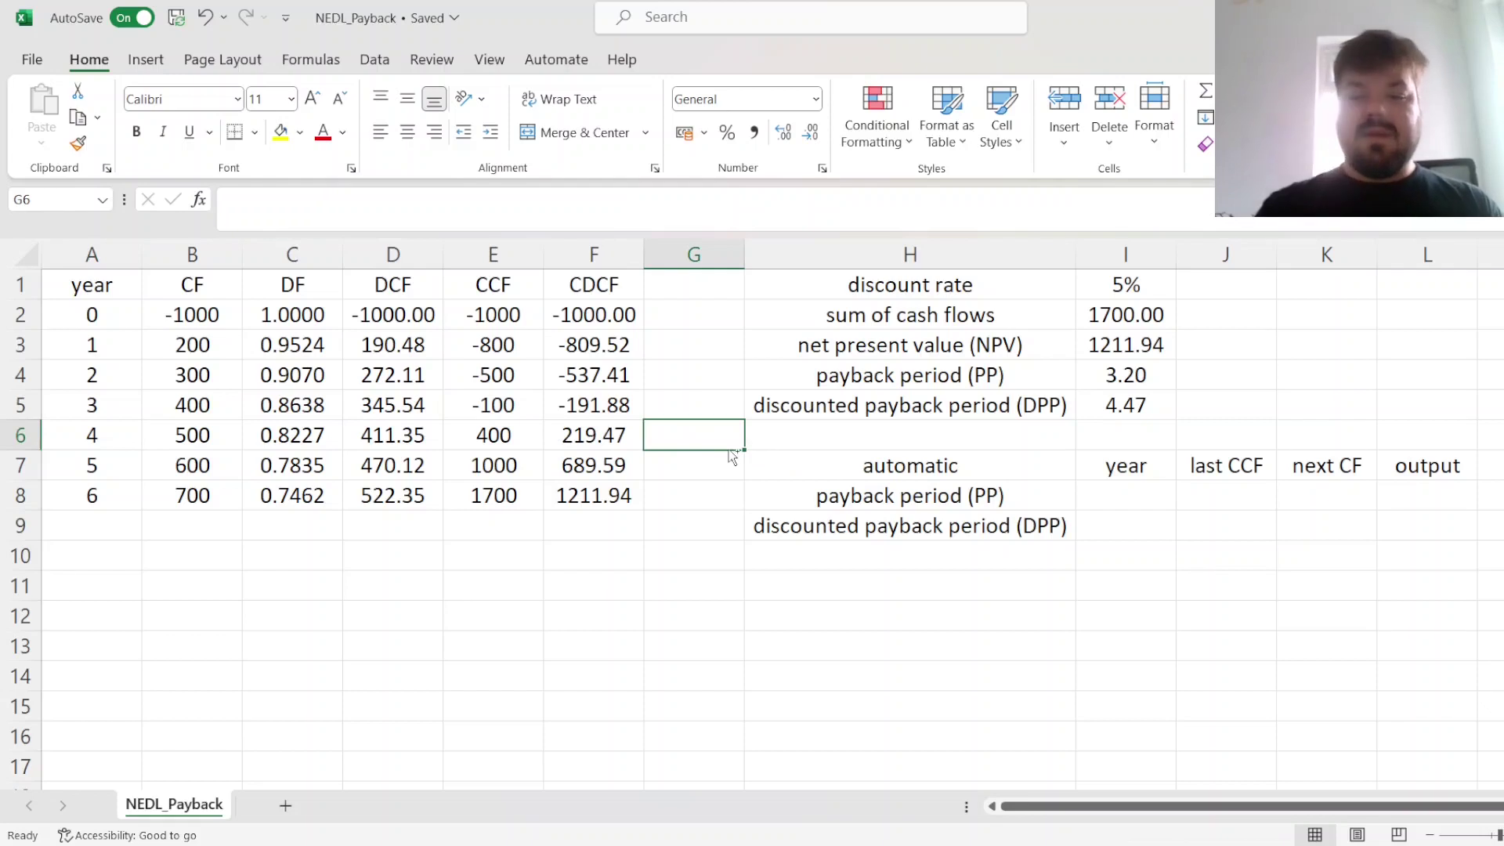
pyautogui.hotkey('ctrl', 'z')
pyautogui.hotkey('ctrl', 'z')
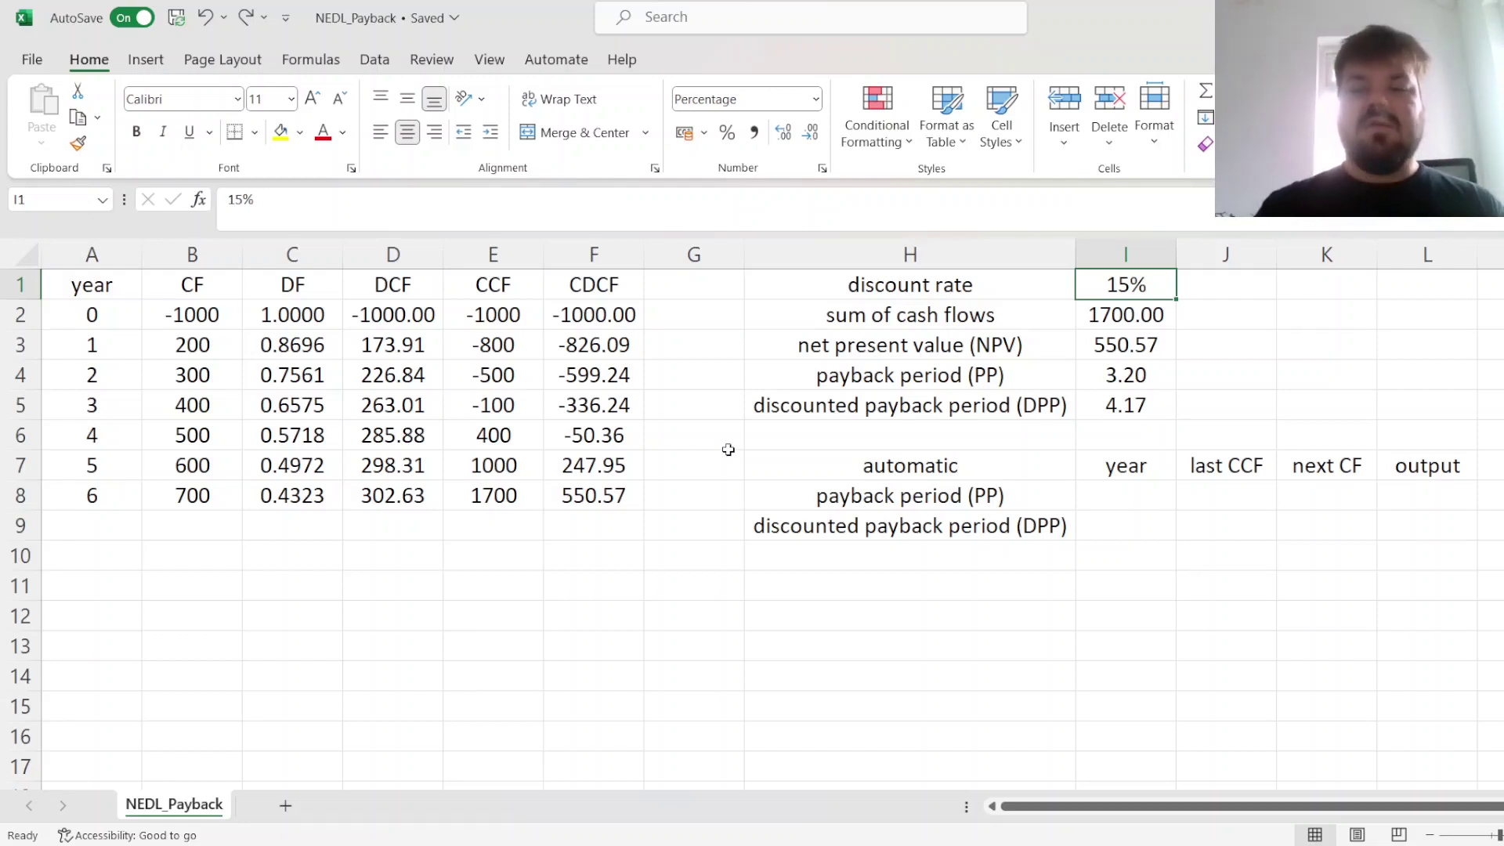
# In I8, find the last year with a negative cumulative cash flow with =MAXIFS(A2:A8,E2:E8,"<0")
pyautogui.press('Down')
pyautogui.press('Down')
pyautogui.press('Down')
pyautogui.press('Down')
pyautogui.press('Down')
pyautogui.press('Down')
pyautogui.press('Down')
pyautogui.press('Down')
pyautogui.press('Up')
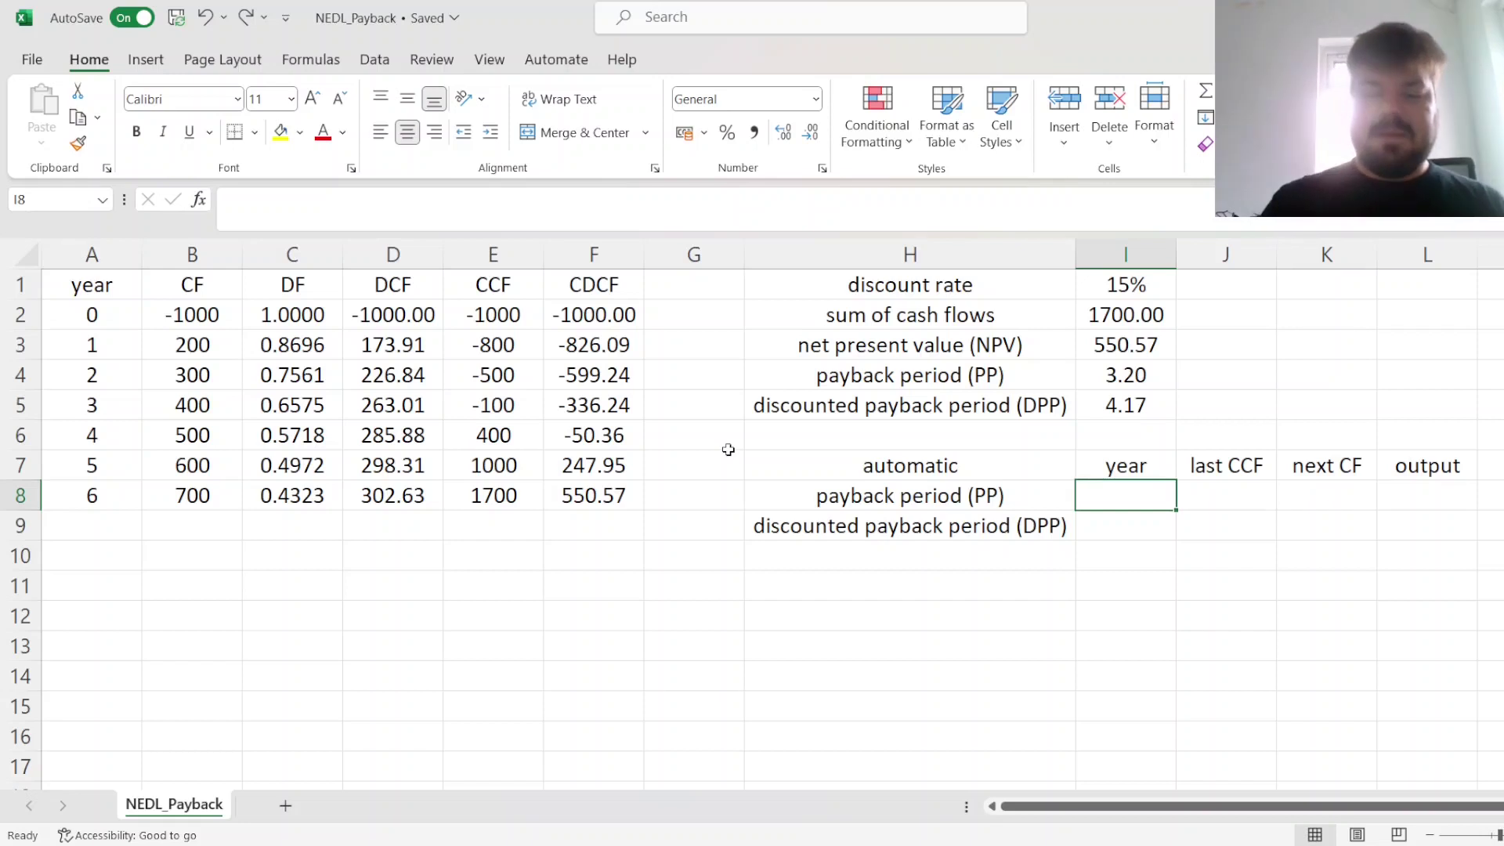
pyautogui.write('=MAXIF')
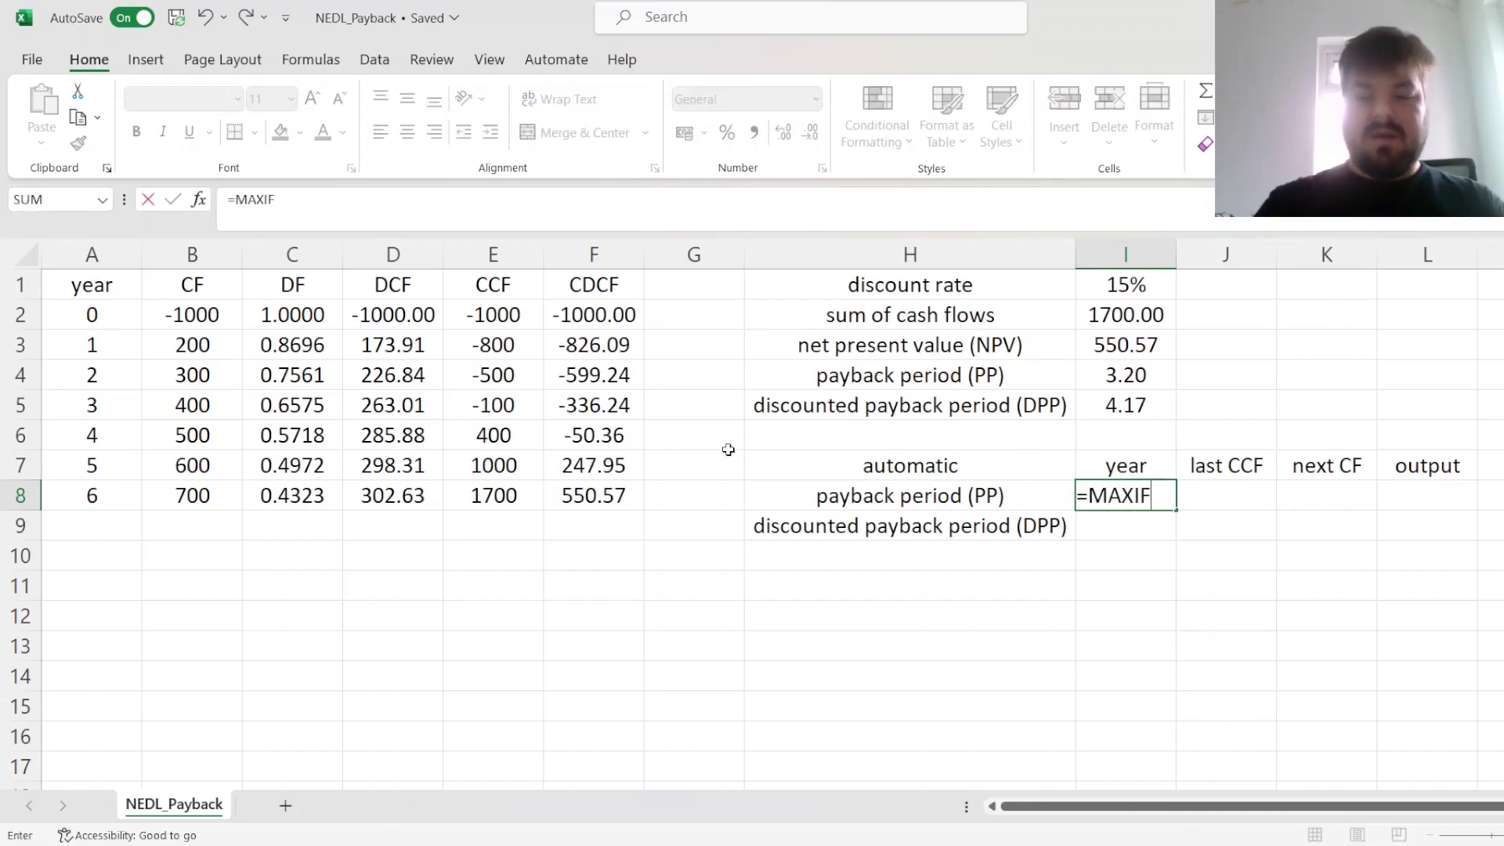
pyautogui.write('S(')
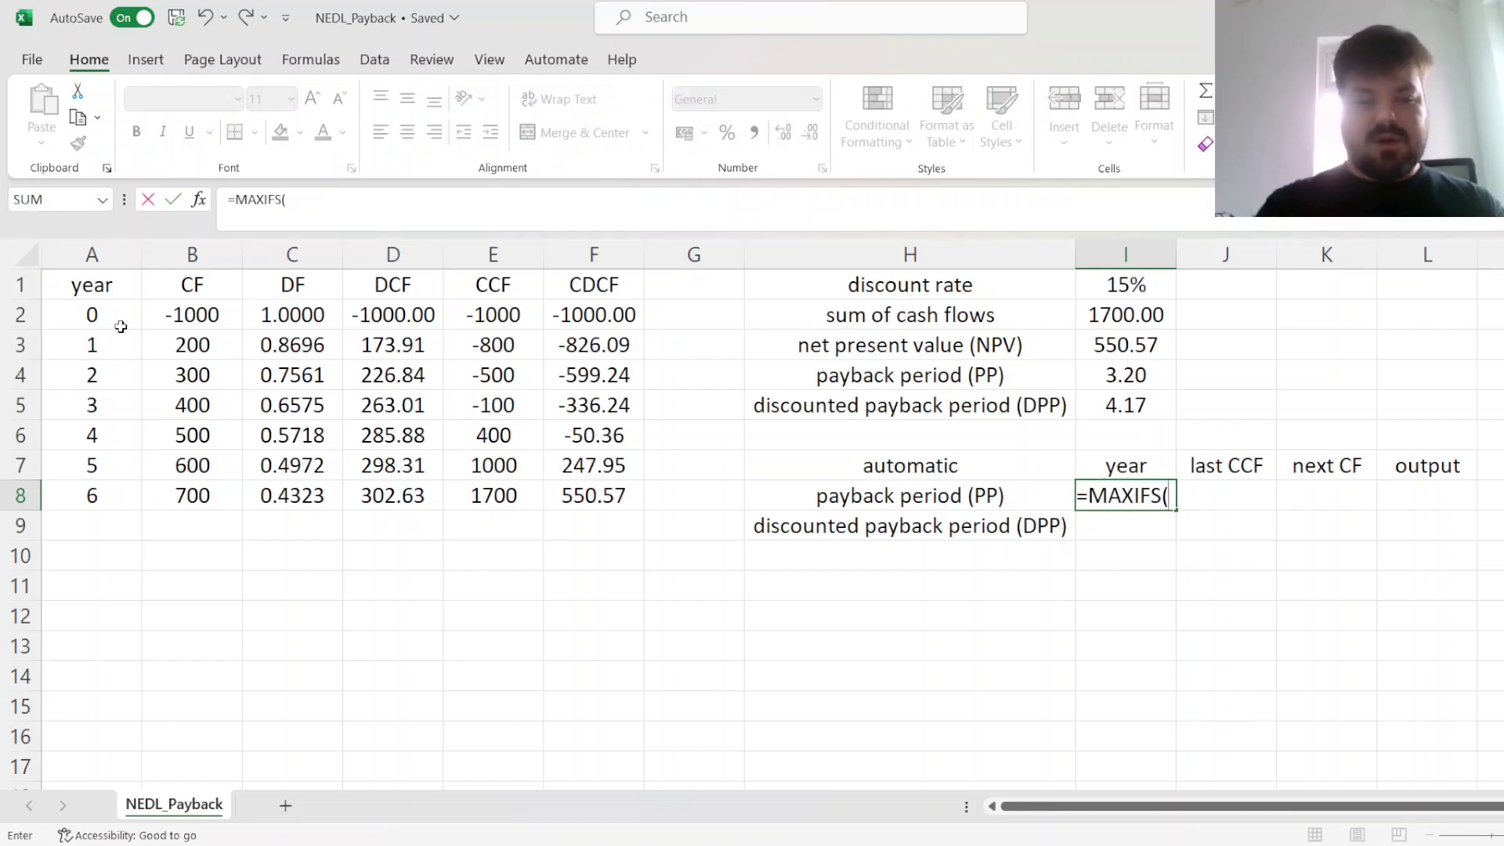
pyautogui.moveTo(116, 324); pyautogui.dragTo(111, 483)
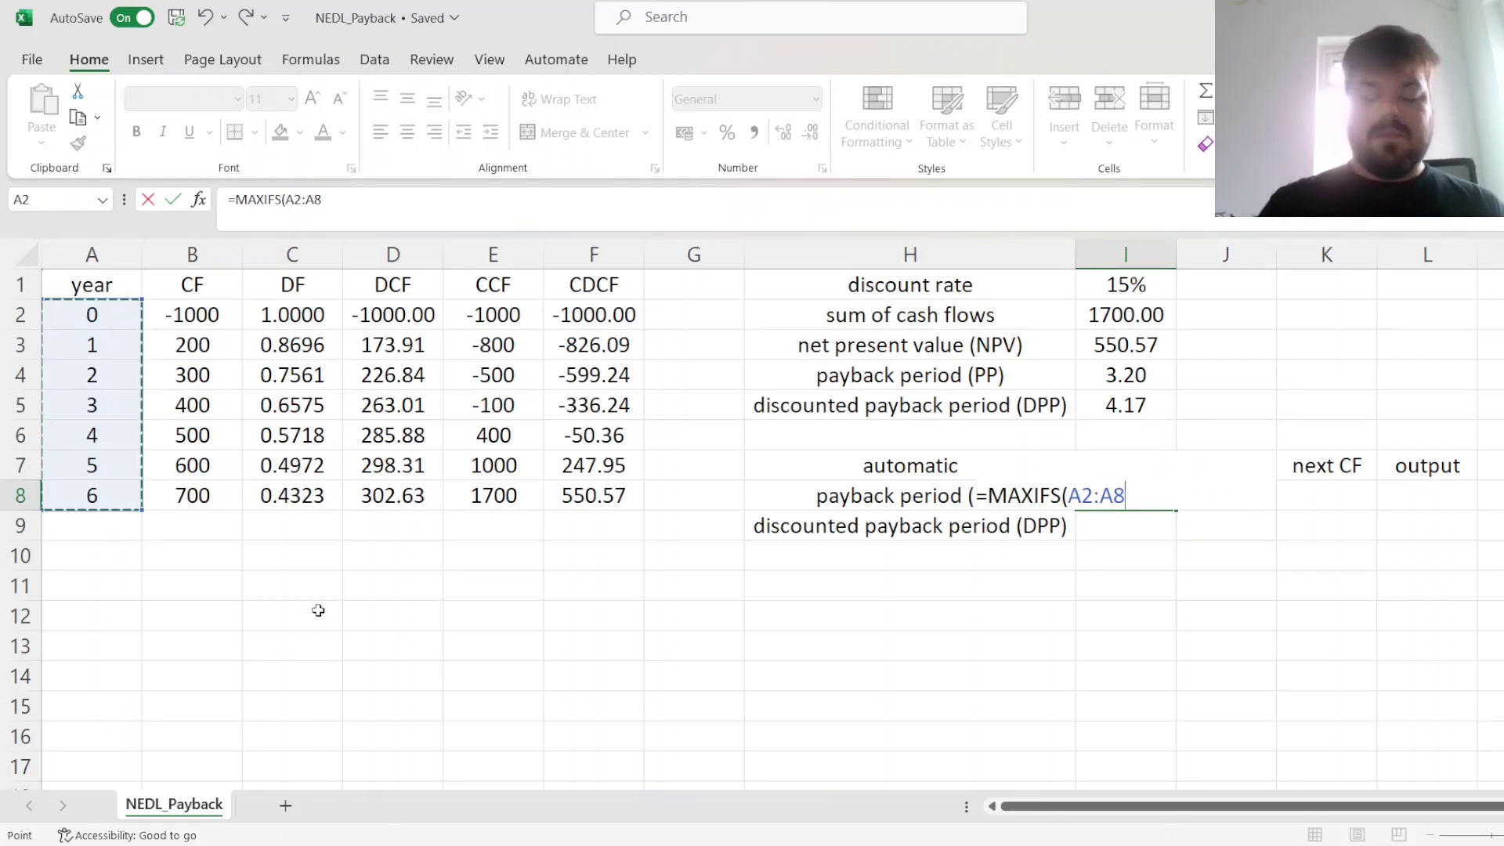
pyautogui.write(',')
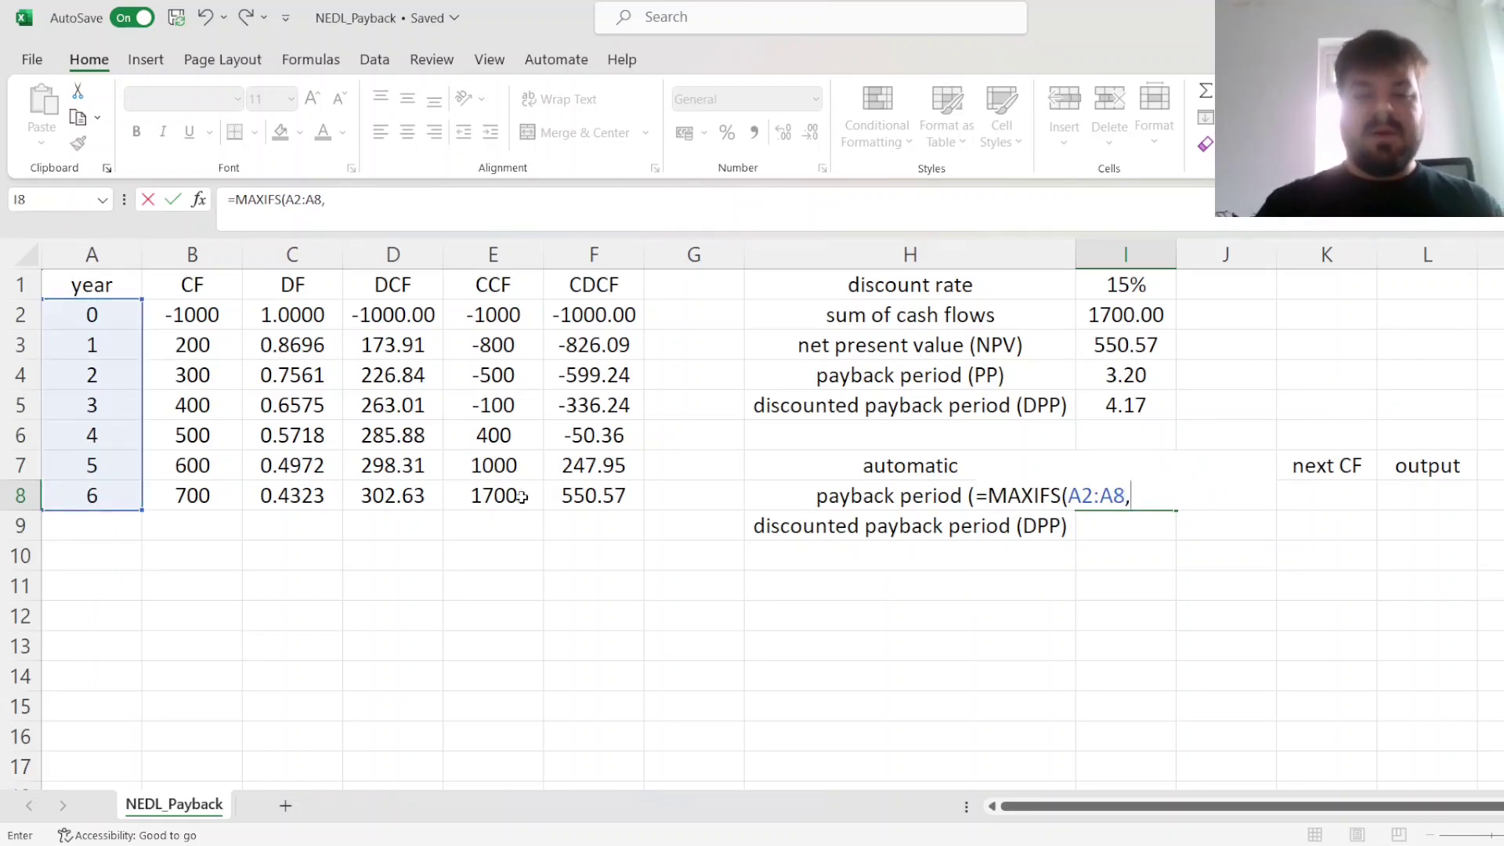
pyautogui.moveTo(503, 313); pyautogui.dragTo(518, 483)
pyautogui.write(',"<0")')
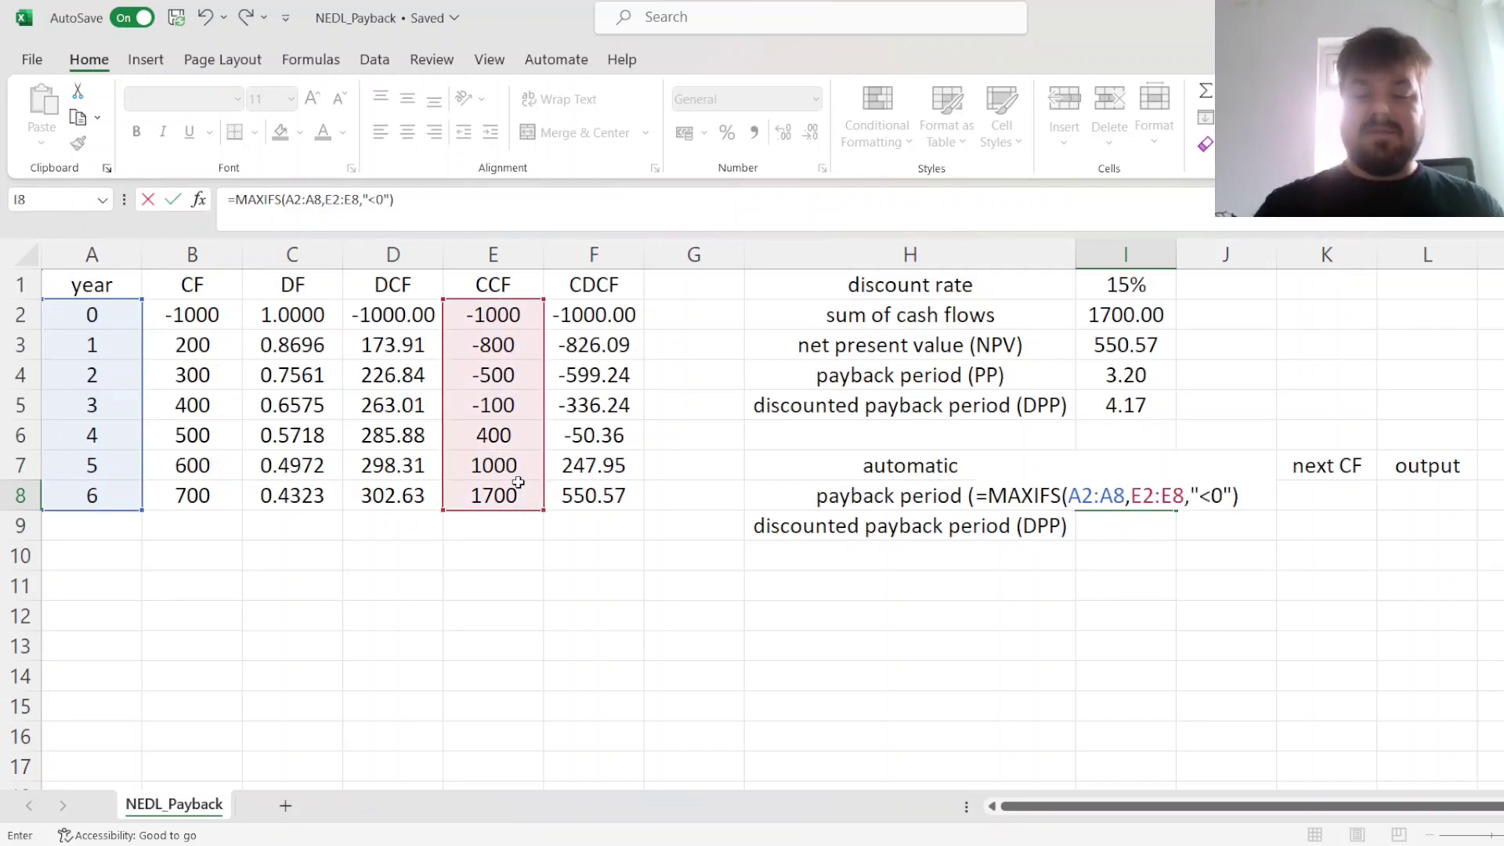
pyautogui.press('Return')
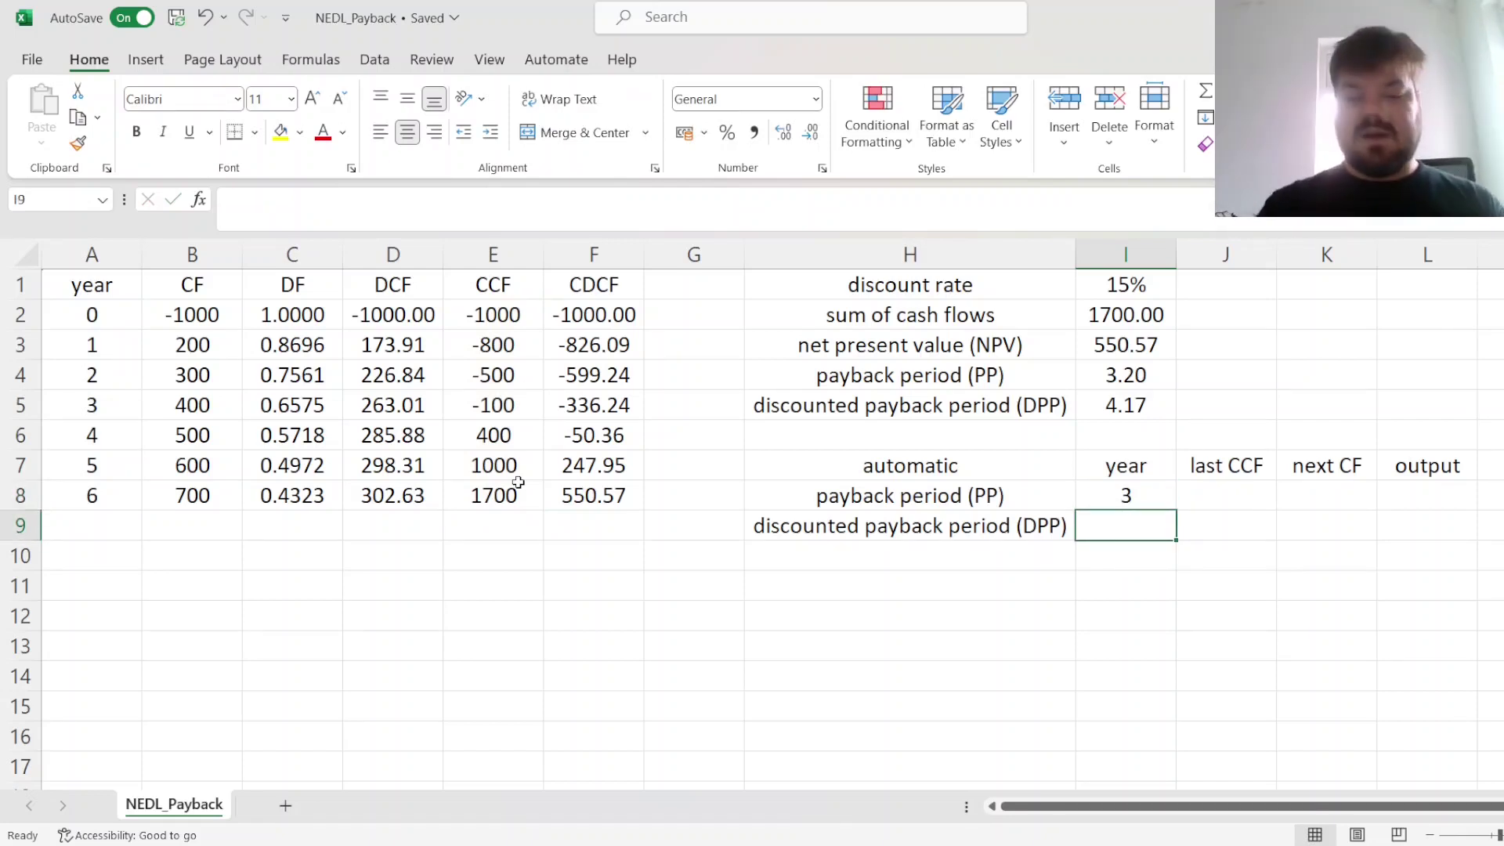
# In I9, find the last year with a negative cumulative discounted cash flow with =MAXIFS(A2:A8,F2:F8,"<0")
pyautogui.write('=MAXIFS(')
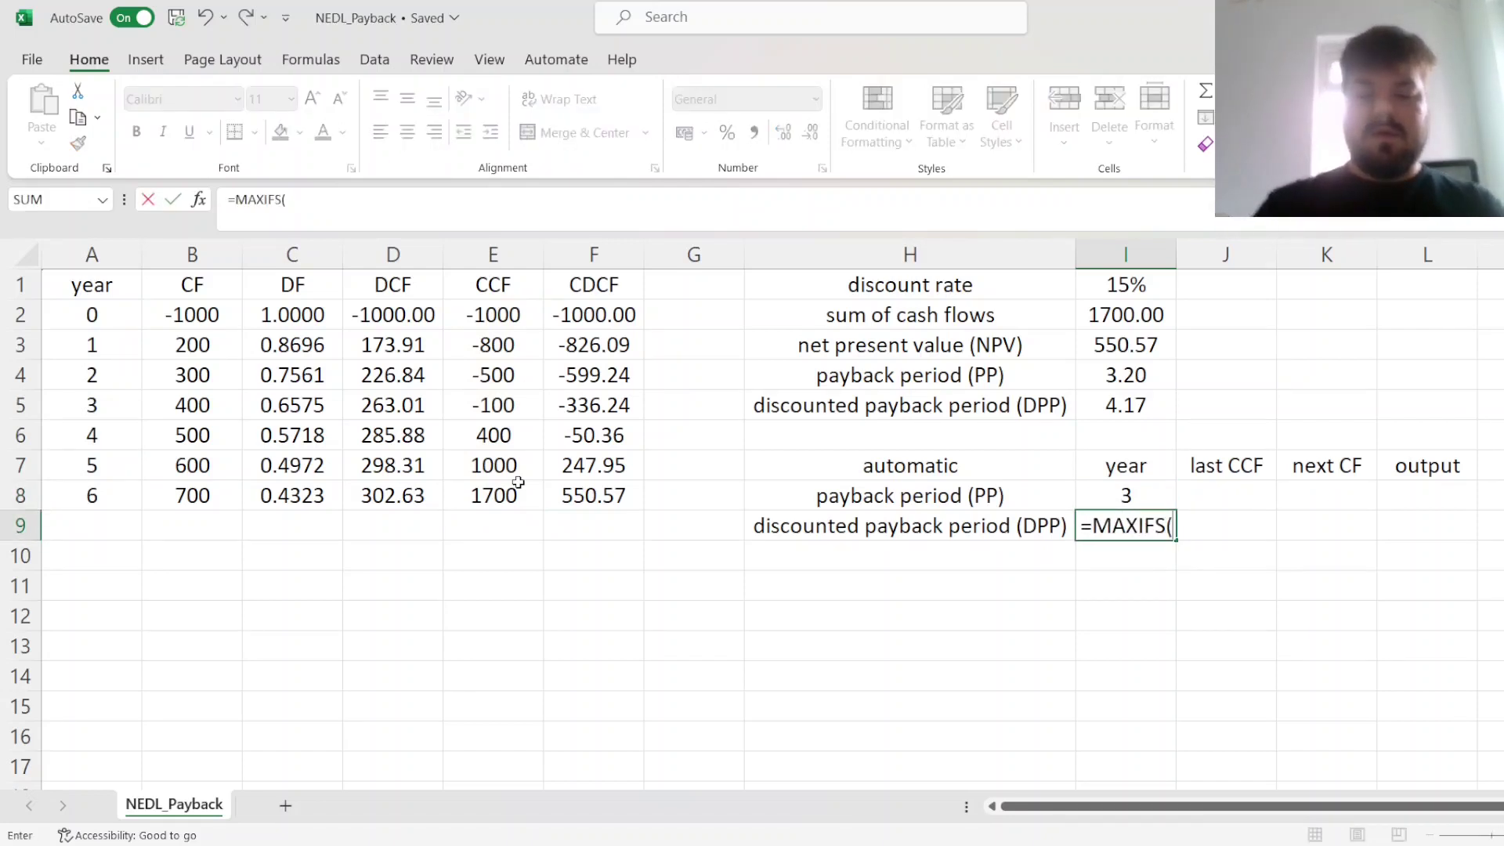
pyautogui.moveTo(92, 314); pyautogui.dragTo(107, 490)
pyautogui.write(',')
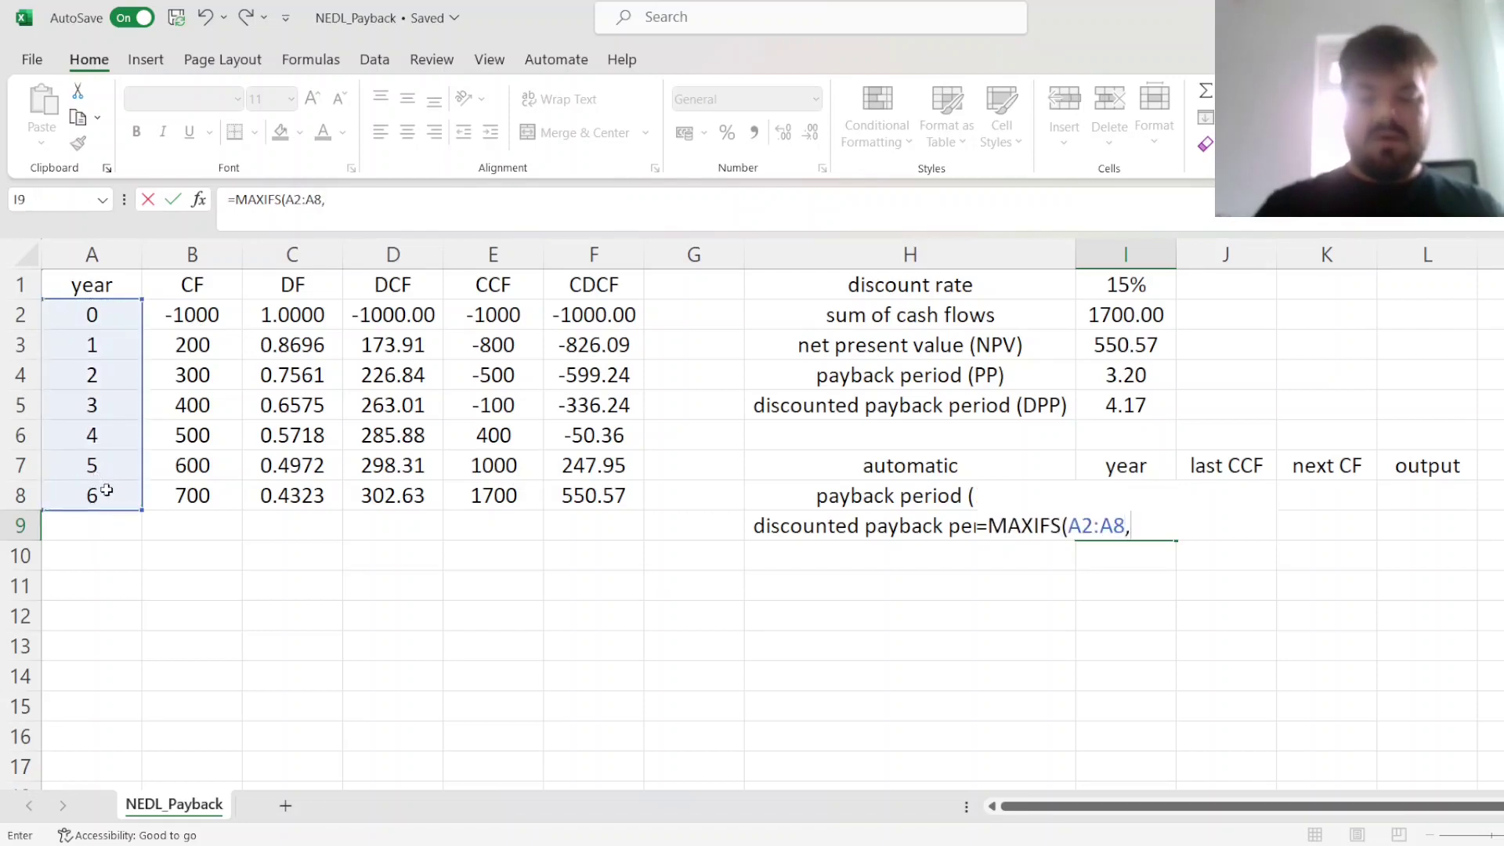
pyautogui.click(600, 314)
pyautogui.moveTo(600, 345); pyautogui.dragTo(613, 497)
pyautogui.write(',"<')
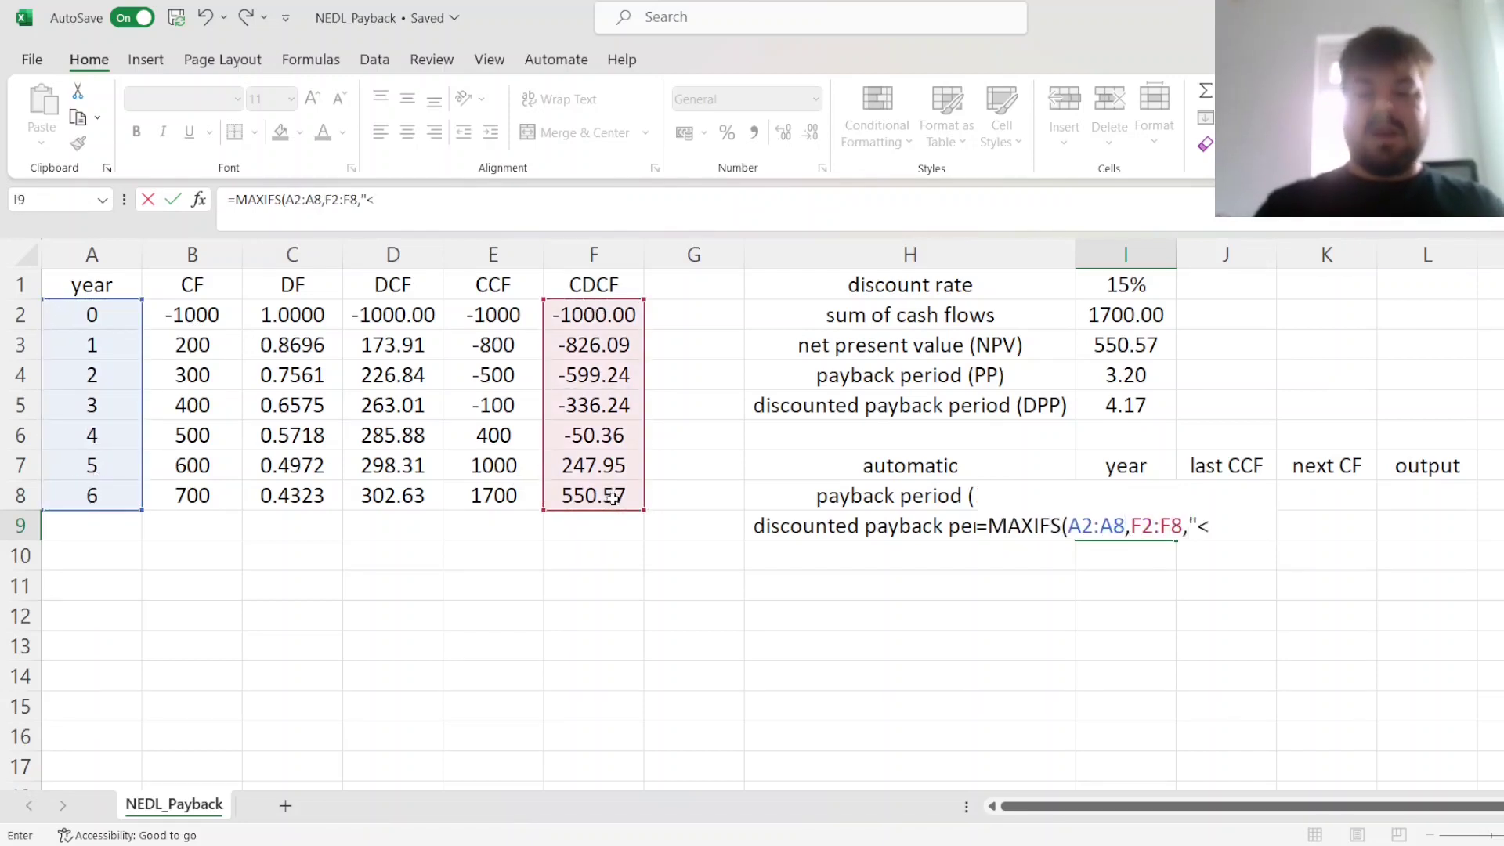
pyautogui.write('0")')
pyautogui.press('Return')
pyautogui.press('Up')
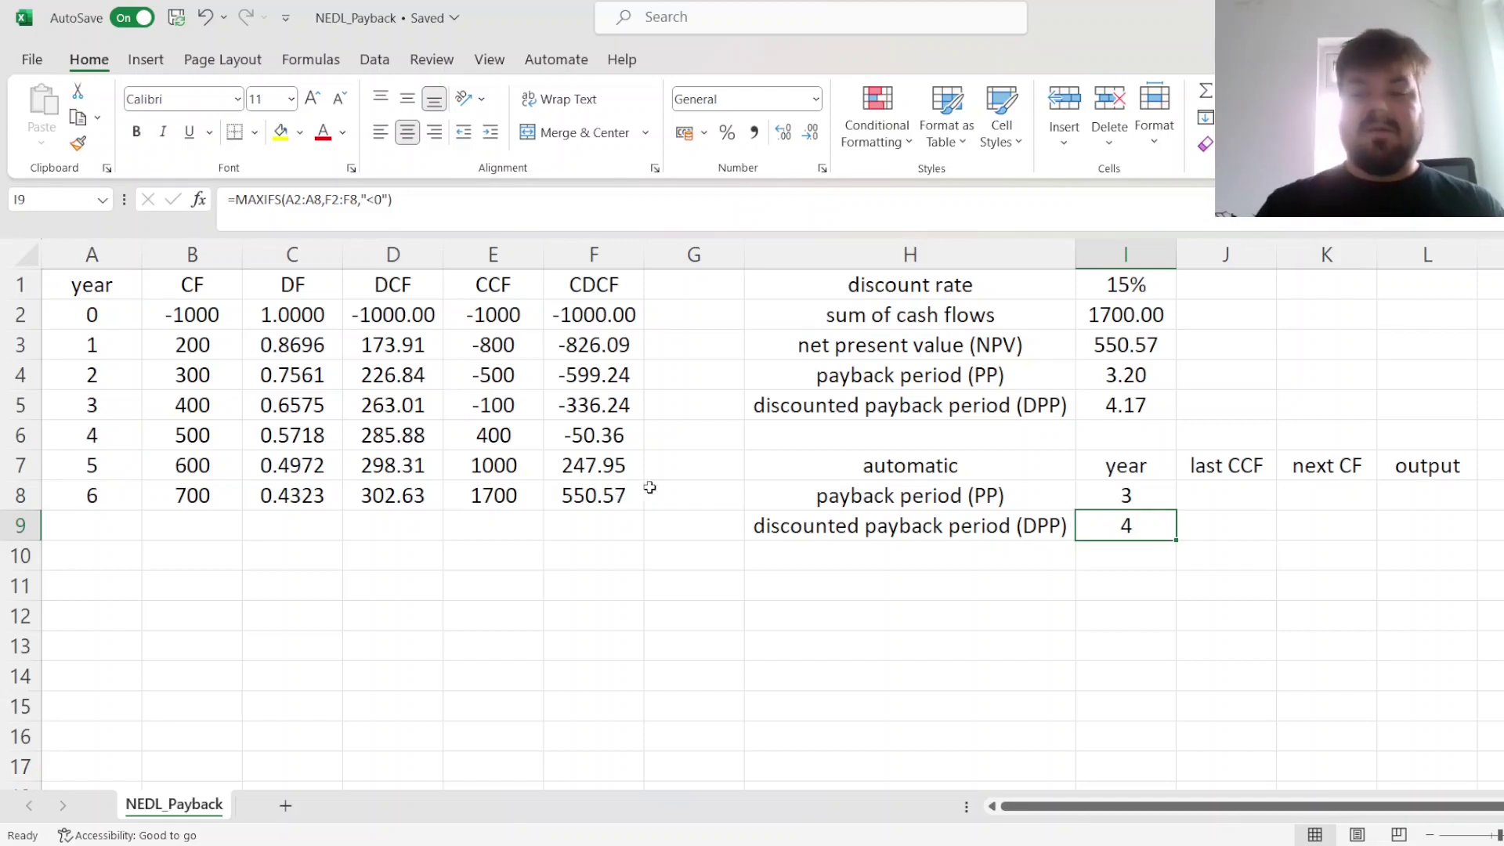
# Try a 5% discount rate in I1 and check how the discounted payback year in I9 responds
pyautogui.click(1104, 282)
pyautogui.write('5')
pyautogui.press('Return')
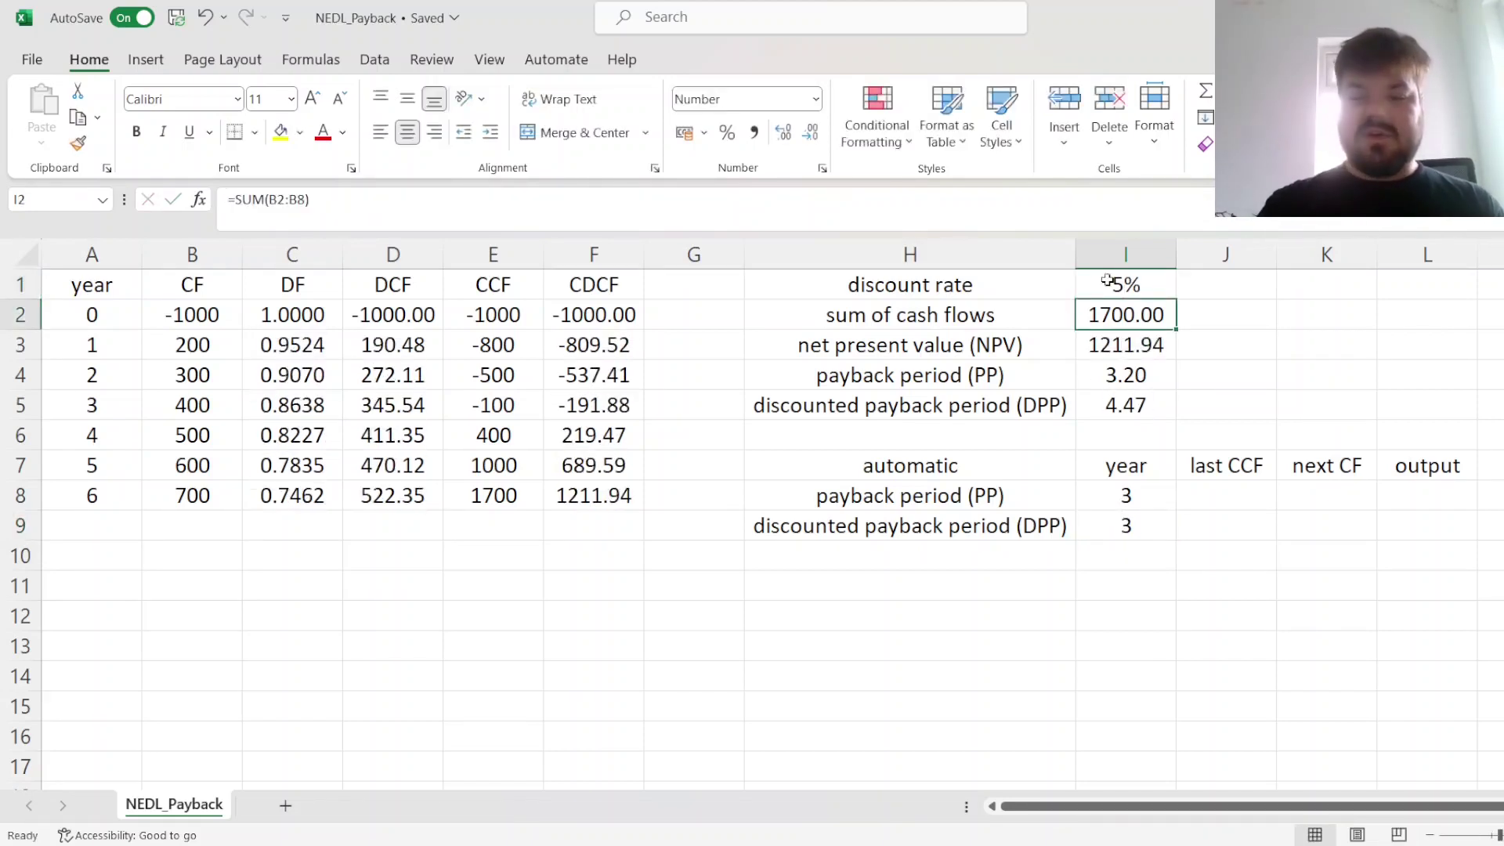
pyautogui.press('Up')
pyautogui.click(1126, 532)
# Try a 25% discount rate in I1 to test the automatic year in I9, and restore the rate to 15%
pyautogui.click(1141, 282)
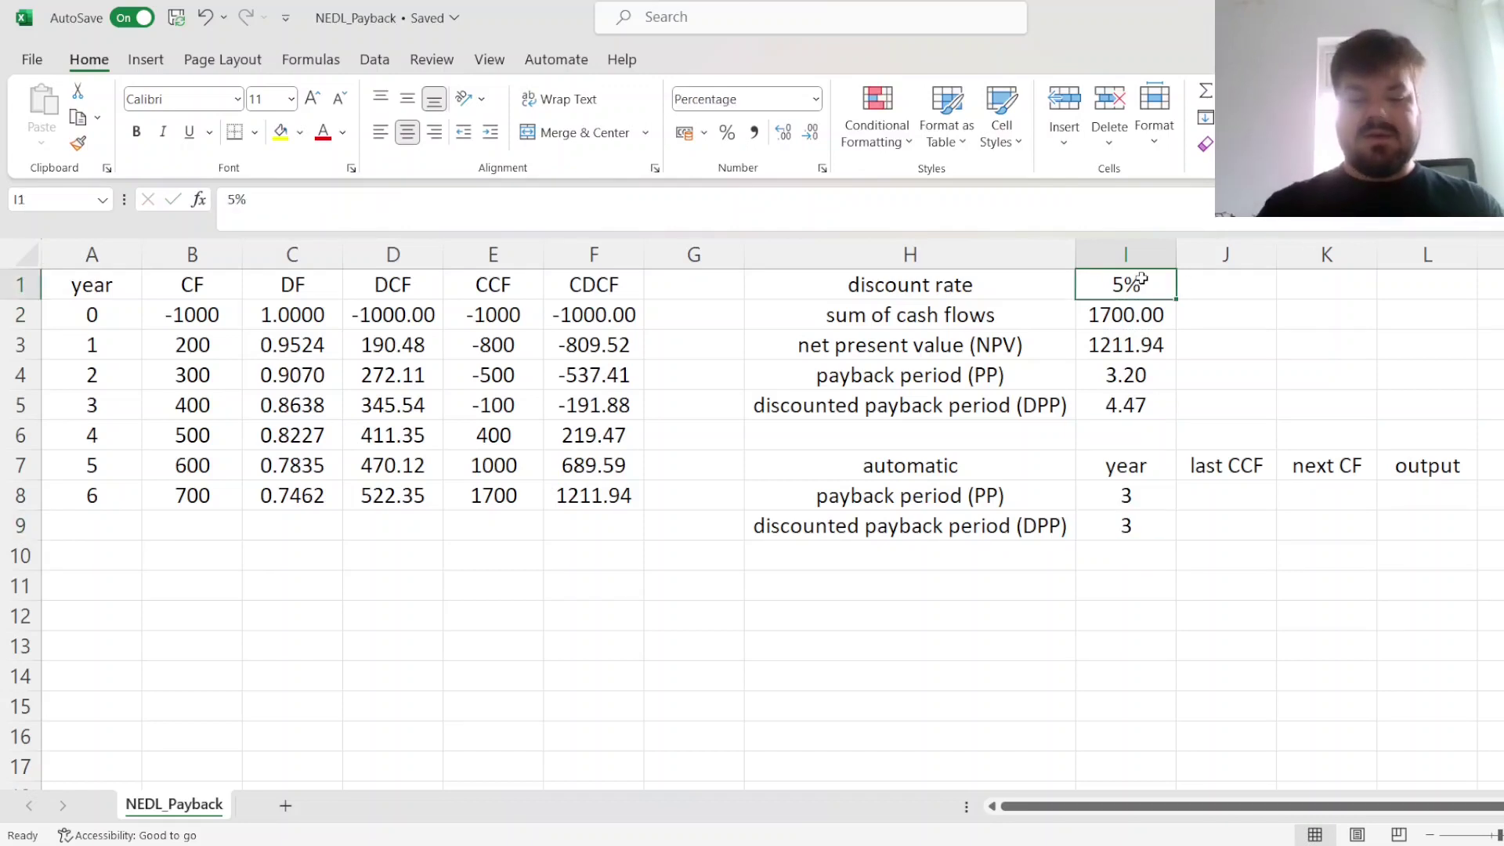
pyautogui.write('25')
pyautogui.press('Return')
pyautogui.press('Up')
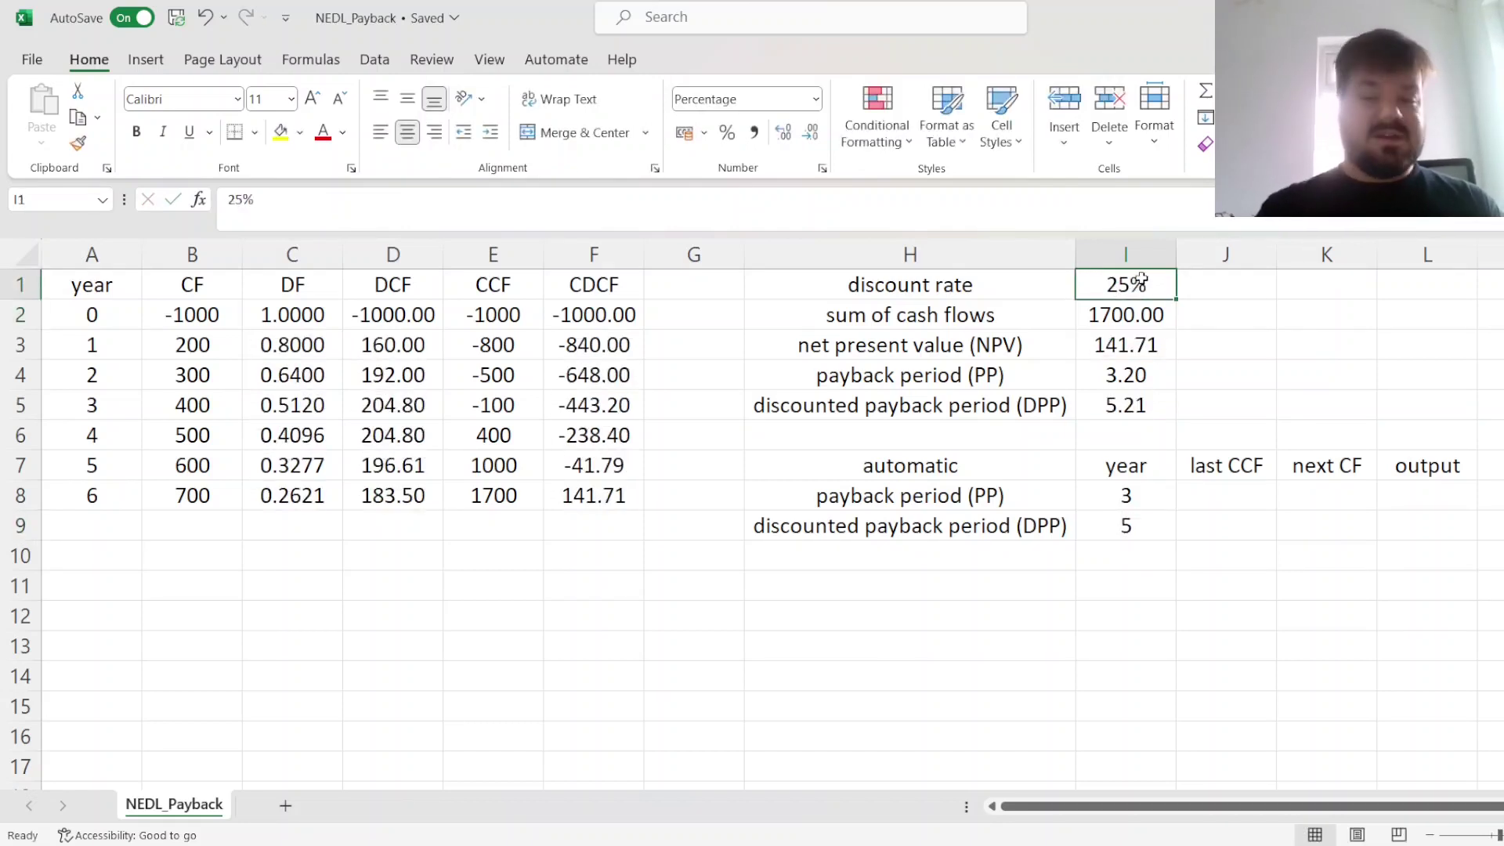
pyautogui.hotkey('ctrl', 'z')
pyautogui.write('15')
pyautogui.press('Return')
pyautogui.press('Up')
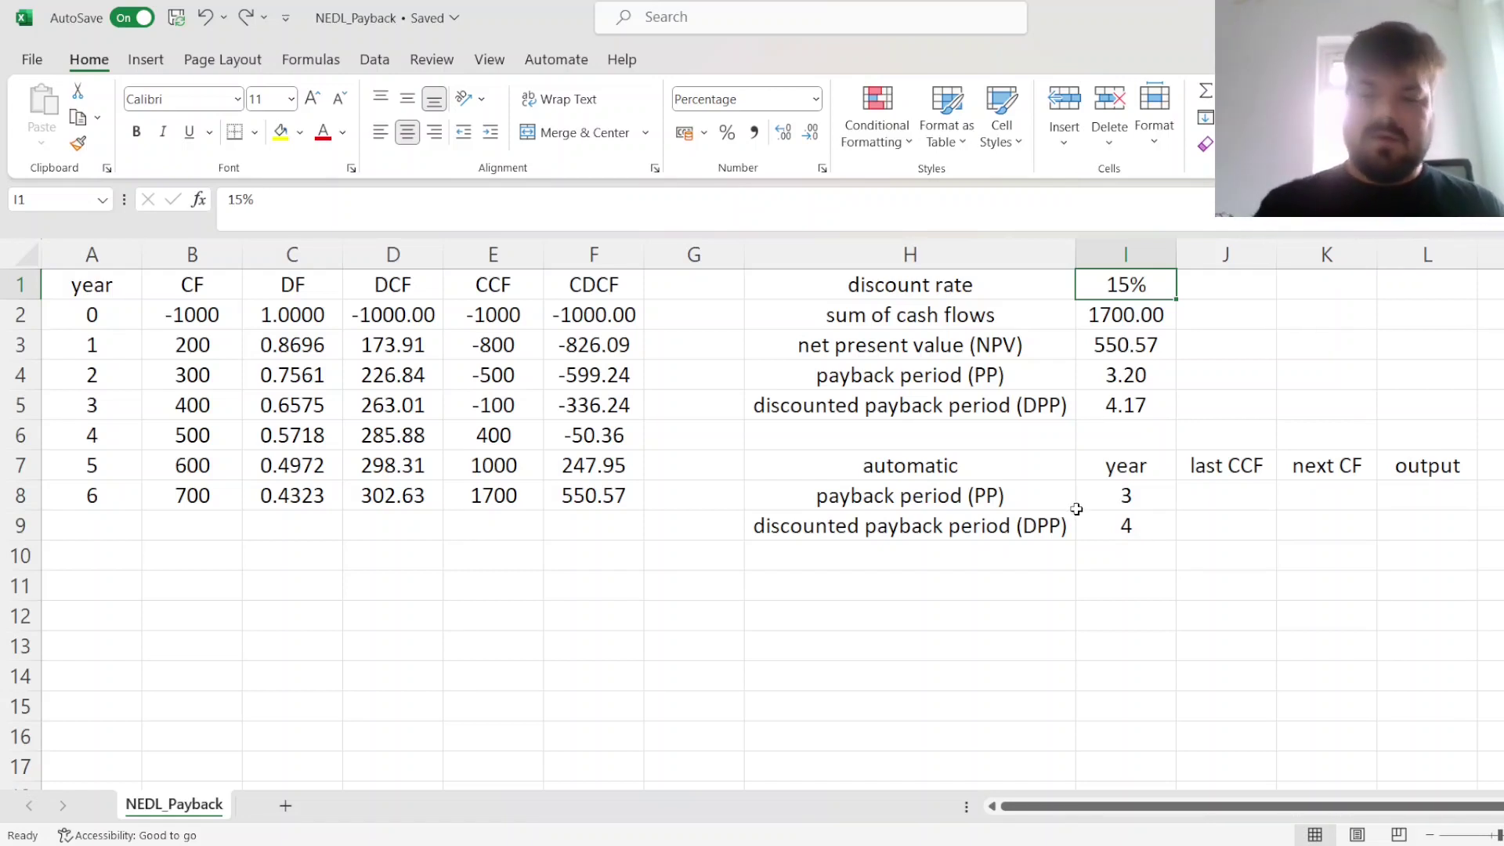
# Look up the last negative cumulative cash flow in J8 with the formula =VLOOKUP(I8,A2:F8,5,0)
pyautogui.click(1237, 505)
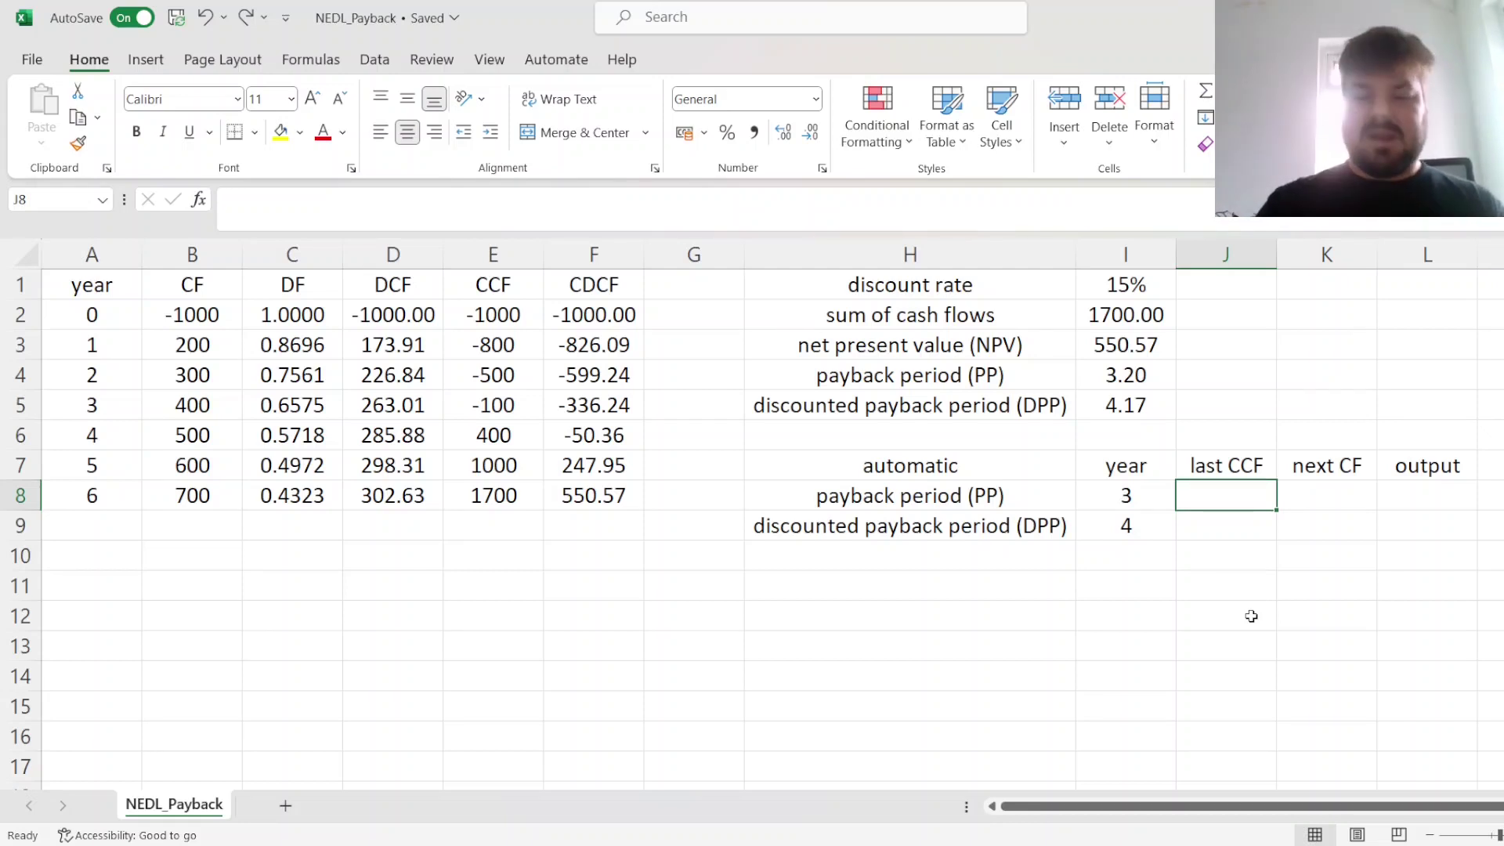
pyautogui.write('=VLOOKUP(')
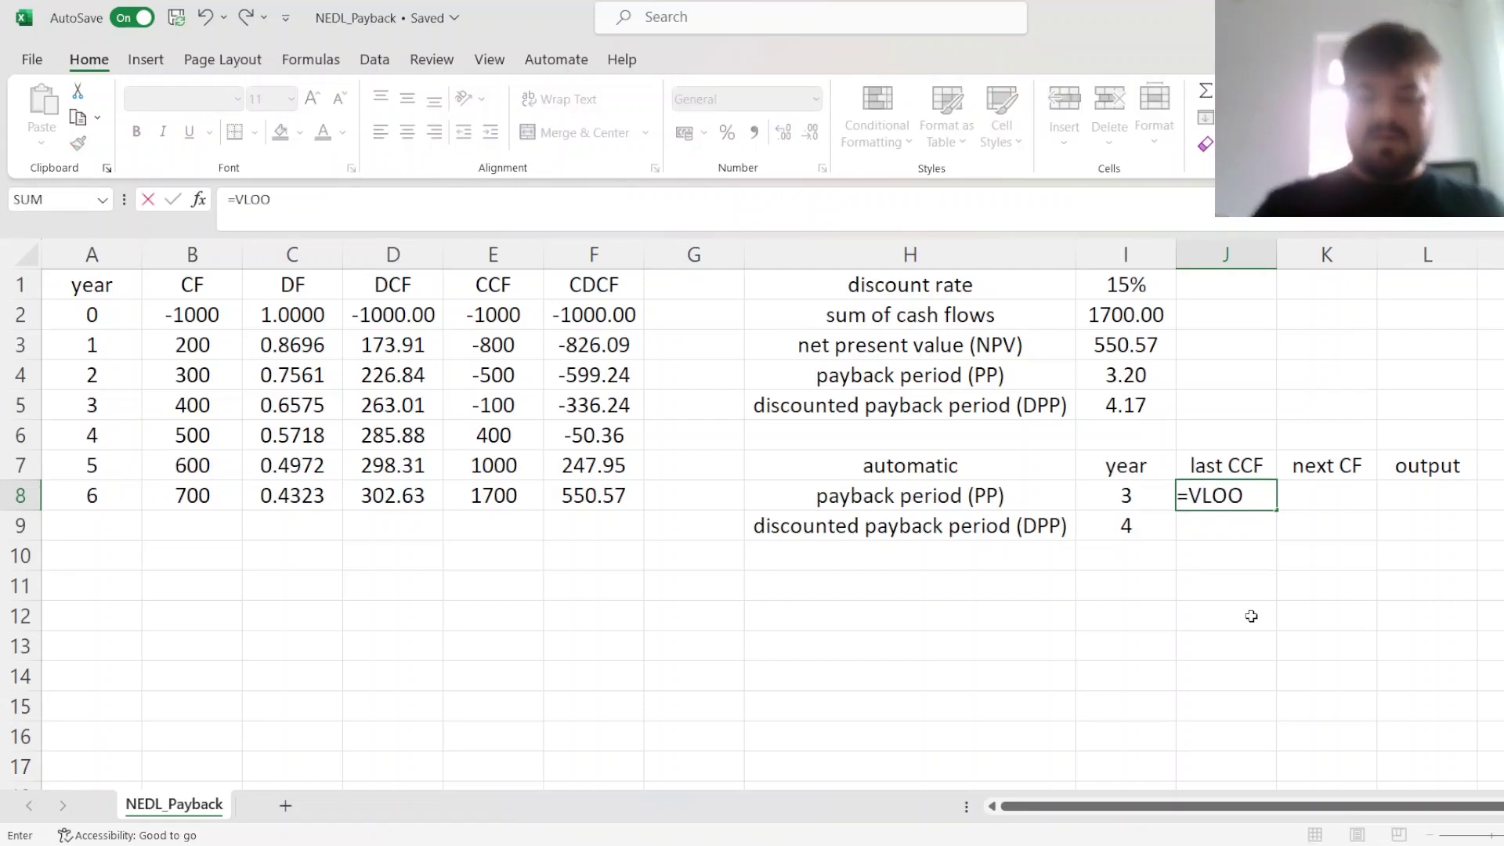
pyautogui.press('Left')
pyautogui.write(',')
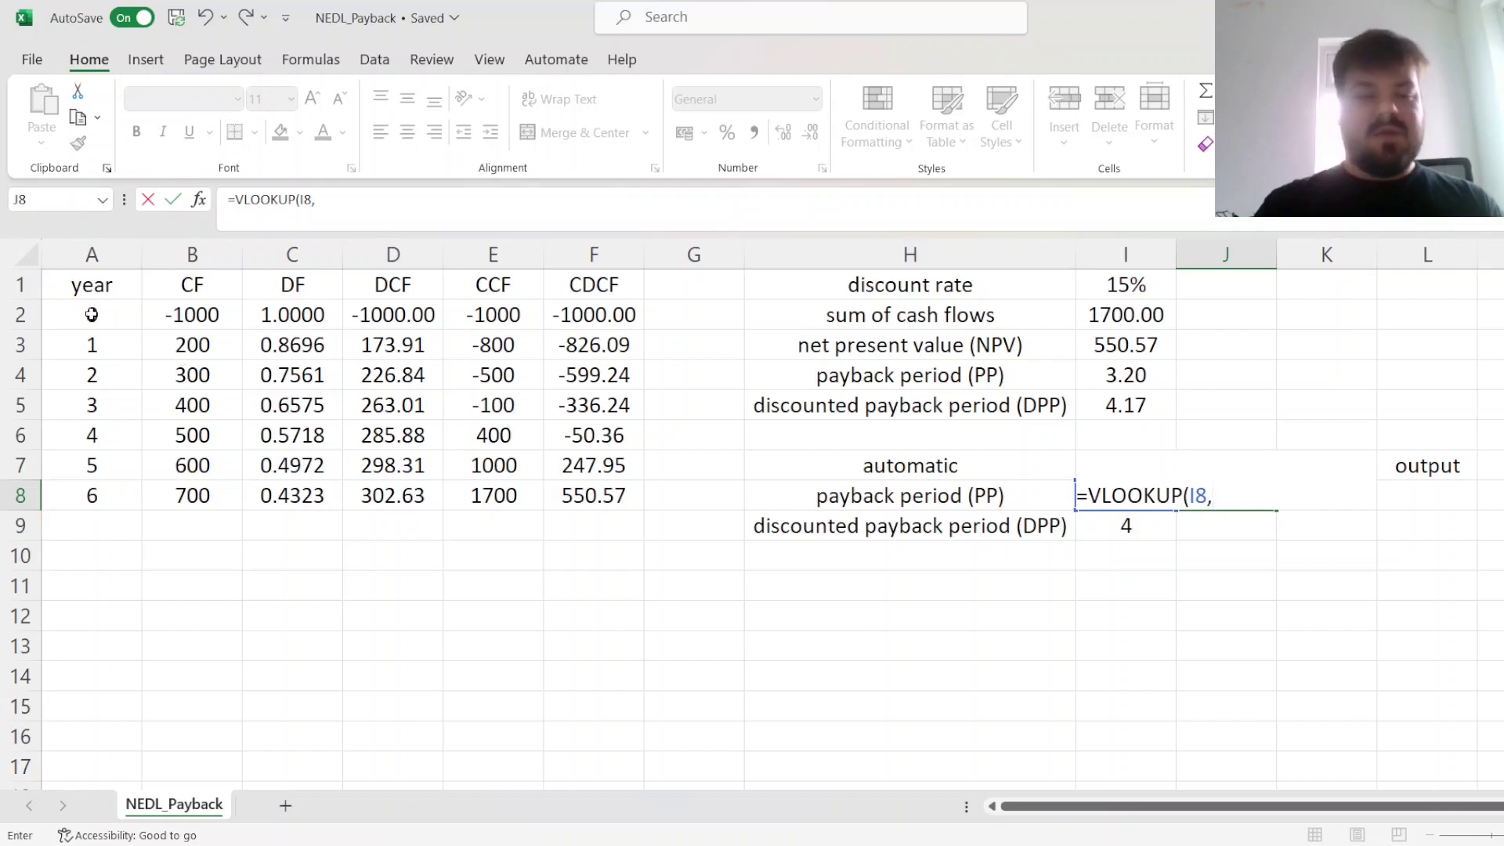
pyautogui.moveTo(92, 314); pyautogui.dragTo(571, 493)
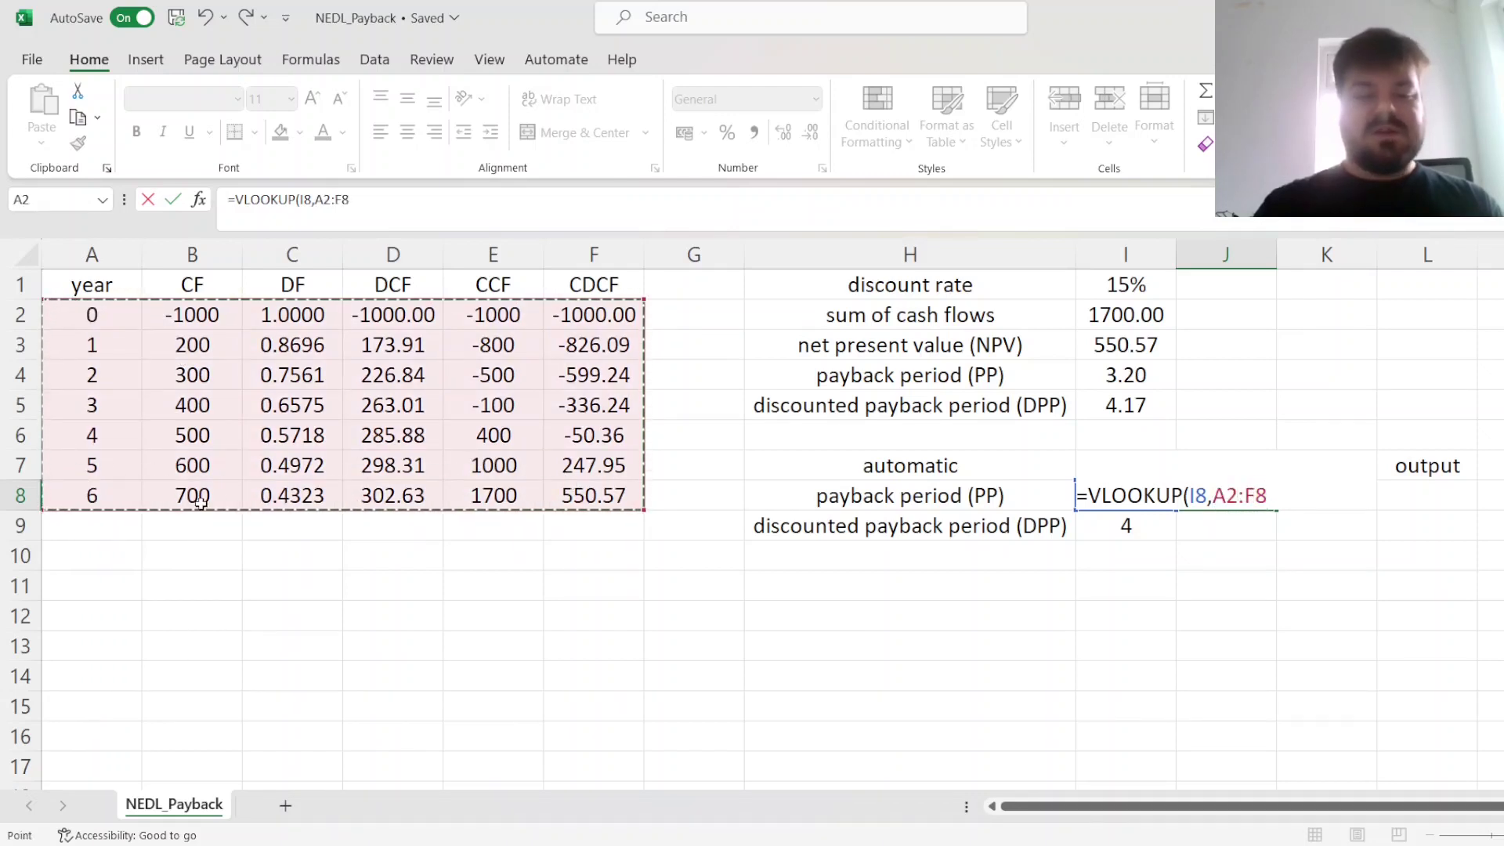
pyautogui.write(',')
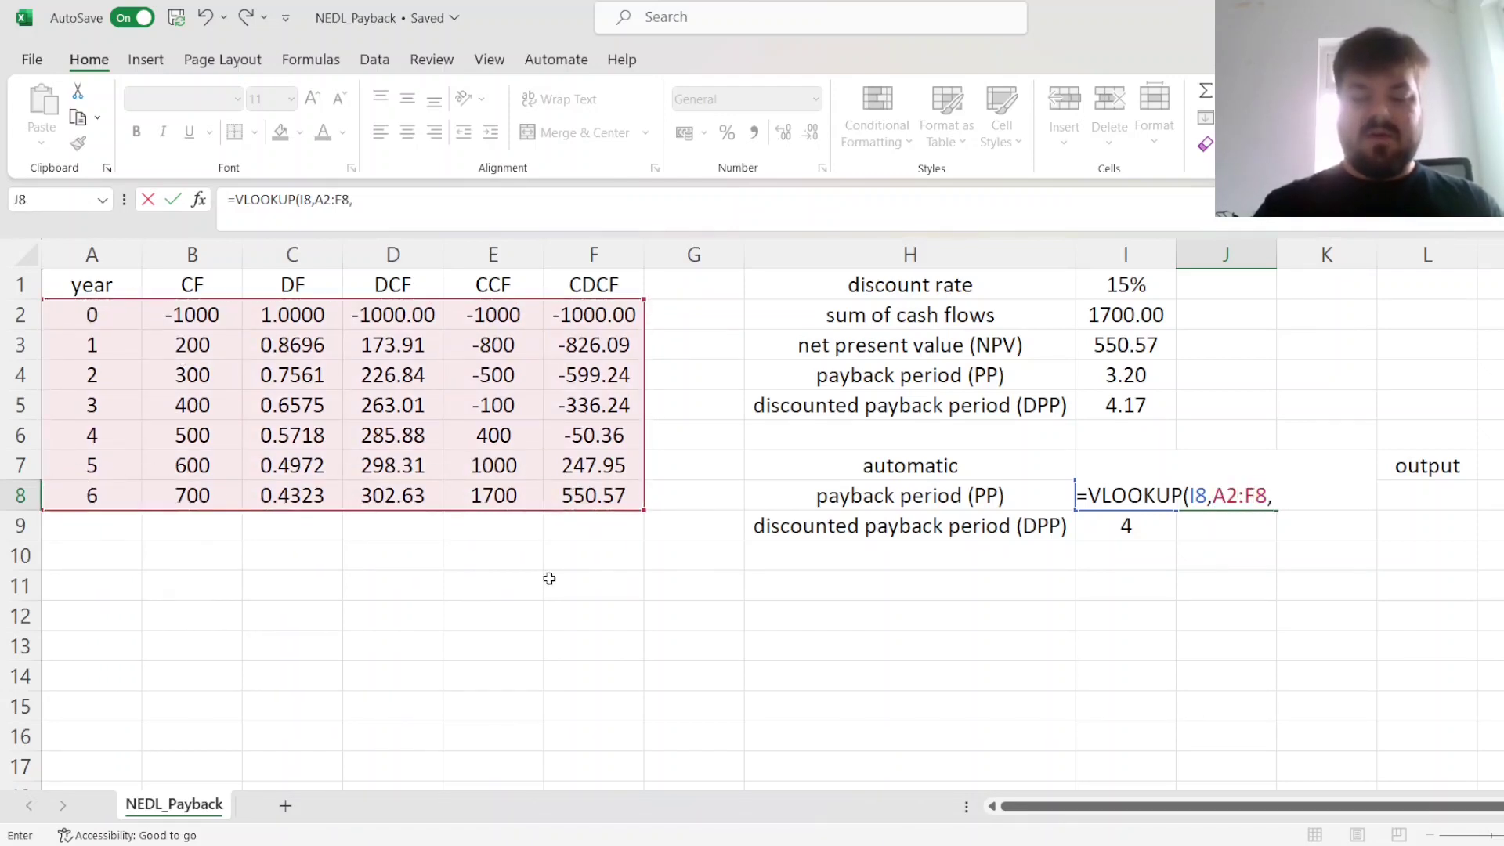
pyautogui.write('5,0)')
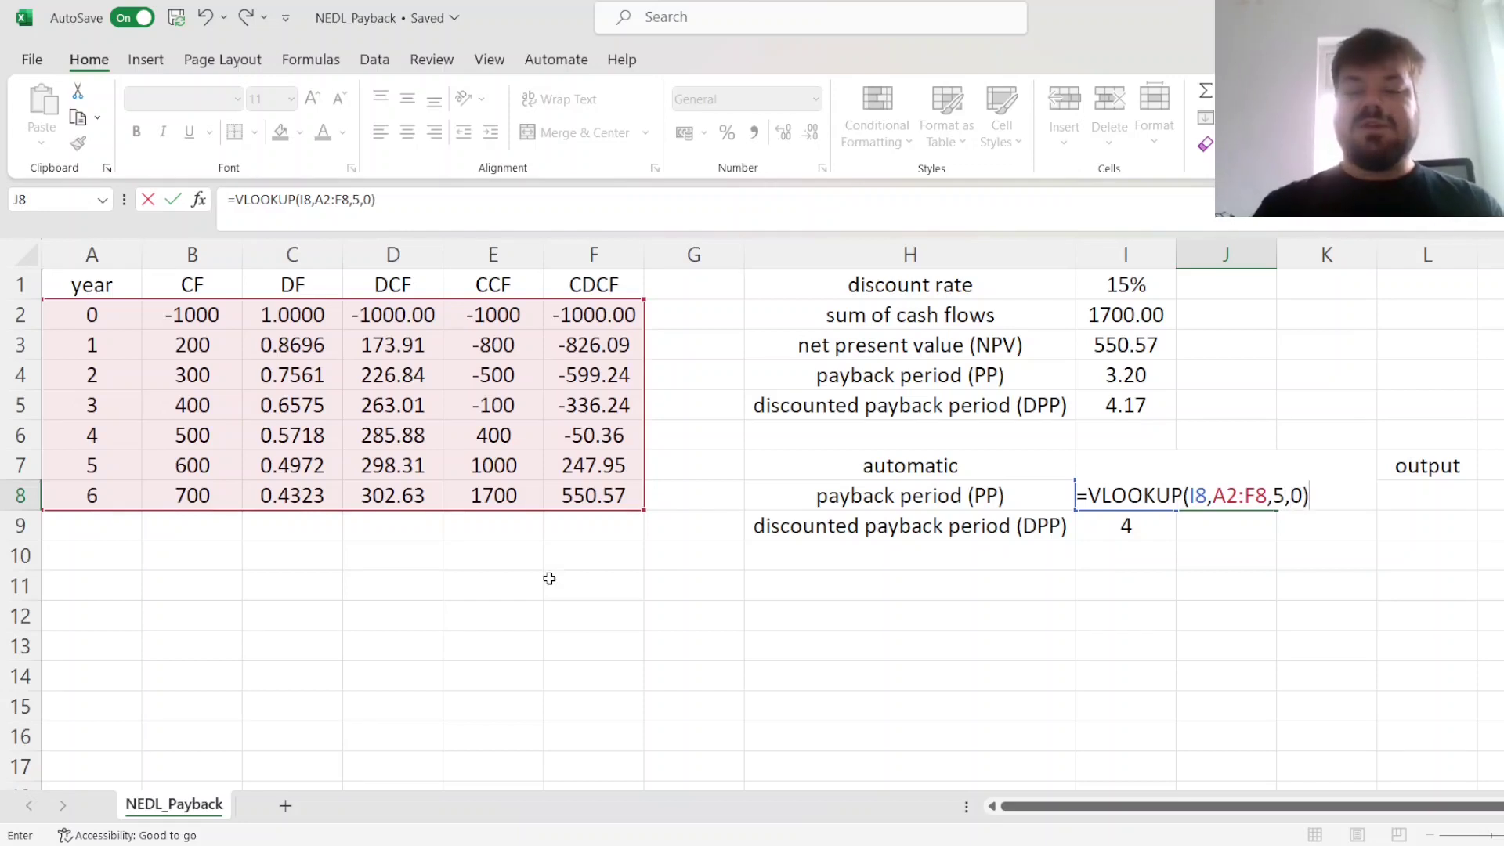
pyautogui.press('Return')
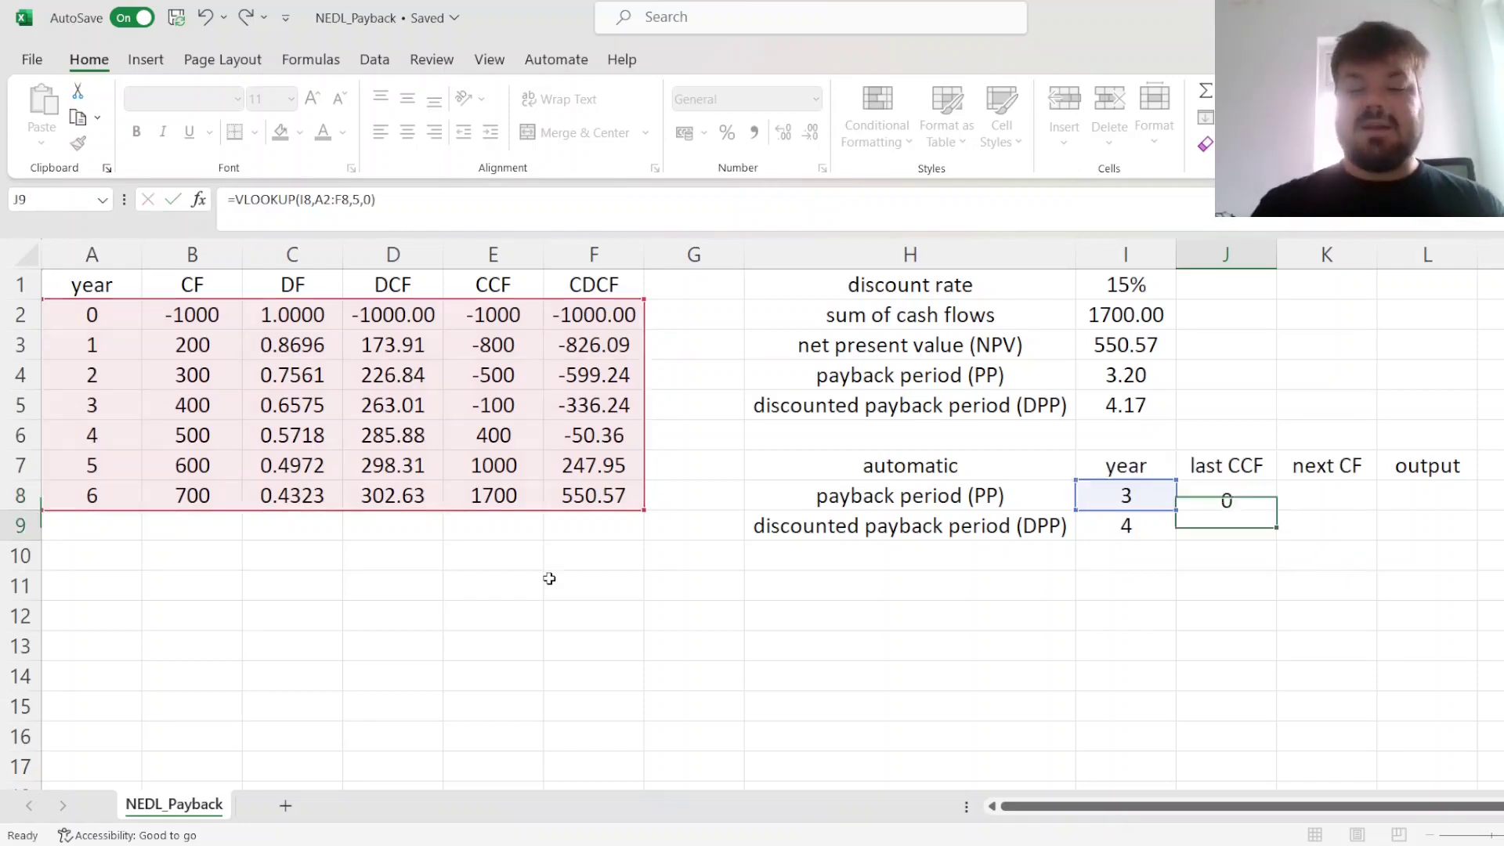
# Look up the last negative cumulative discounted cash flow in J9 with the formula =VLOOKUP(I9,A2:F8,6,0)
pyautogui.write('=VLOOKUP(I9,')
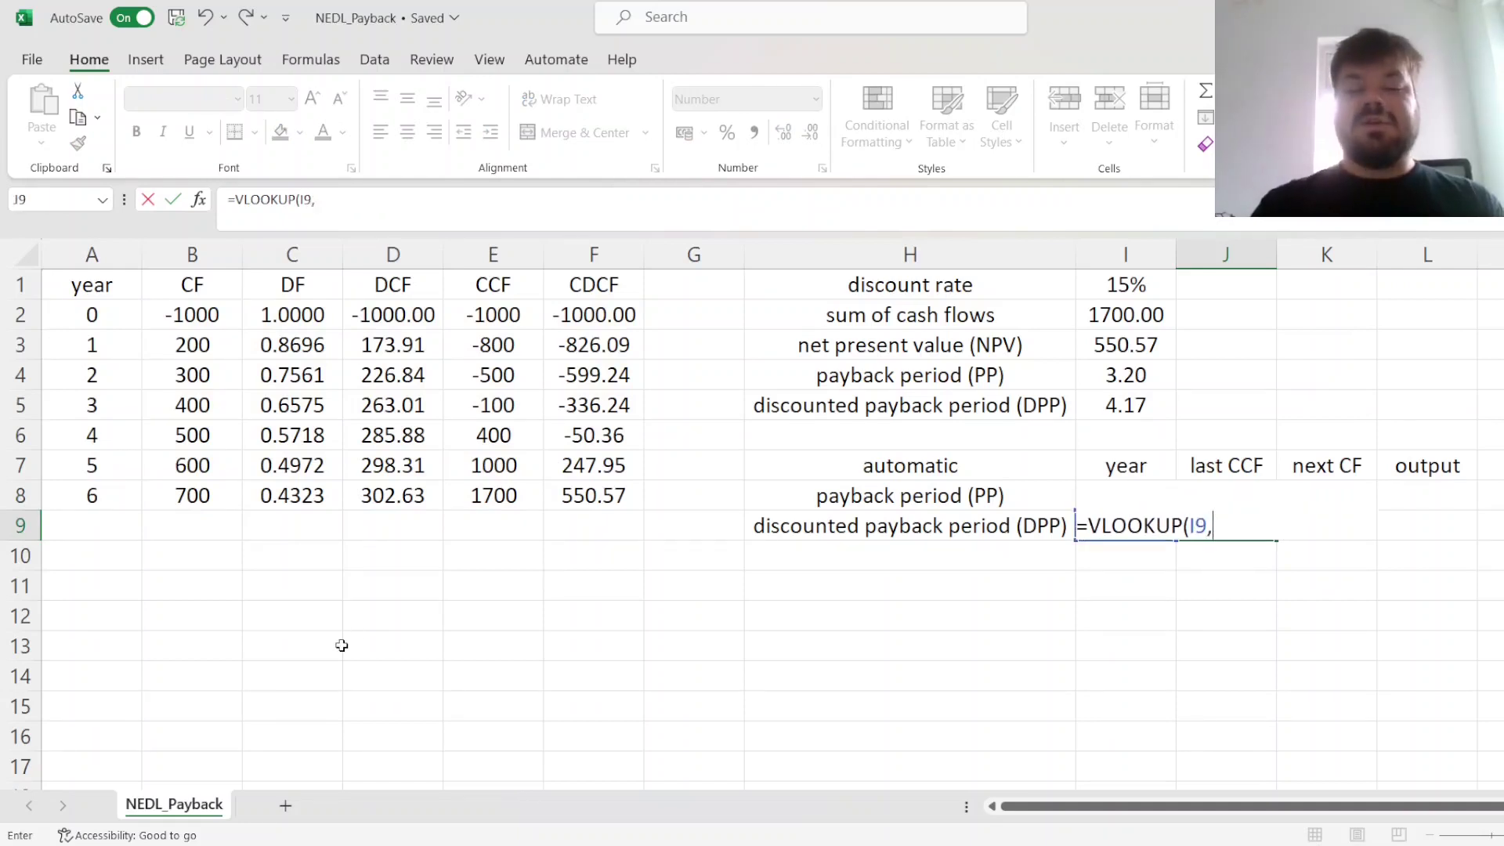
pyautogui.moveTo(84, 316); pyautogui.dragTo(552, 498)
pyautogui.write(',')
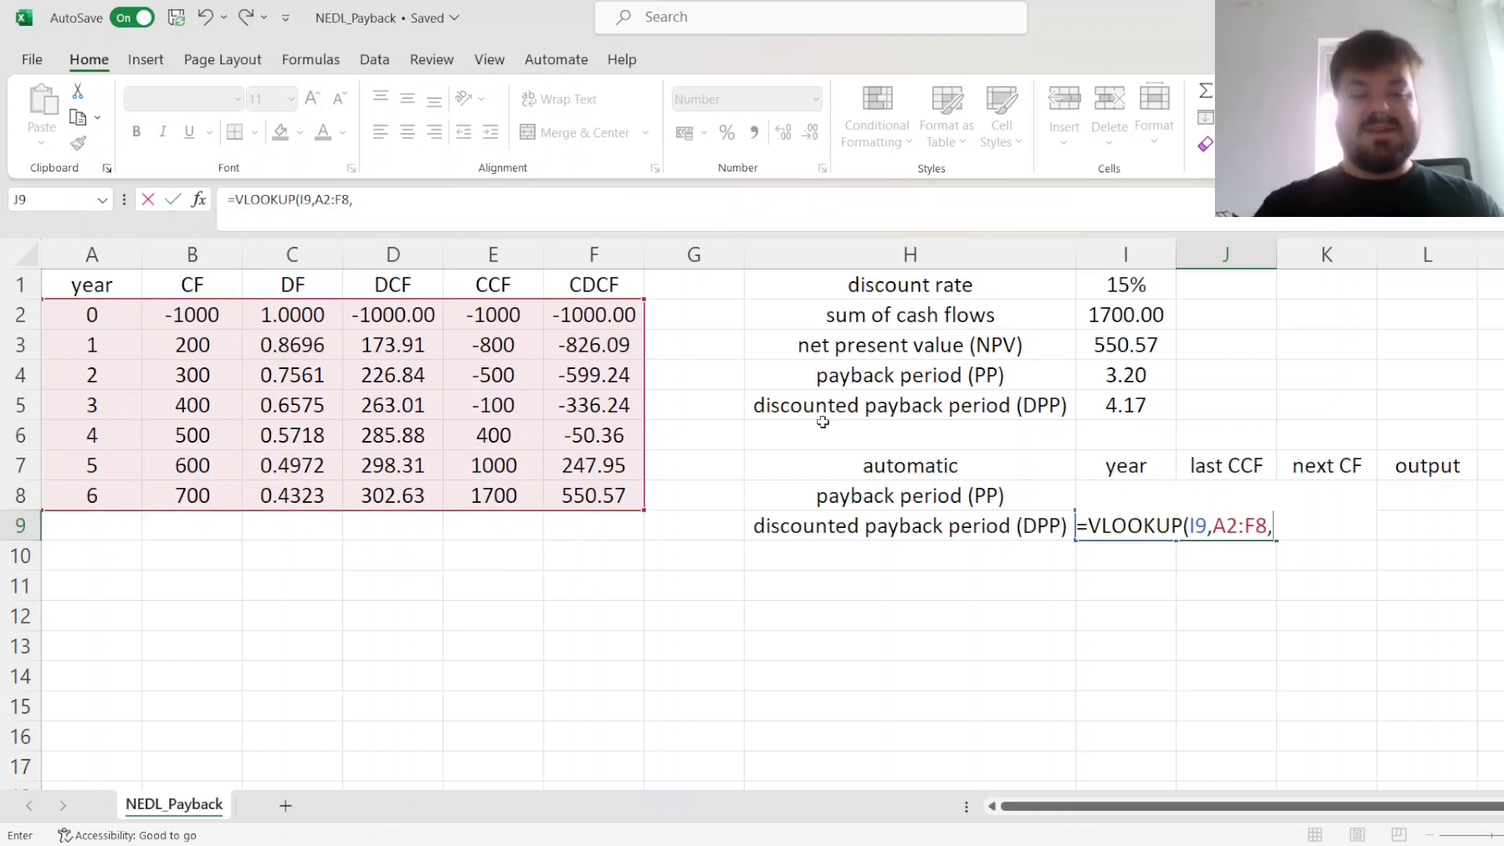
pyautogui.write('6,0)')
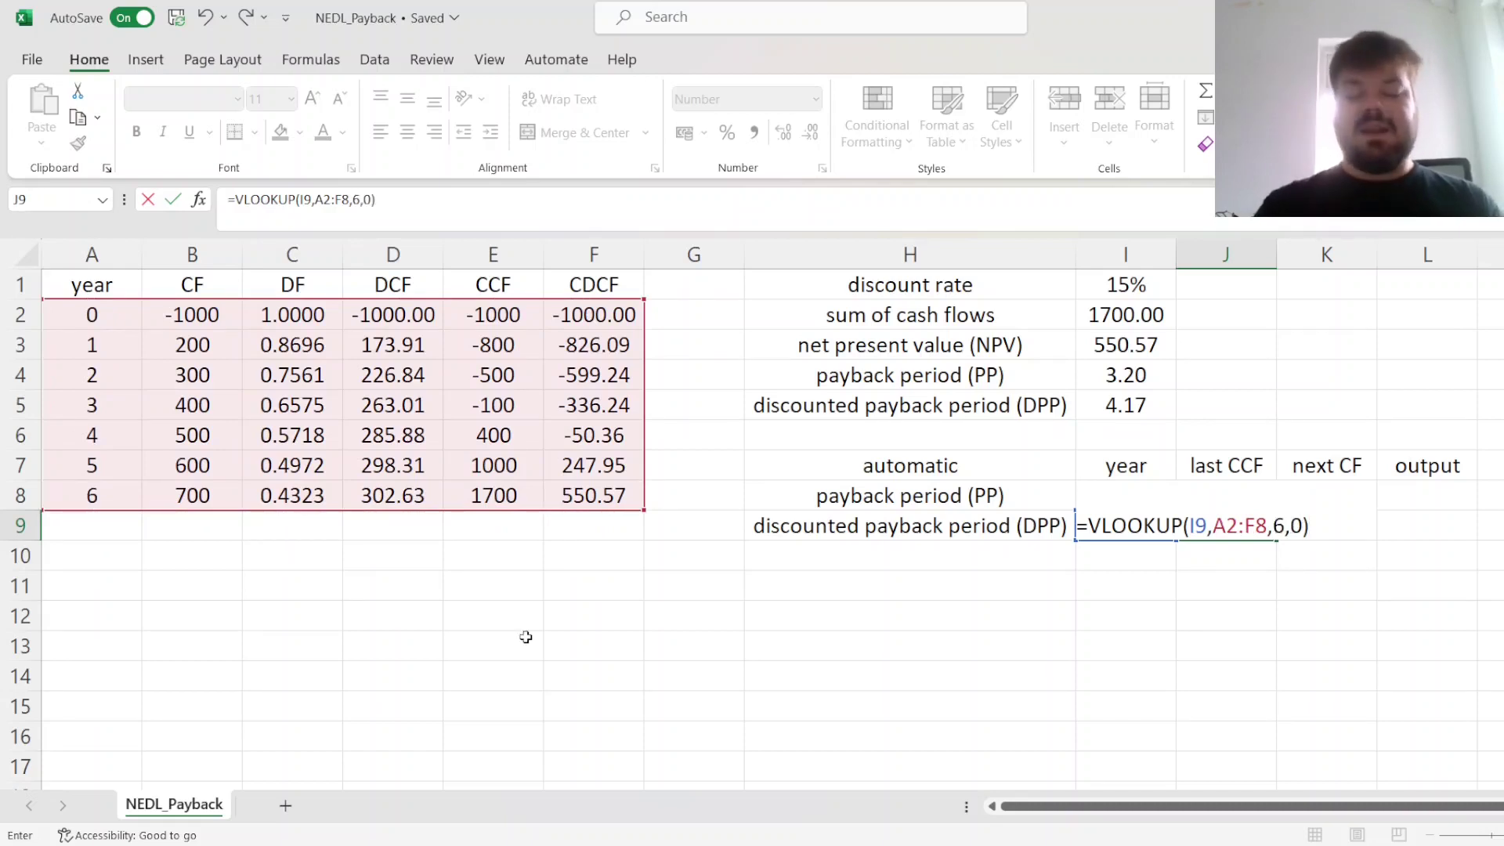
pyautogui.press('Return')
# Look up the following year's cash flow in K8 with the formula =VLOOKUP(I8+1,A2:F8,2,0)
pyautogui.press('Up')
pyautogui.press('Right')
pyautogui.press('Up')
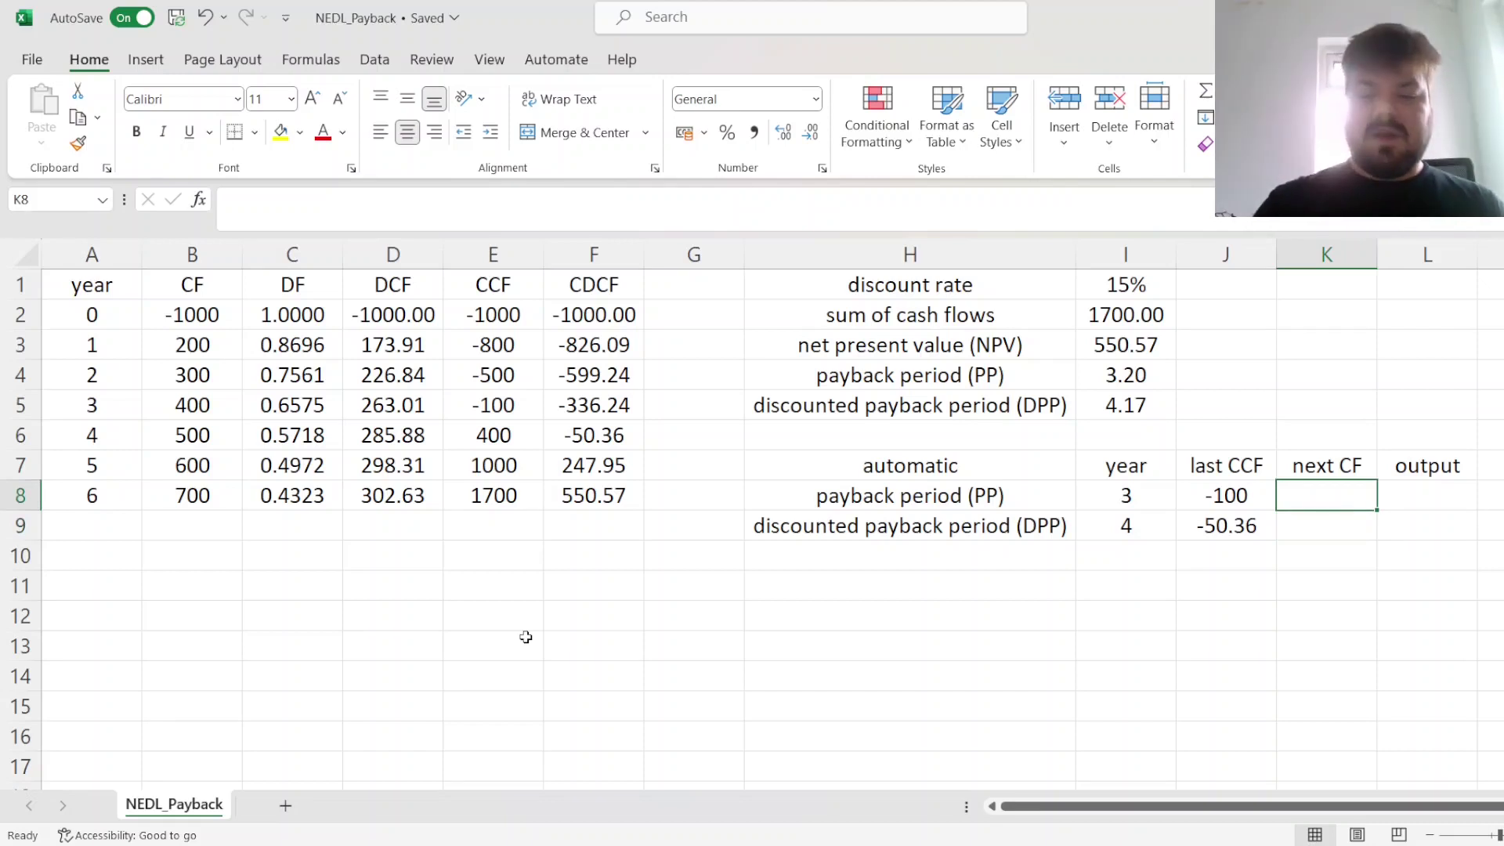
pyautogui.write('=VLOOKUP(')
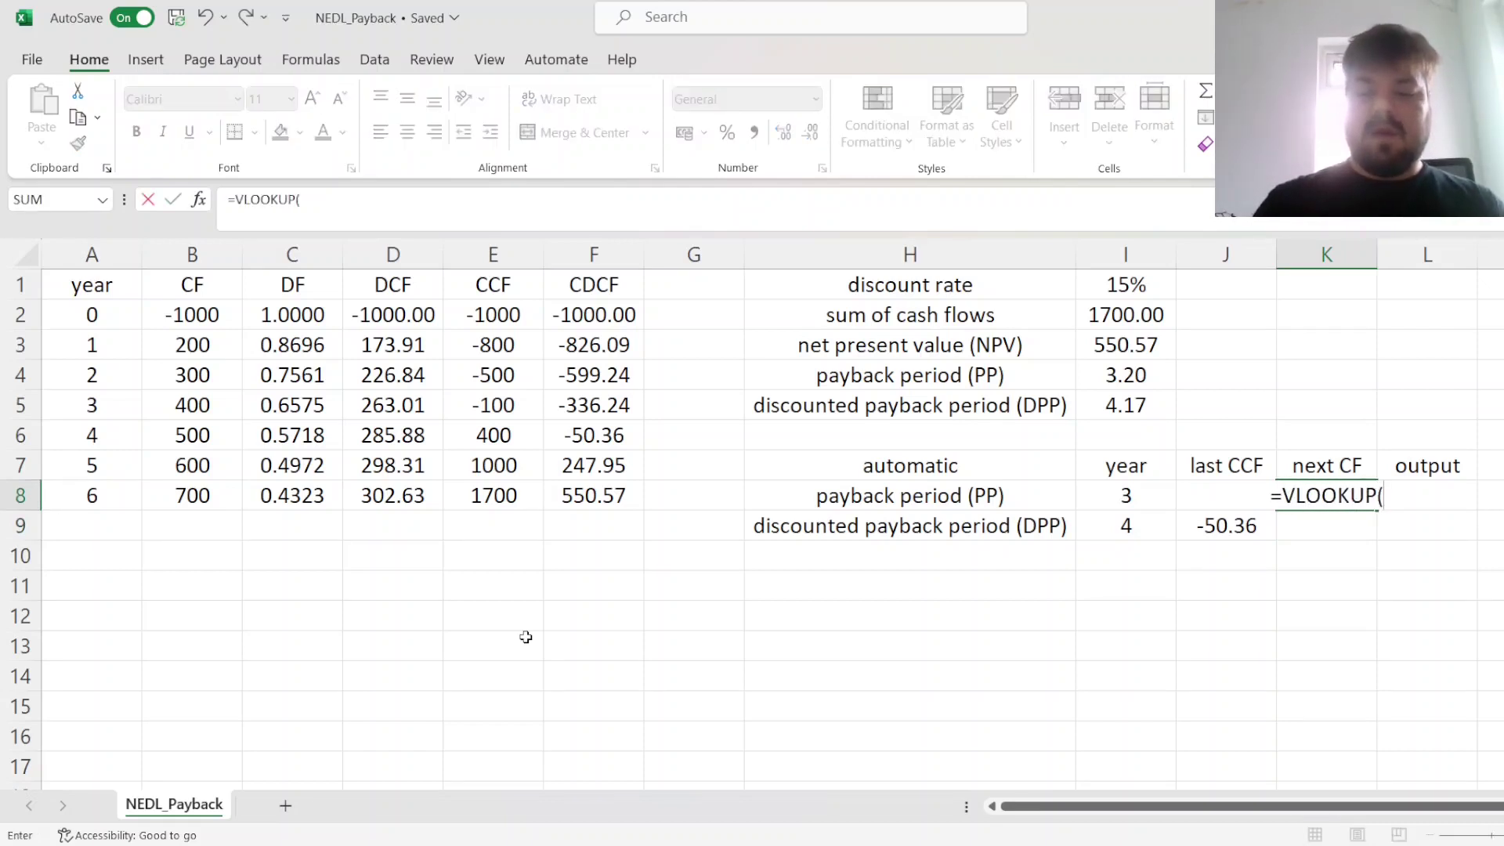
pyautogui.press('Left')
pyautogui.press('Left')
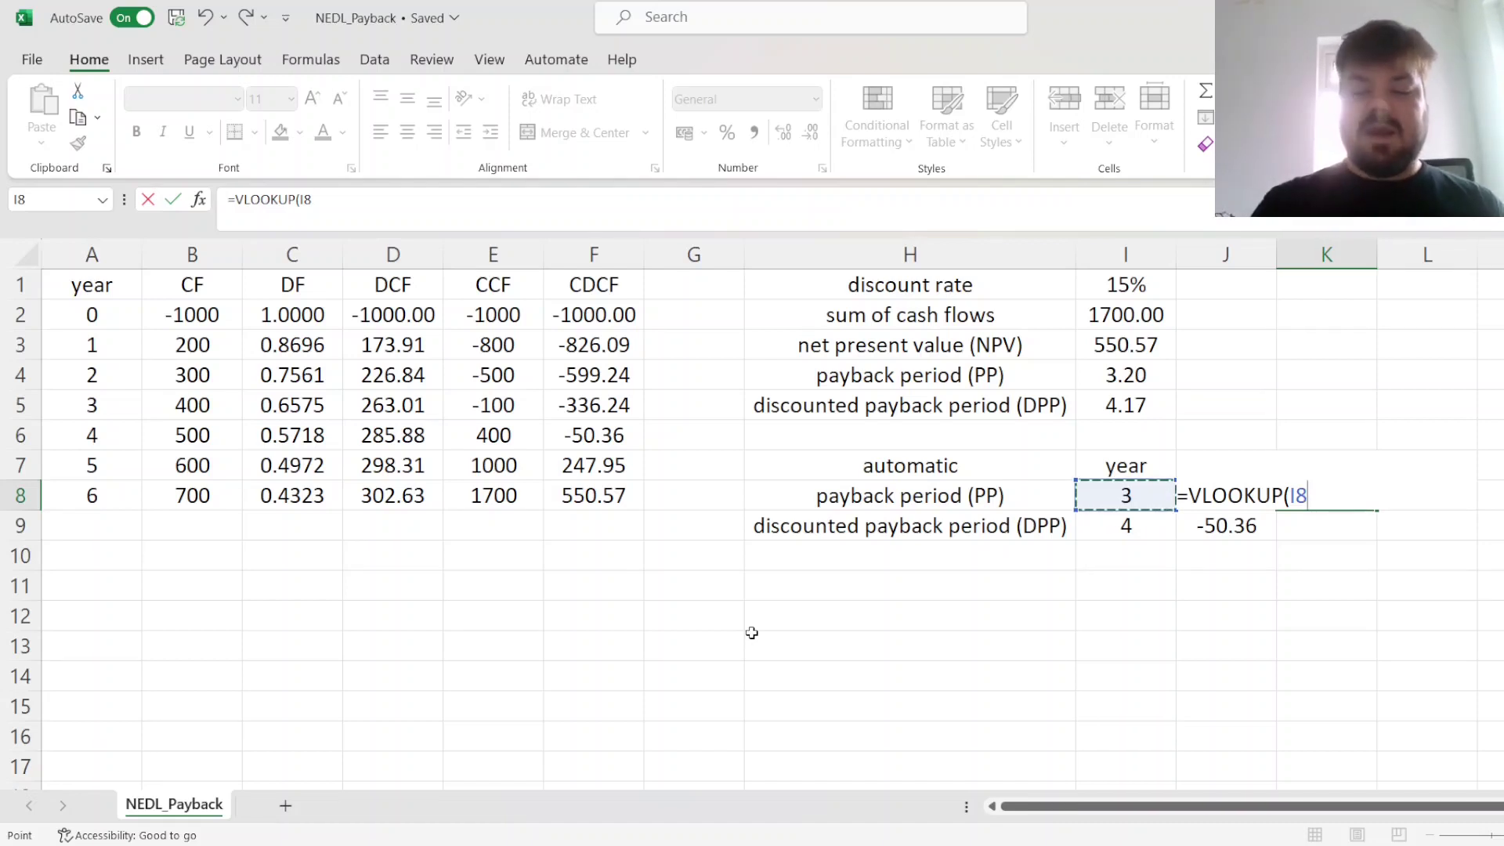
pyautogui.write('+1,')
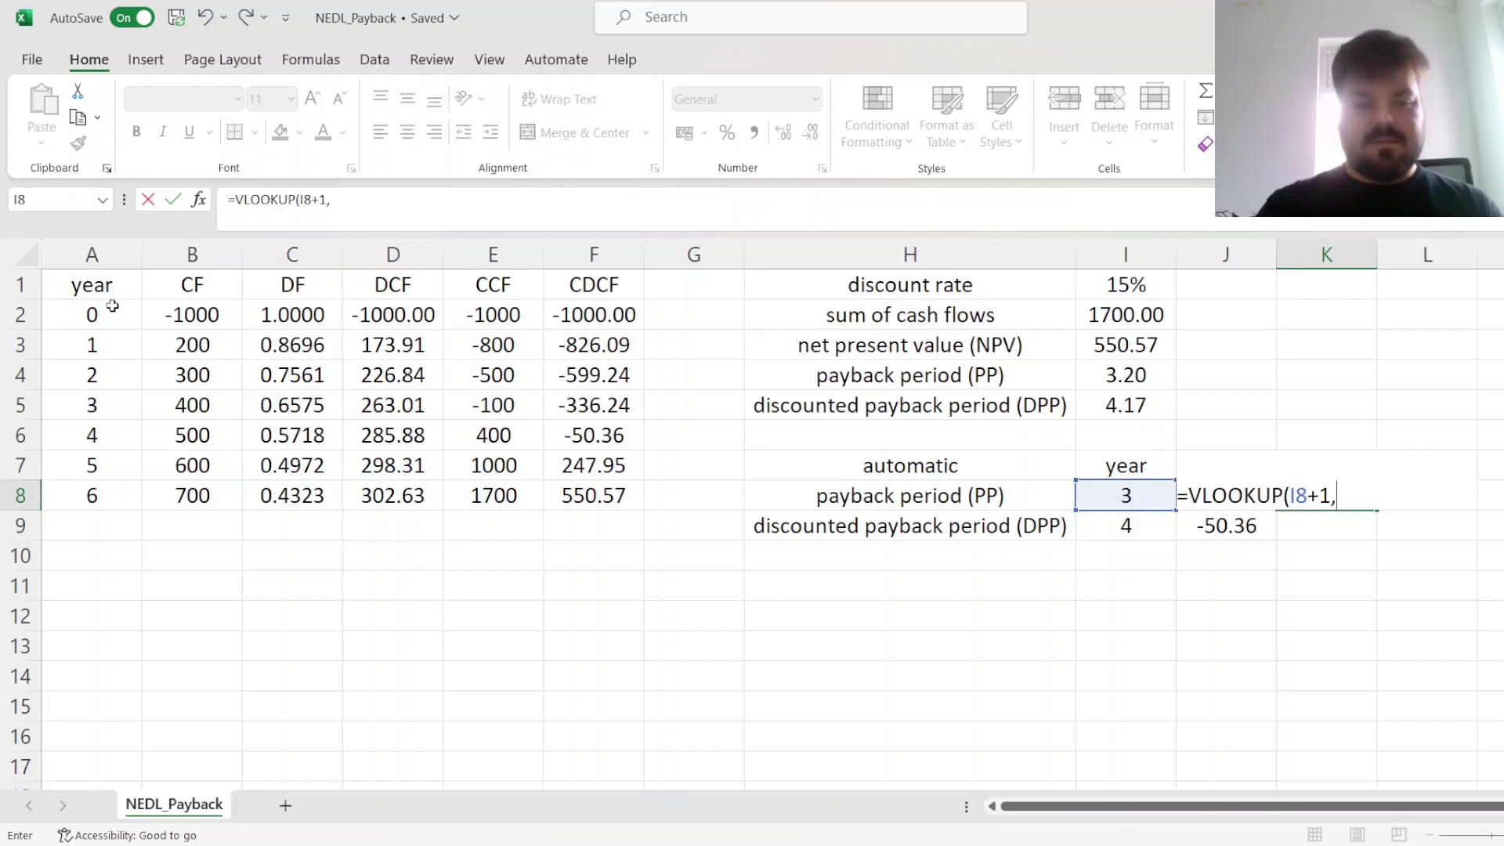
pyautogui.moveTo(112, 306); pyautogui.dragTo(616, 496)
pyautogui.write(',')
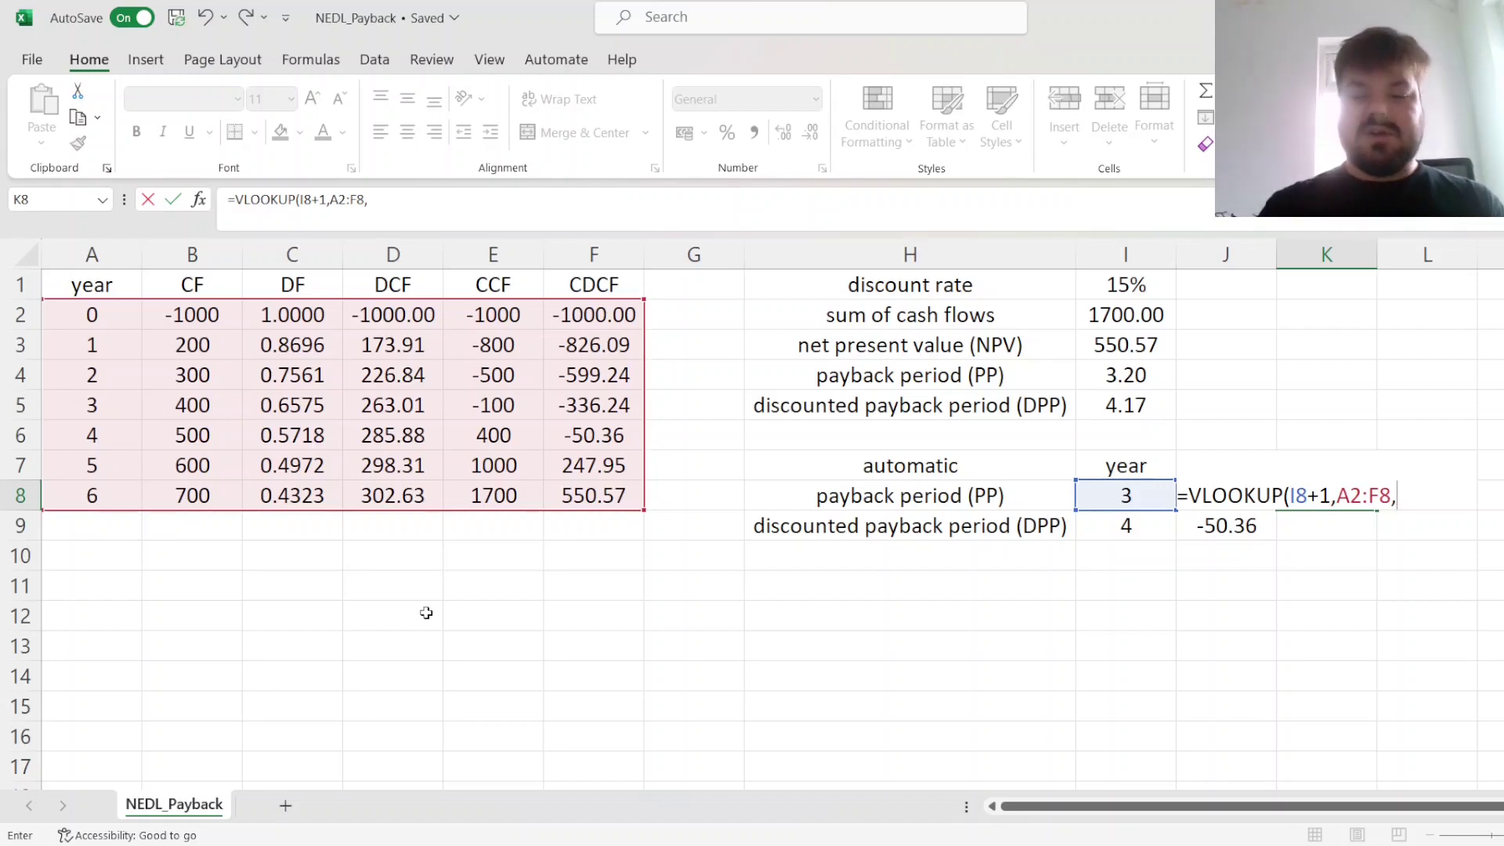
pyautogui.write('2,0)')
pyautogui.press('Return')
# Look up the following year's discounted cash flow in K9 with the formula =VLOOKUP(I9+1,A2:F8,4,0)
pyautogui.write('=VL')
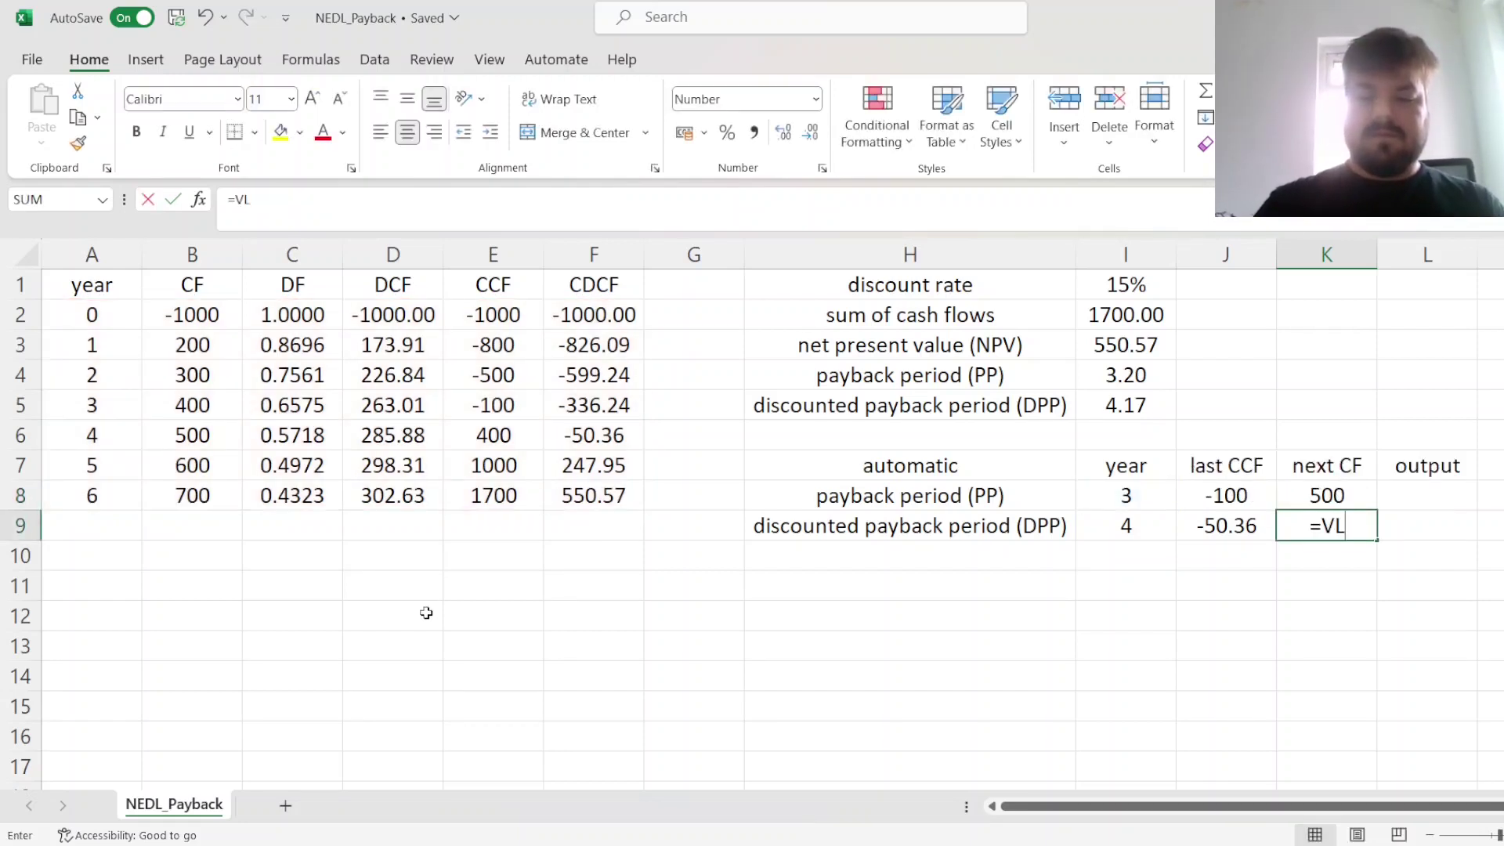
pyautogui.write('OOKUP(')
pyautogui.press('Left')
pyautogui.press('Left')
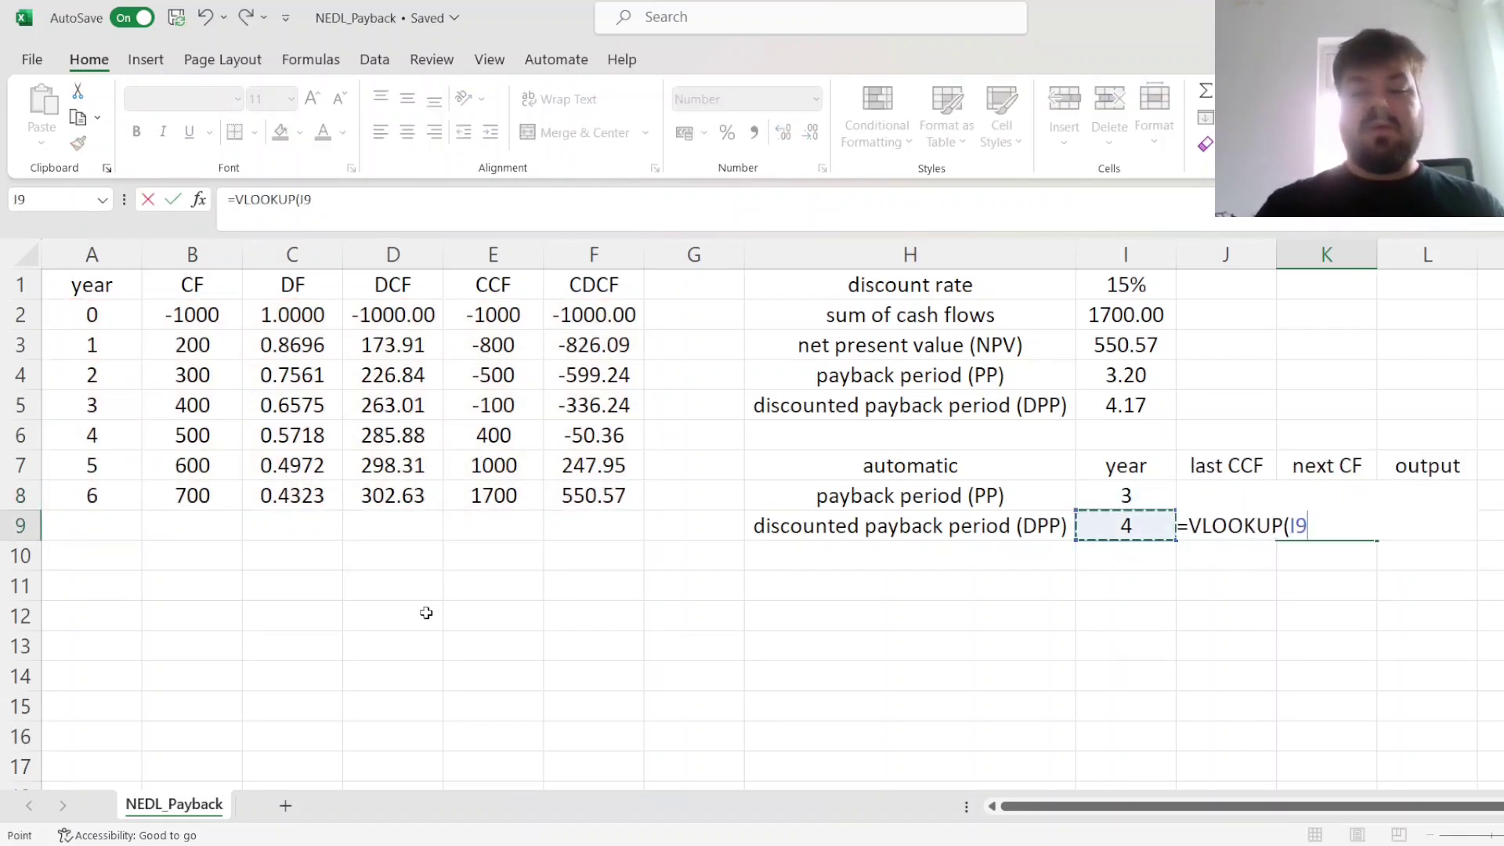
pyautogui.write('+1,')
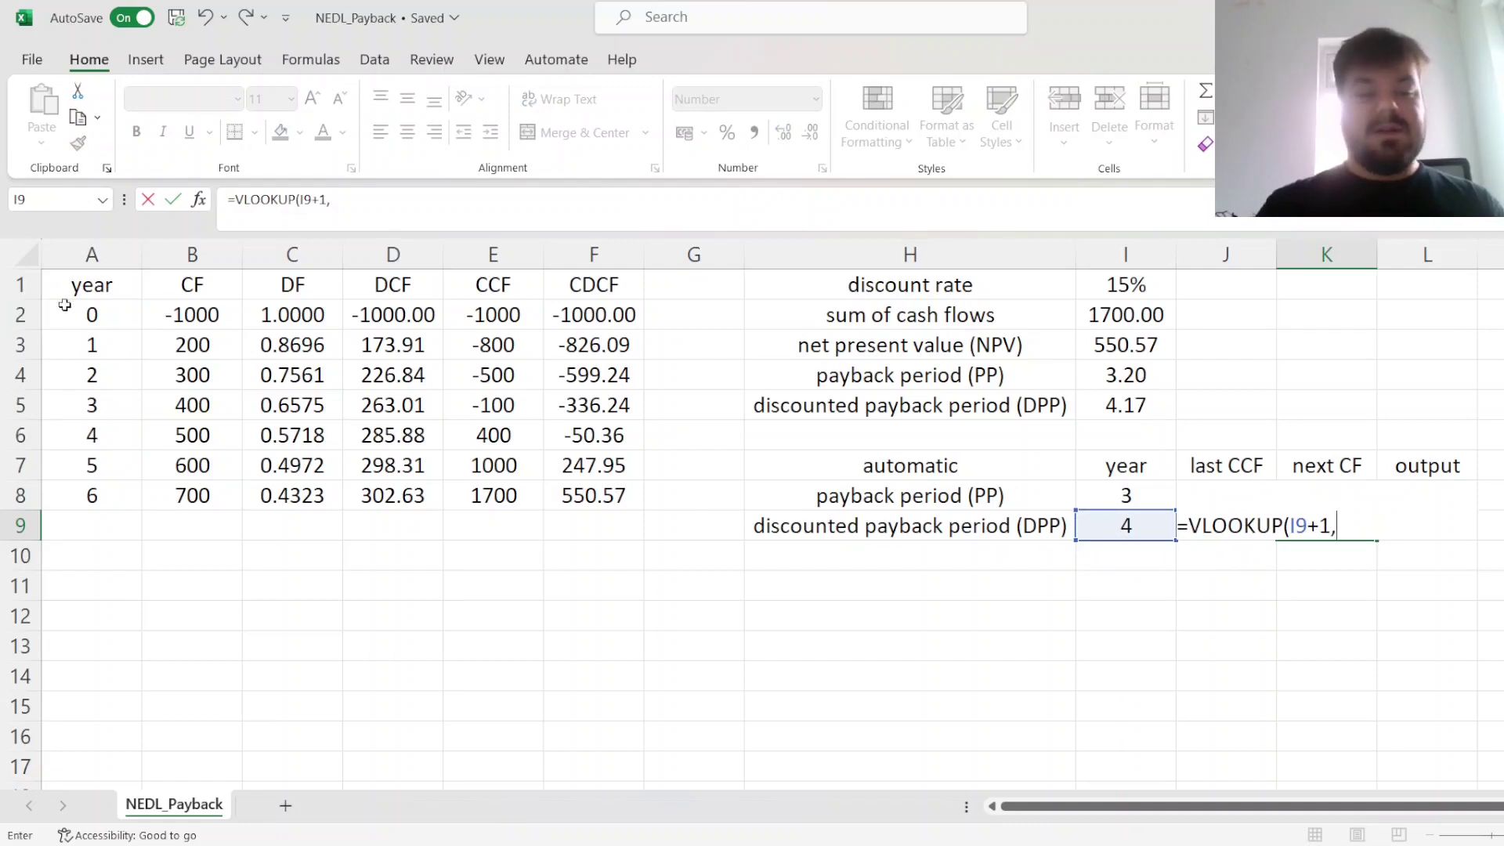
pyautogui.moveTo(64, 304); pyautogui.dragTo(567, 489)
pyautogui.write(',4,')
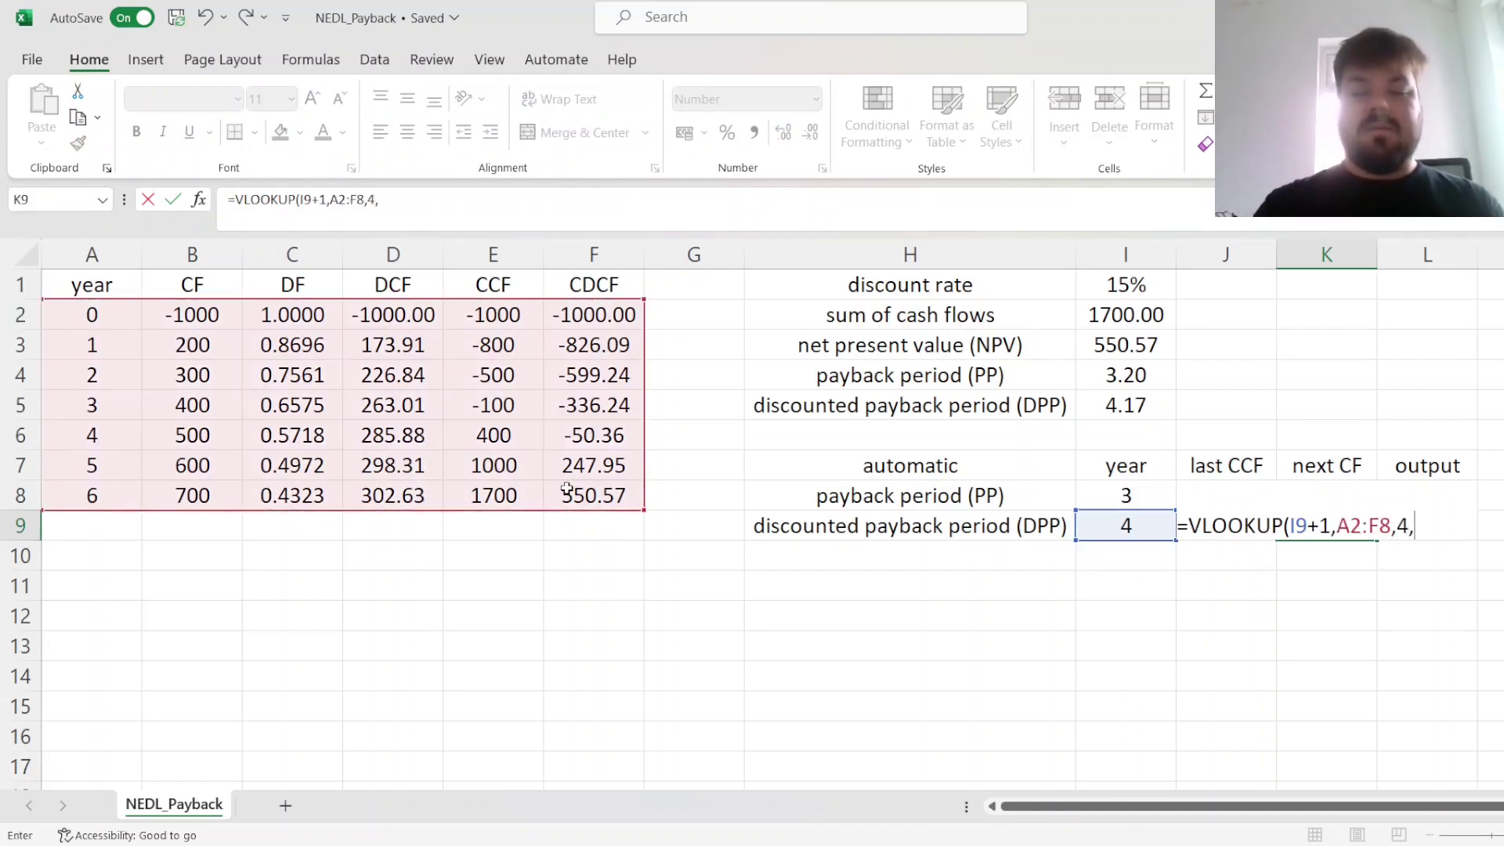
pyautogui.write('0)')
pyautogui.press('Tab')
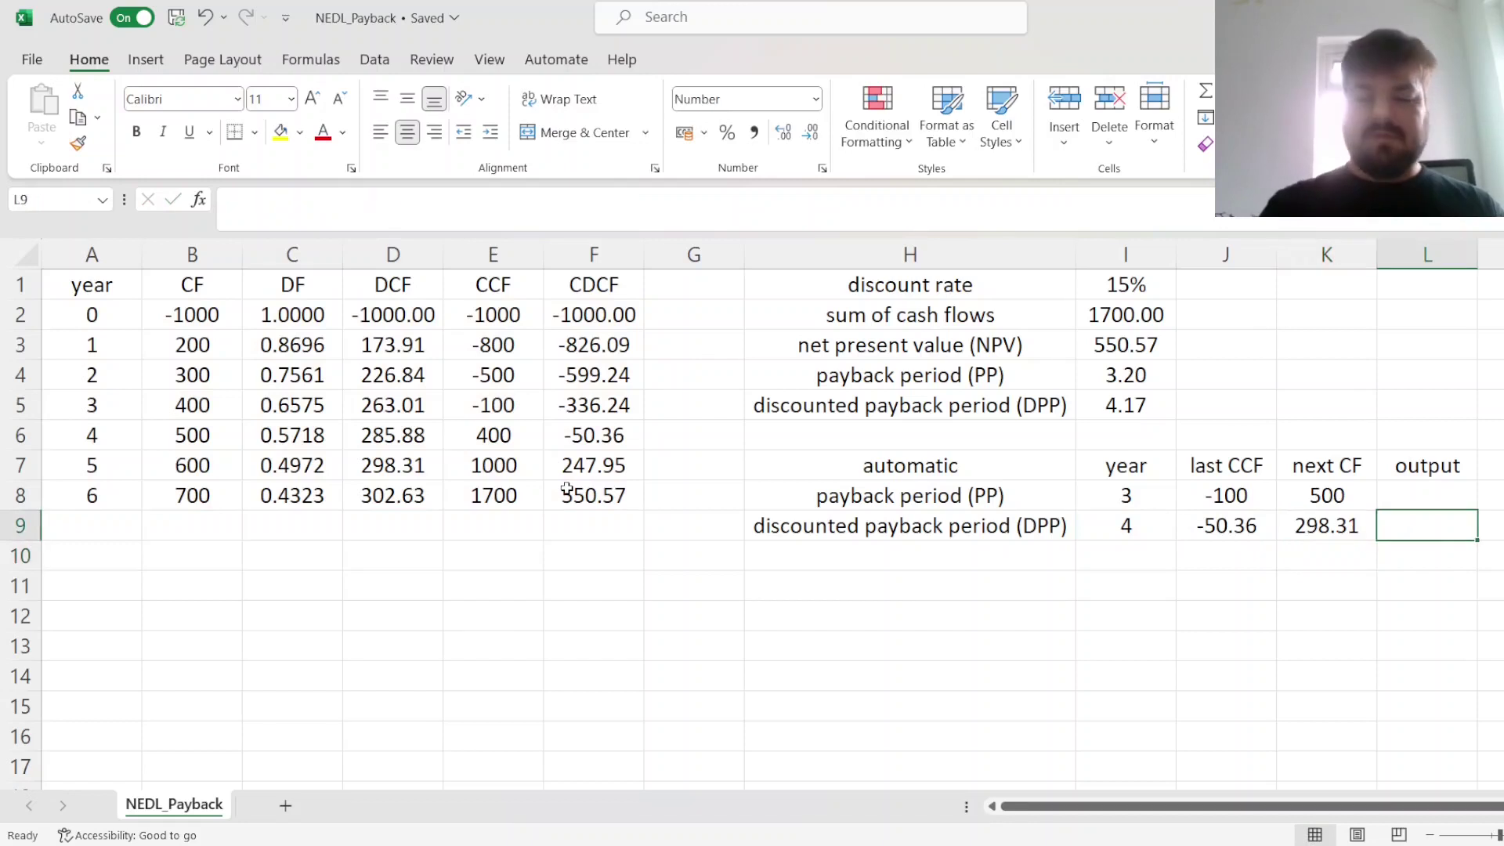
# Calculate the payback period output in L8 with =I8 + ABS(J8)/K8, and fill the formula down to L9 for the discounted payback period
pyautogui.press('Up')
pyautogui.write('=')
pyautogui.press('Left')
pyautogui.press('Left')
pyautogui.press('Left')
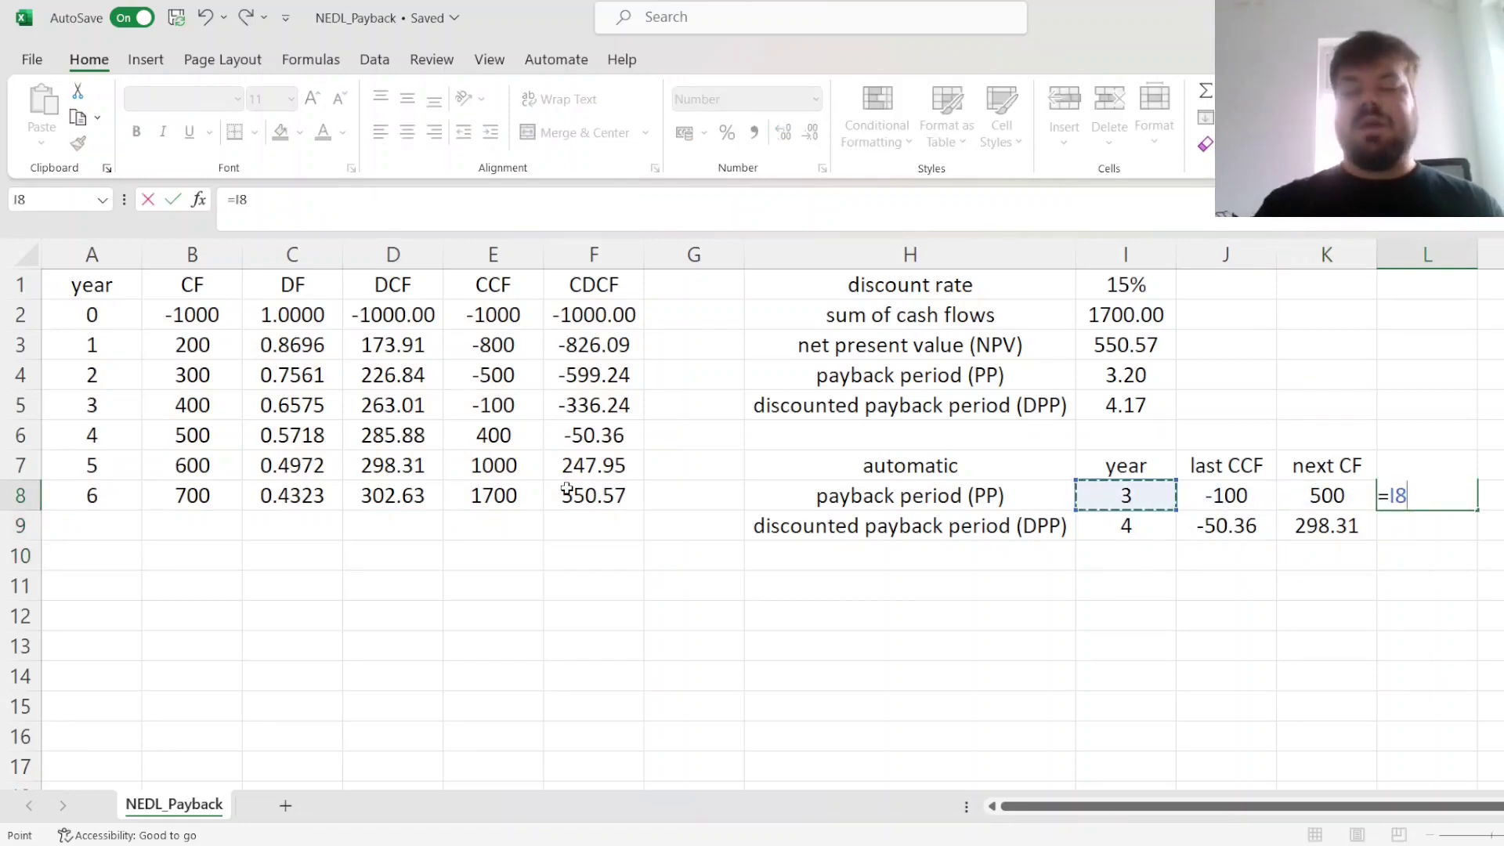
pyautogui.write('+ ABS(')
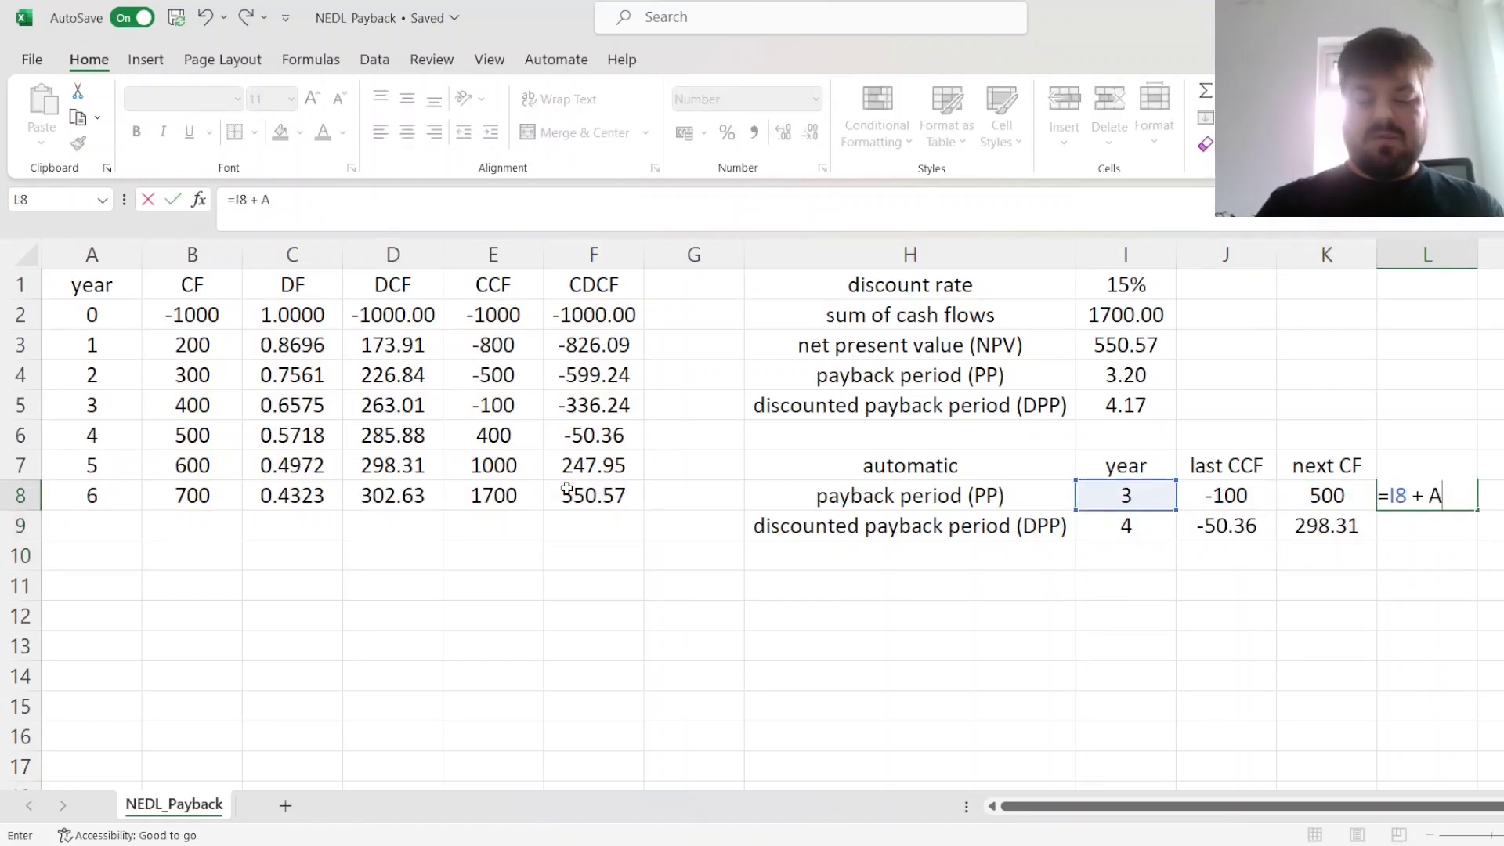
pyautogui.press('Left')
pyautogui.press('Left')
pyautogui.write(')/')
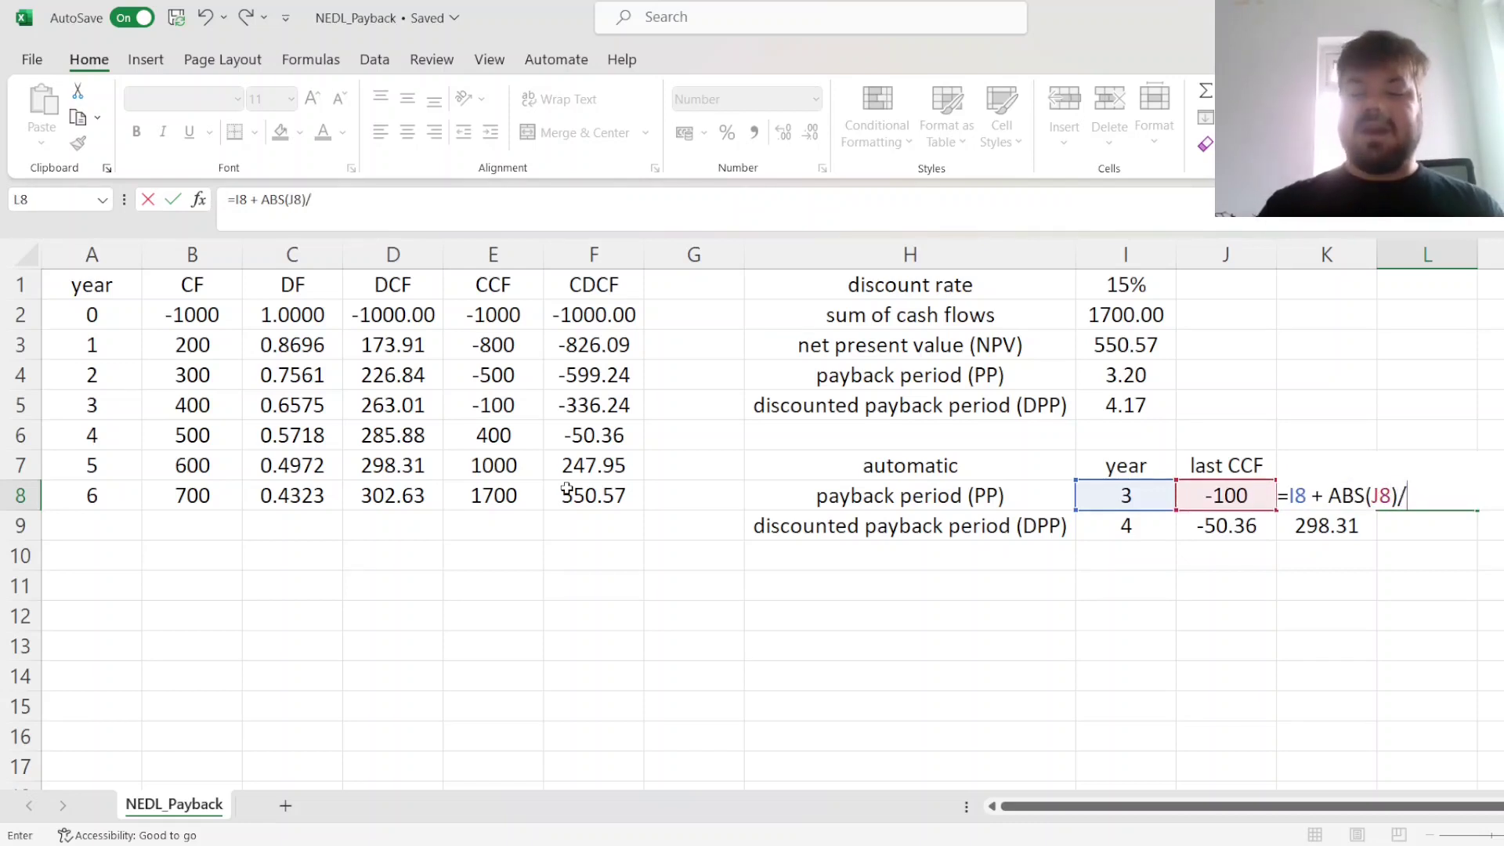
pyautogui.press('Left')
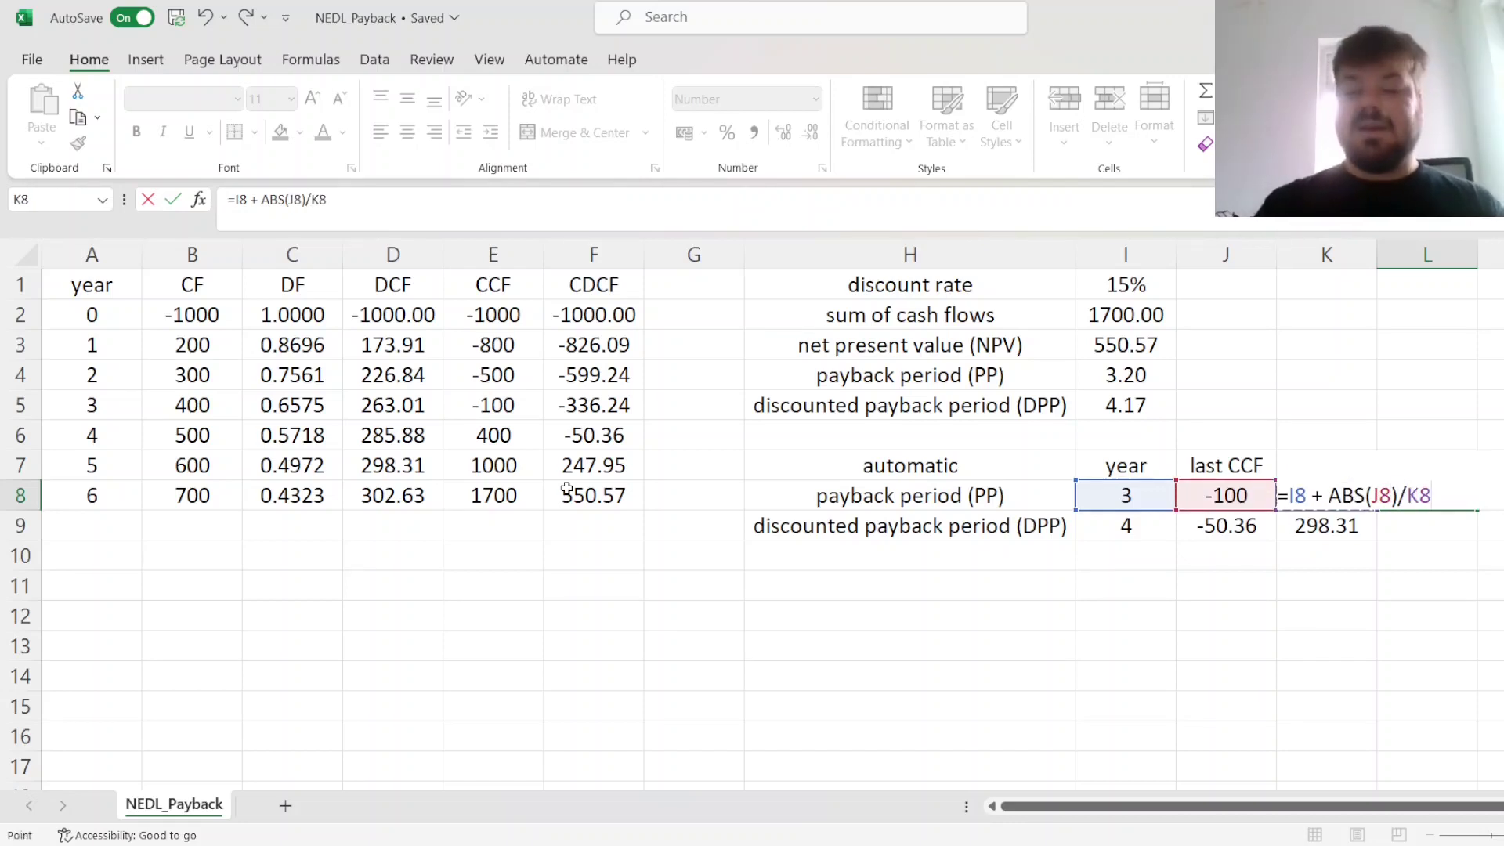
pyautogui.hotkey('ctrl', 'Return')
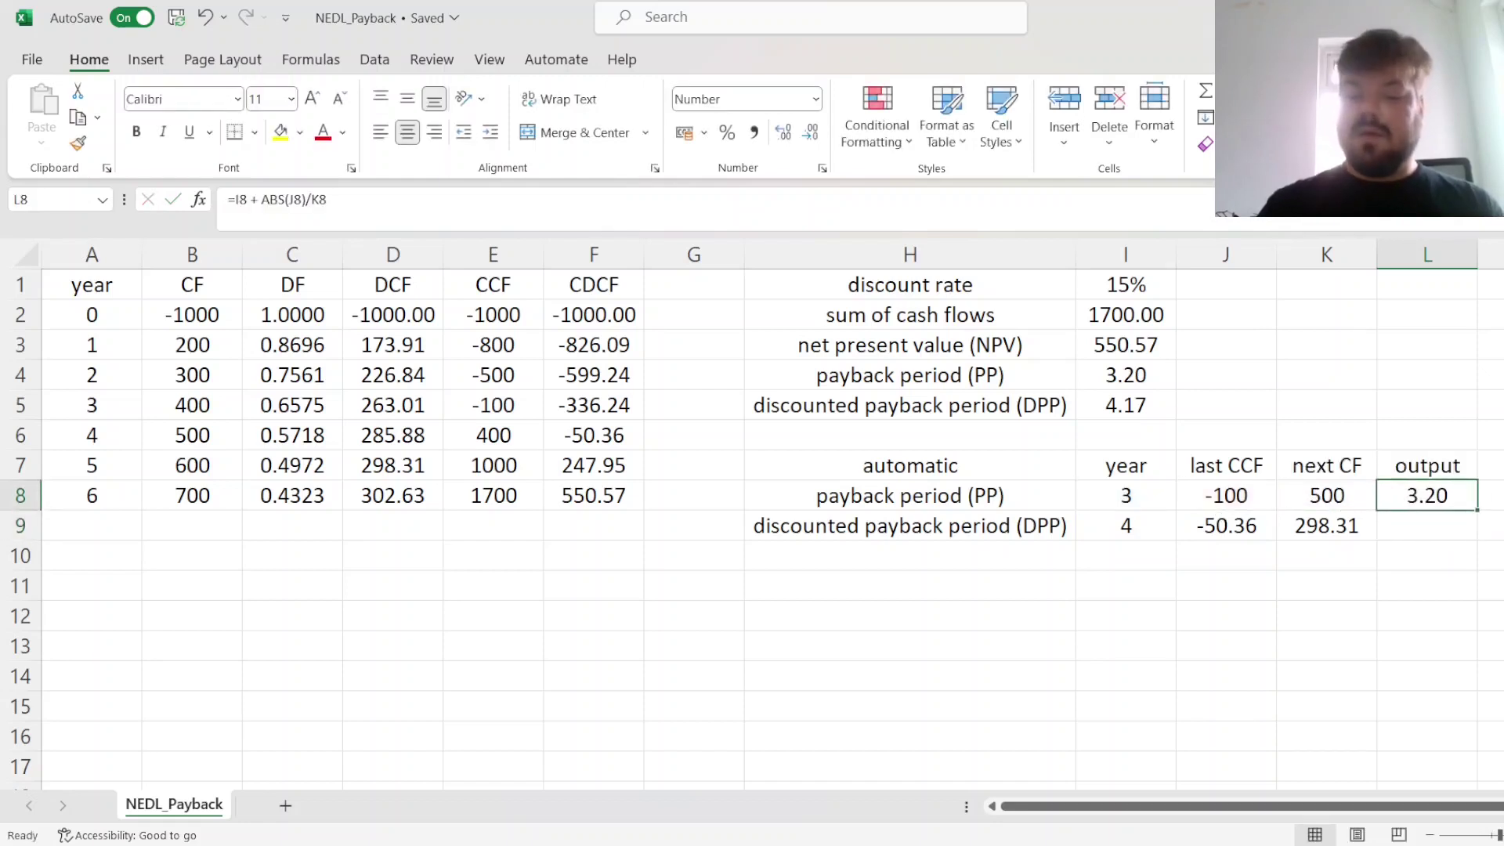
pyautogui.moveTo(1472, 502); pyautogui.dragTo(1472, 535)
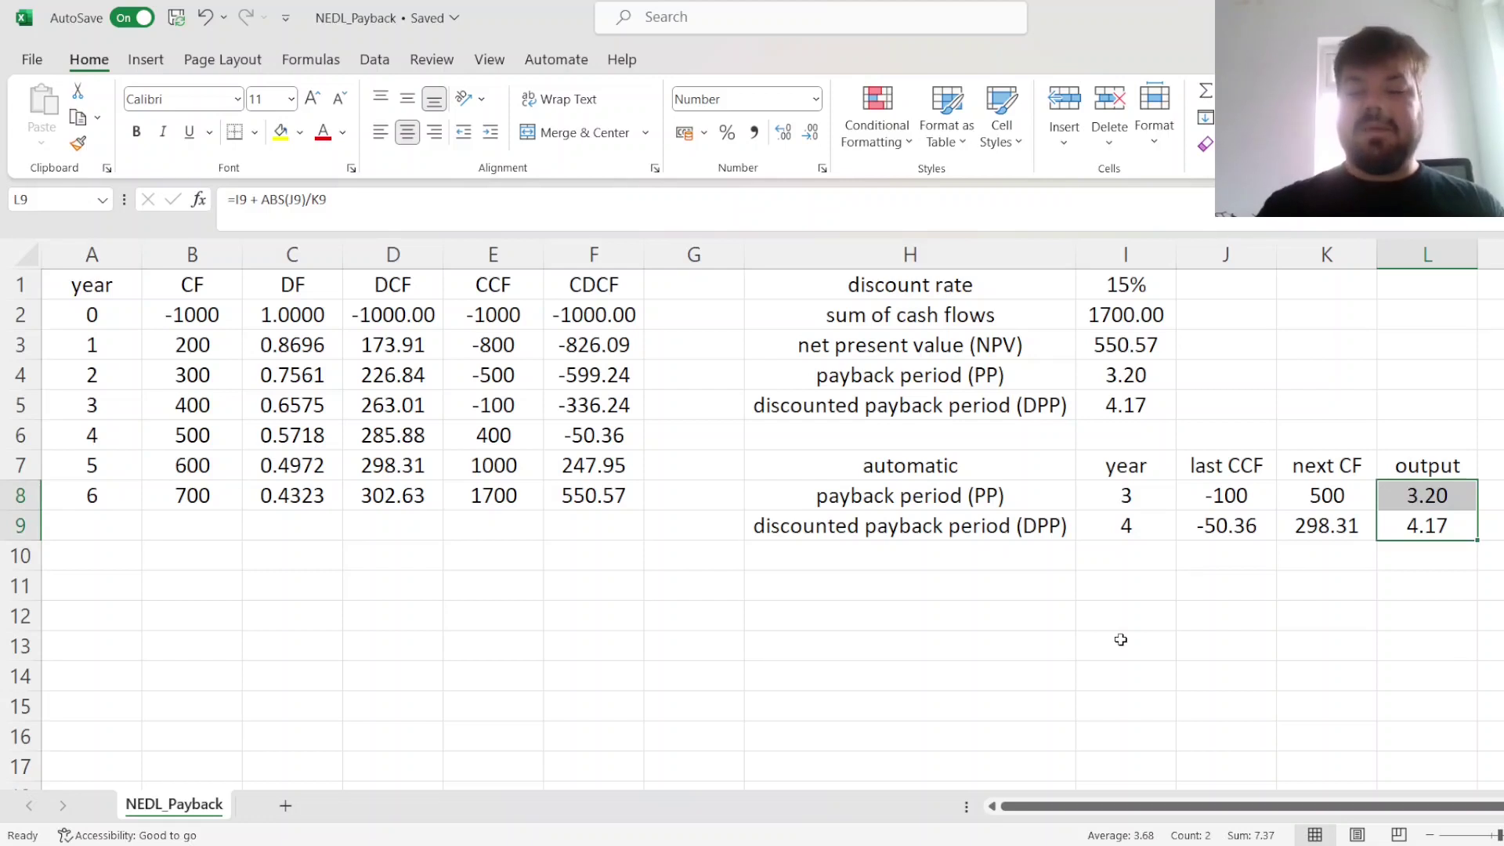
pyautogui.keyDown('ctrl'); pyautogui.moveTo(1122, 374); pyautogui.dragTo(1123, 405); pyautogui.keyUp('ctrl')
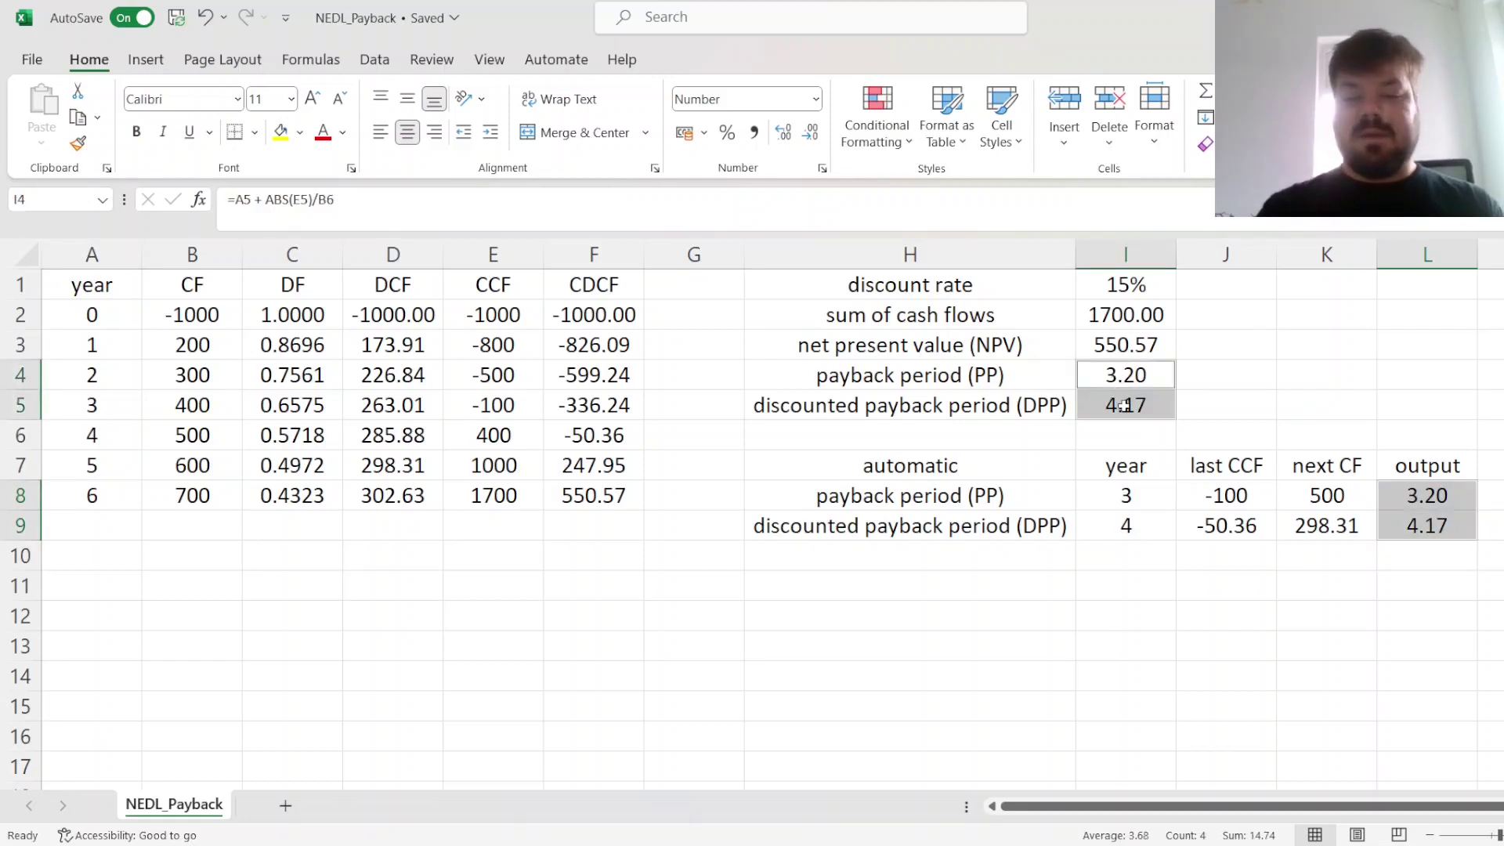
pyautogui.click(1451, 435)
# Set the discount rate in I1 to 25% and compare the manual discounted payback period in I5 with the automatic output in L9
pyautogui.click(1124, 287)
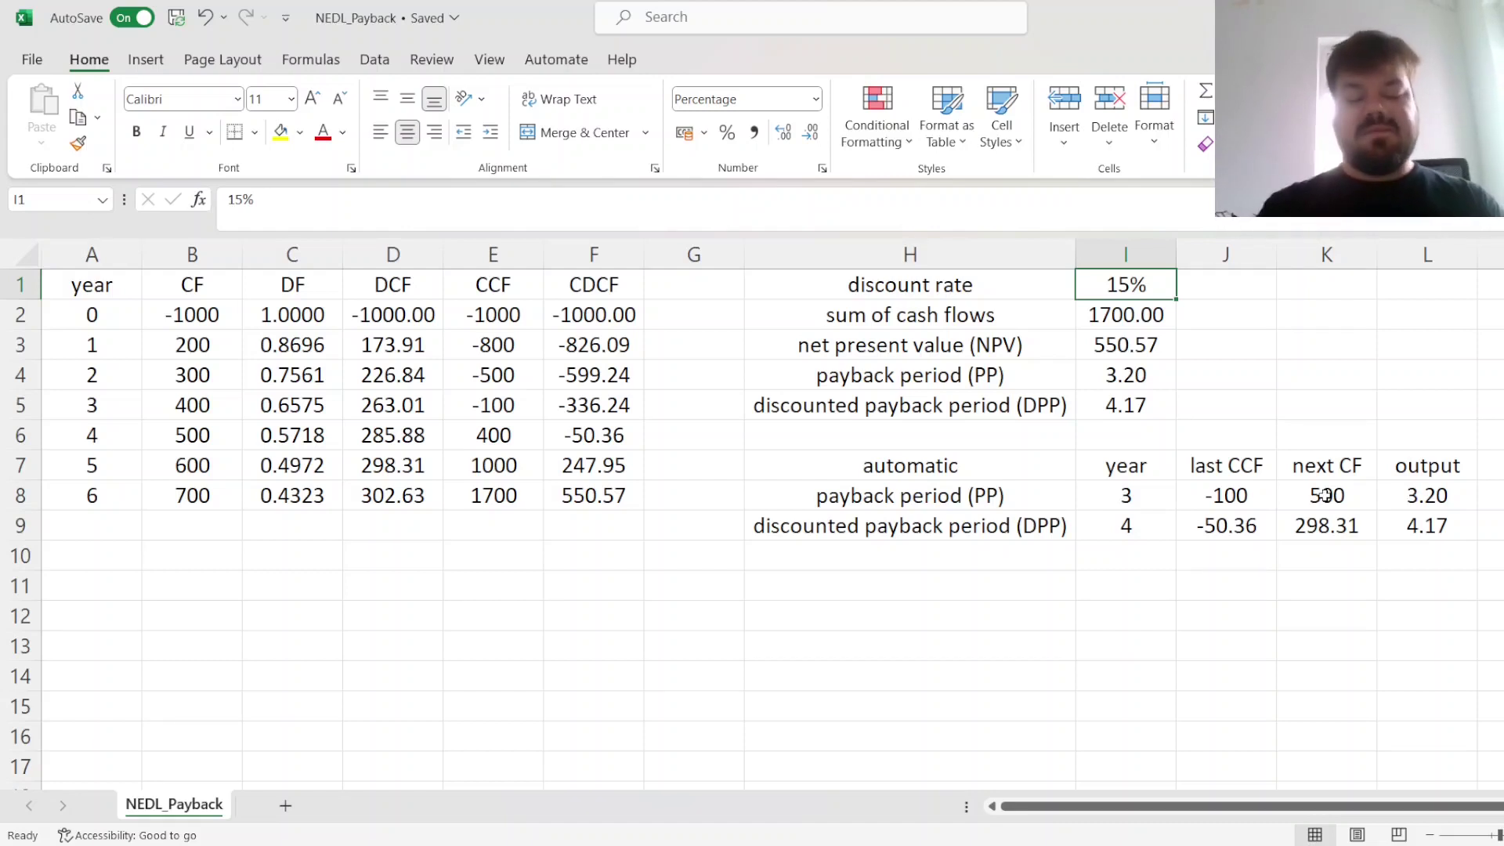
pyautogui.write('25')
pyautogui.press('Return')
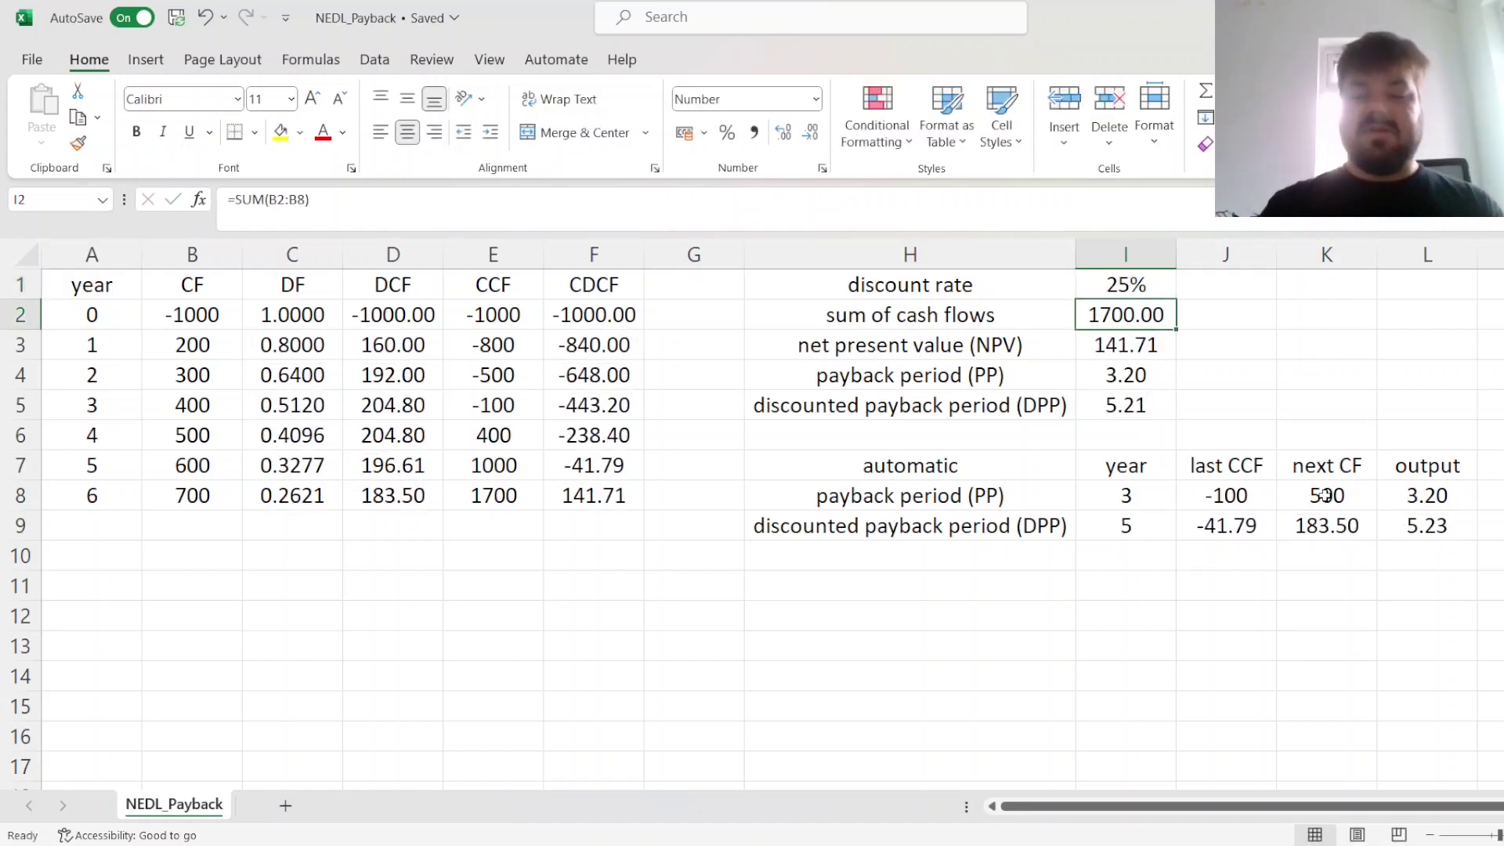
pyautogui.click(1143, 526)
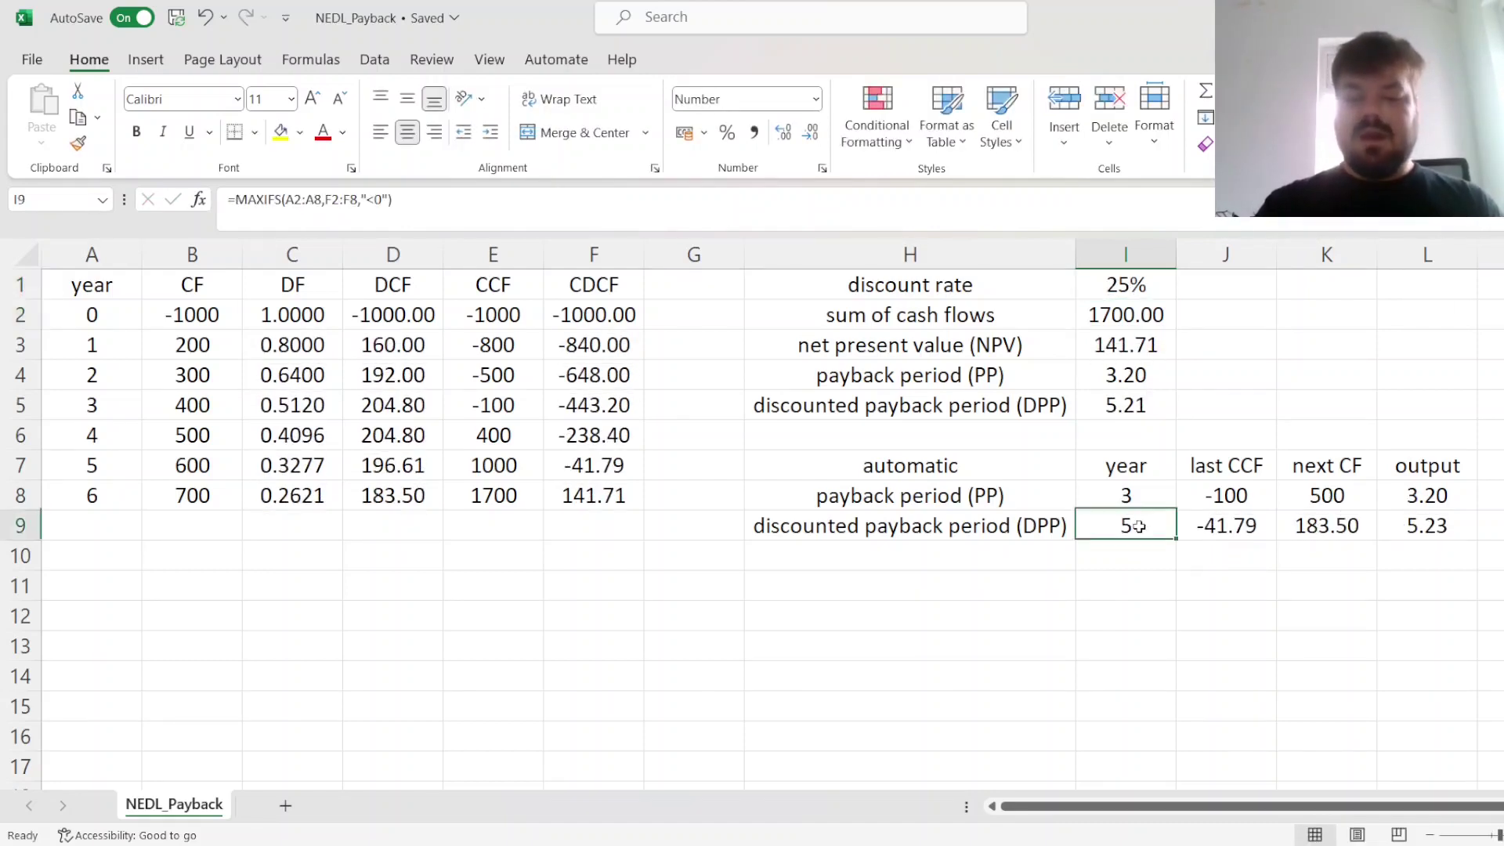
pyautogui.keyDown('ctrl'); pyautogui.click(1424, 527); pyautogui.keyUp('ctrl')
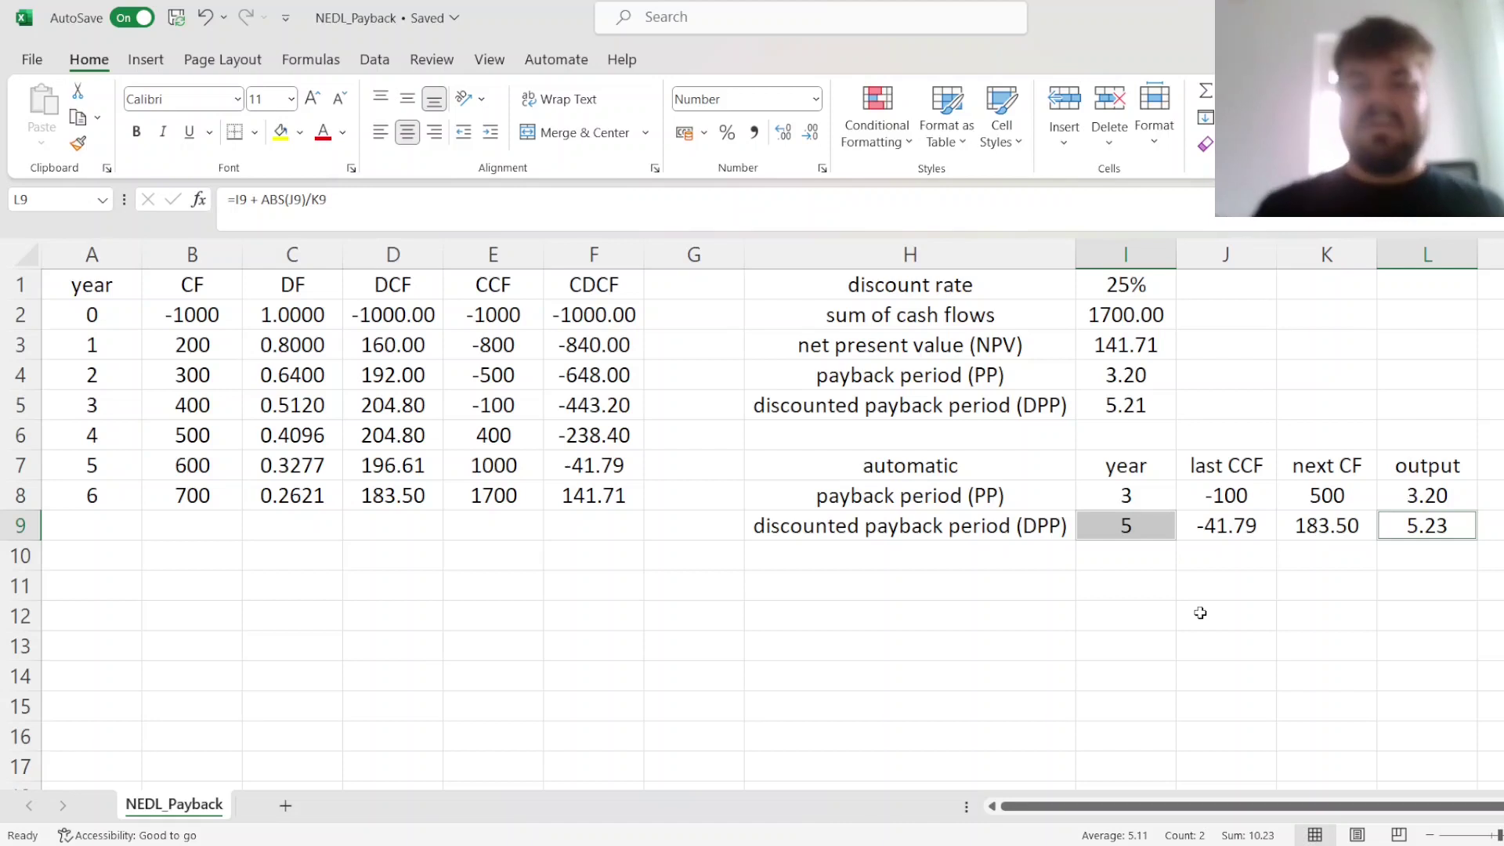
pyautogui.click(1125, 405)
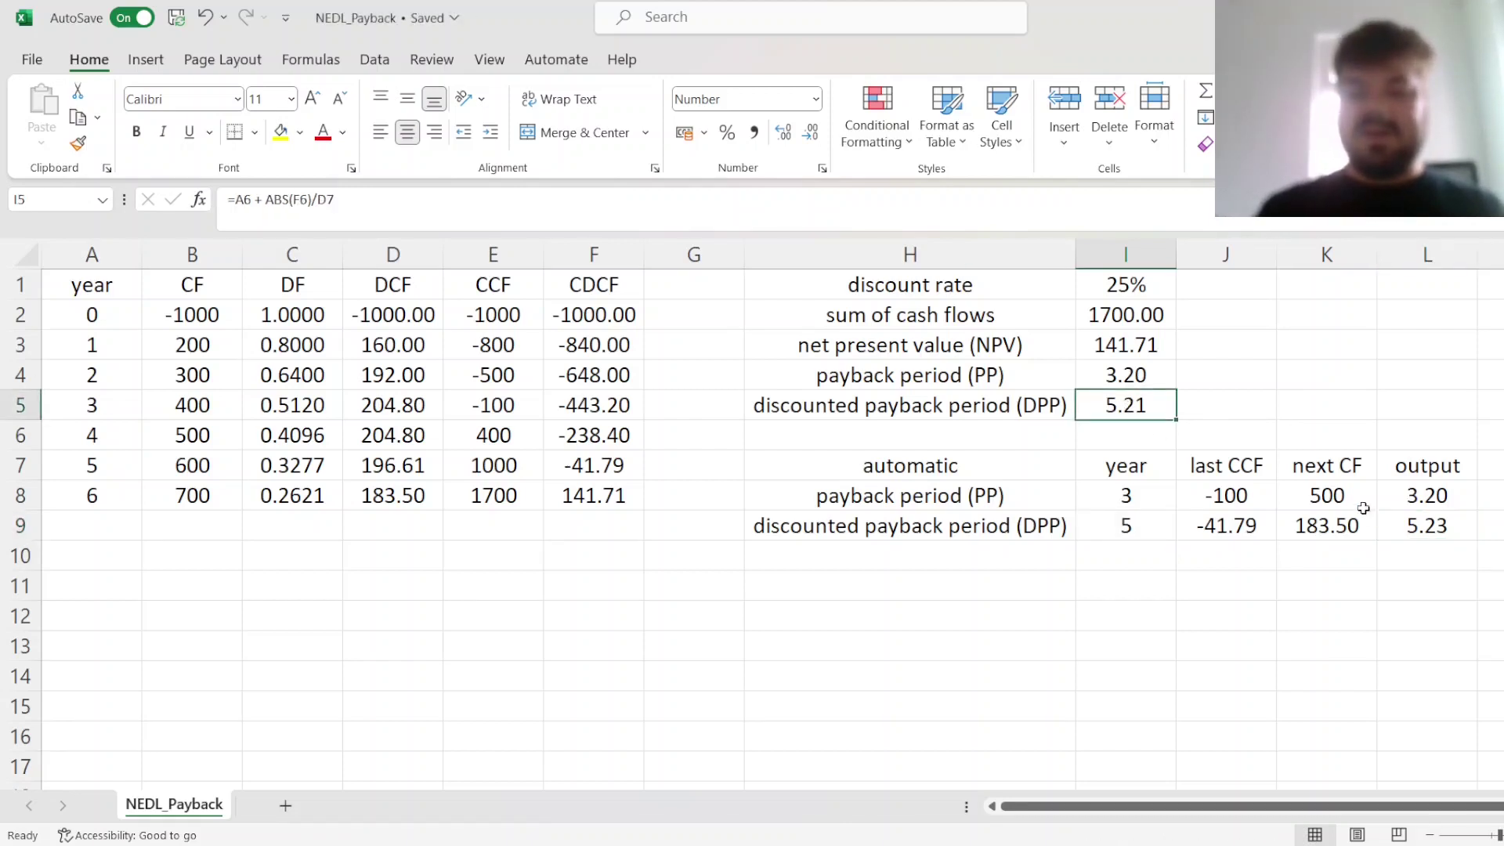
pyautogui.keyDown('ctrl'); pyautogui.click(1379, 531); pyautogui.keyUp('ctrl')
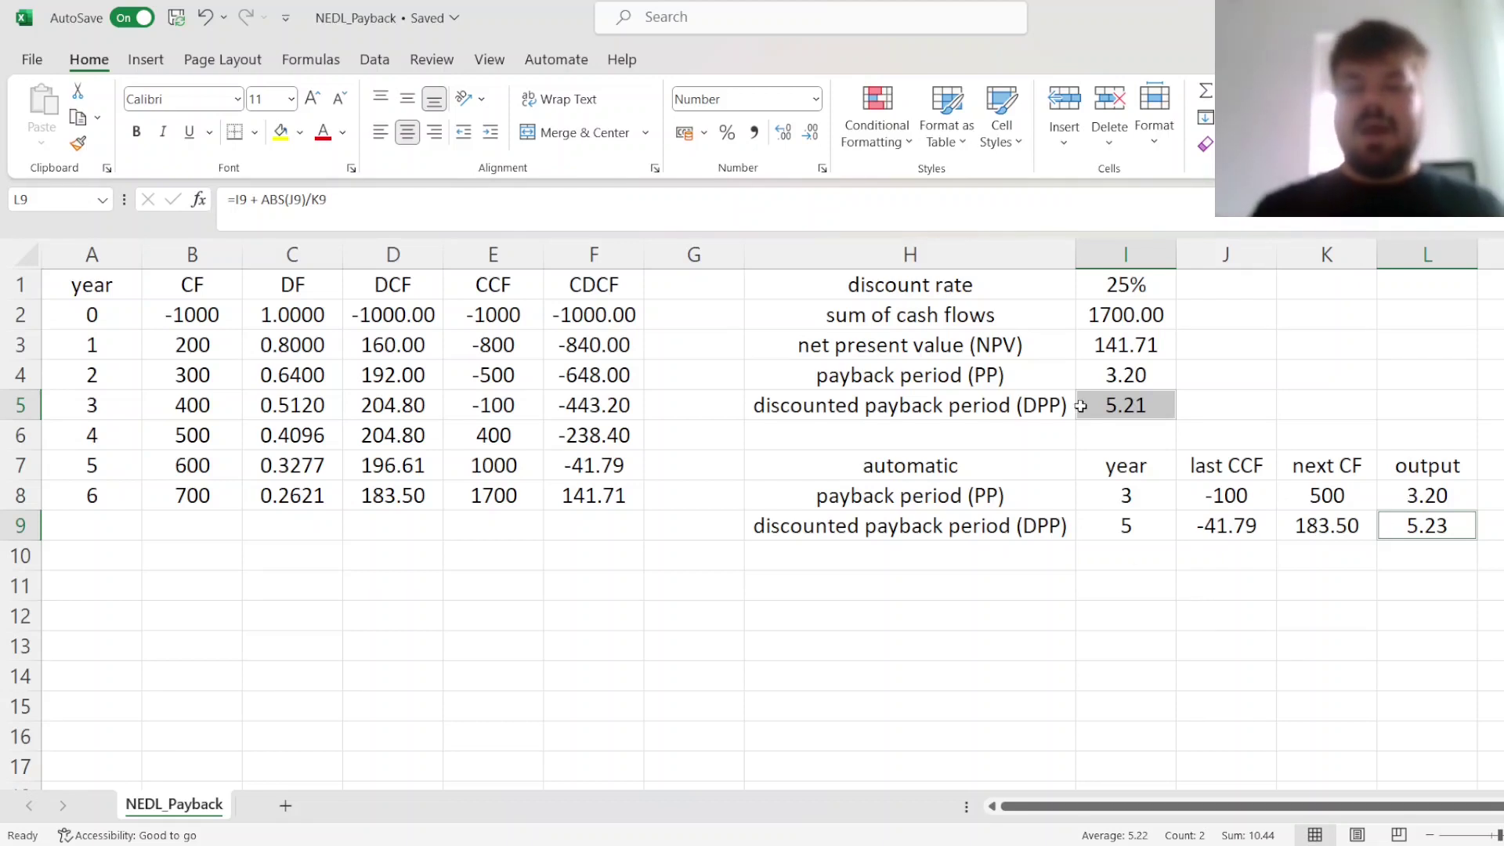
pyautogui.moveTo(938, 284); pyautogui.dragTo(1154, 404)
pyautogui.moveTo(940, 462); pyautogui.dragTo(1410, 532)
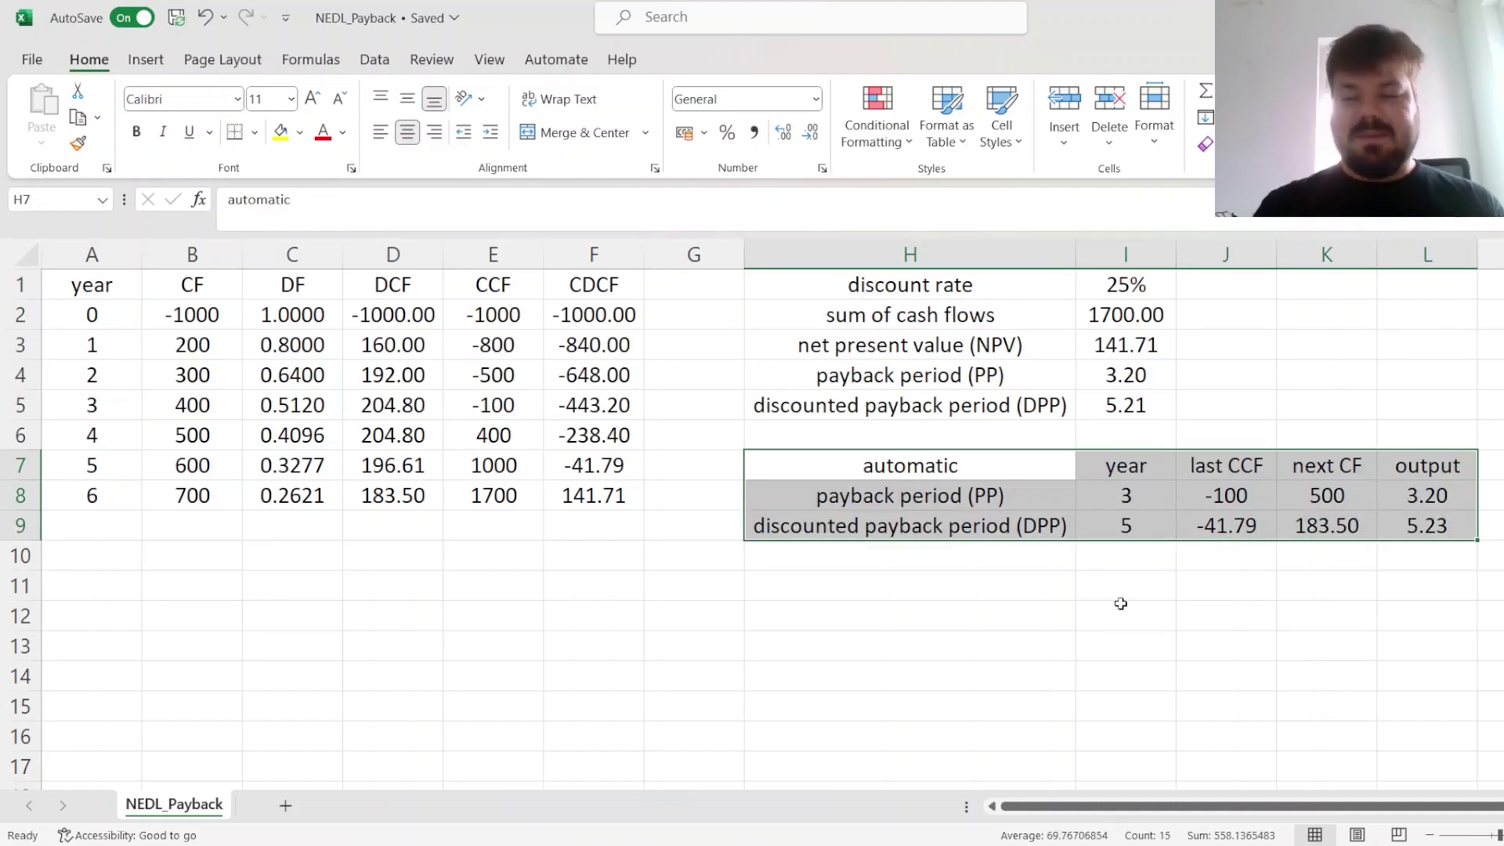
# Set the discount rate in I1 to 5% and check the automatic payback outputs in L8:L9
pyautogui.click(1146, 290)
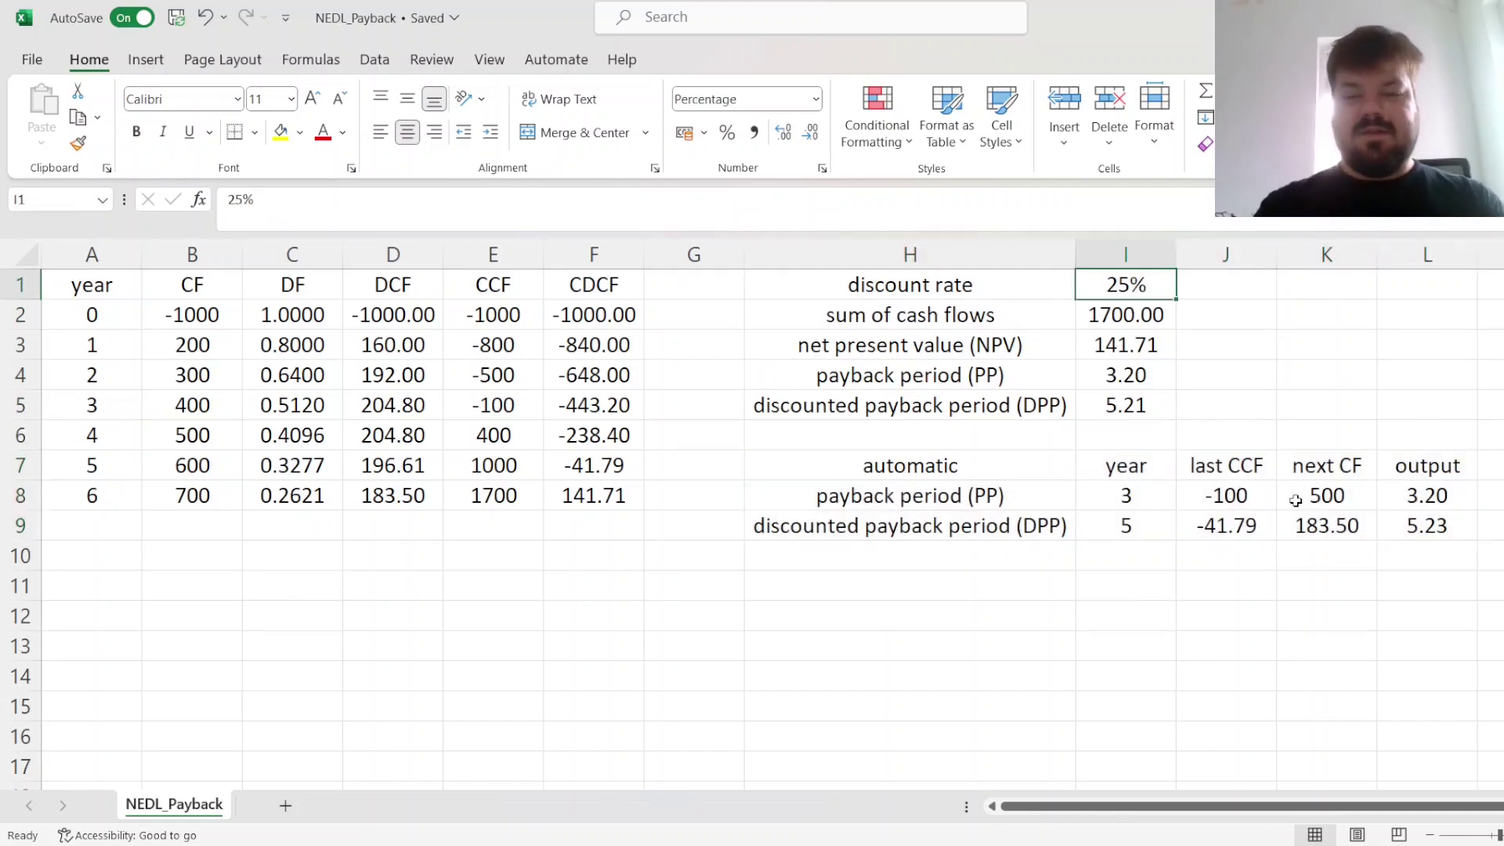
pyautogui.write('5')
pyautogui.press('Return')
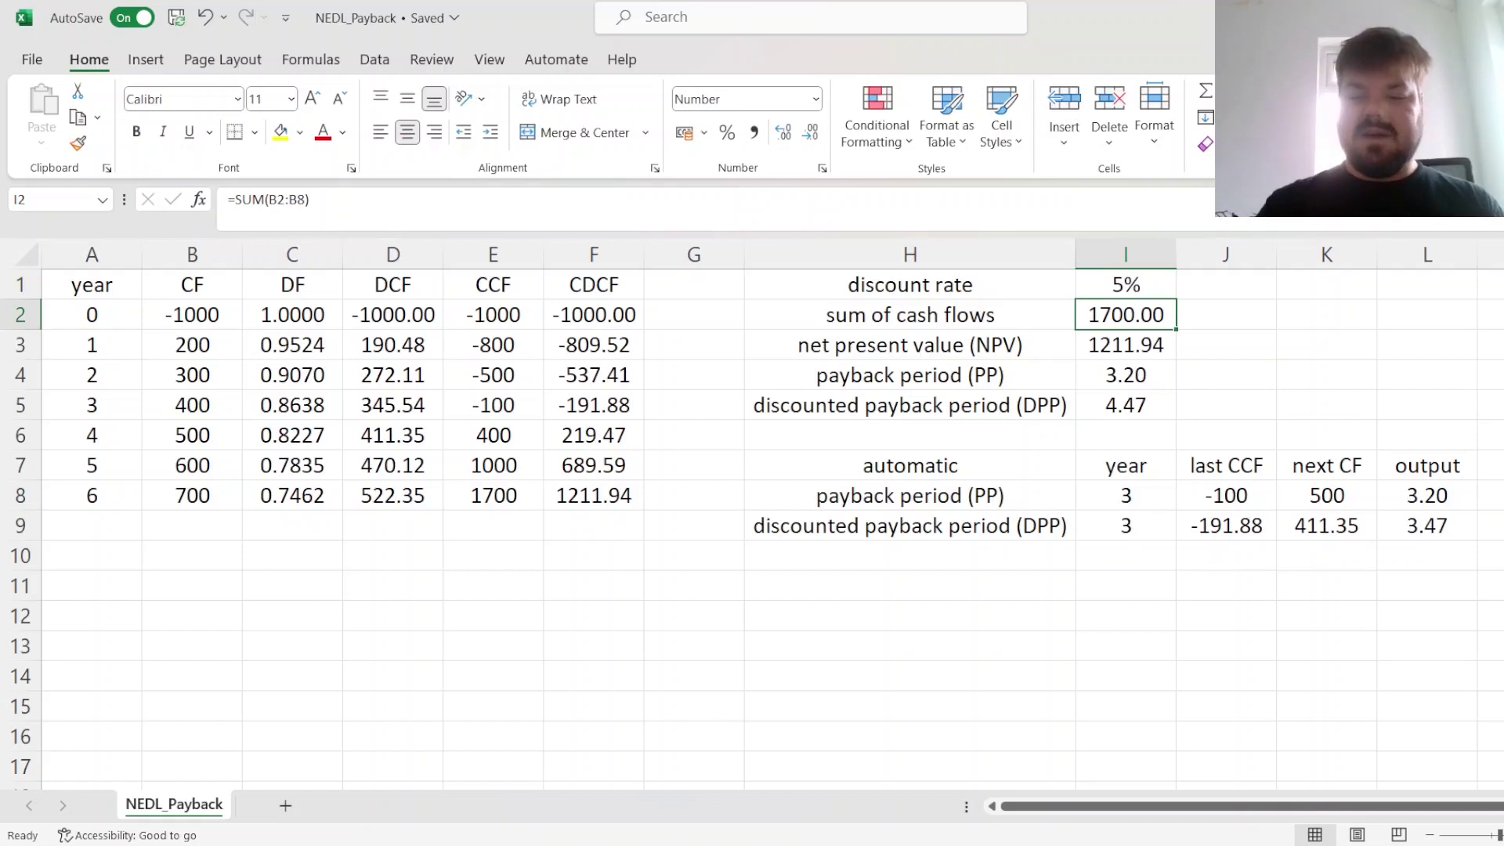
pyautogui.moveTo(1426, 531); pyautogui.dragTo(1426, 495)
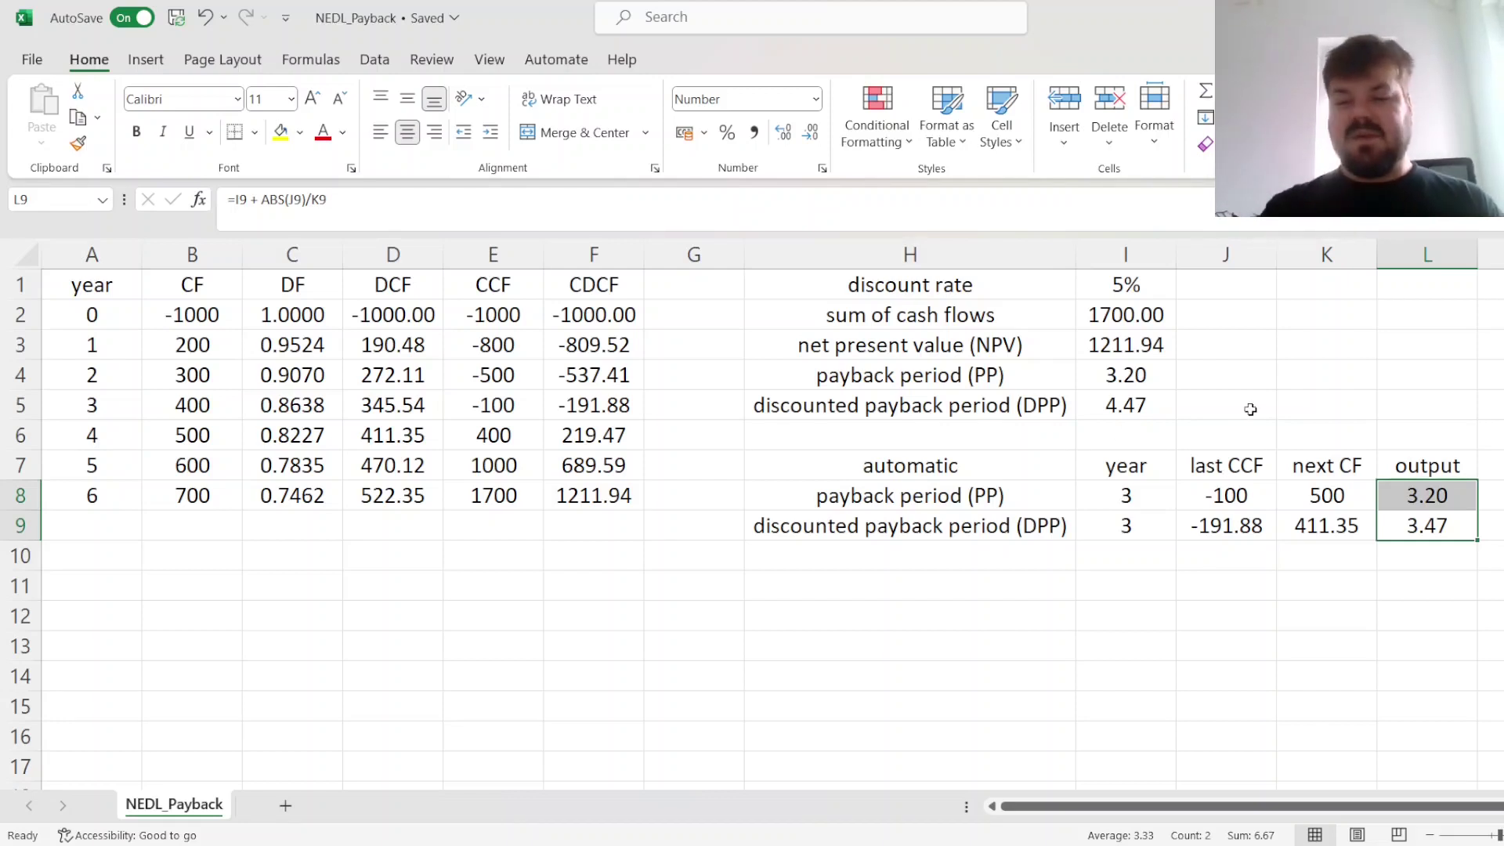
pyautogui.press('Up')
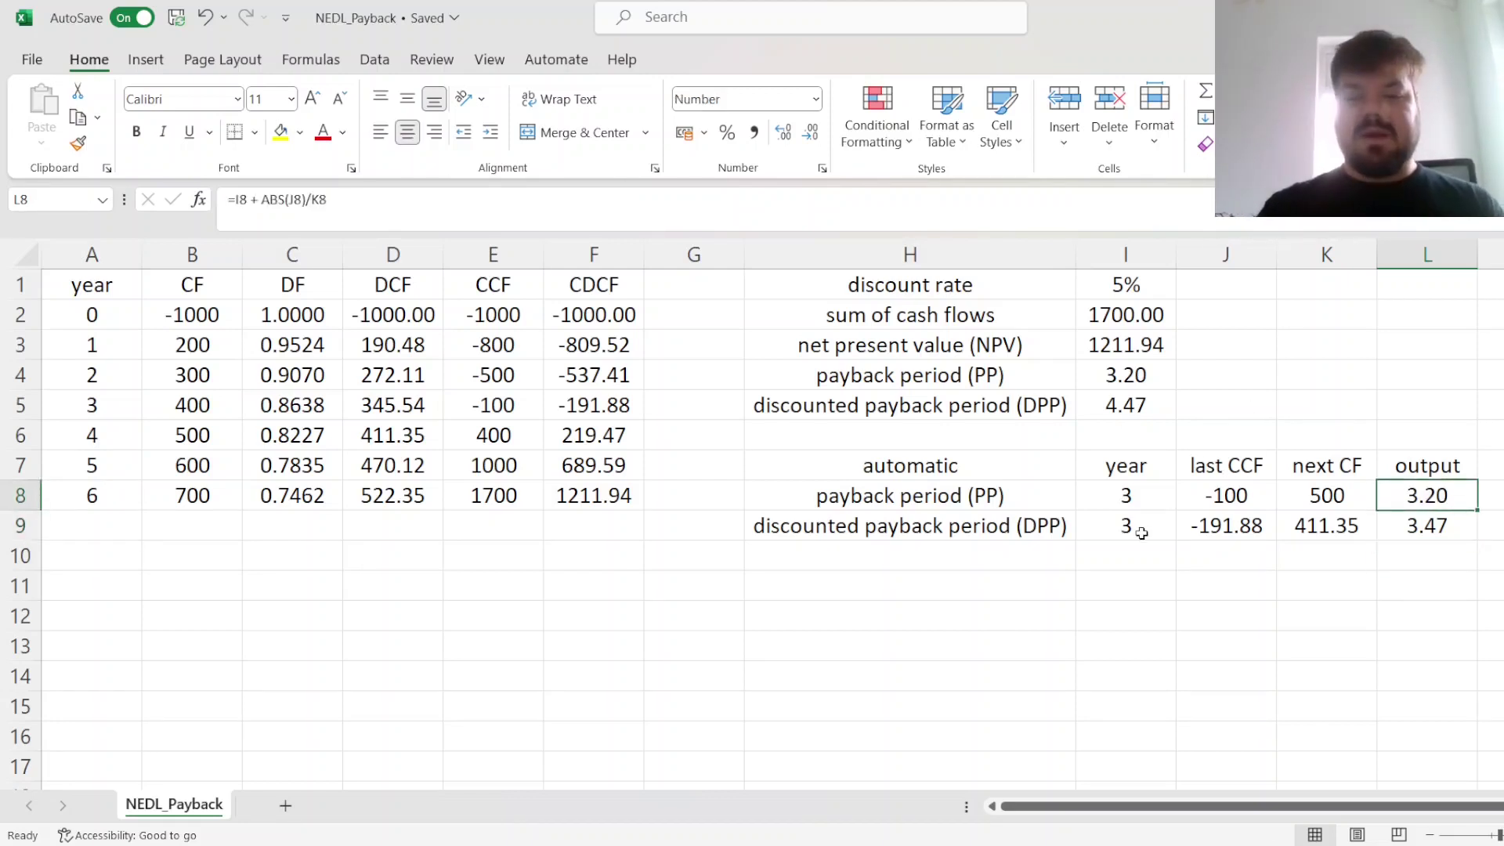
# Try a 0% discount rate in I1, compare the outputs in L8:L9, and undo the change
pyautogui.click(1114, 282)
pyautogui.write('0')
pyautogui.press('Return')
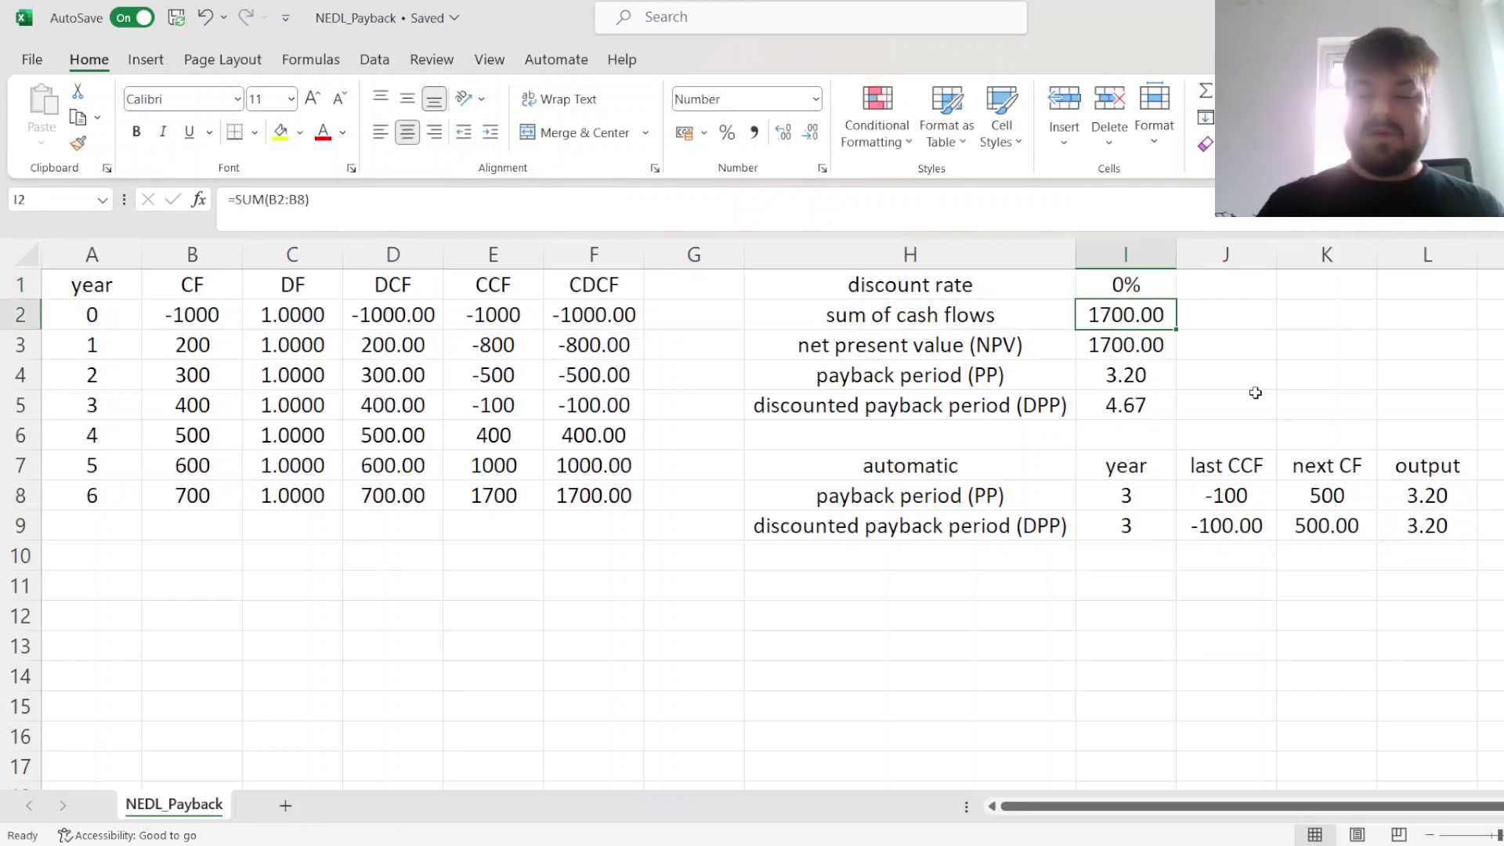
pyautogui.click(1442, 495)
pyautogui.moveTo(1442, 495); pyautogui.dragTo(1446, 526)
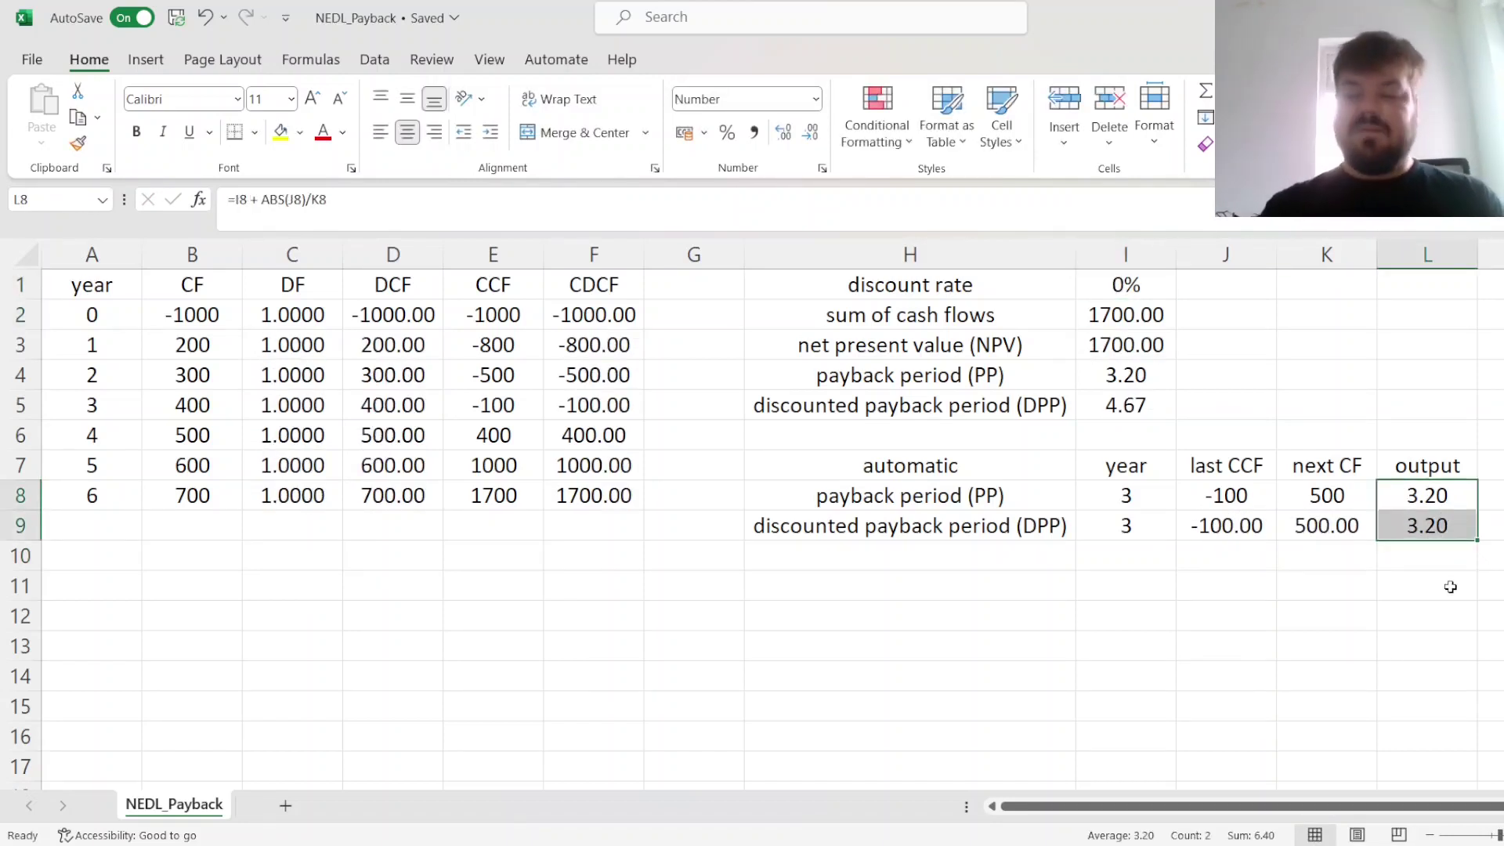
pyautogui.hotkey('ctrl', 'z')
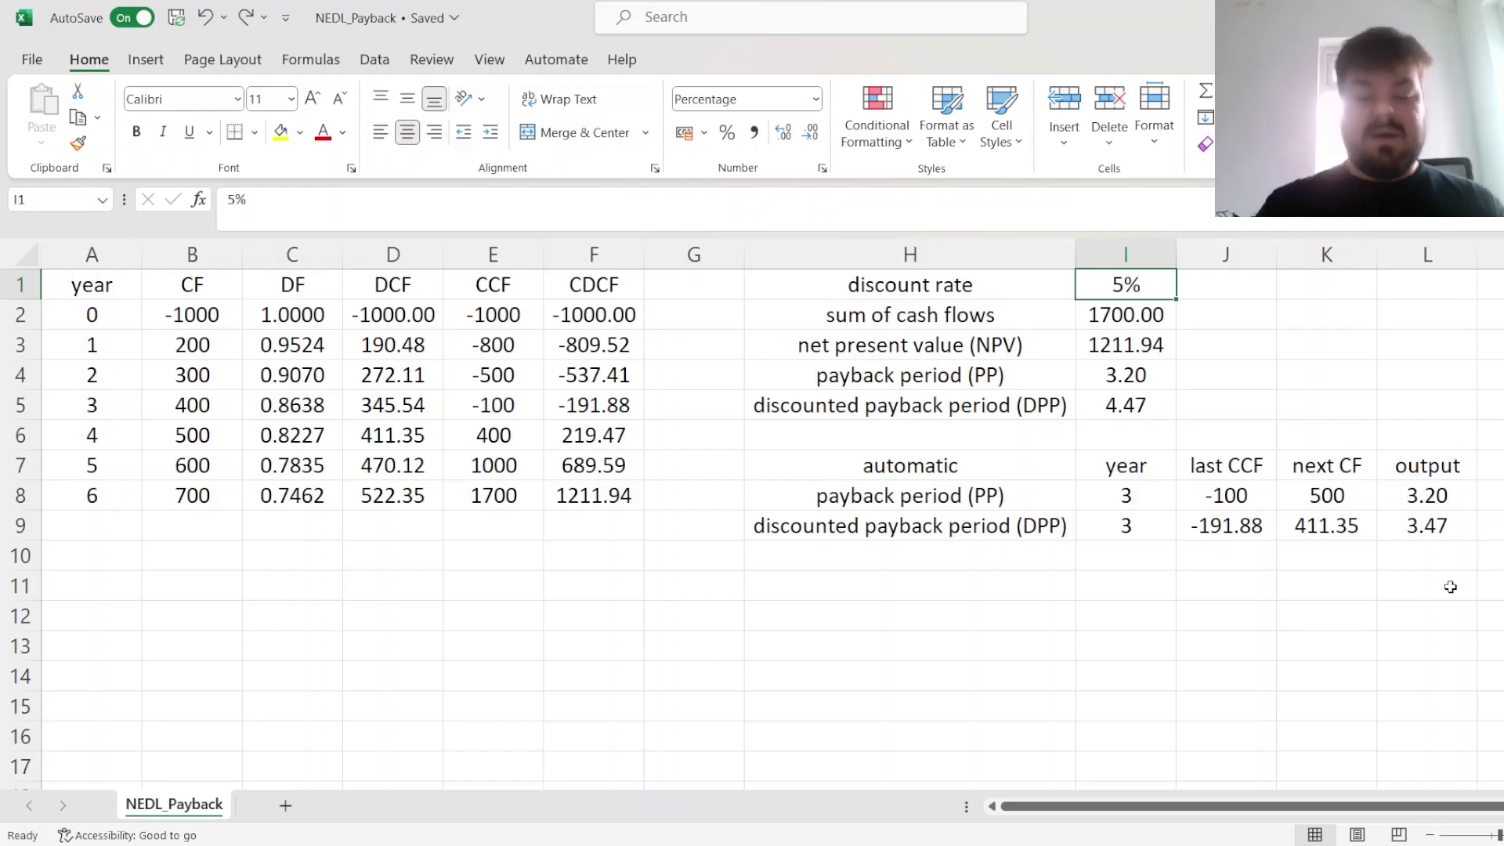
# Set the discount rate in I1 to 50% and check the automatic DPP row in I9:L9 against the NPV in I3
pyautogui.write('50')
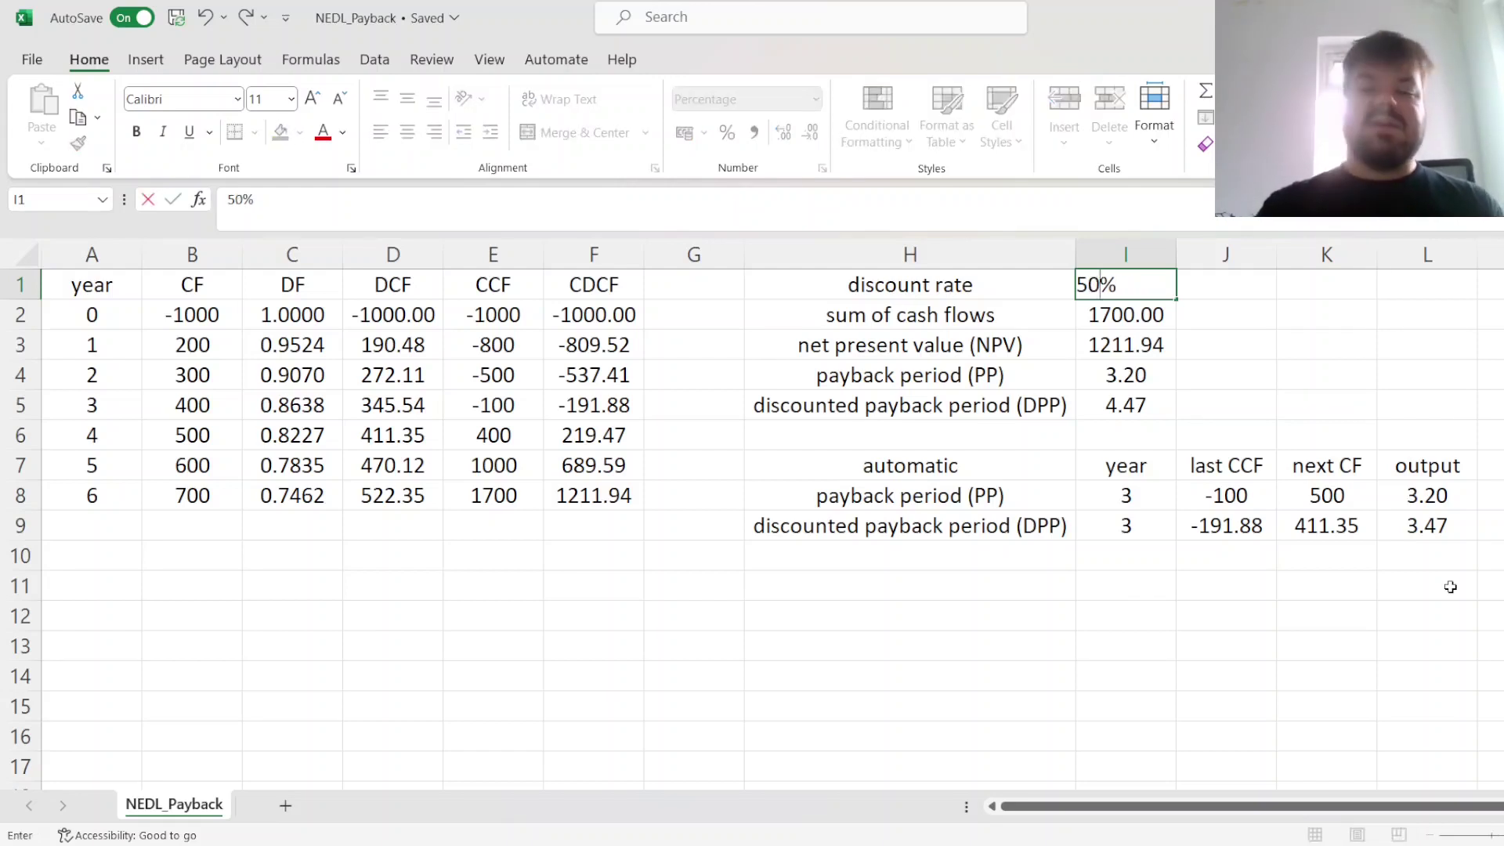
pyautogui.press('Return')
pyautogui.press('Down')
pyautogui.press('Down')
pyautogui.press('Down')
pyautogui.press('Down')
pyautogui.press('Down')
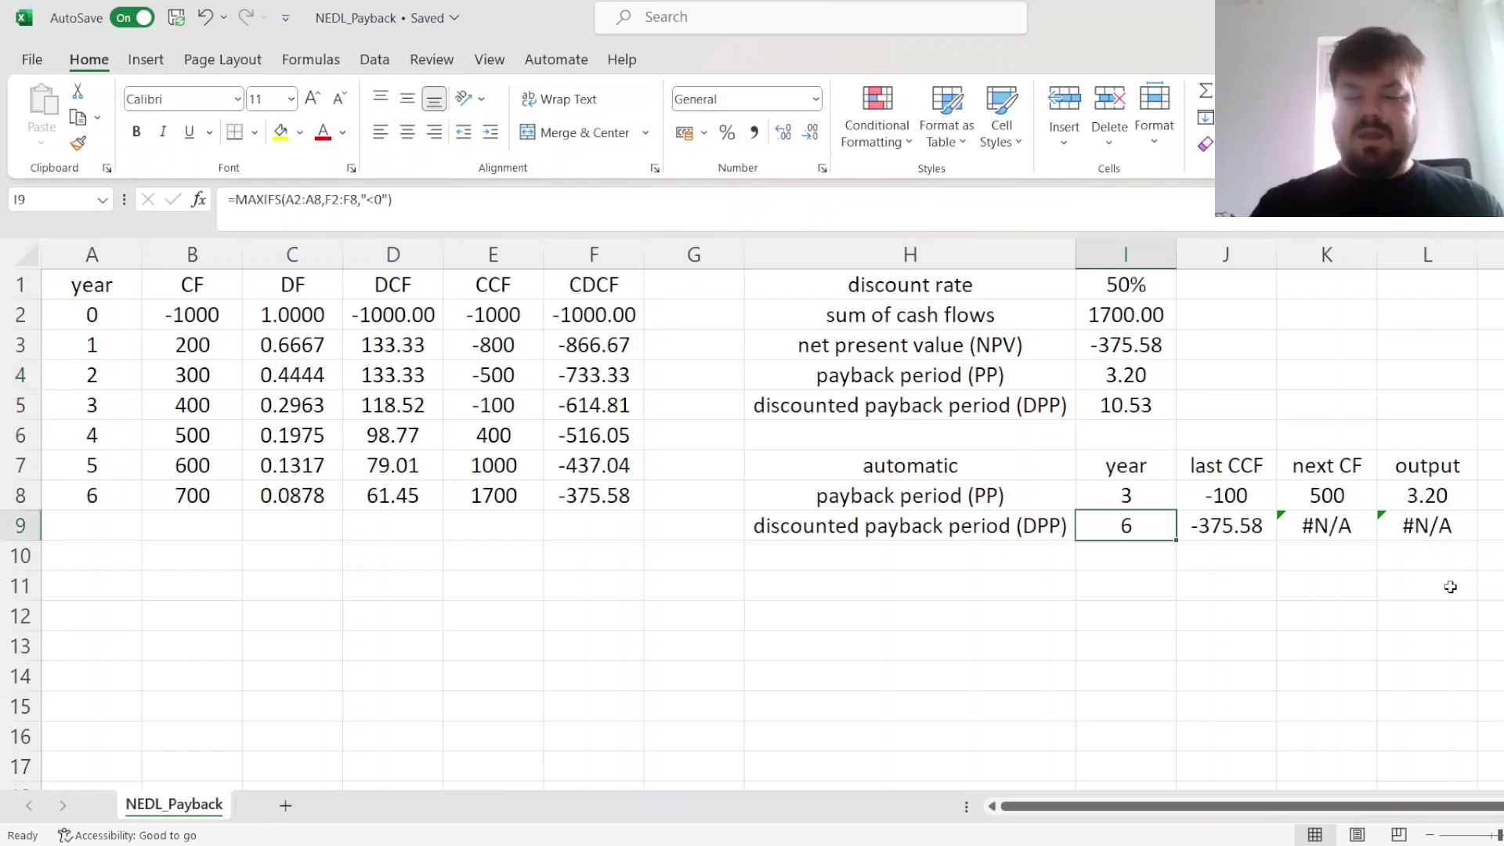
pyautogui.press('Right')
pyautogui.press('Right')
pyautogui.press('Right')
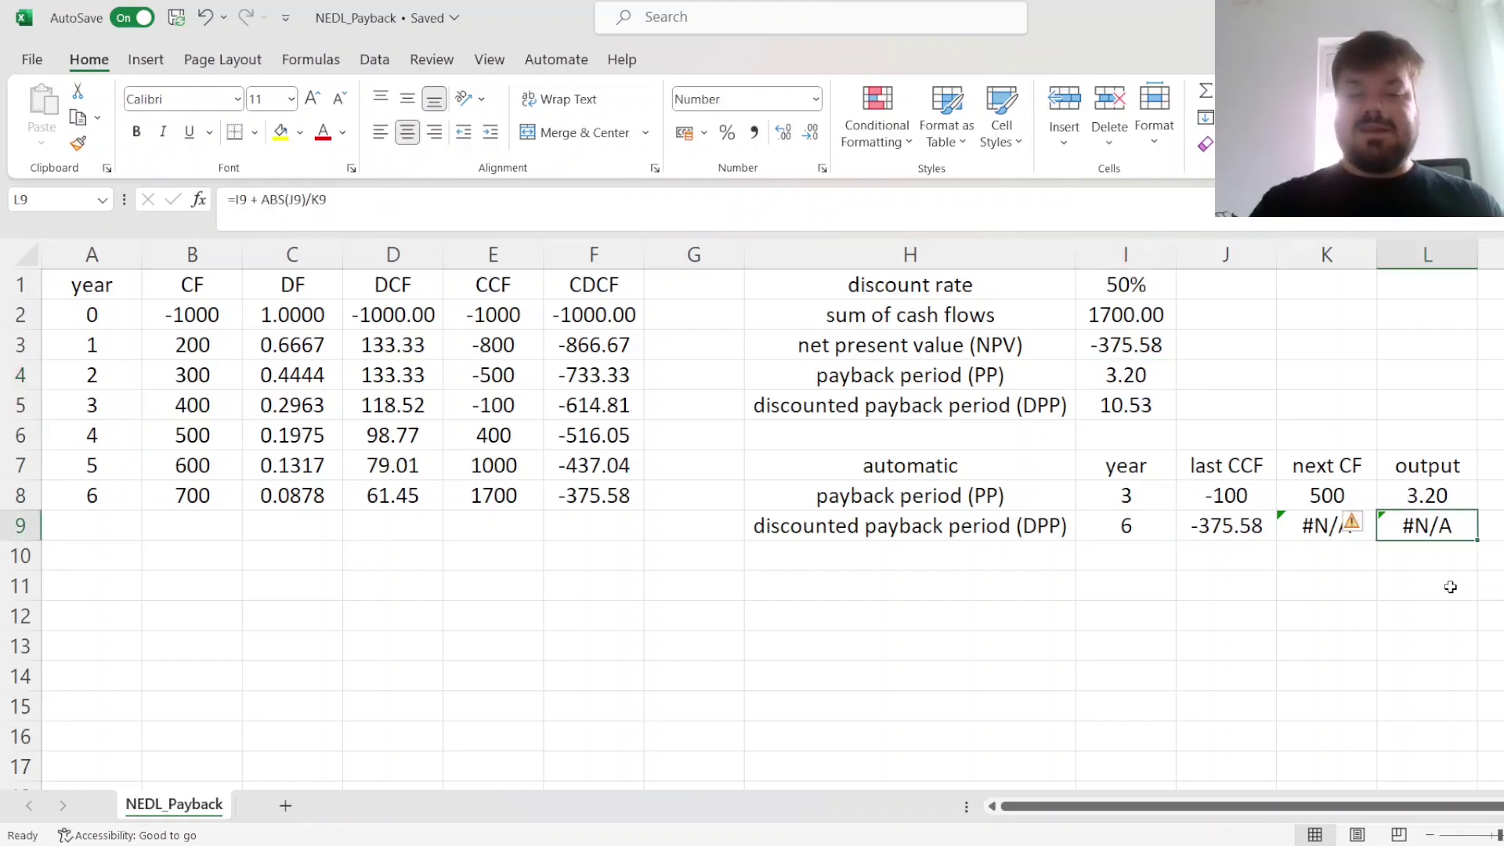
pyautogui.click(1147, 345)
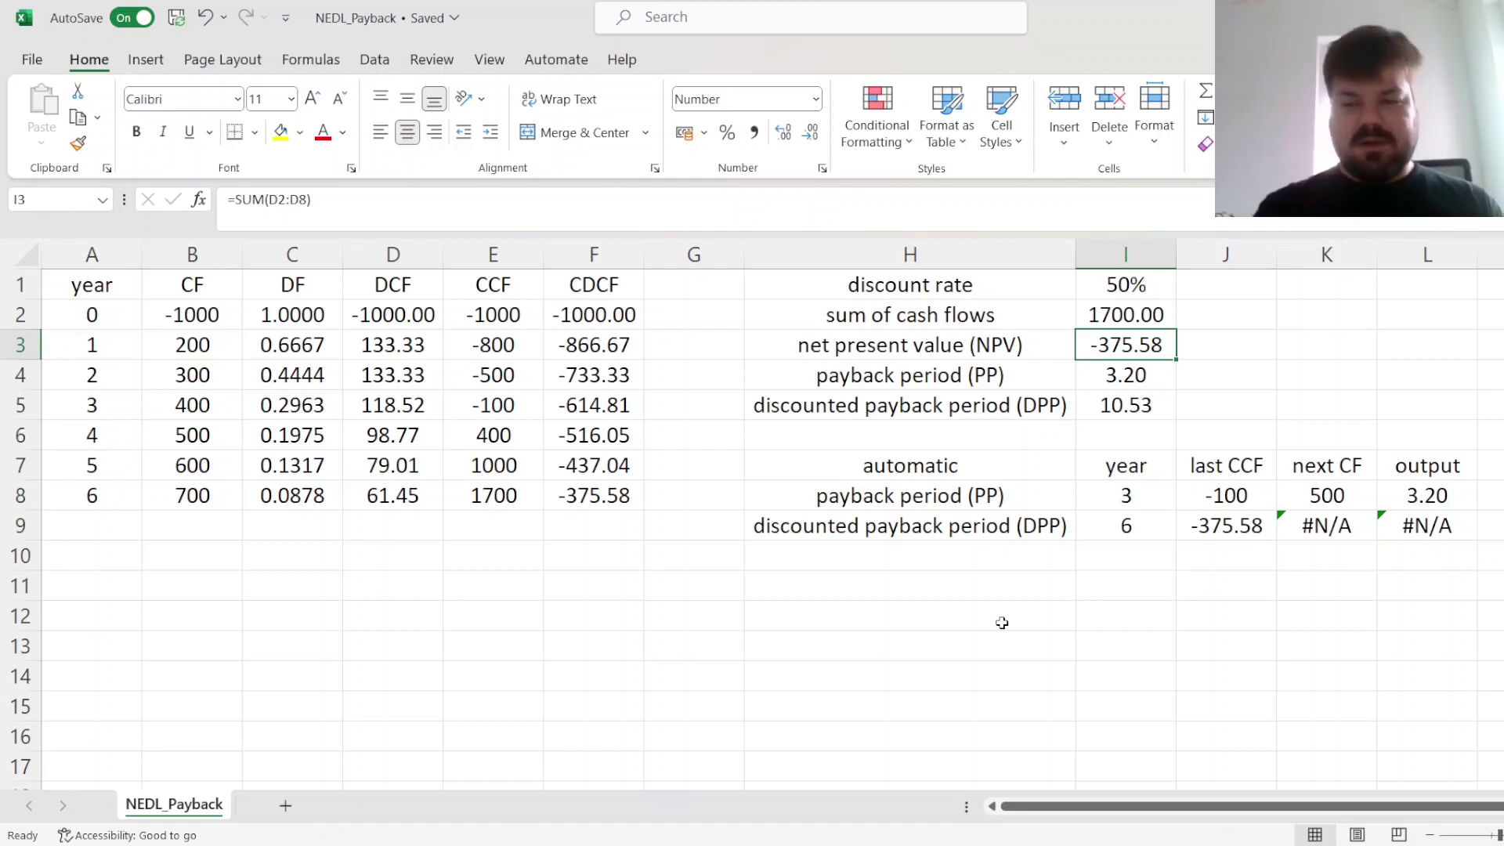
# Undo the 50%, 5% and 25% discount rate changes in I1
pyautogui.hotkey('ctrl', 'z')
pyautogui.hotkey('ctrl', 'z')
pyautogui.hotkey('ctrl', 'z')
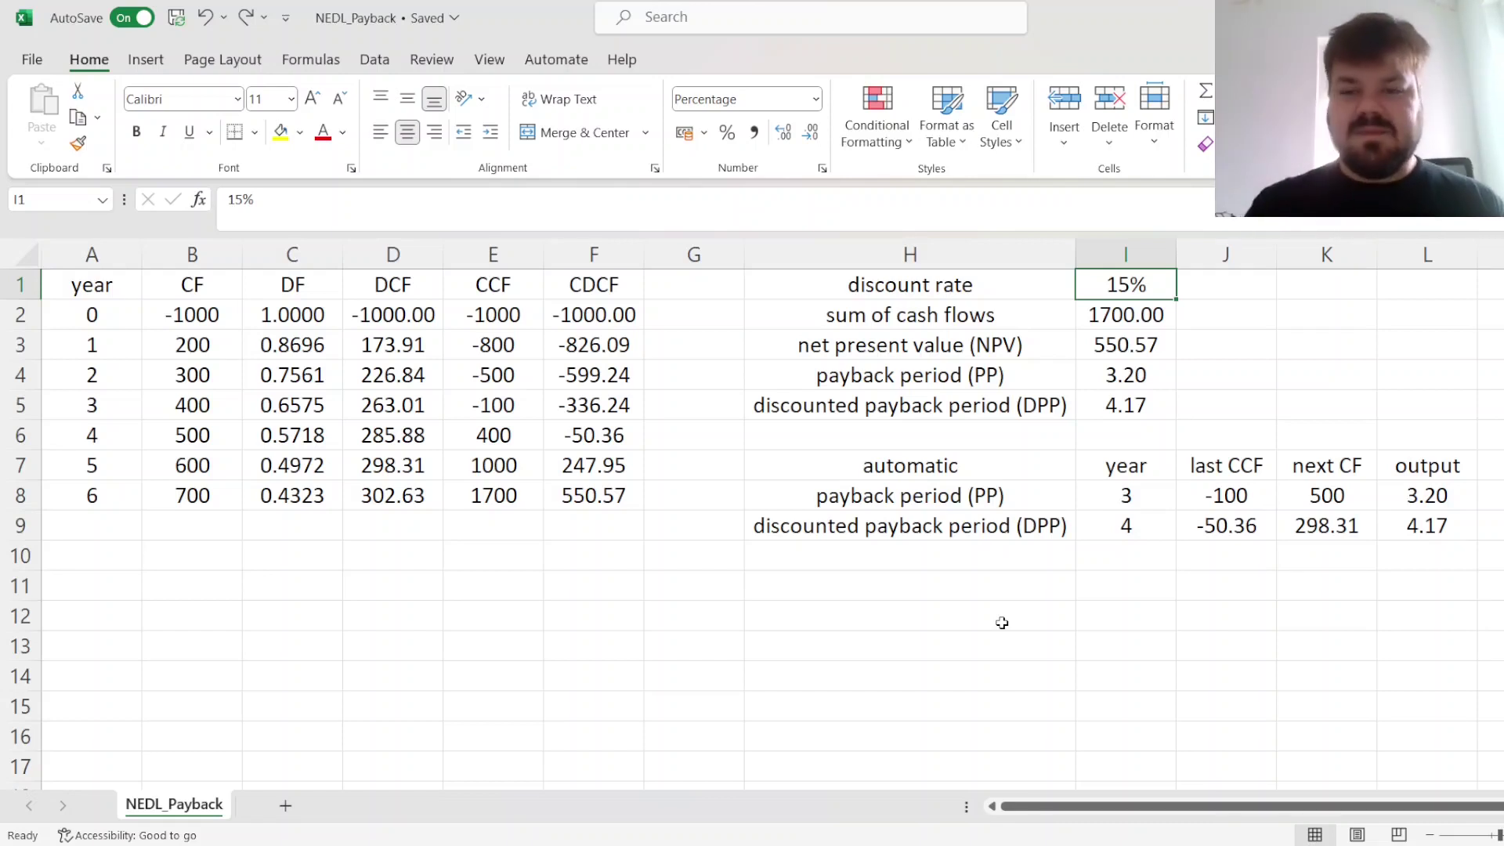
# Review the discount rate, NPV and payback period entries in the H1:I5 summary
pyautogui.press('Down')
pyautogui.press('Down')
pyautogui.press('Left')
pyautogui.press('Down')
pyautogui.press('Down')
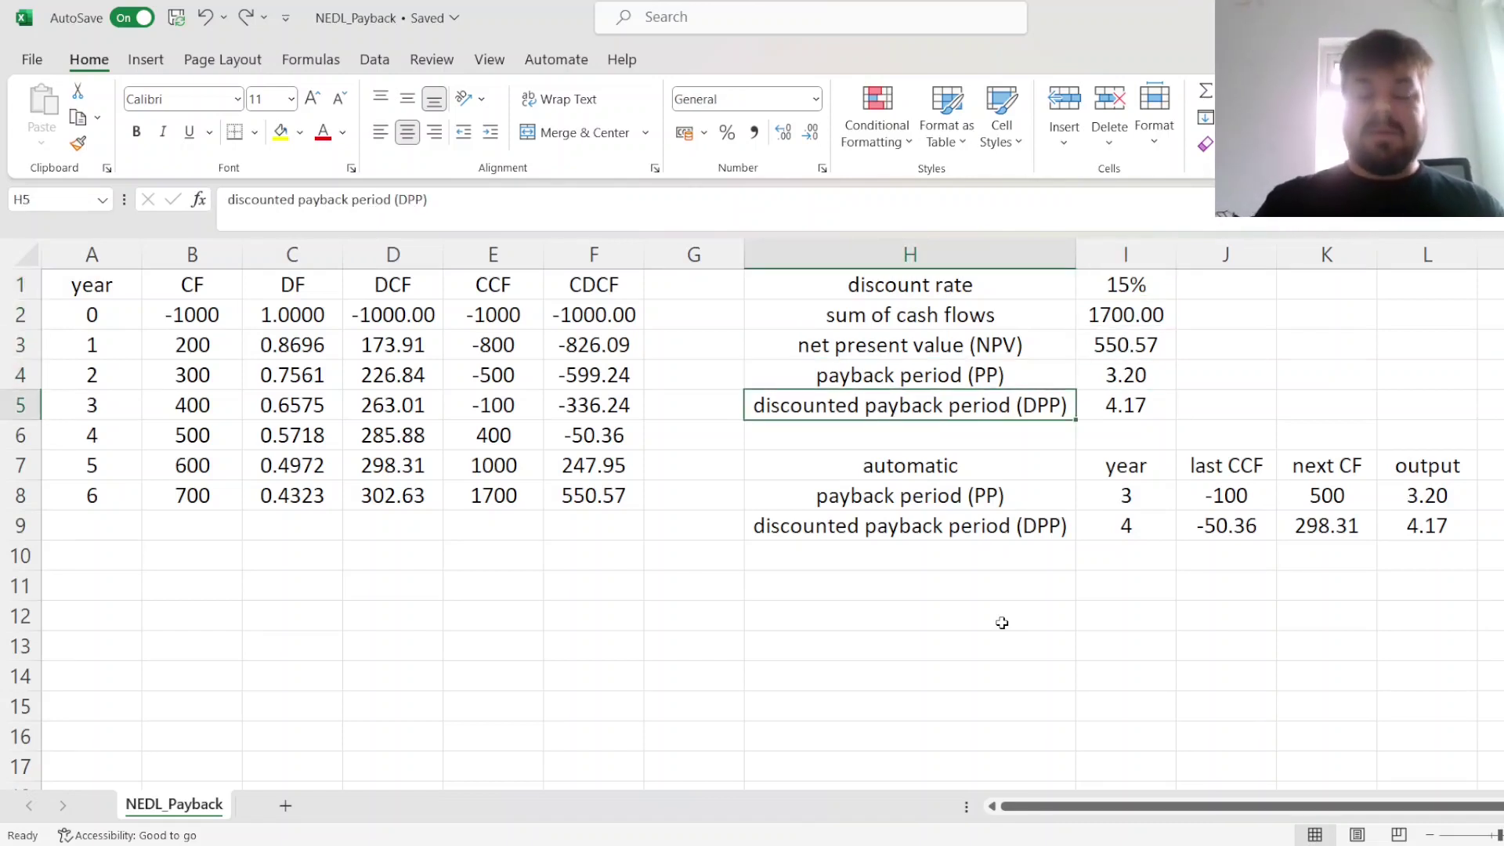
pyautogui.press('Up')
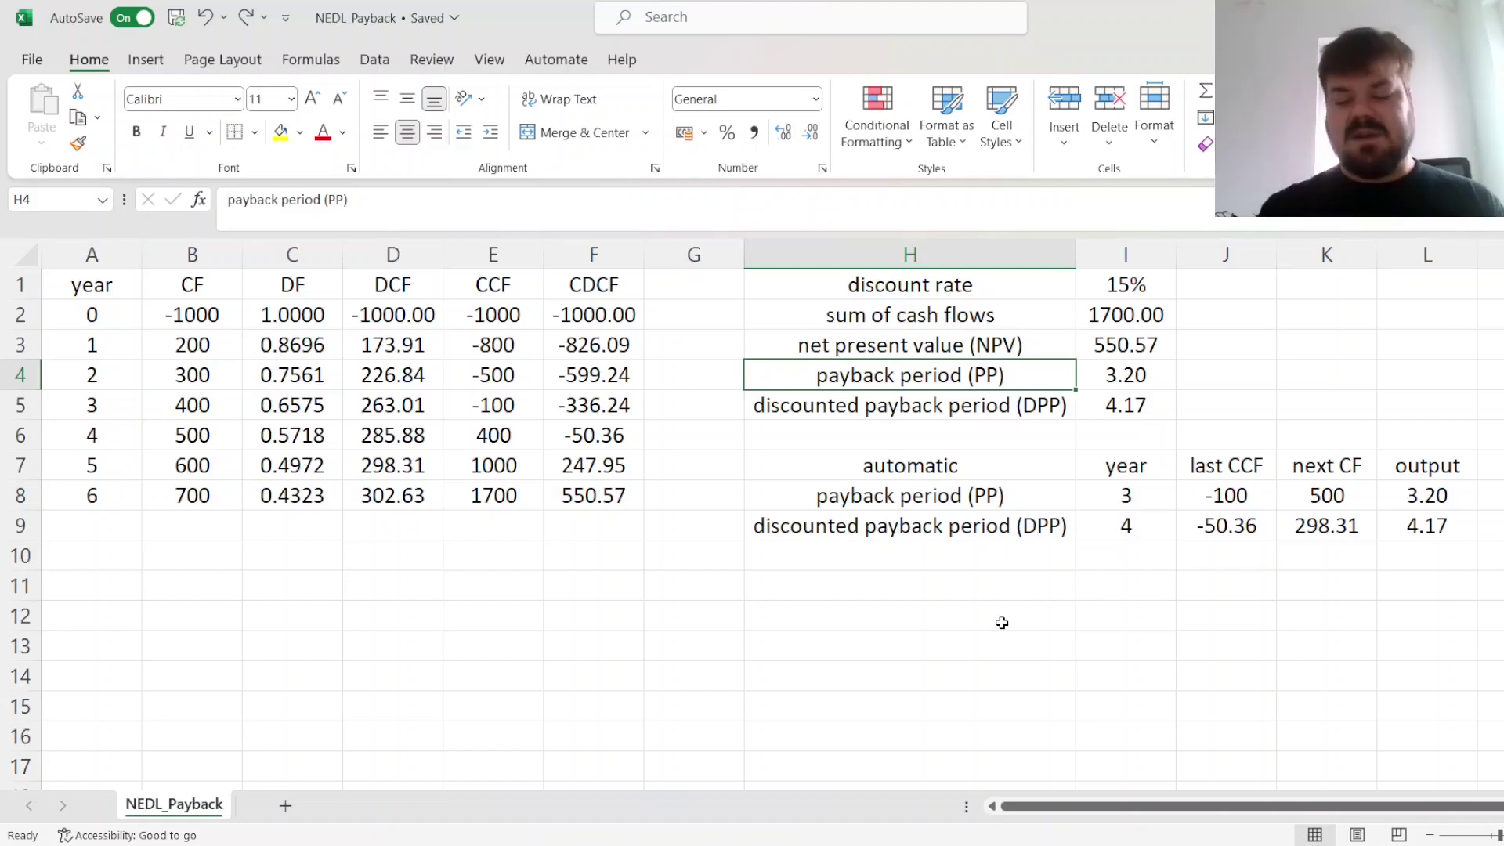
pyautogui.press('Up')
pyautogui.press('Up')
pyautogui.press('Up')
pyautogui.press('Right')
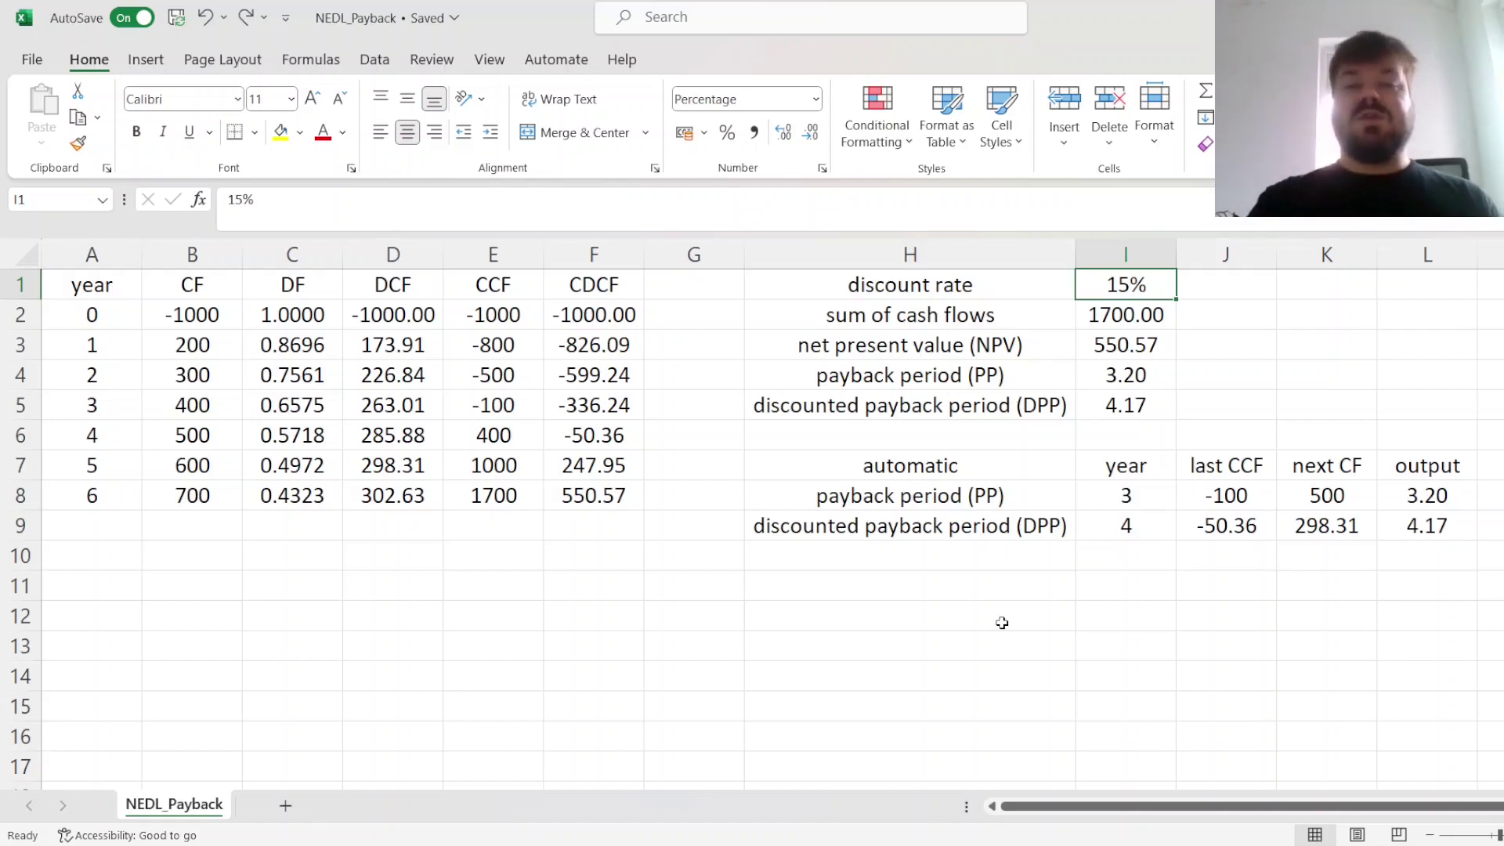
pyautogui.press('Down')
pyautogui.press('Down')
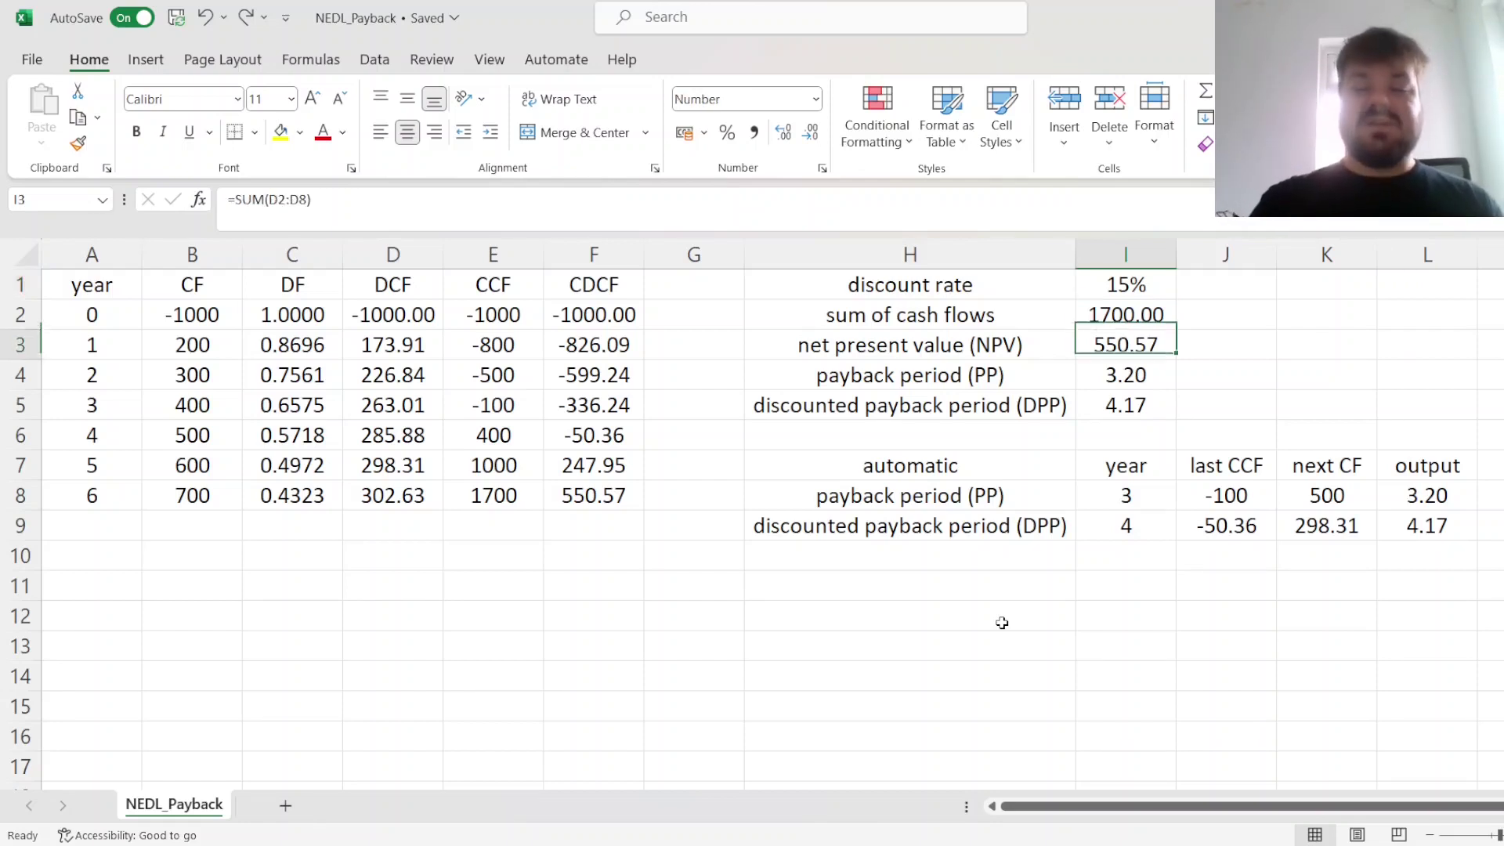
pyautogui.press('Left')
pyautogui.hotkey('shift', 'Right')
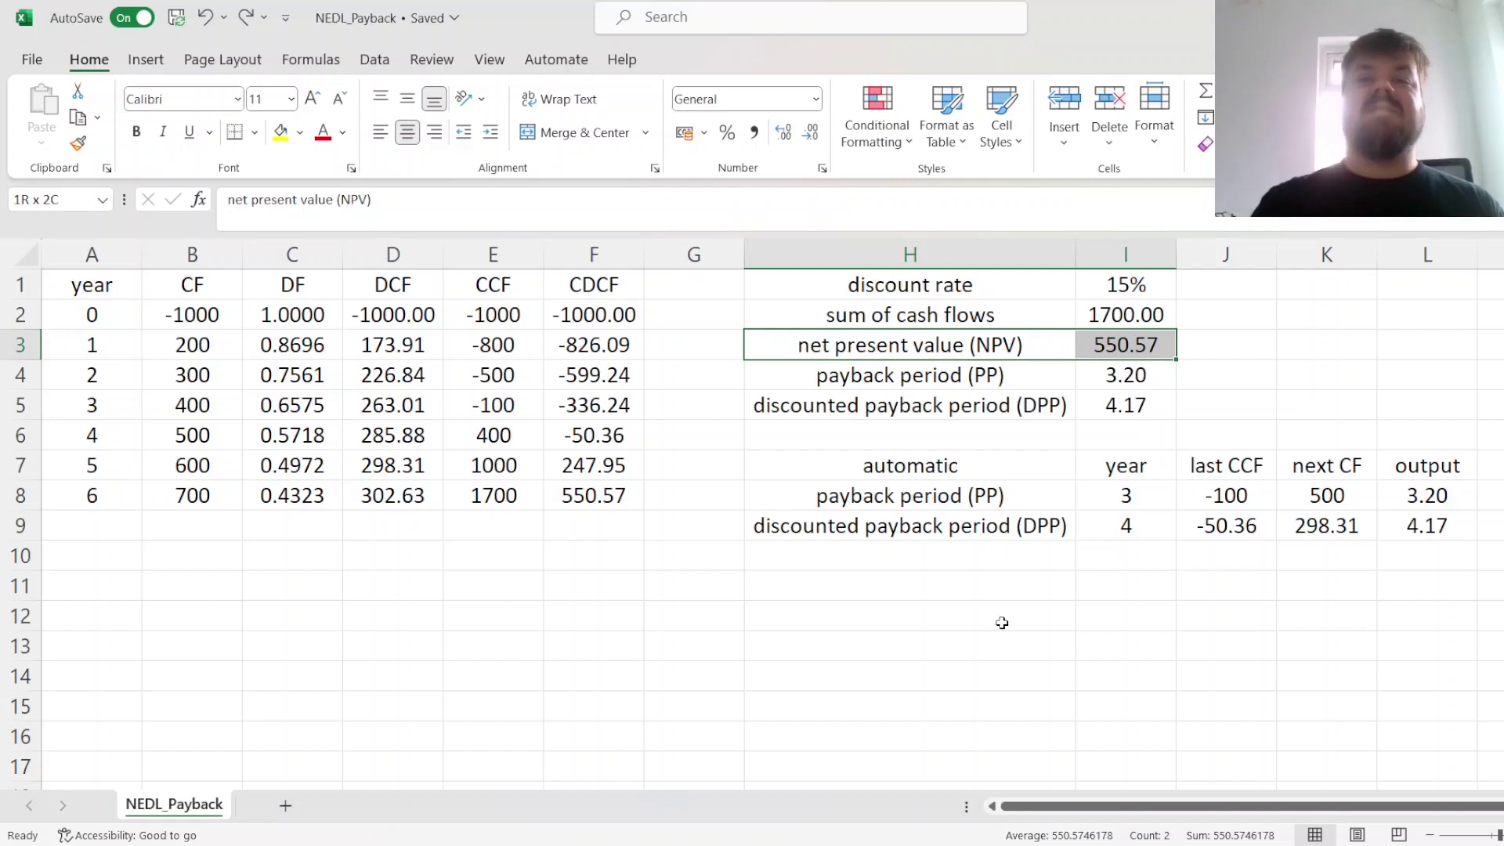
pyautogui.press('Right')
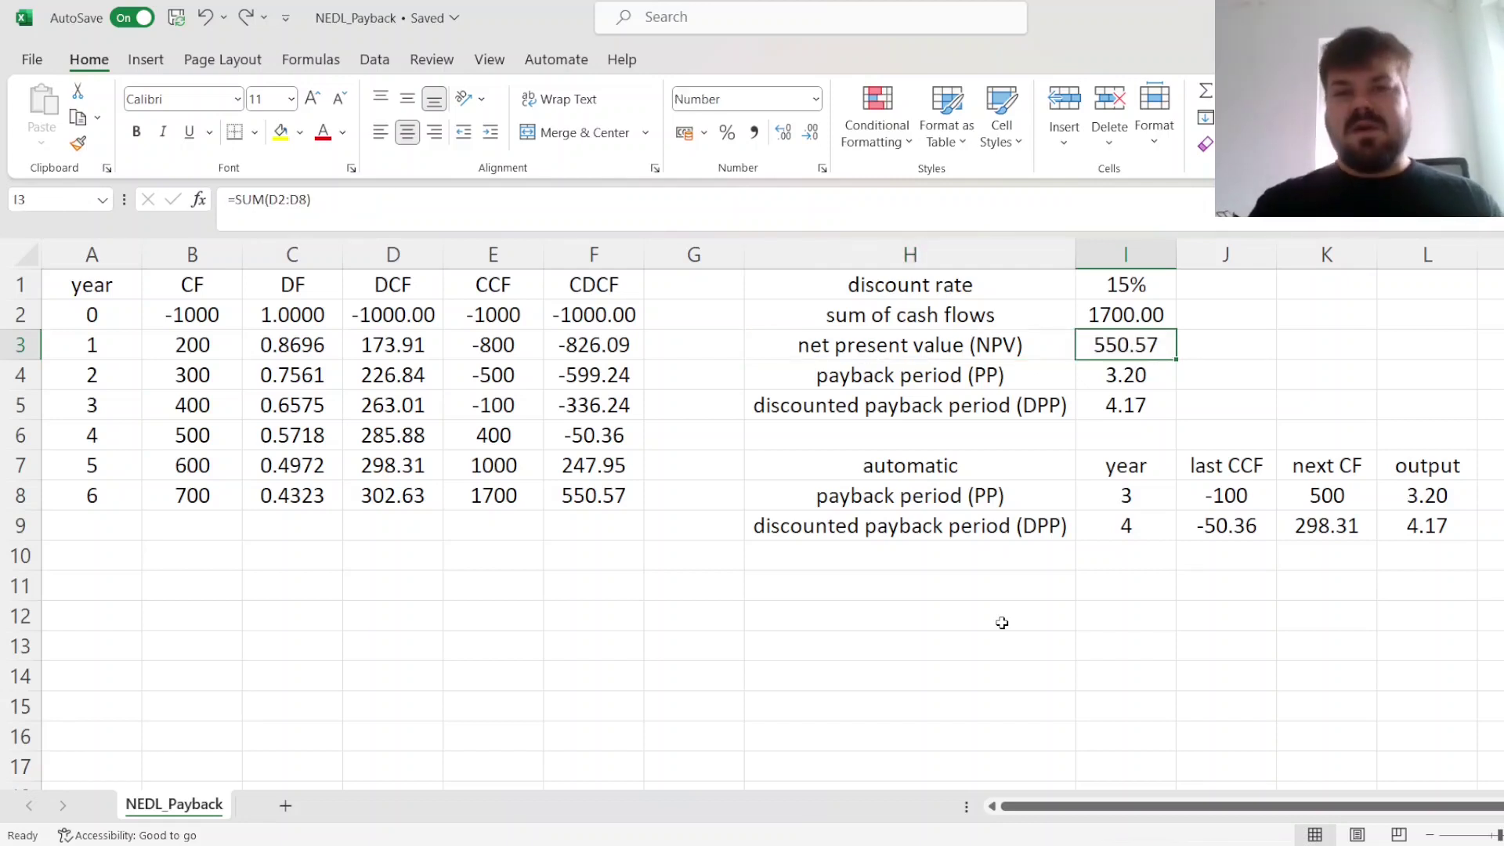